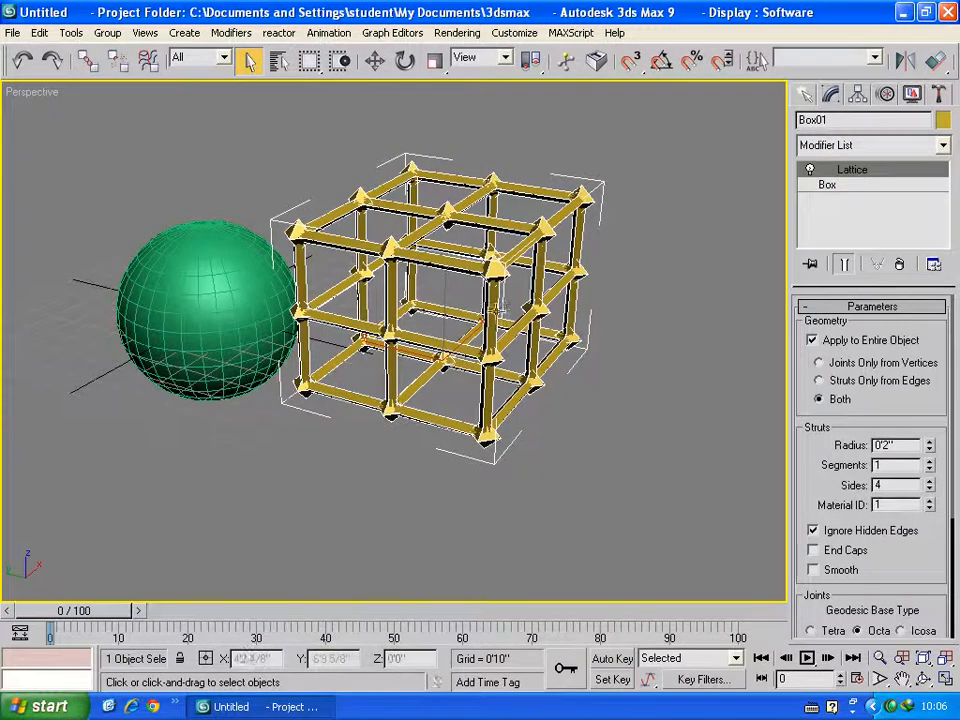
Step: Try Joints Only from Vertices on the box's lattice and settle on Struts Only from Edges
scroll(306, 372, "up", 3)
middle_click_drag(312, 362, 354, 338)
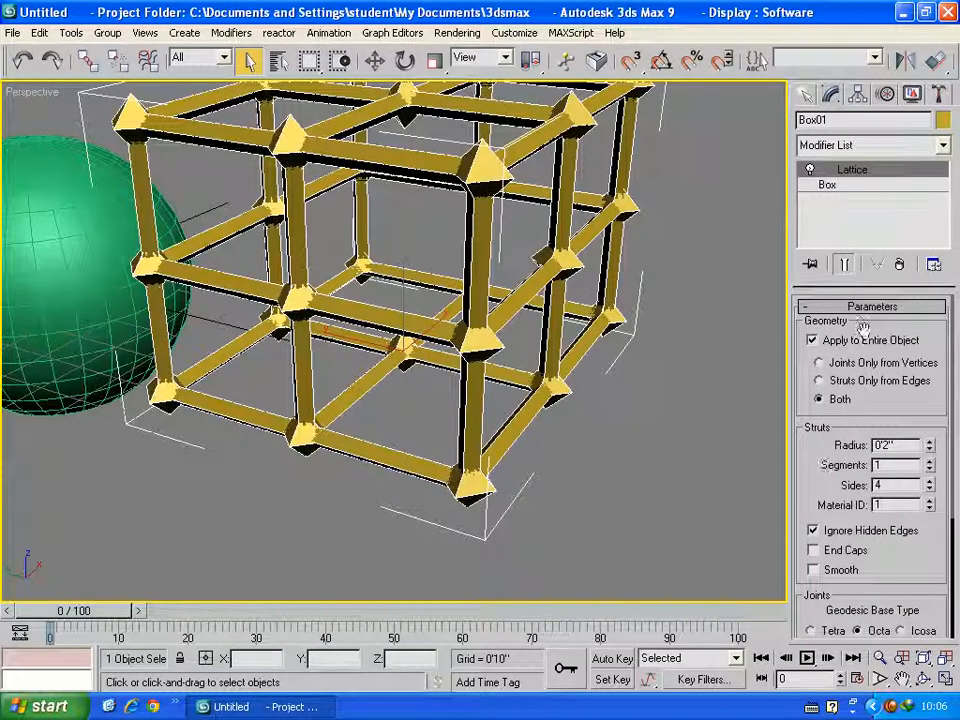
left_click(819, 363)
scroll(349, 422, "down", 5)
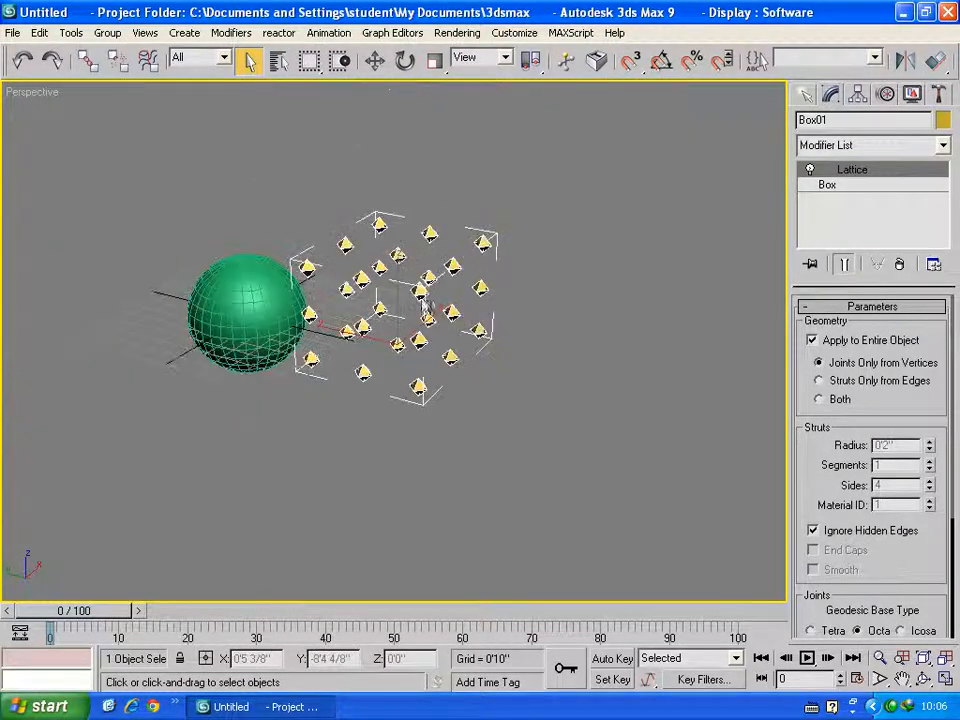
left_click(819, 381)
scroll(540, 373, "up", 5)
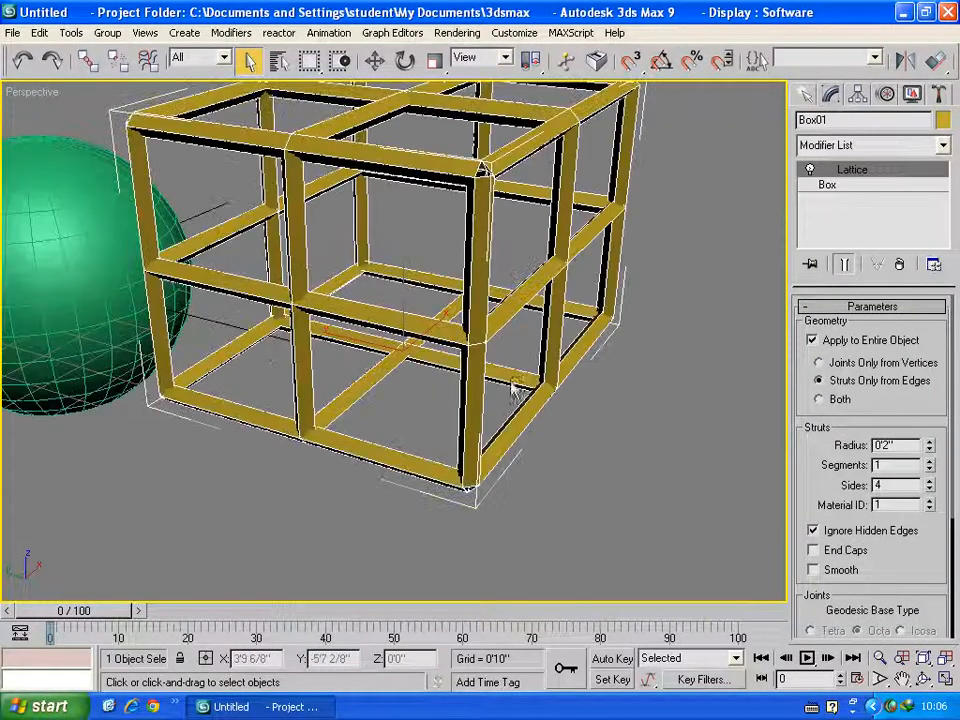
Step: Set the lattice struts of the box to 4 segments and 9 sides
left_click_drag(832, 492, 835, 467)
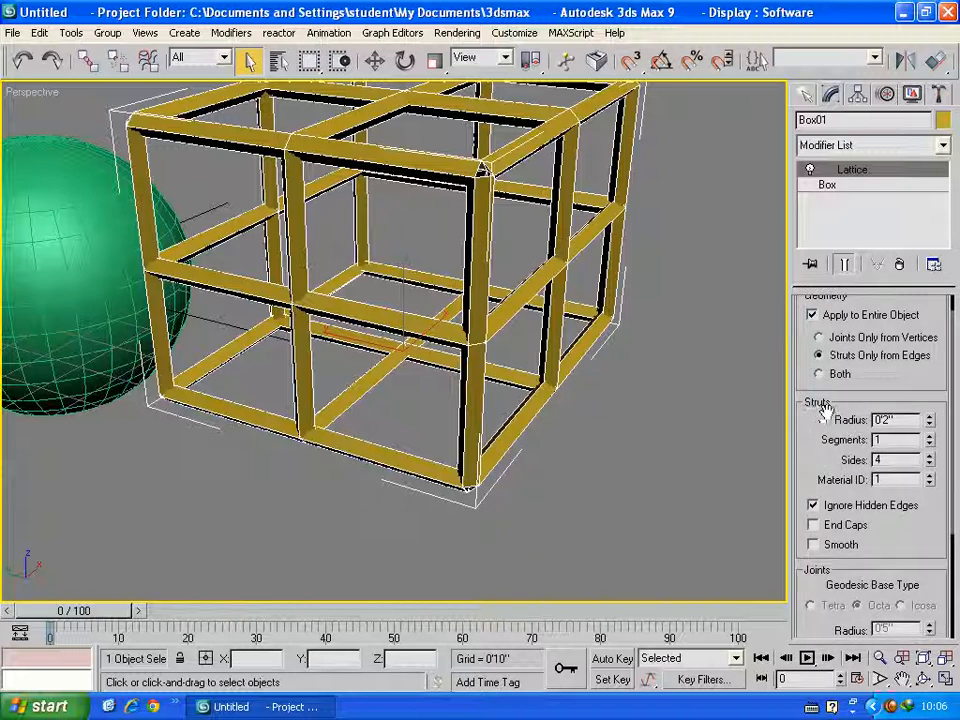
left_click(930, 437)
left_click(930, 437)
left_click(930, 437)
left_click(930, 457)
left_click(930, 457)
left_click(930, 457)
left_click(930, 457)
left_click(930, 457)
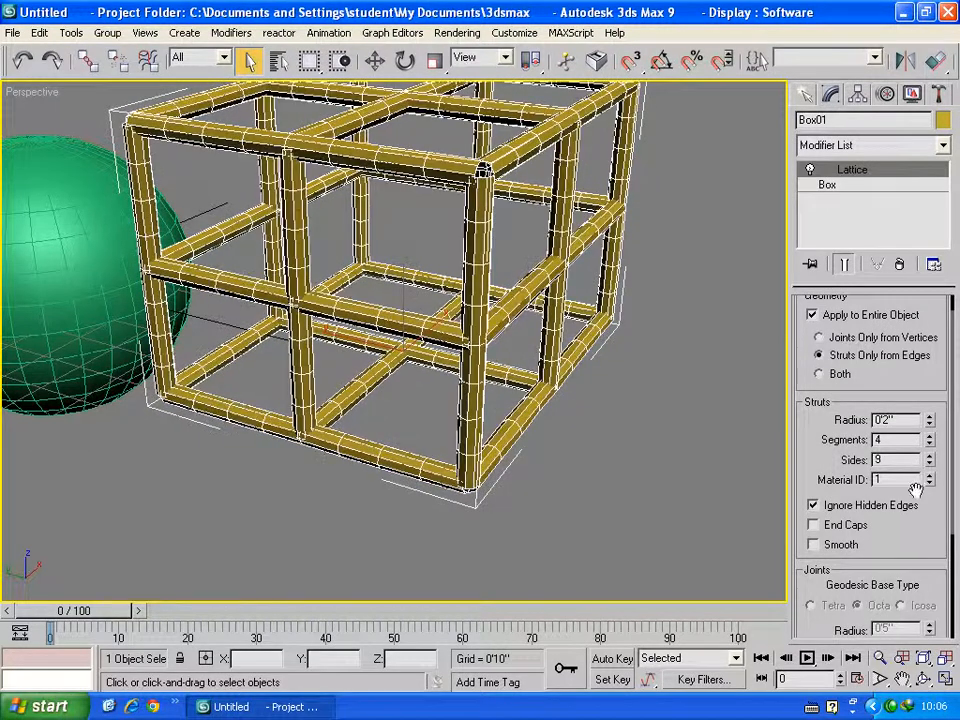
Step: Enable smoothing on the lattice struts and set their radius to 0'1"
scroll(920, 470, "down", 2)
left_click(814, 507)
left_click_drag(833, 440, 831, 458)
mouse_move(929, 400)
left_mouse_down()
mouse_move(928, 429)
mouse_move(929, 400)
left_mouse_up()
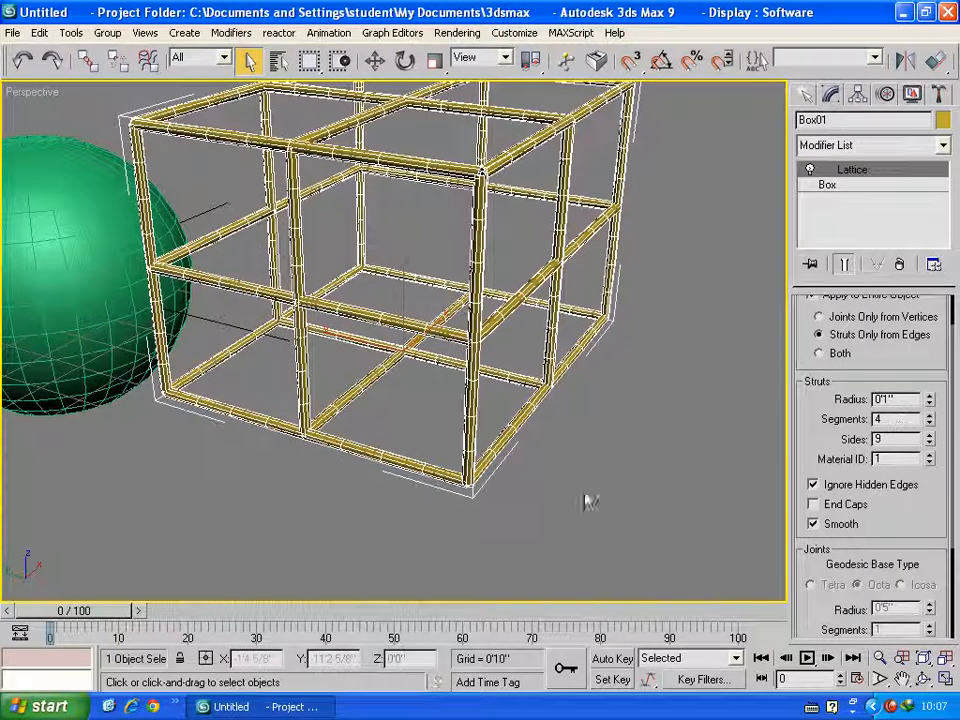
scroll(552, 465, "down", 5)
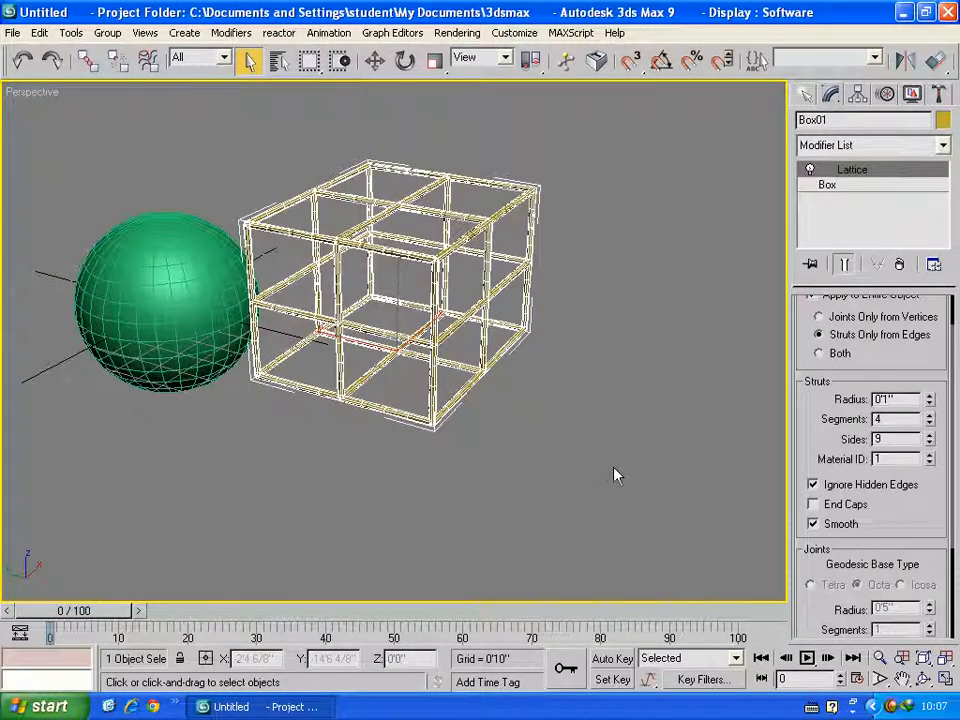
left_click_drag(803, 414, 823, 450)
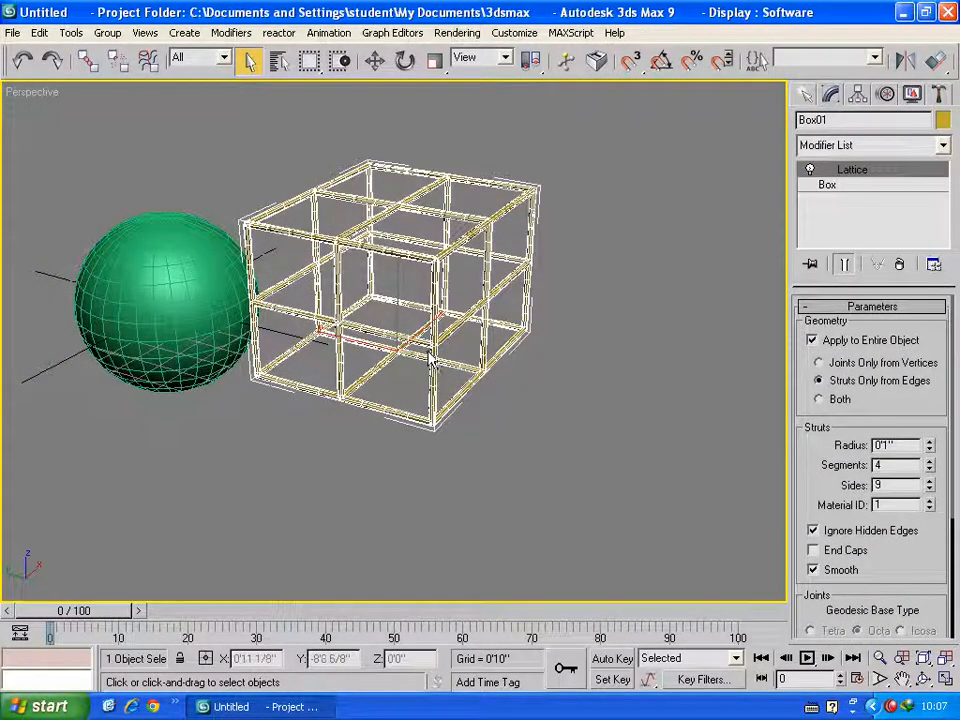
scroll(434, 356, "up", 3)
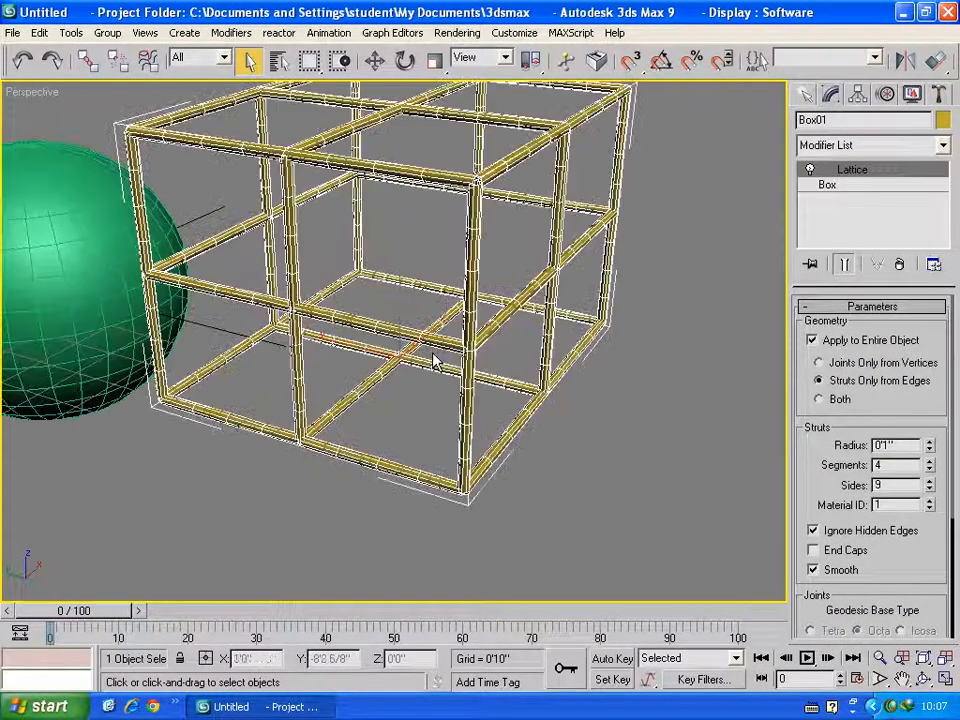
Step: Compare the base box with its lattice by switching stack levels and toggling the end result display
left_click(826, 186)
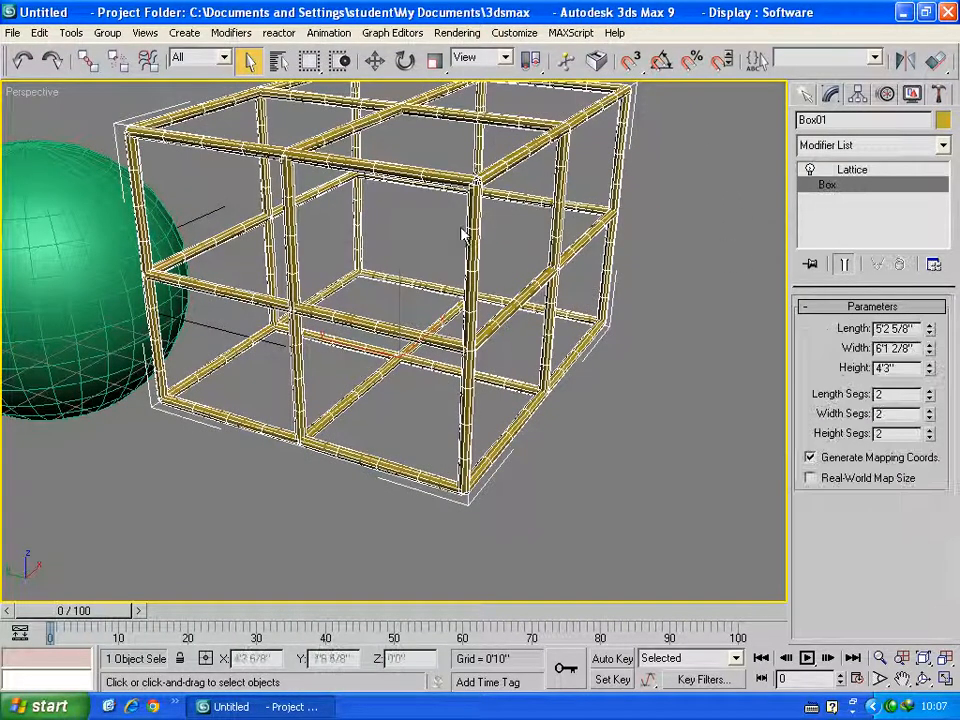
left_click(844, 264)
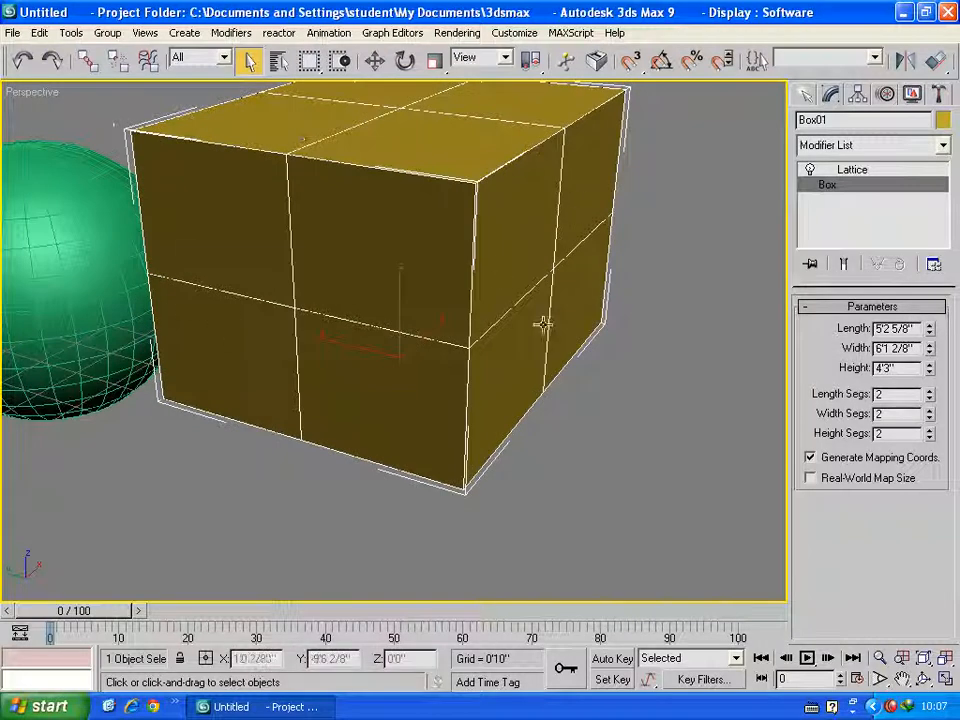
left_click(848, 172)
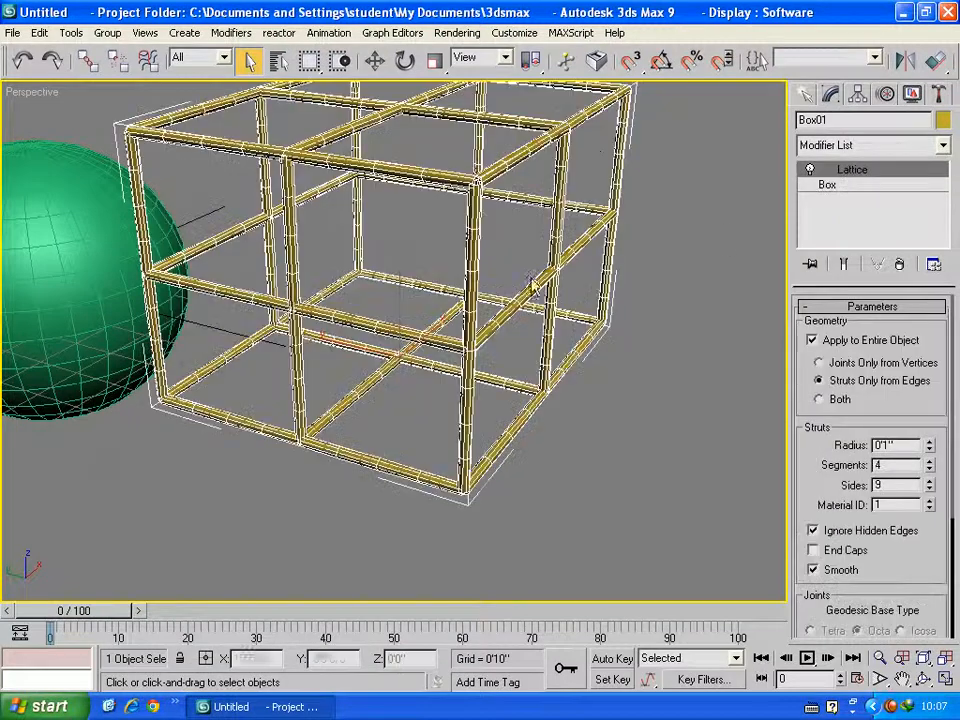
left_click(828, 188)
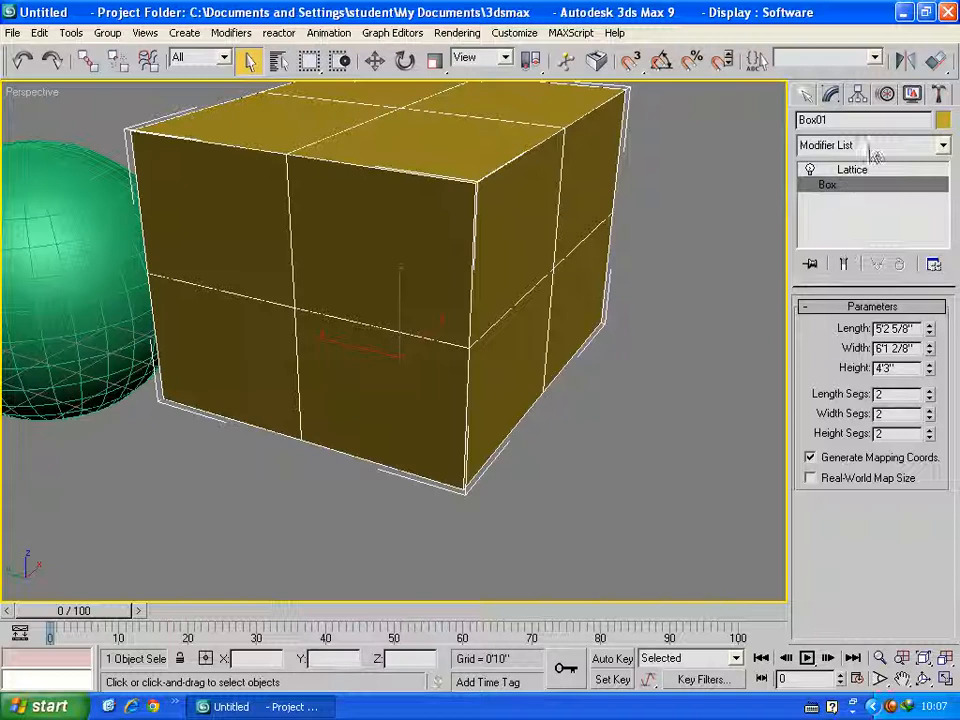
left_click(845, 268)
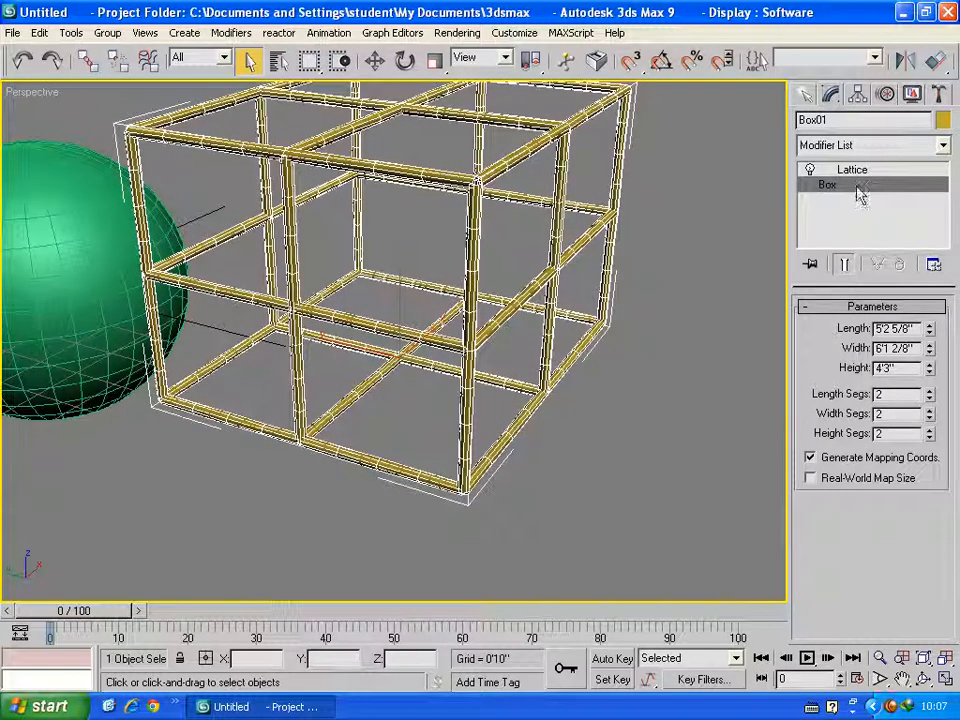
middle_click_drag(538, 305, 530, 340, "alt")
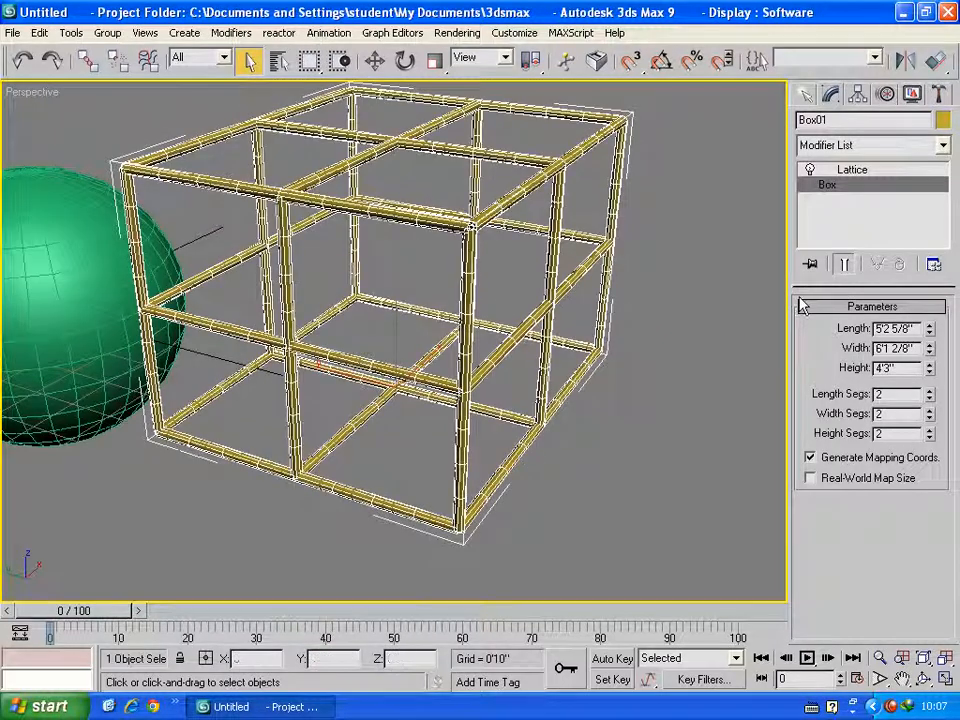
left_click(846, 266)
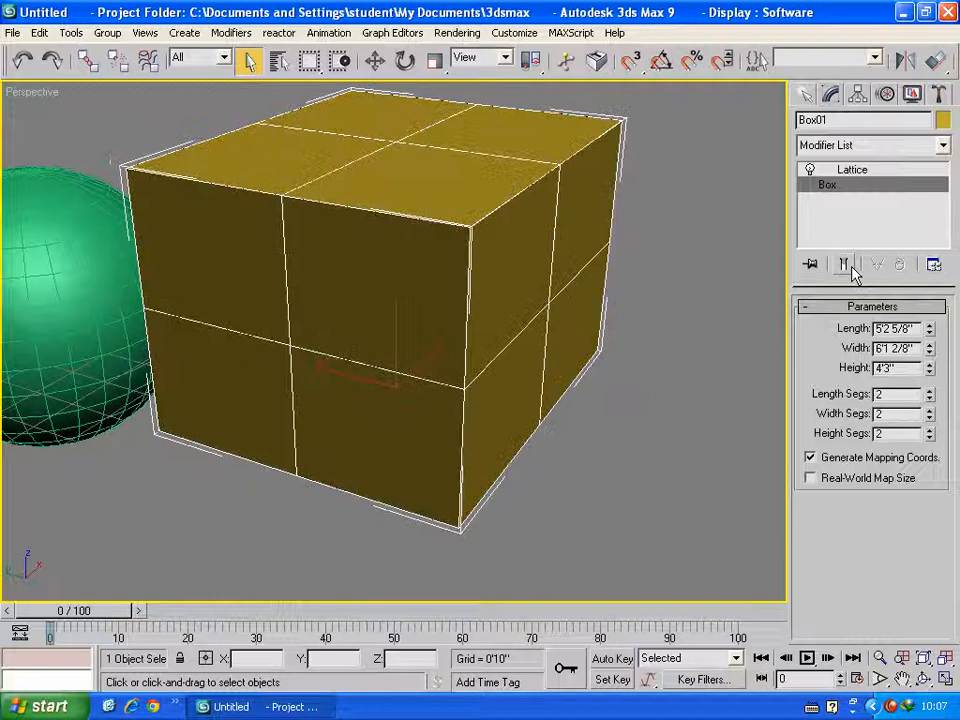
left_click(861, 172)
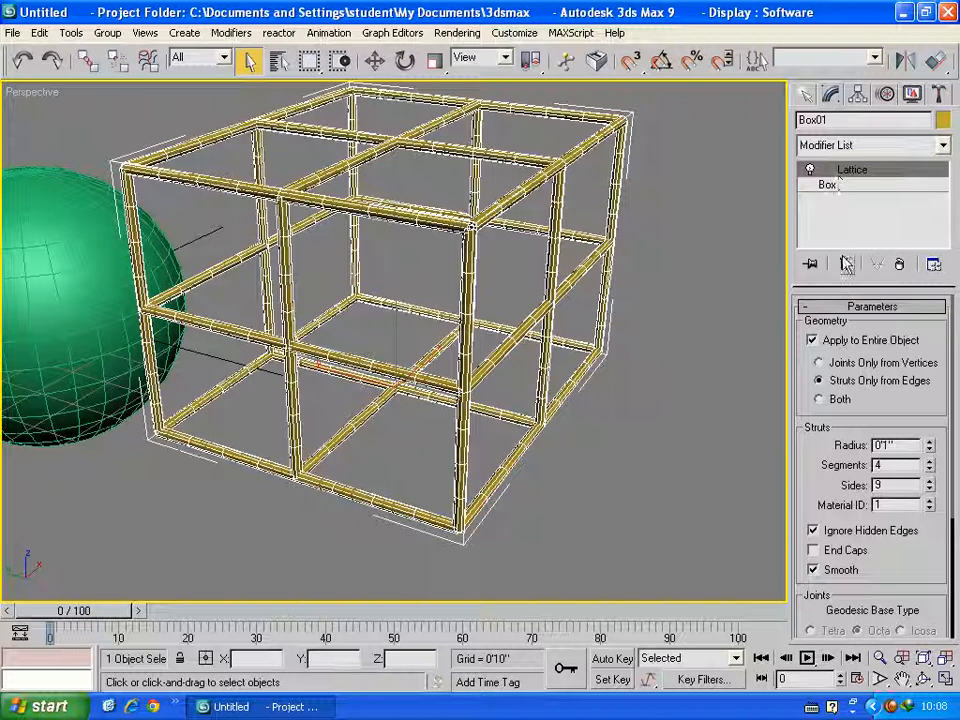
scroll(512, 360, "down", 5)
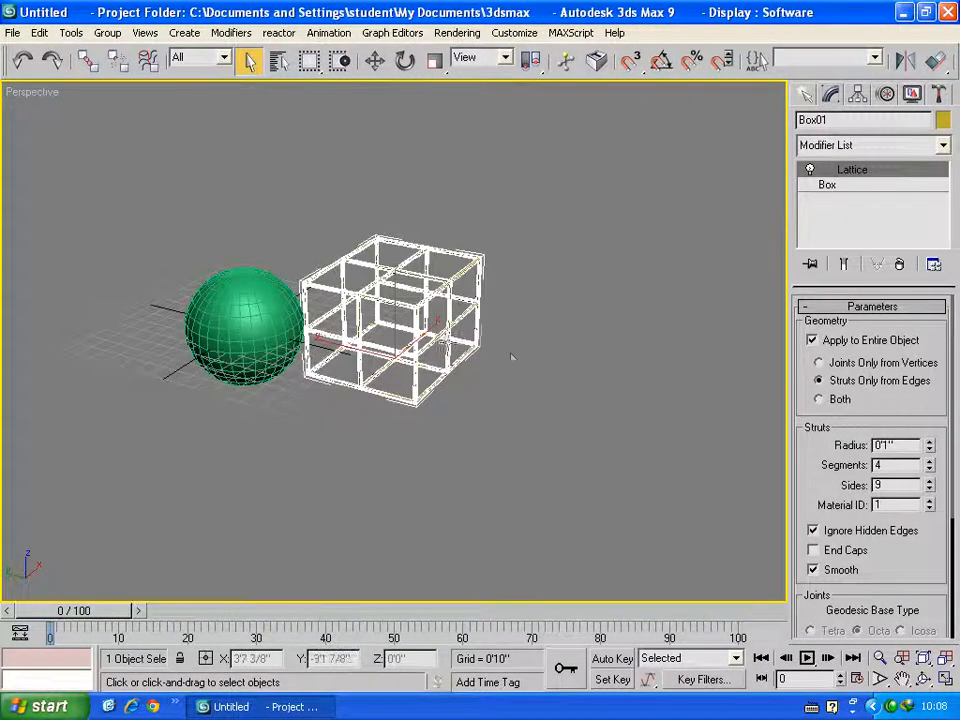
scroll(459, 326, "up", 4)
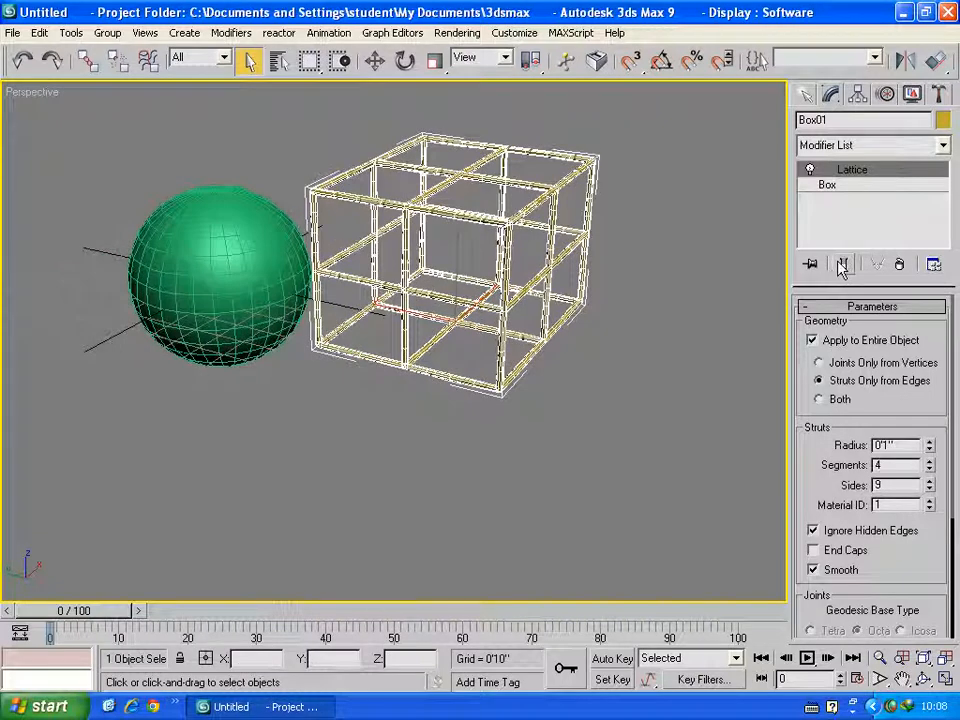
middle_click_drag(616, 302, 588, 303)
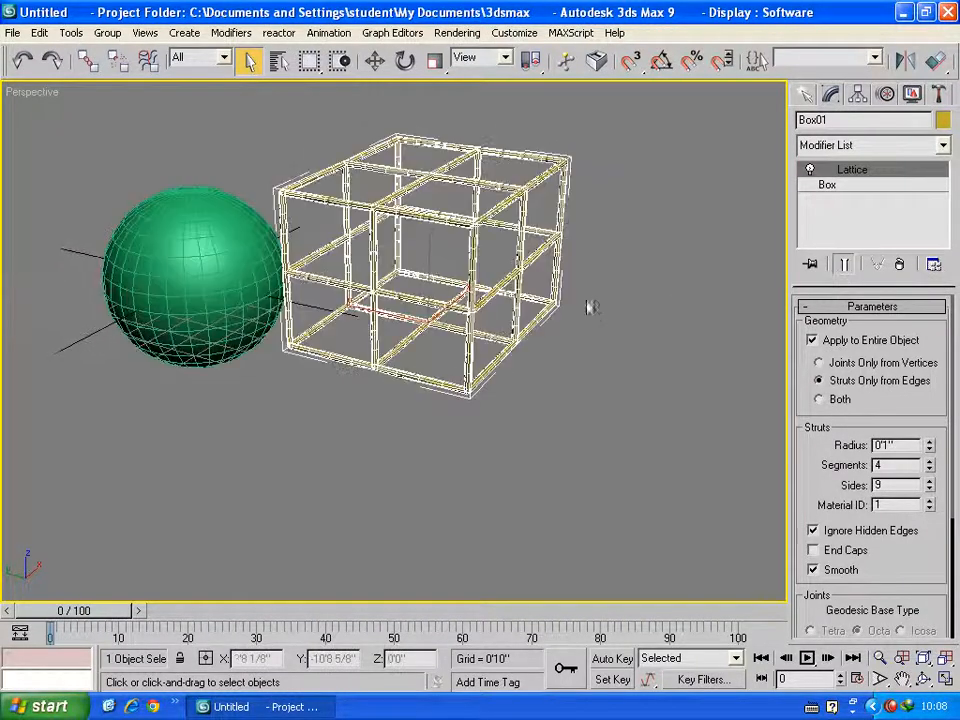
Step: Set the base box's length, width and height segments to 3 each with the lattice end result shown
left_click(828, 187)
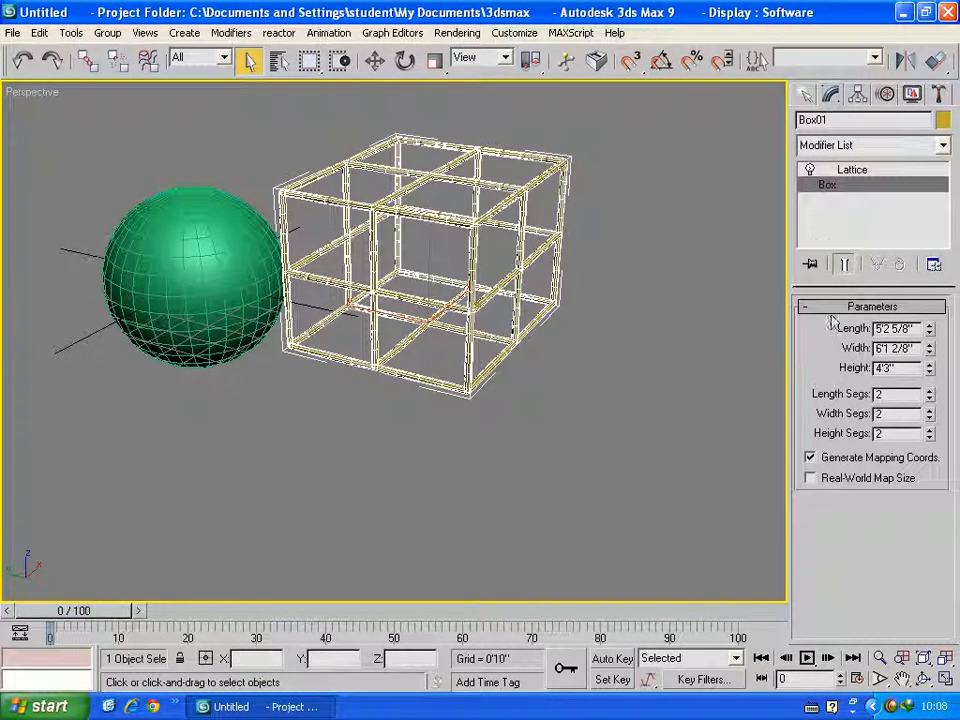
scroll(553, 317, "up", 3)
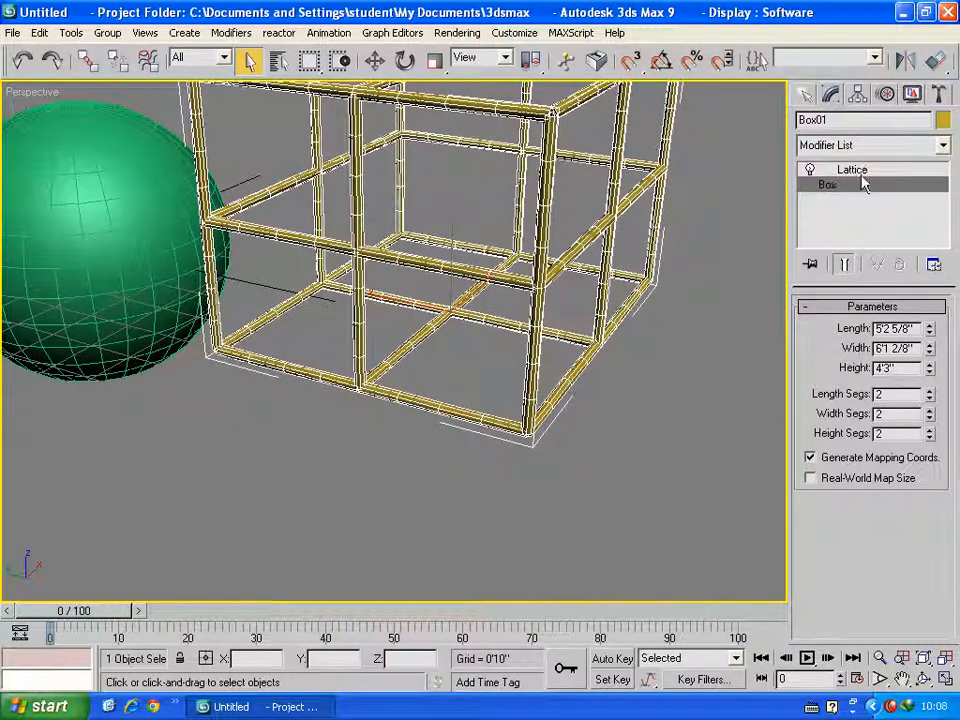
left_click(856, 170)
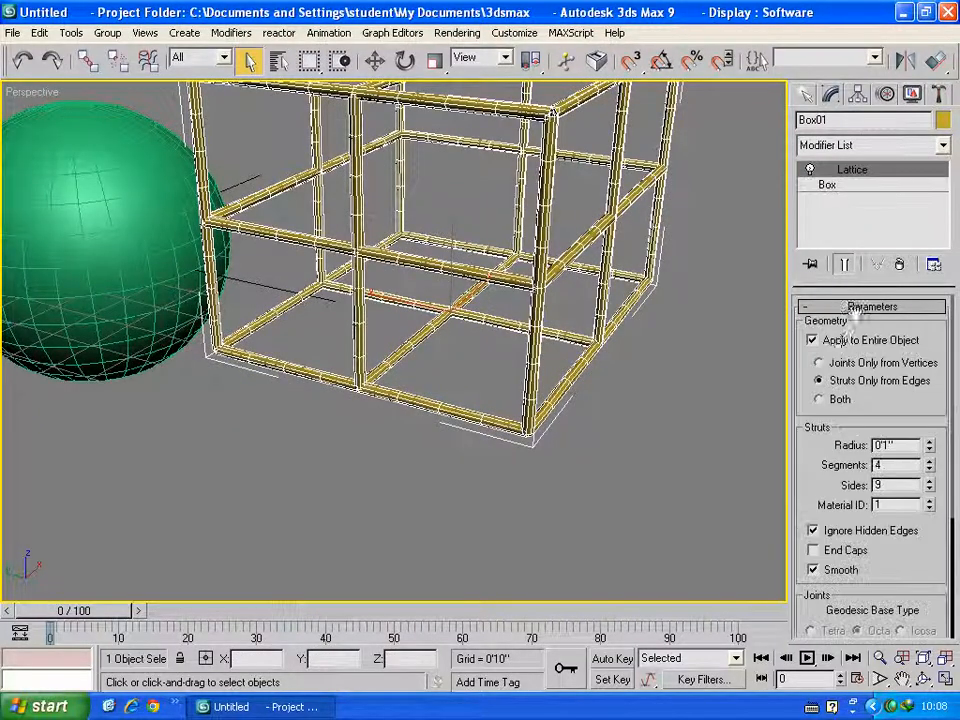
left_click(830, 187)
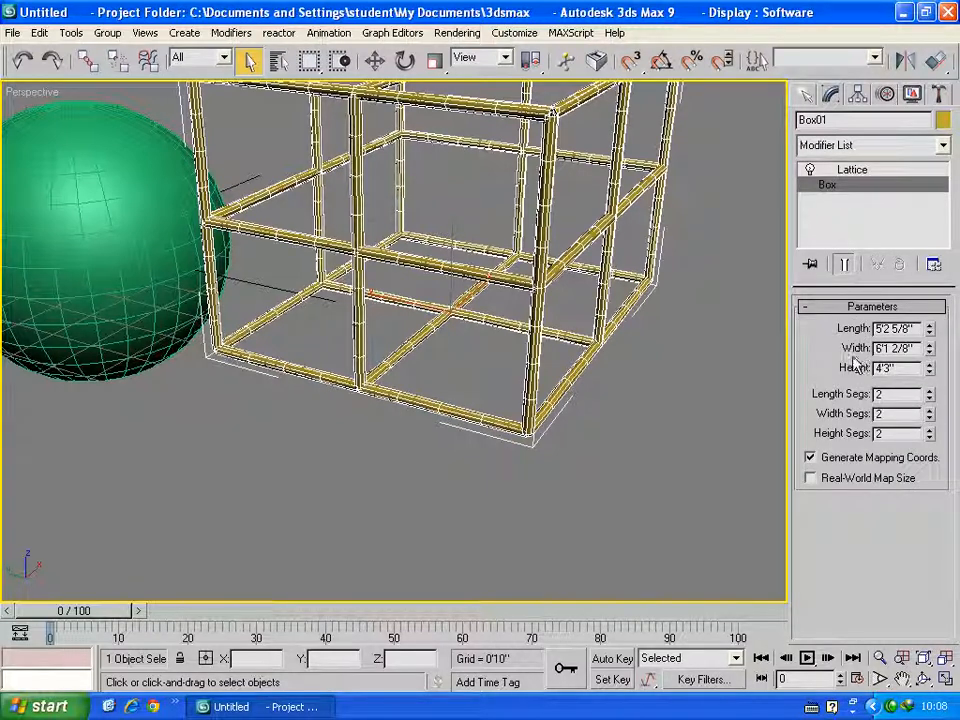
middle_click_drag(640, 368, 551, 375, "alt")
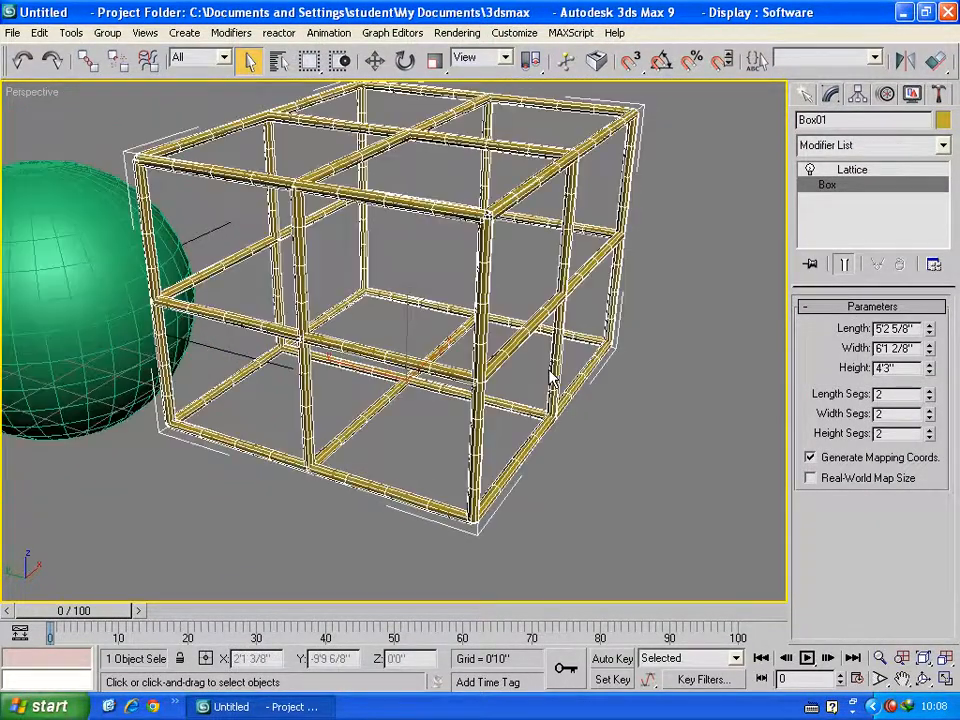
left_click(929, 390)
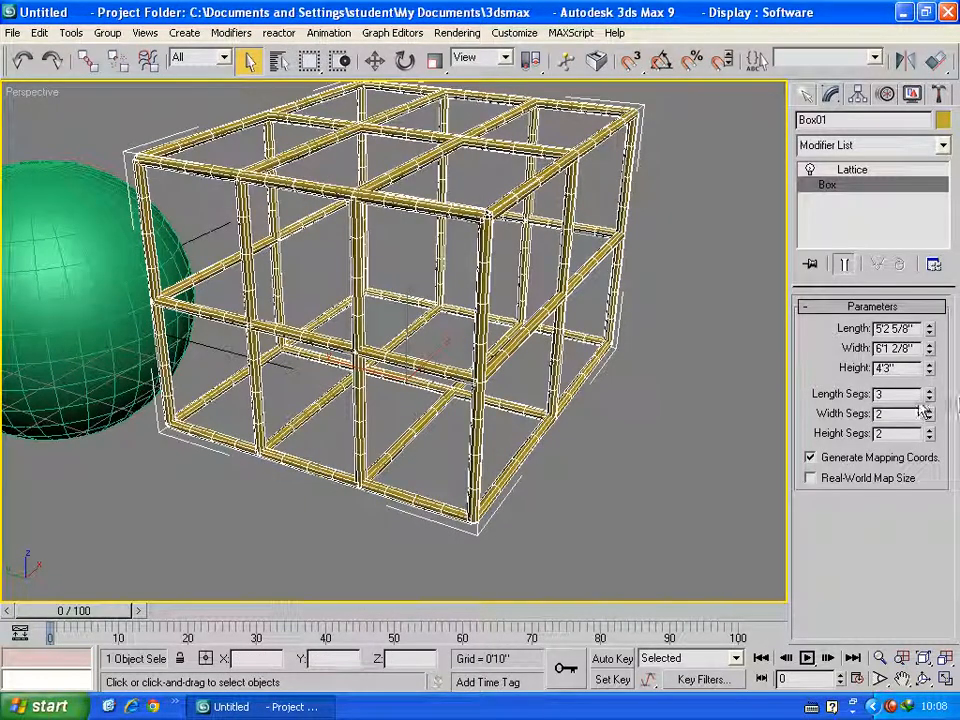
left_click(929, 409)
left_click(929, 429)
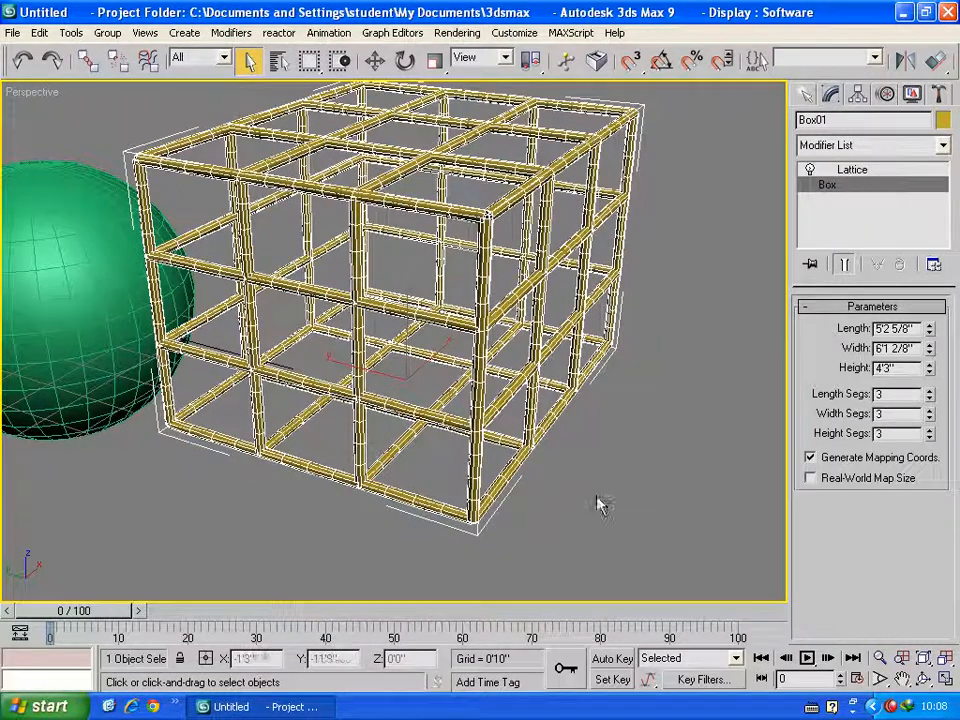
Step: Copy the box's Lattice modifier and paste it onto the sphere
scroll(450, 444, "down", 3)
middle_click_drag(450, 444, 585, 462)
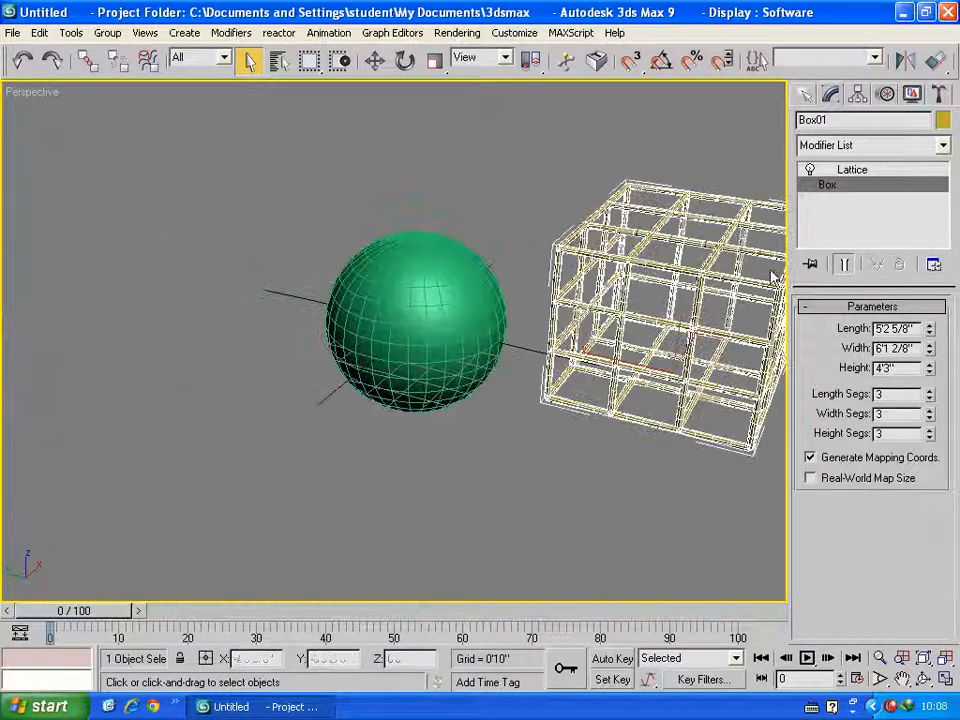
left_click(857, 172)
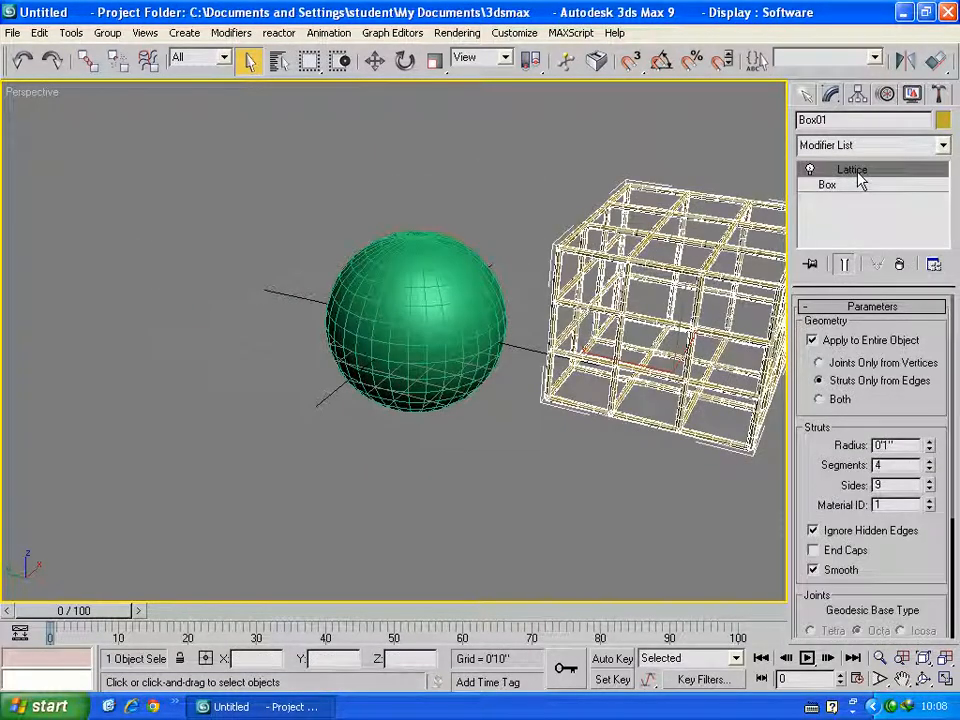
right_click(857, 172)
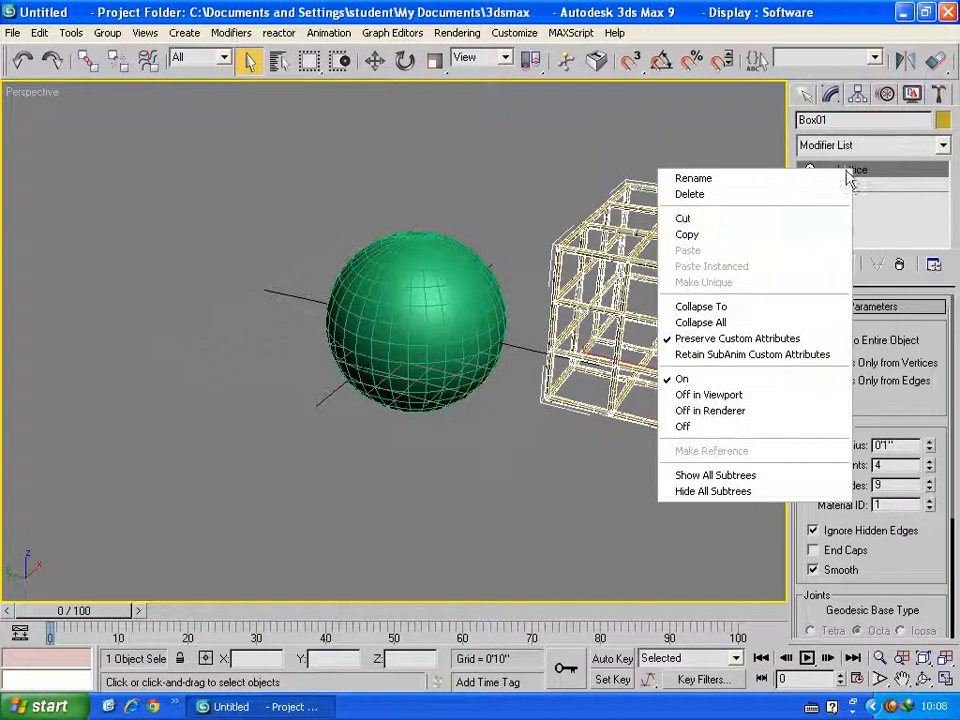
left_click(797, 234)
left_click(470, 344)
right_click(835, 185)
left_click(770, 205)
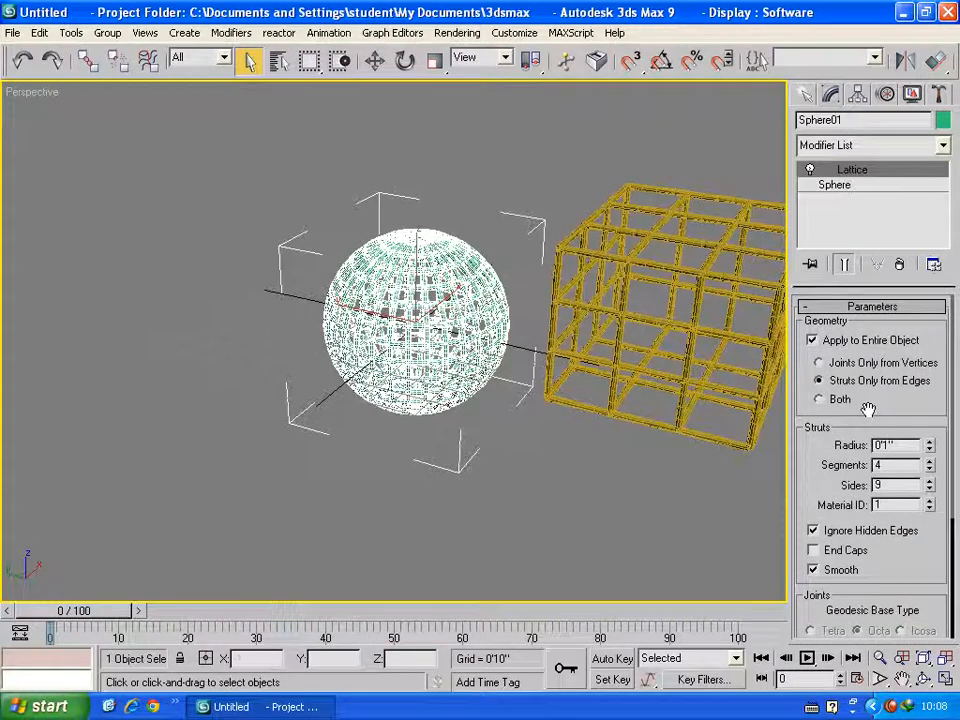
Step: Inspect the sphere's lattice and base parameters, and undo the pasted Lattice modifier
key("z")
middle_click_drag(480, 370, 690, 318, "alt")
middle_click_drag(478, 333, 460, 354)
scroll(409, 291, "down", 2)
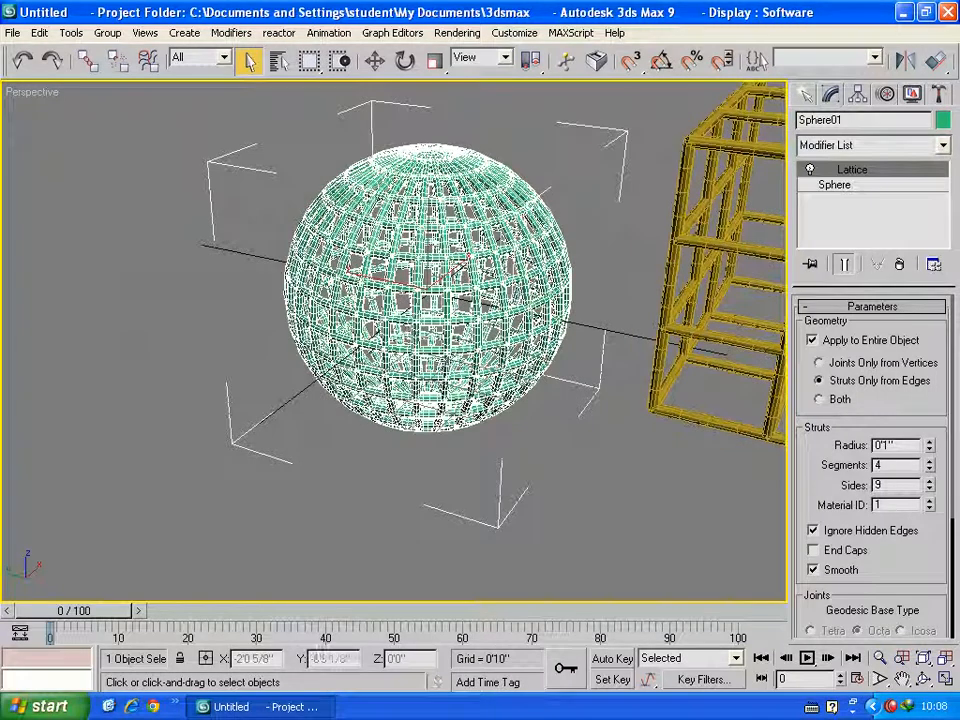
left_click(838, 186)
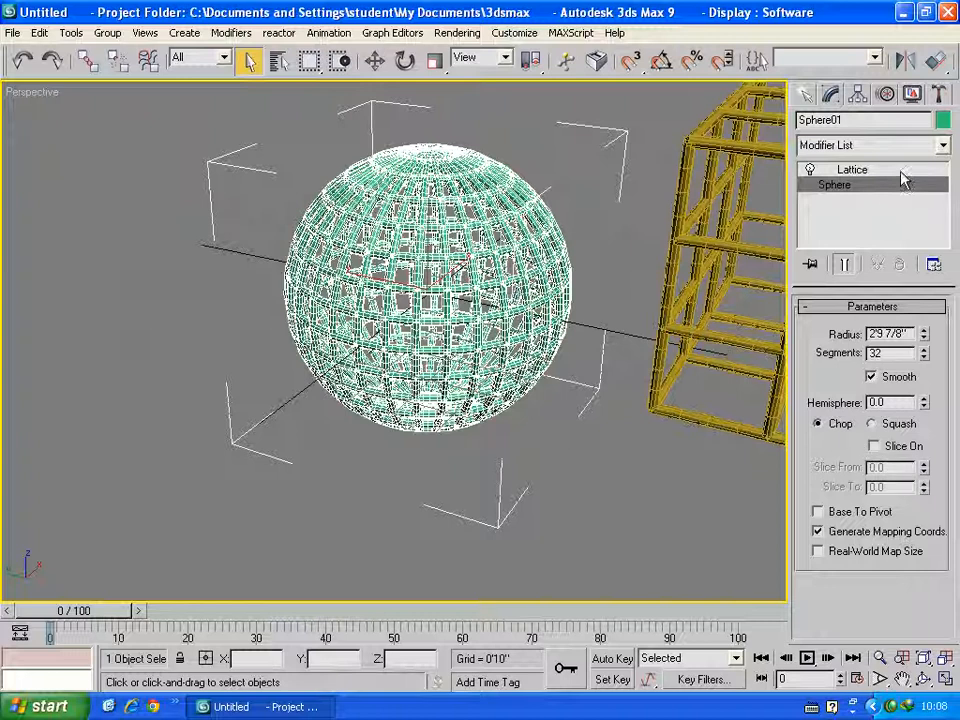
key("ctrl+z")
Step: Create a standard cylinder on the free side of the lattice box, slightly taller than the box
scroll(425, 408, "down", 3)
middle_click_drag(425, 408, 338, 334)
left_click(806, 97)
left_click(831, 258)
middle_click_drag(589, 390, 250, 388)
left_click_drag(377, 369, 390, 412)
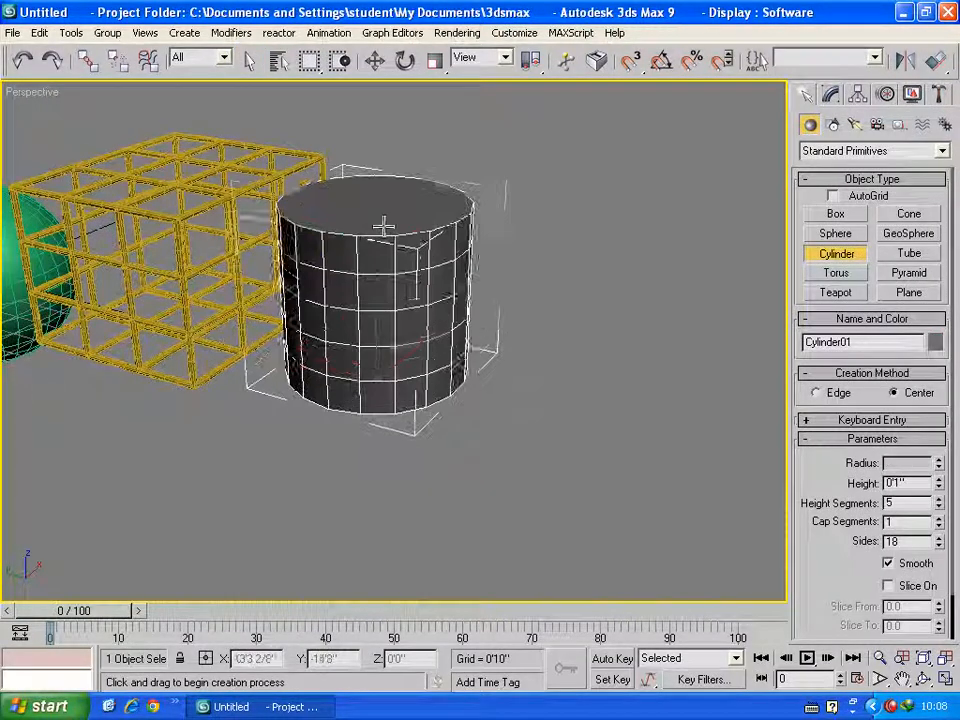
left_click(386, 193)
Step: Create a tube beside the cylinder with radii of about 3'0 2/8" and 4'2 7/8" and a height of about 5'2 4/8"
left_click(905, 255)
left_click_drag(656, 349, 660, 409)
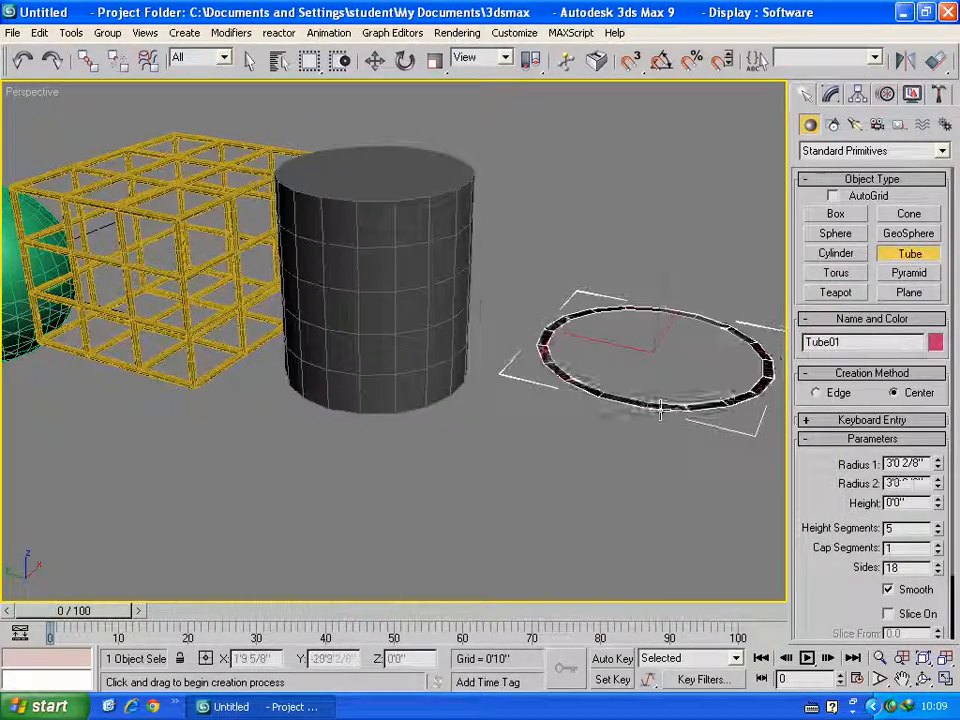
left_click(662, 288)
left_click(688, 129)
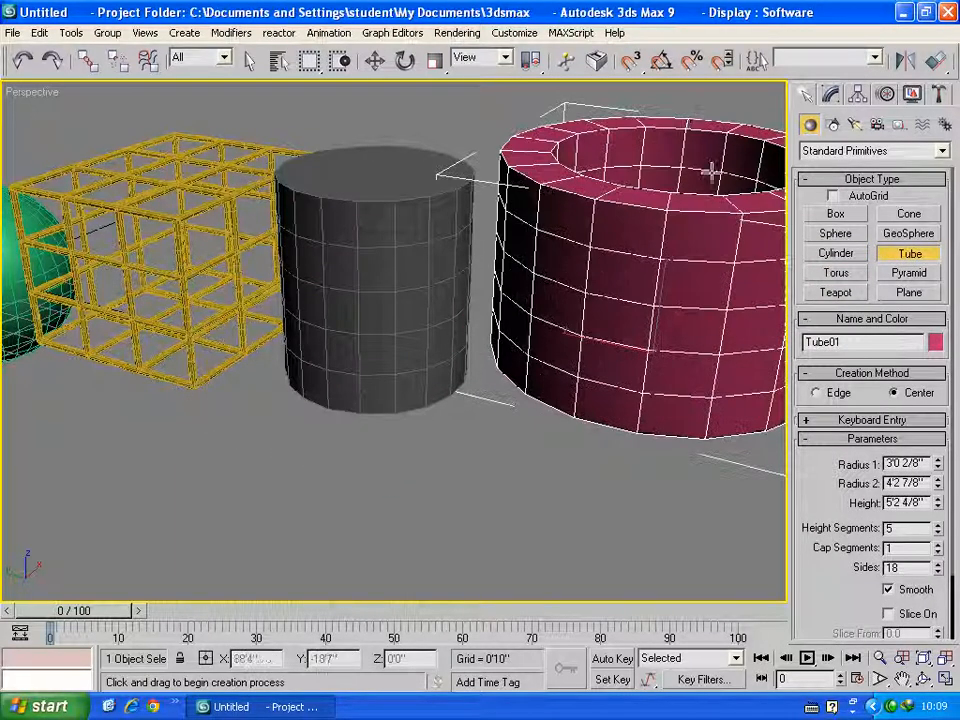
Step: Create a teapot with a radius of about 4'2 5/8" in front of the tube and end the creation command
scroll(595, 362, "down", 5)
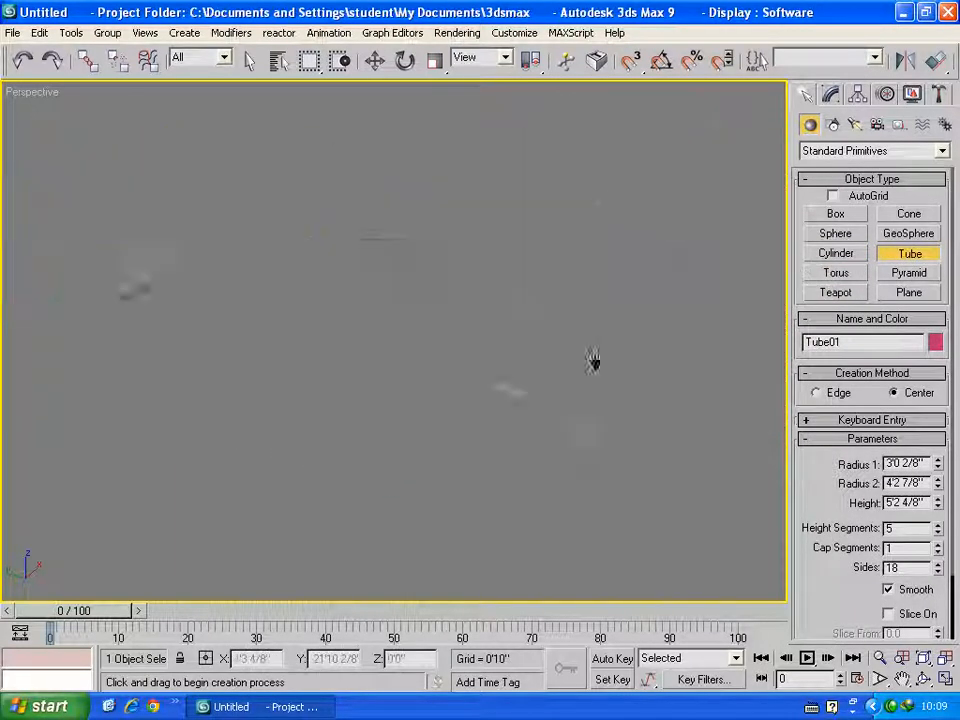
left_click(836, 292)
left_click_drag(454, 407, 518, 414)
middle_click_drag(351, 400, 439, 403)
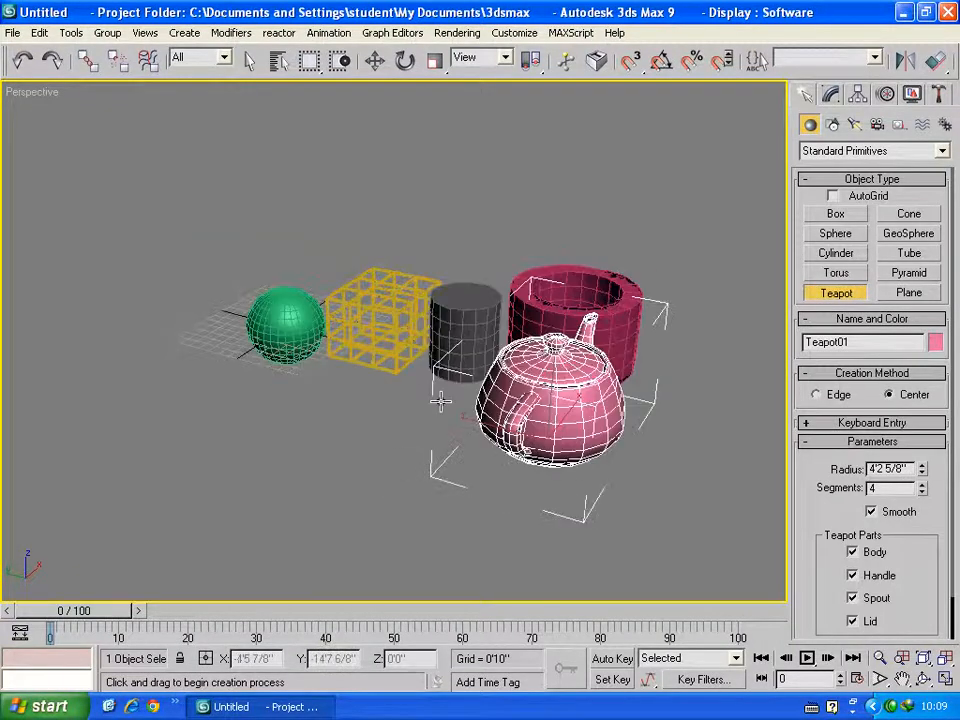
scroll(439, 403, "up", 4)
middle_click_drag(521, 420, 511, 413)
right_click(437, 396)
Step: Copy the Lattice modifier from the yellow box's modifier stack
left_click(396, 380)
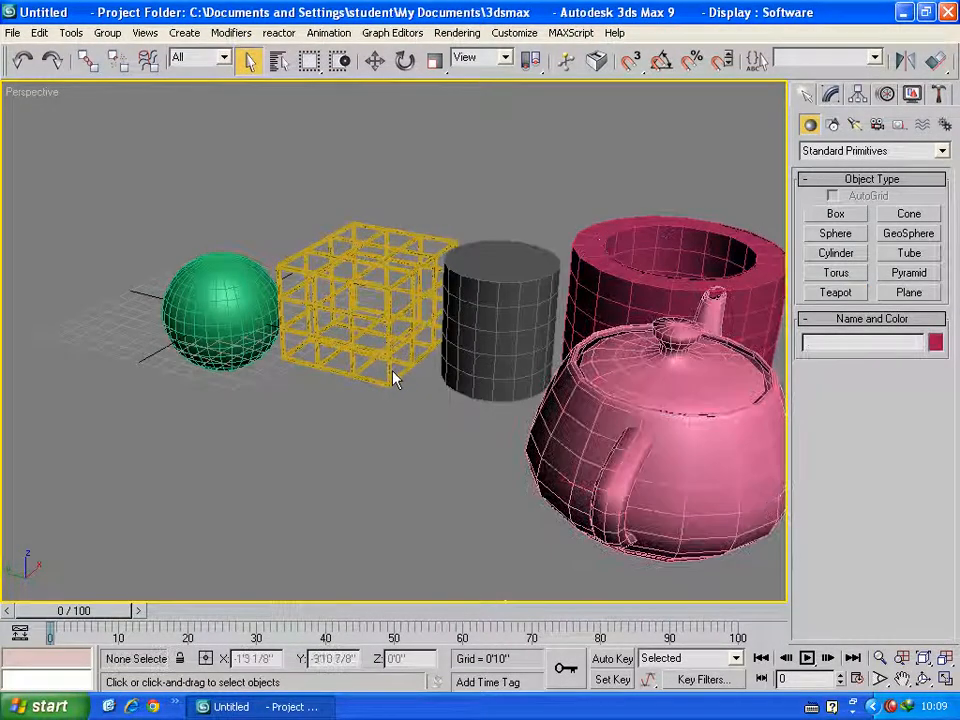
left_click(392, 387)
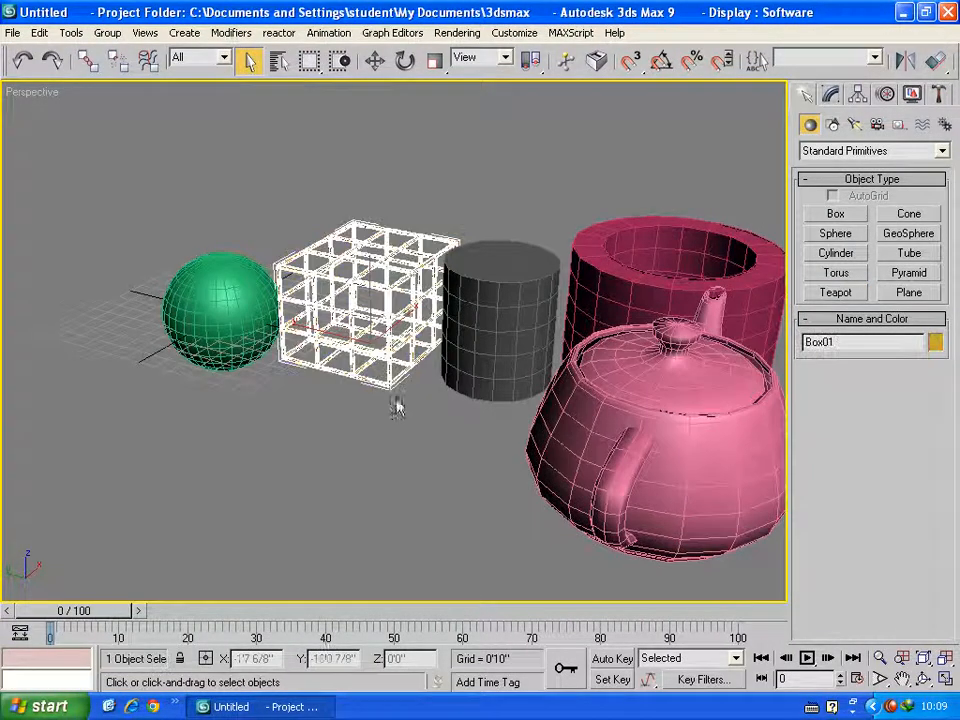
left_click(832, 96)
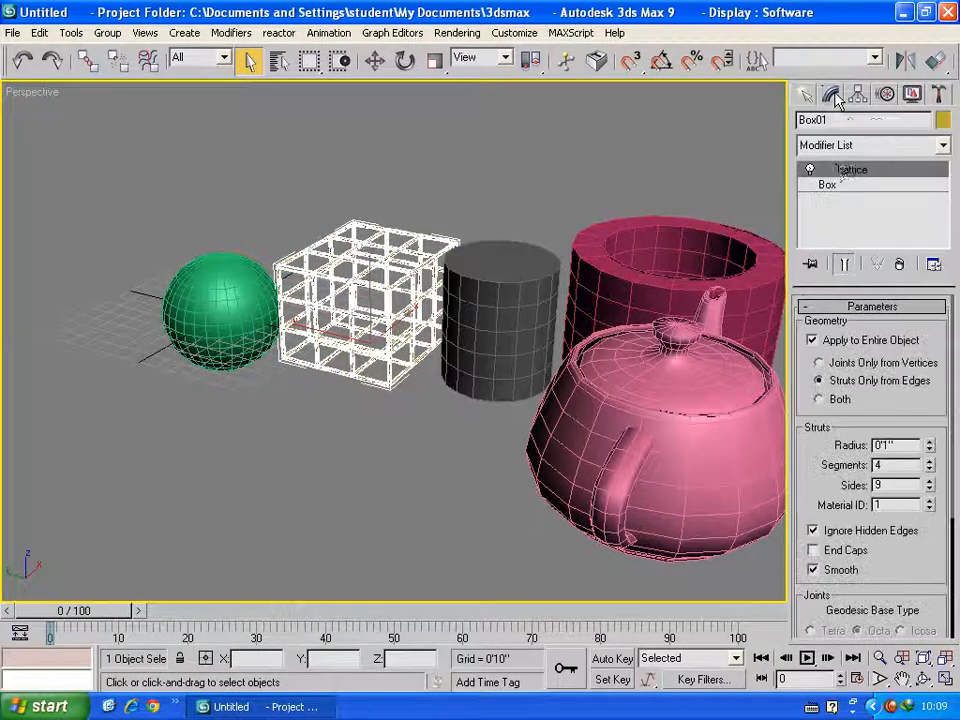
right_click(848, 177)
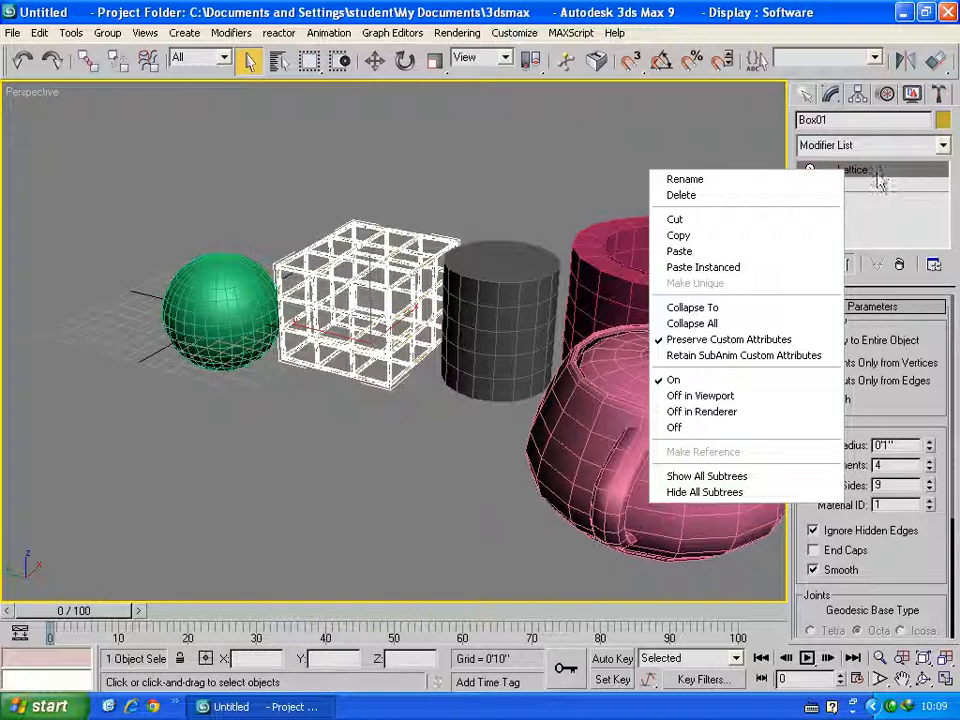
left_click(751, 240)
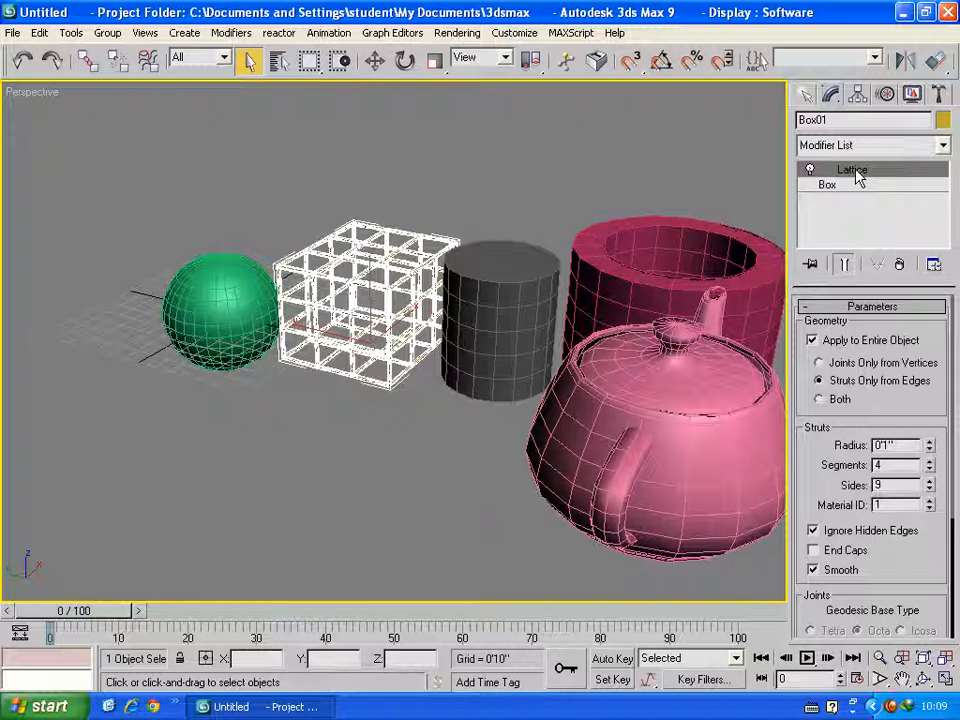
Step: Paste the copied Lattice modifier onto the green sphere and check its struts up close
left_click(228, 320)
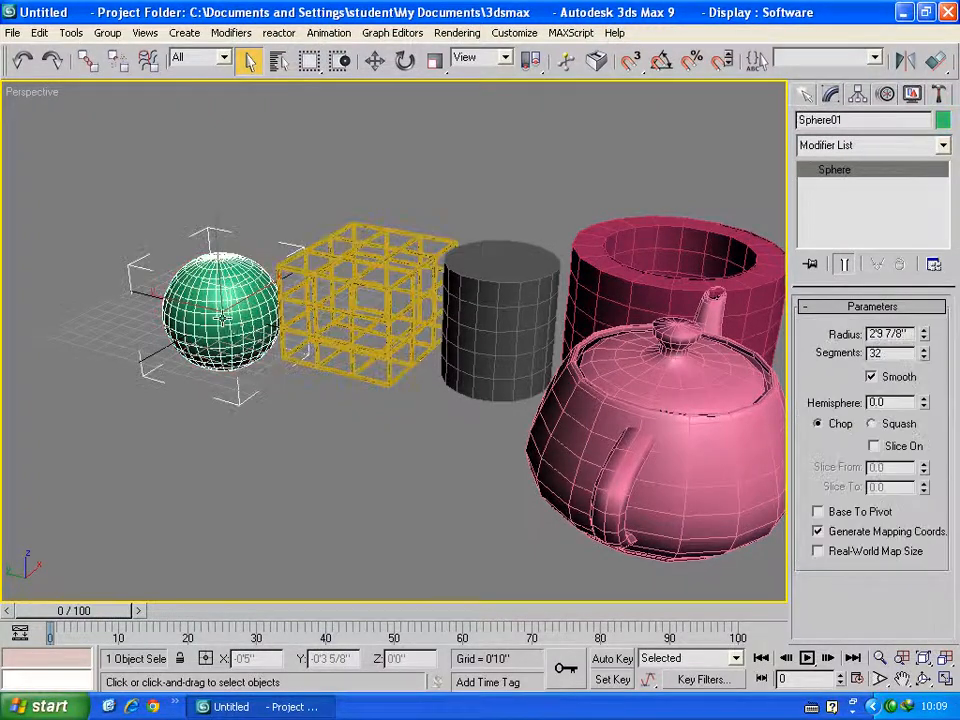
right_click(832, 200)
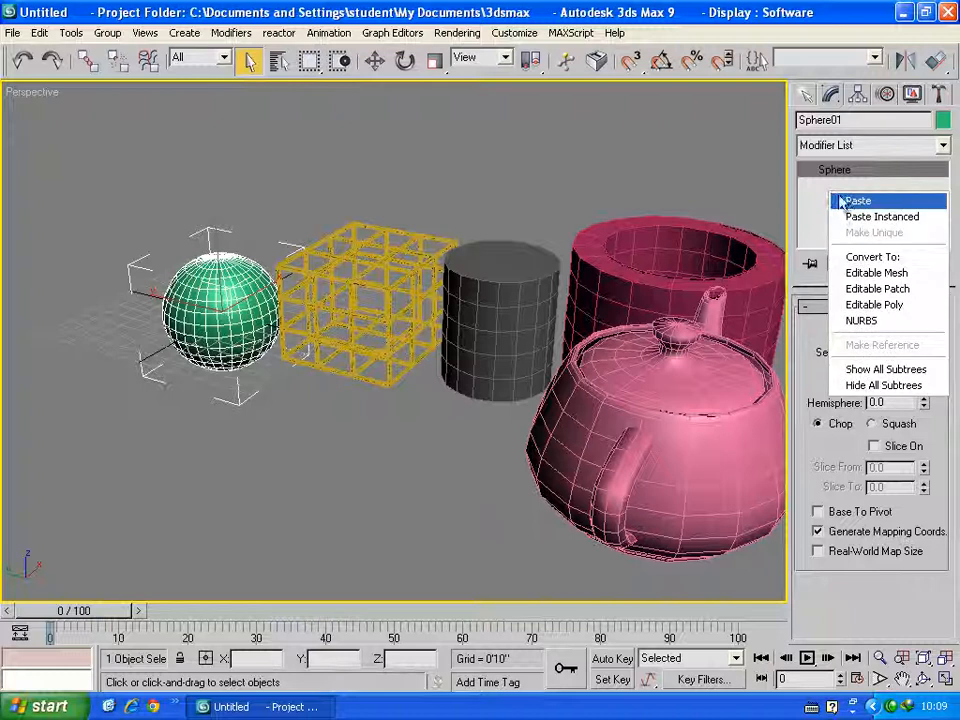
left_click(850, 202)
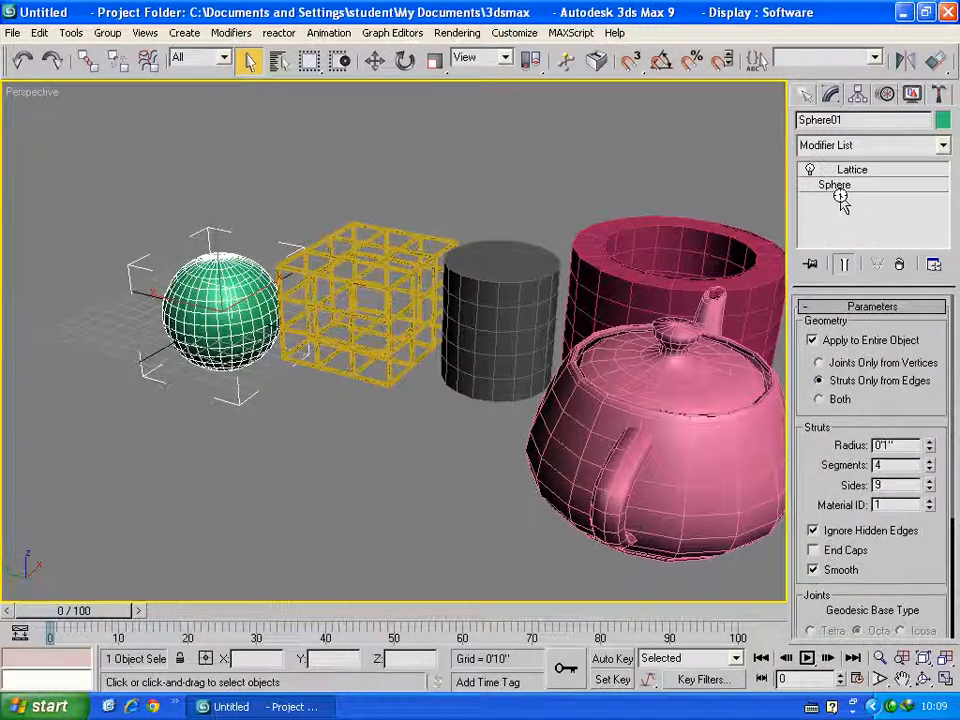
middle_click_drag(180, 354, 339, 343)
scroll(339, 343, "up", 6)
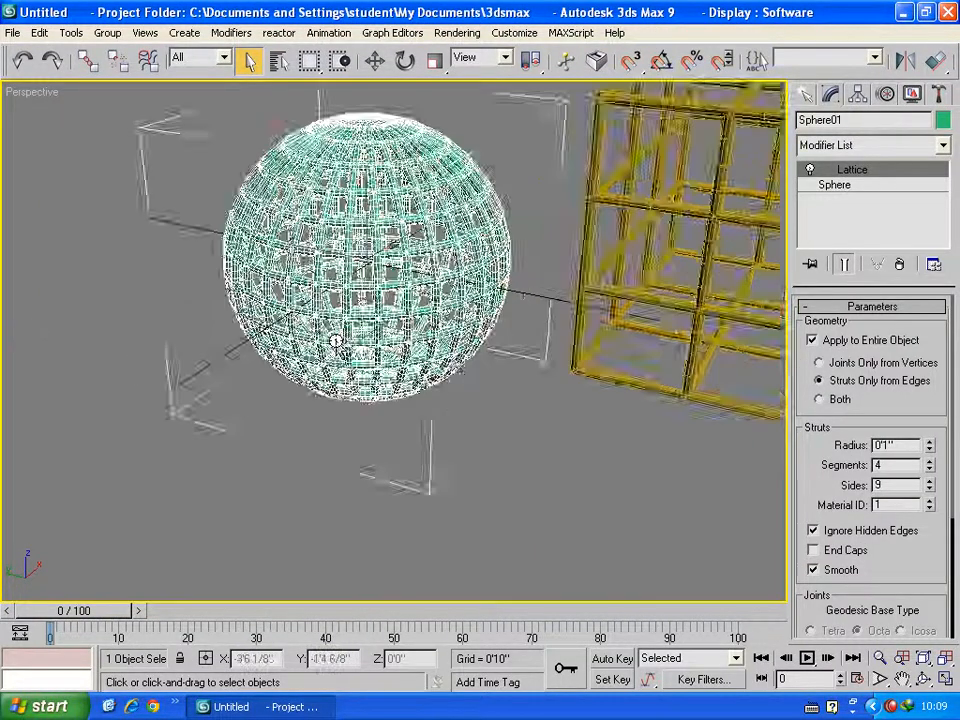
Step: Paste the copied Lattice modifier onto the grey cylinder
scroll(455, 360, "down", 6)
middle_click_drag(572, 404, 479, 380)
scroll(523, 362, "down", 2)
left_click(484, 315)
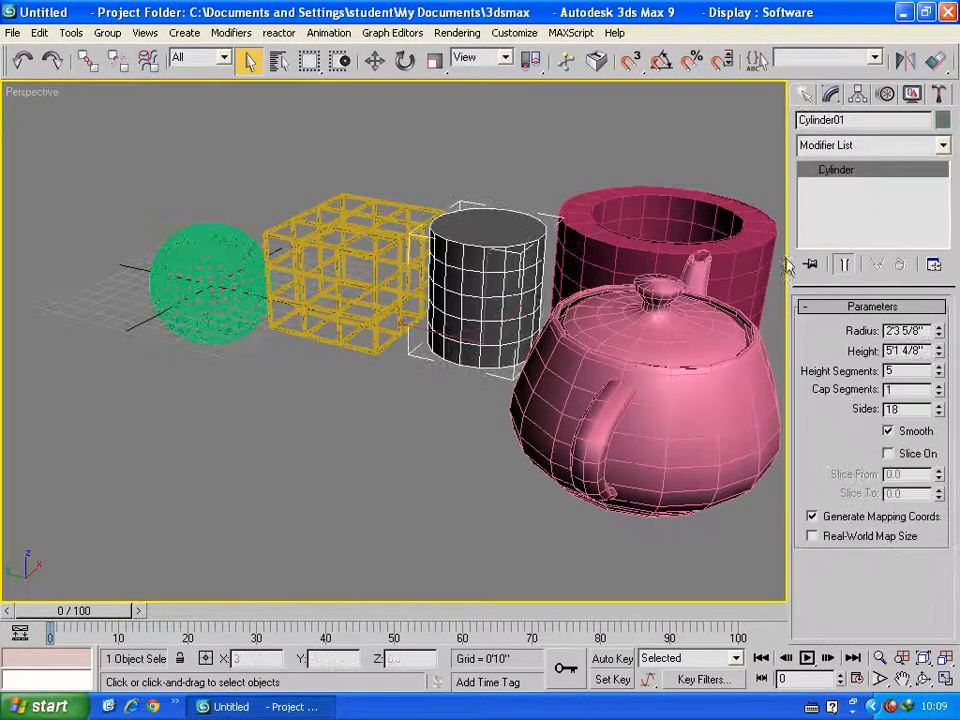
right_click(903, 213)
left_click(903, 210)
Step: Paste the copied Lattice modifier onto the tube
middle_click_drag(376, 254, 527, 255)
left_click(527, 255)
right_click(846, 208)
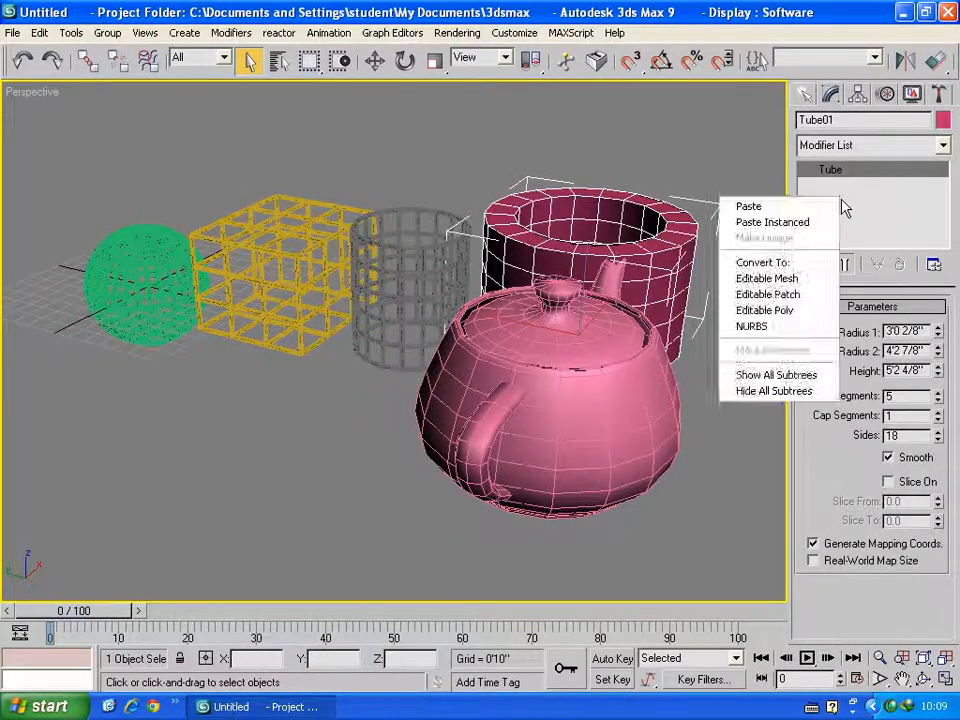
left_click(846, 208)
Step: Paste the copied Lattice modifier onto the teapot and examine its struts up close
right_click(876, 210)
left_click(553, 386)
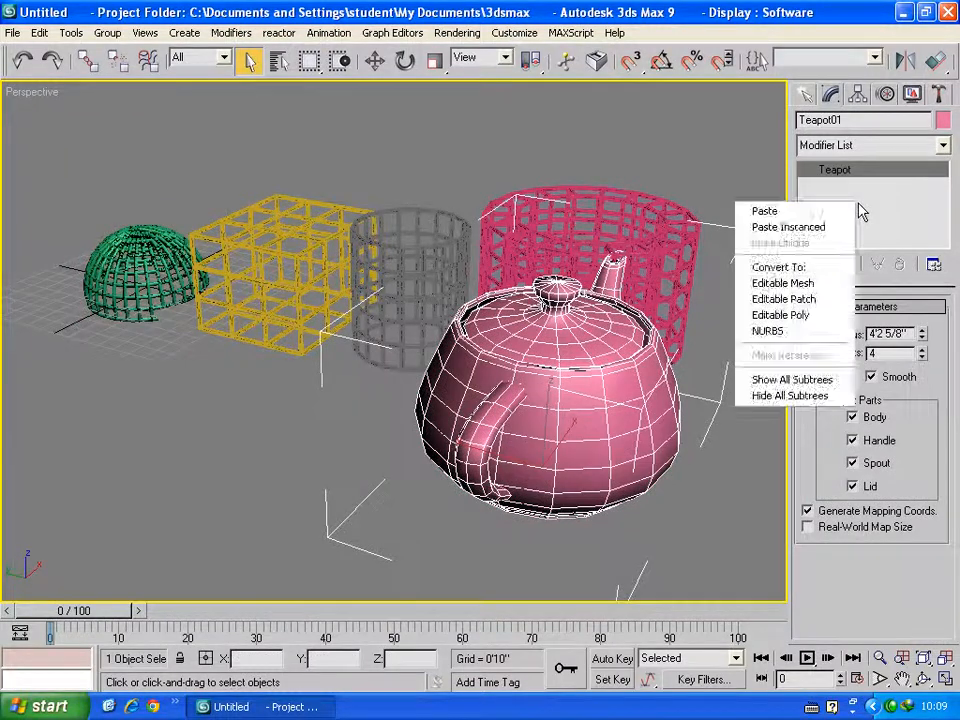
right_click(801, 208)
left_click(816, 298)
scroll(557, 349, "up", 5)
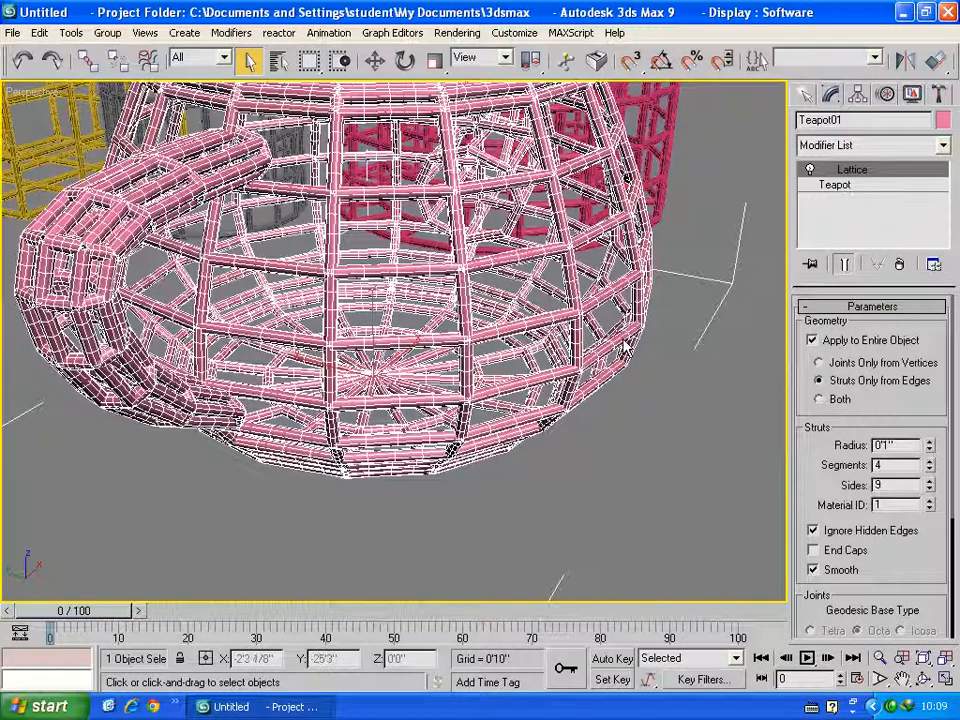
scroll(621, 336, "down", 5)
scroll(560, 352, "up", 5)
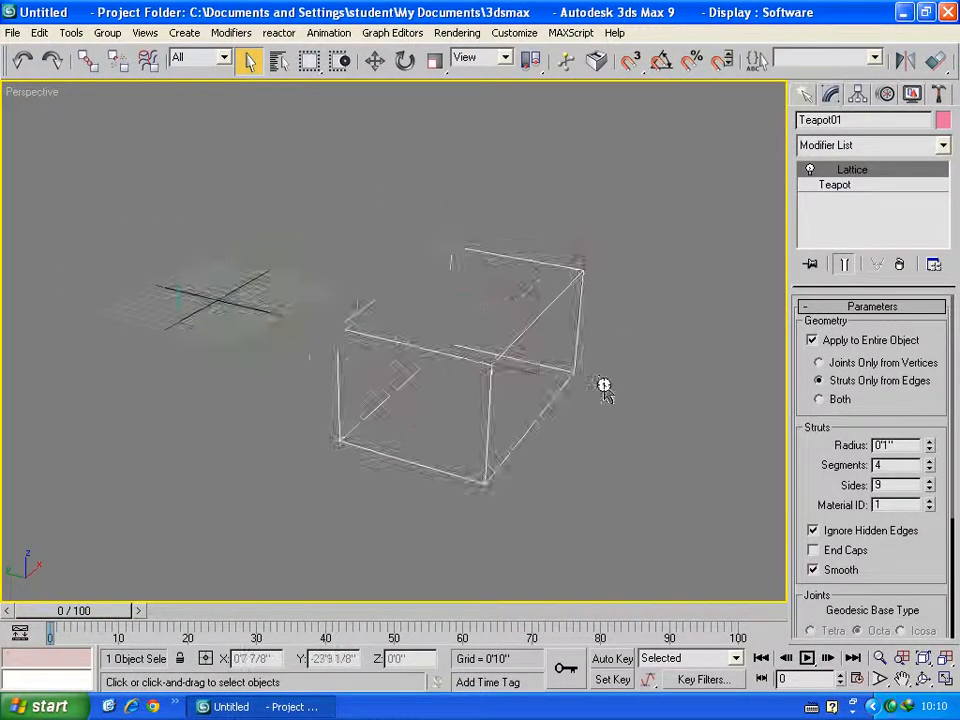
scroll(560, 360, "up", 3)
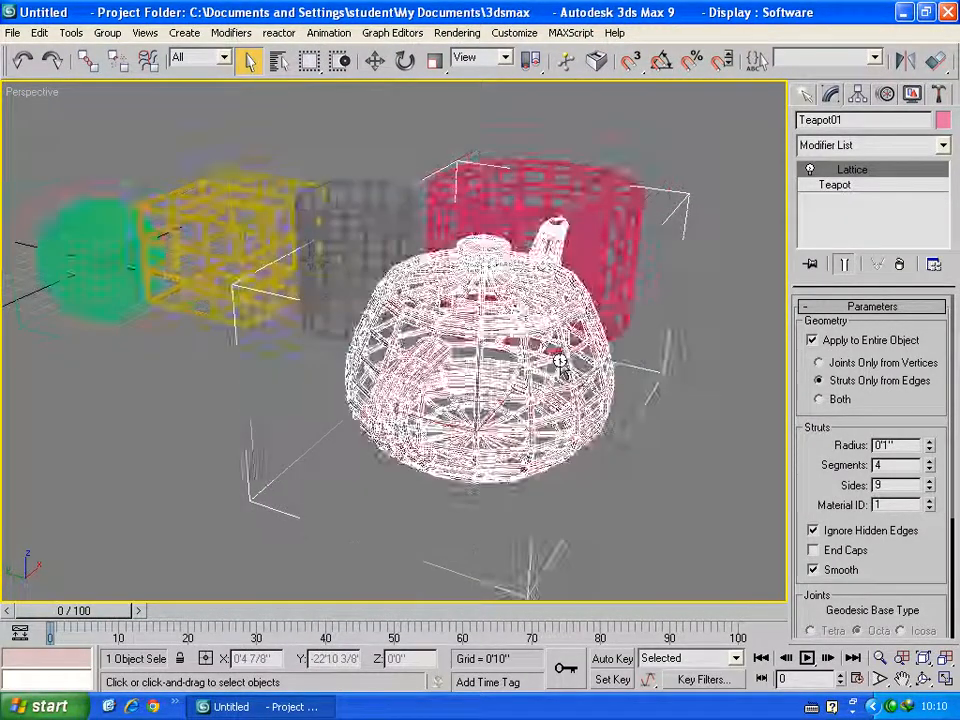
scroll(560, 366, "up", 4)
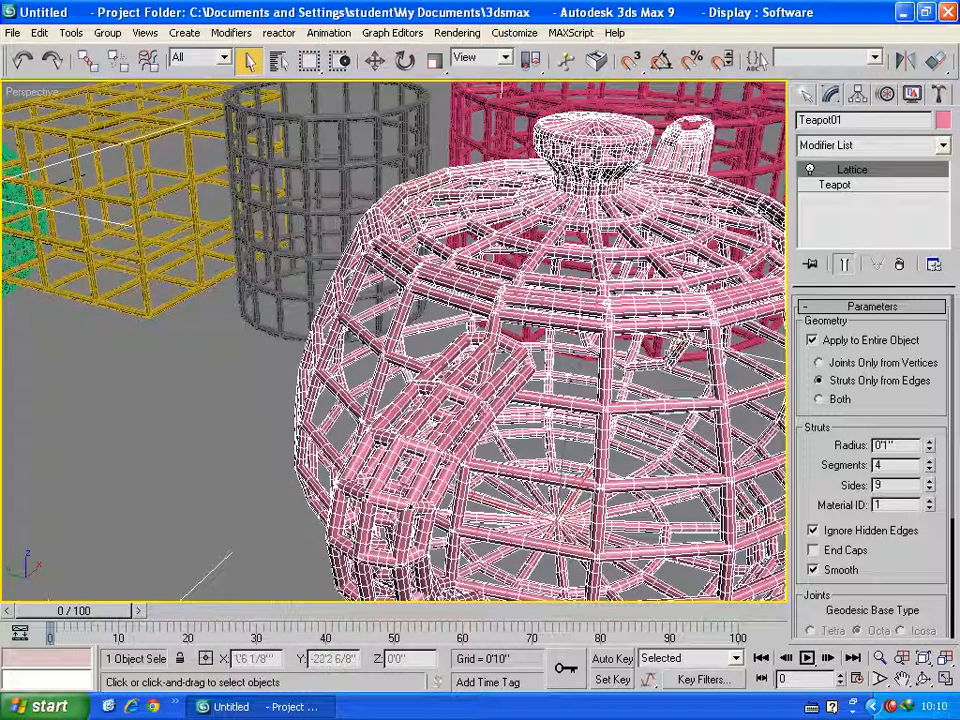
Step: Create a standard sphere with a radius of about 3'0" in the free space away from the lattice objects
middle_click_drag(780, 200, 180, 110)
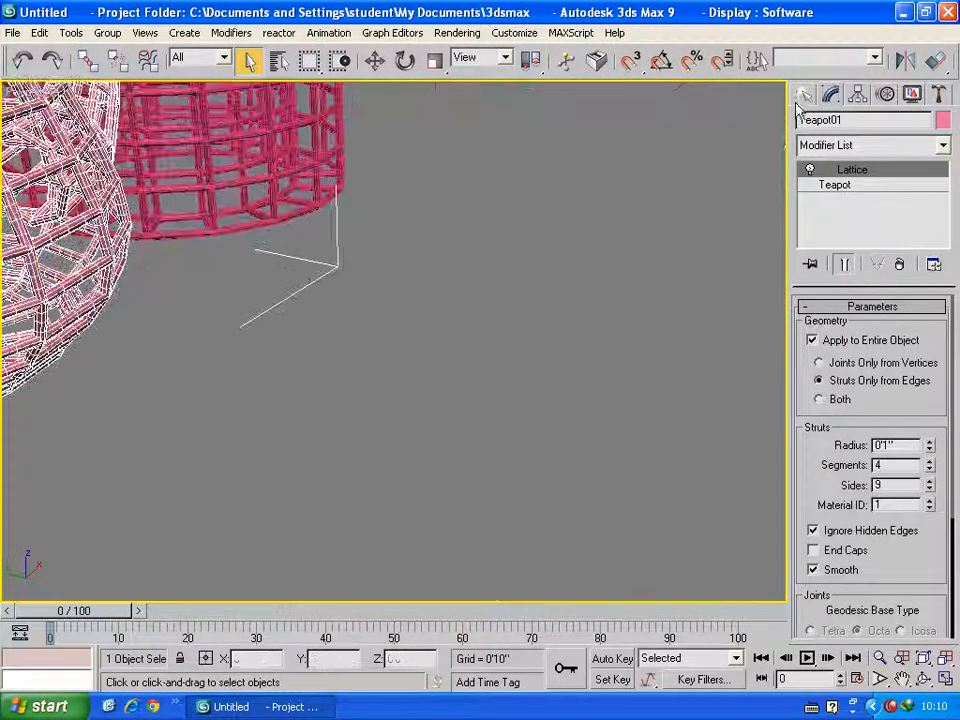
left_click(805, 94)
key("shift+z")
left_click(835, 234)
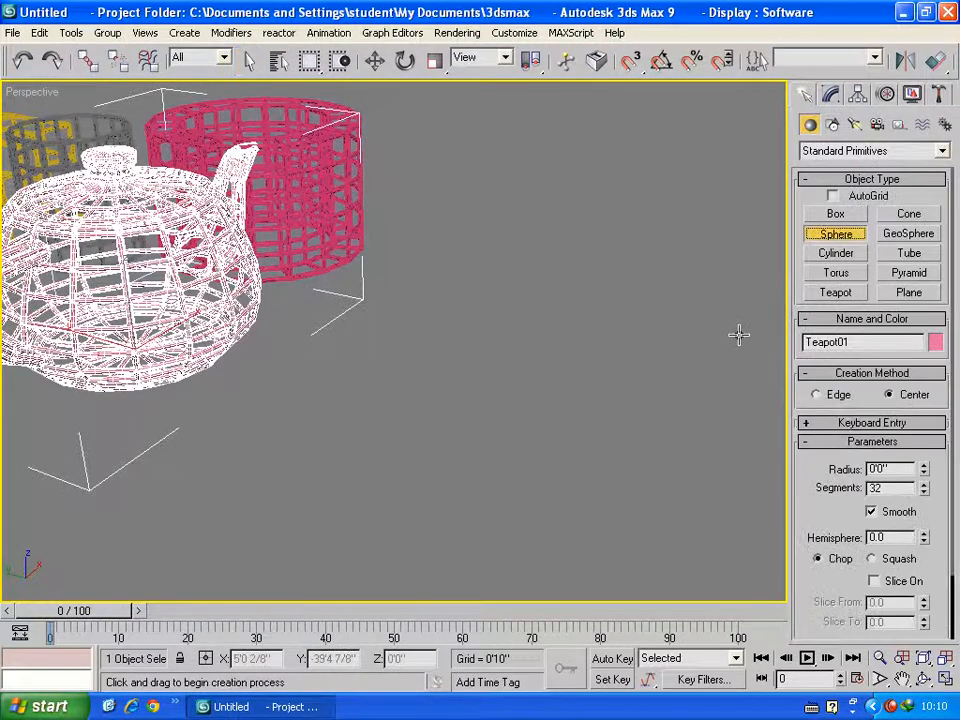
scroll(683, 376, "down", 5)
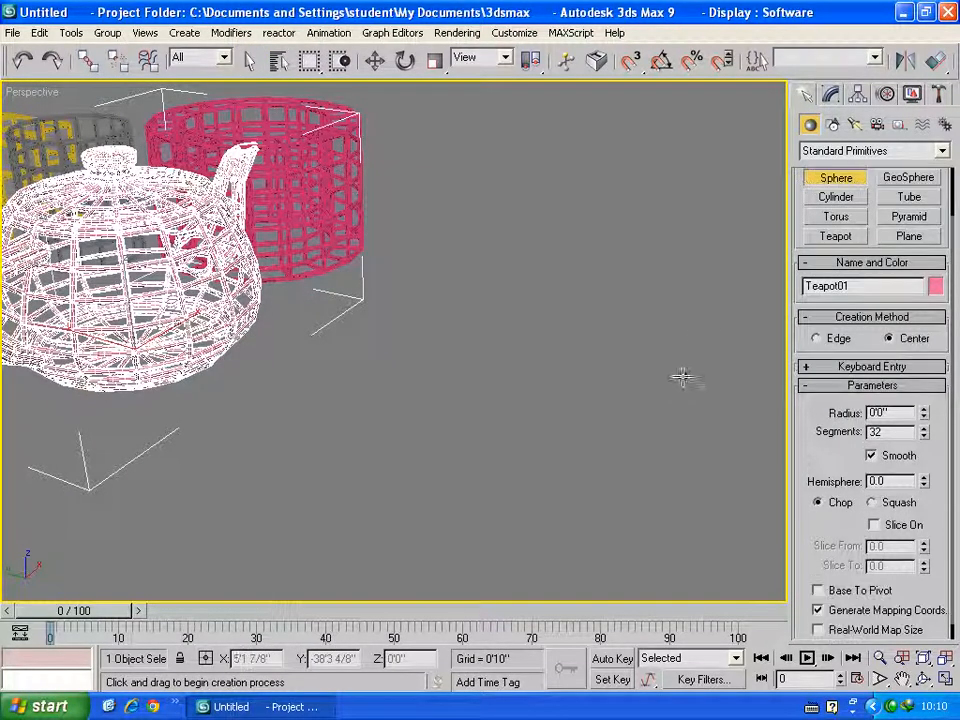
left_click_drag(542, 382, 542, 398)
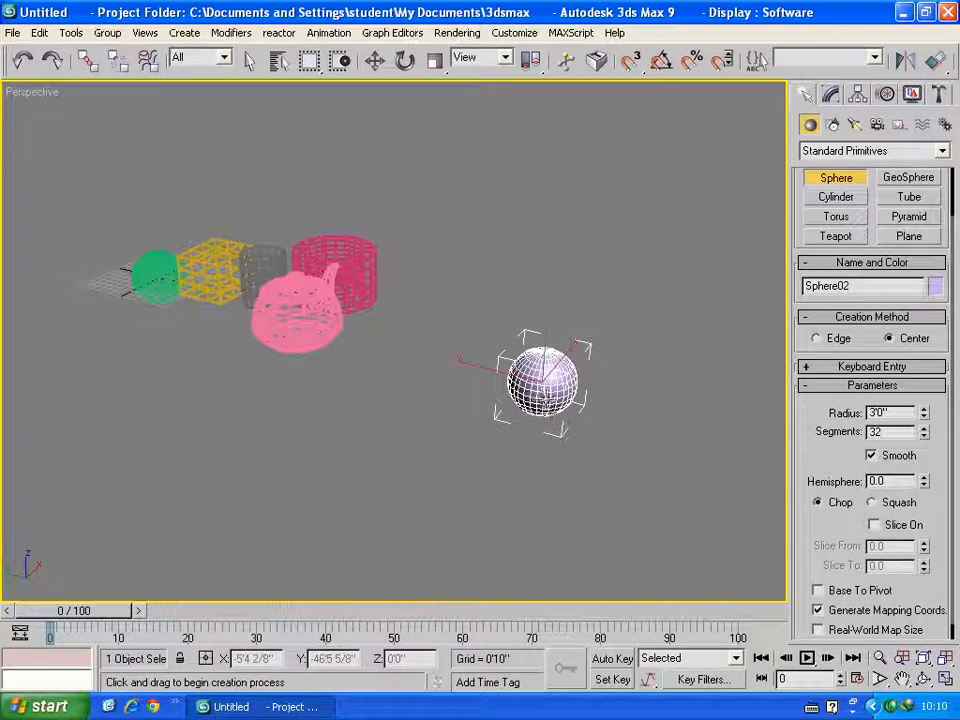
scroll(547, 386, "up", 6)
scroll(577, 348, "down", 6)
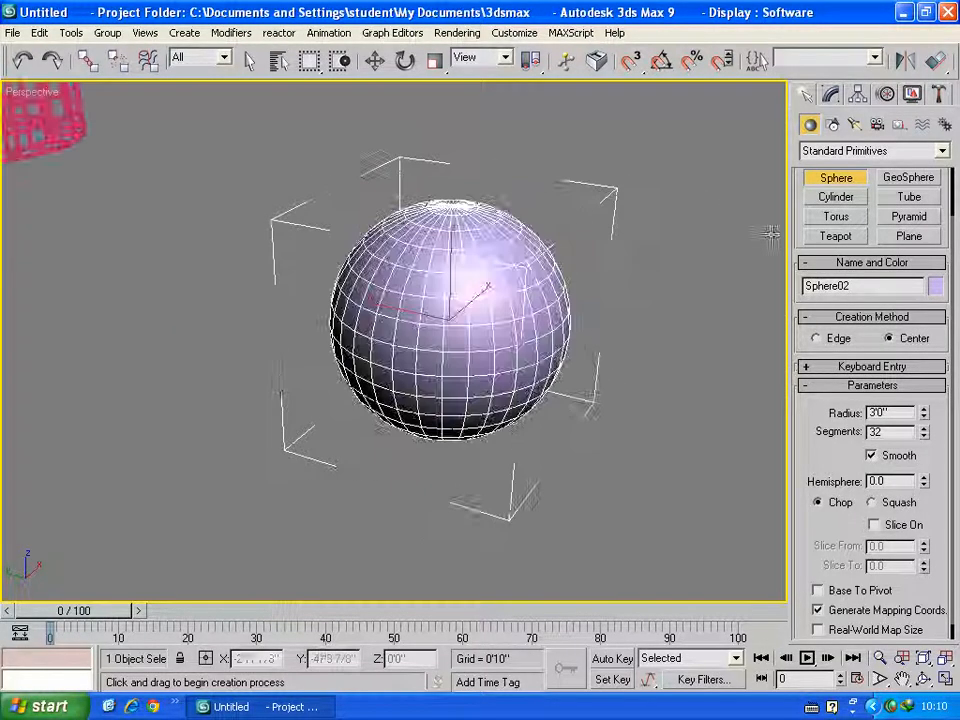
Step: Look through the modifiers available for the new sphere, jumping to those beginning with S, and leave without applying one
left_click(830, 95)
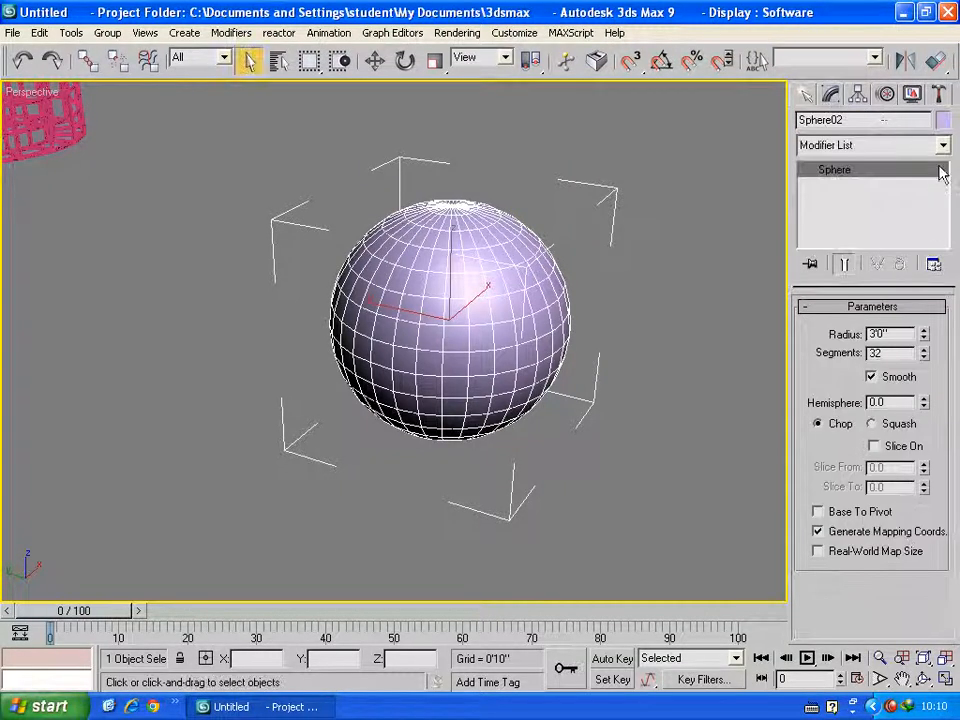
left_click(943, 147)
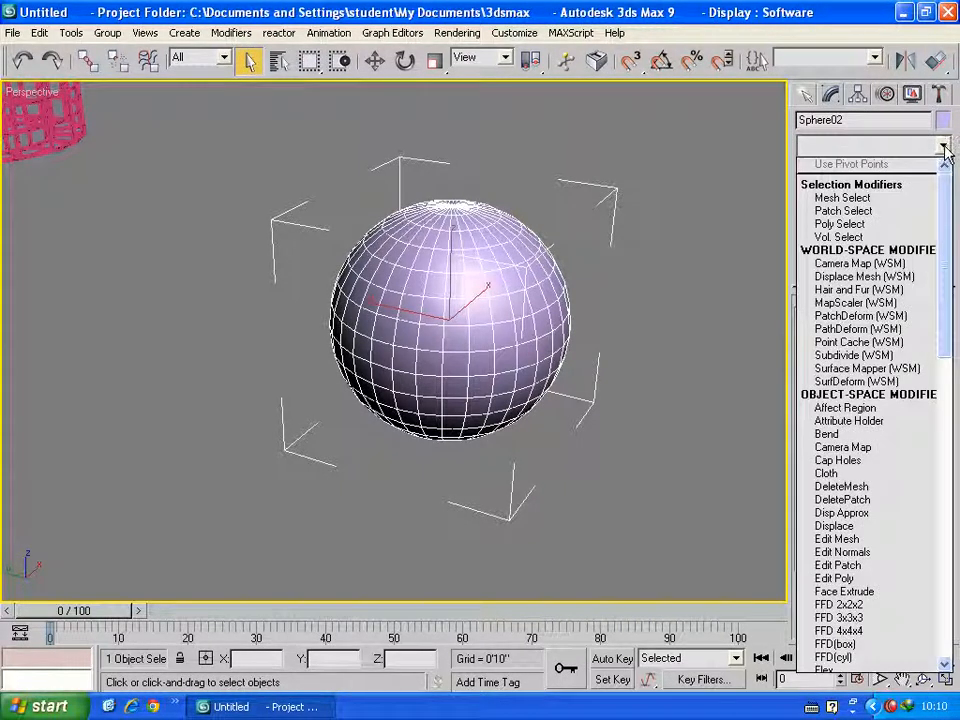
key("s")
key("s")
key("s")
key("s")
key("s")
key("s")
key("s")
key("s")
key("s")
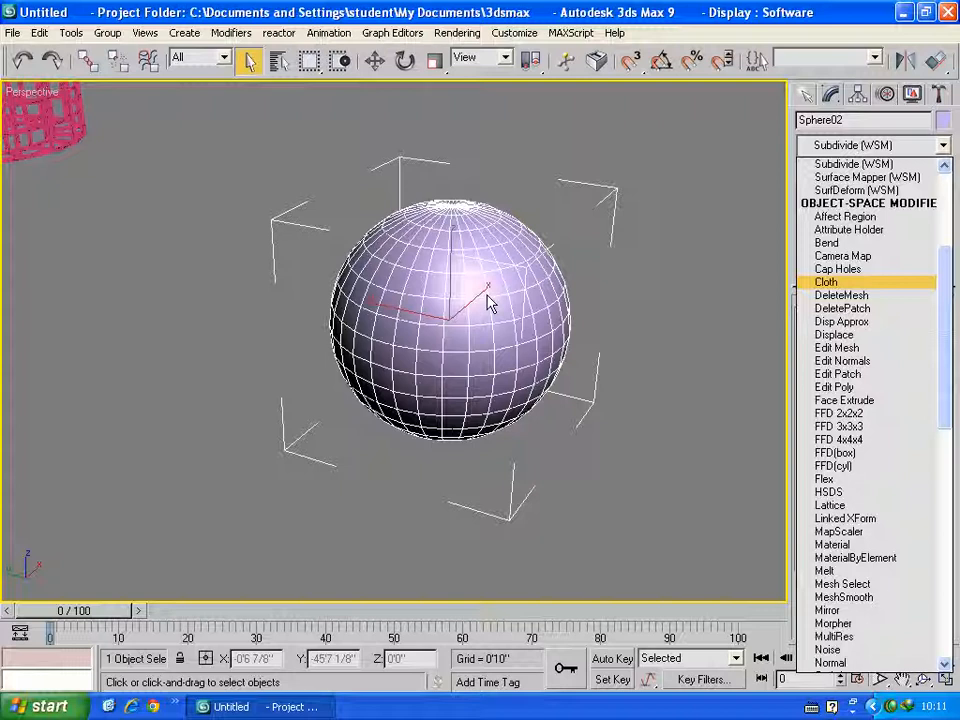
scroll(632, 309, "down", 4)
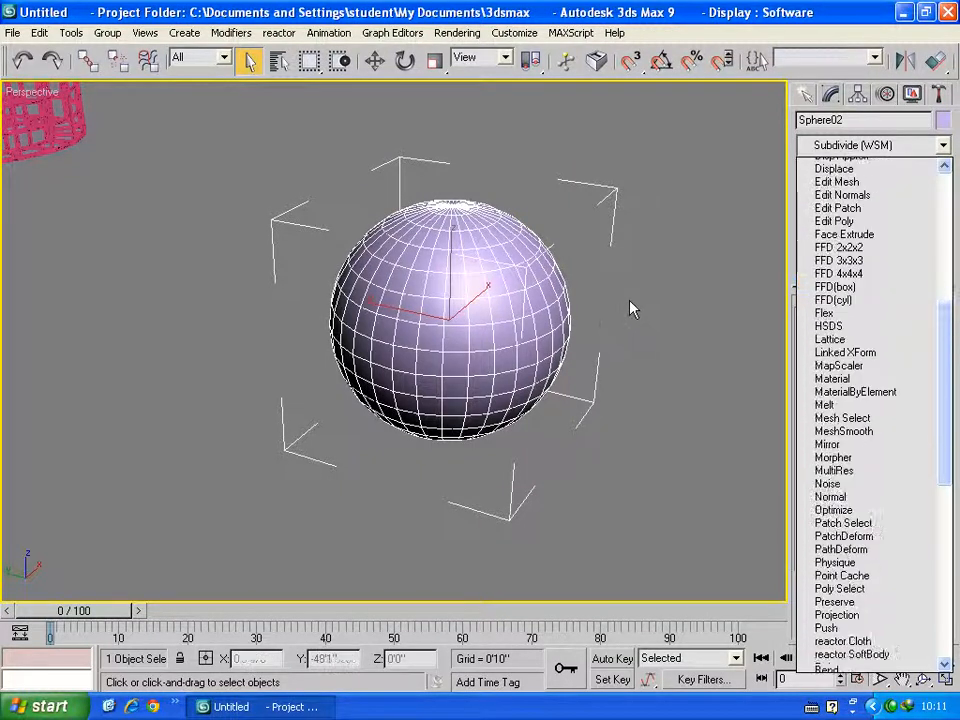
left_click(636, 315)
Step: Draw an open three-point line spline with corner vertices in the free space beside the new sphere
scroll(602, 330, "down", 5)
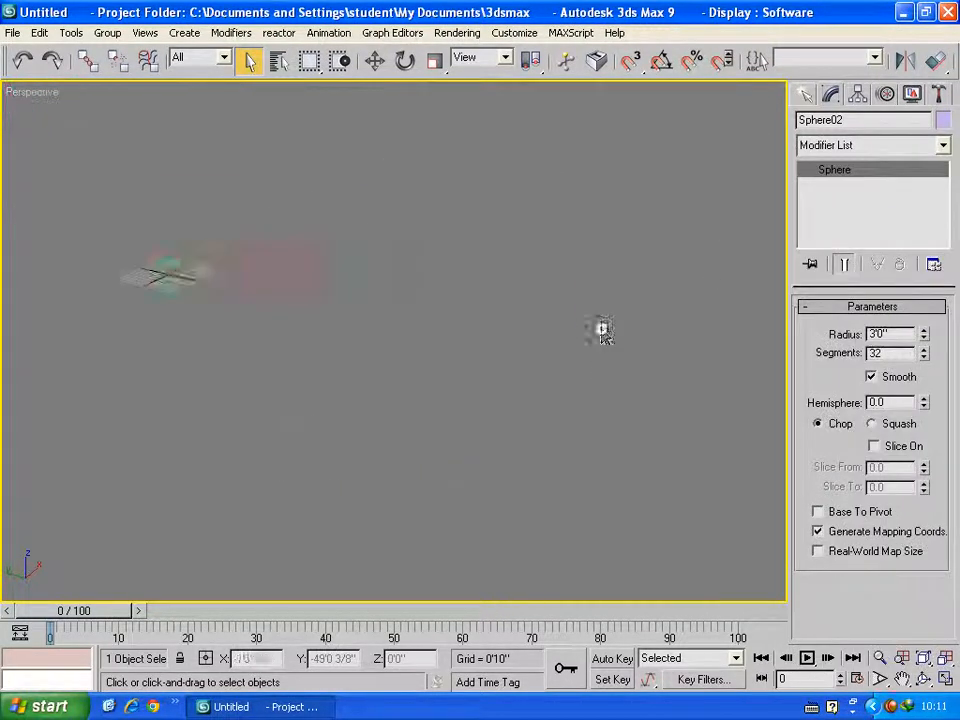
left_click(806, 97)
left_click(832, 124)
left_click(836, 229)
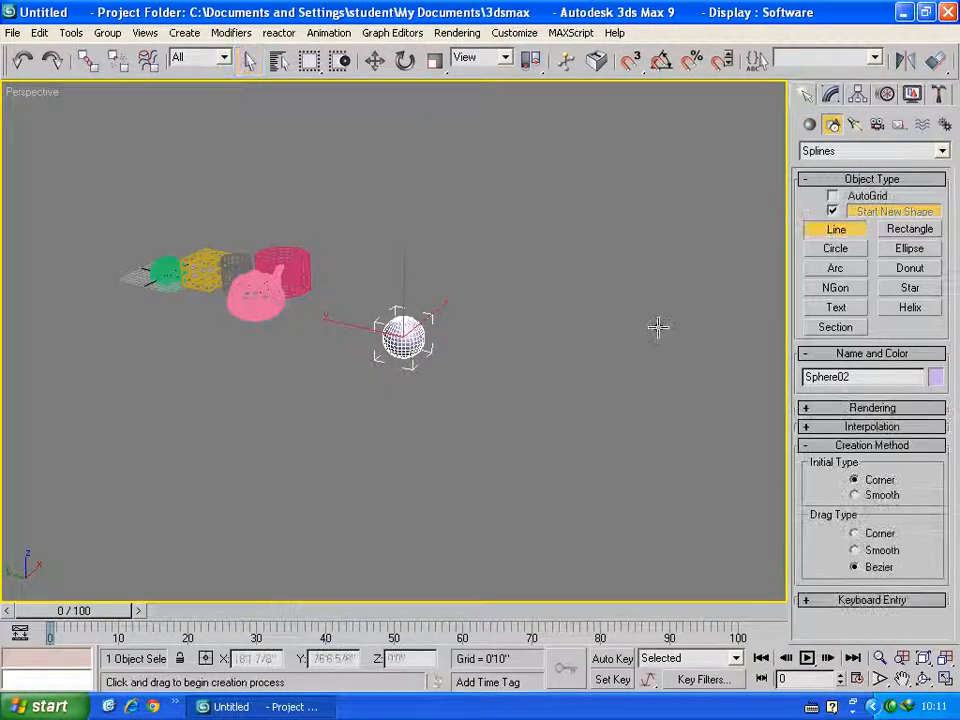
left_click(663, 325)
left_click(527, 285)
left_click(401, 437)
right_click(401, 437)
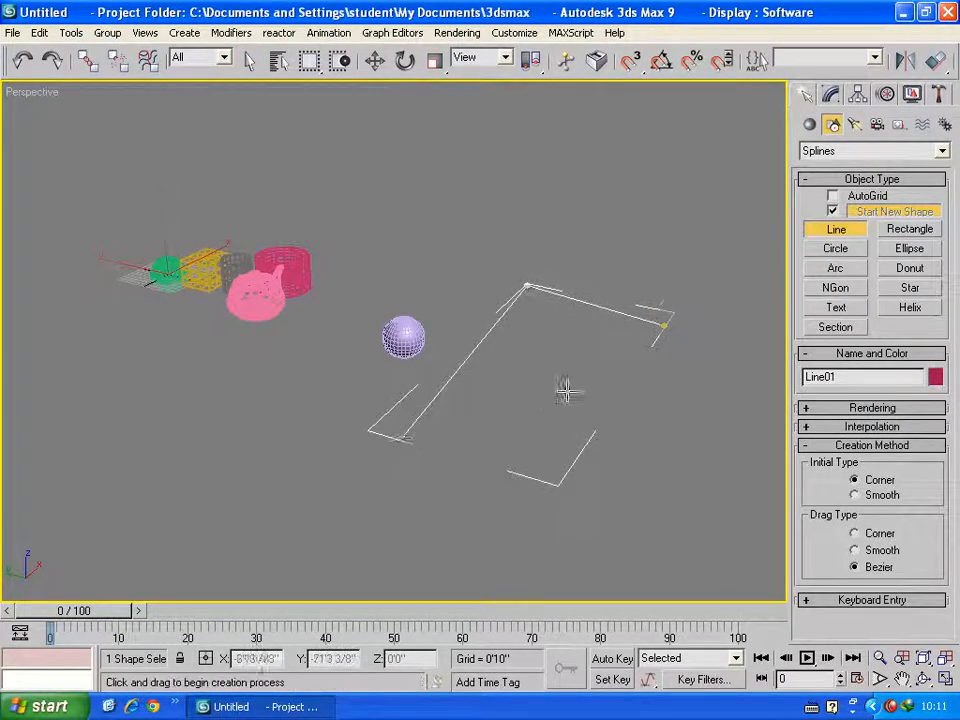
middle_click_drag(652, 374, 631, 360)
Step: Apply a Sweep modifier to the open three-point line
left_click(857, 94)
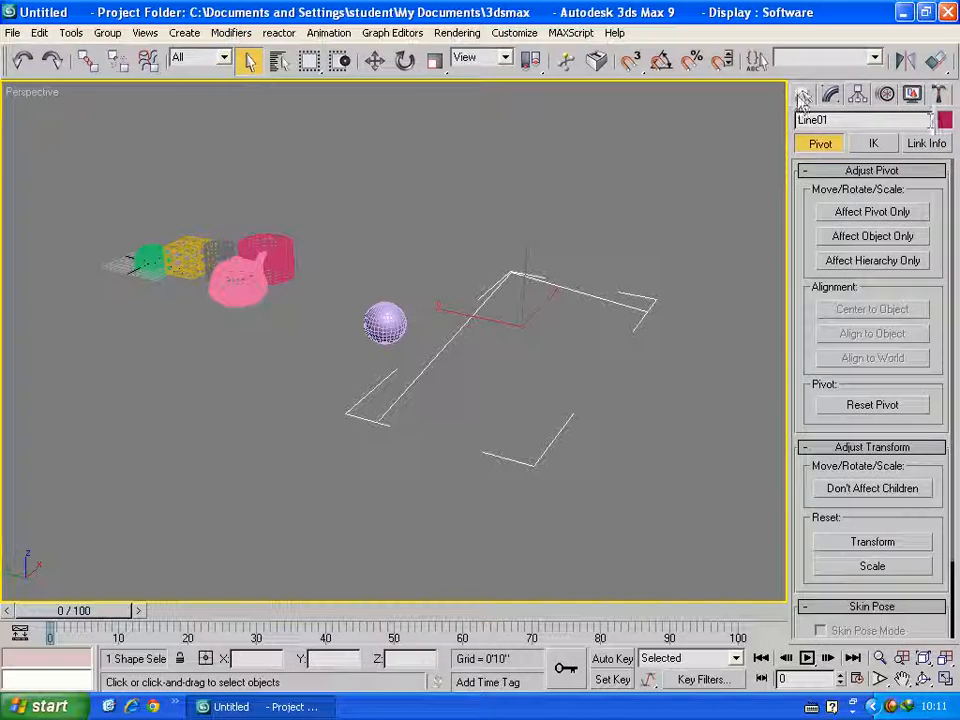
left_click(912, 94)
left_click(944, 147)
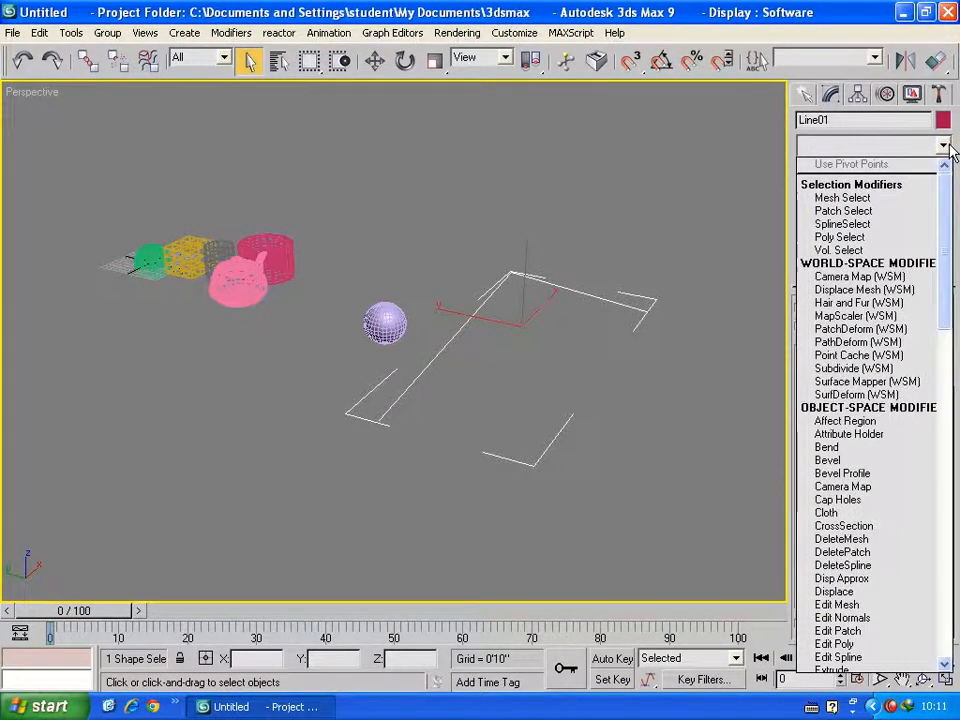
key("s")
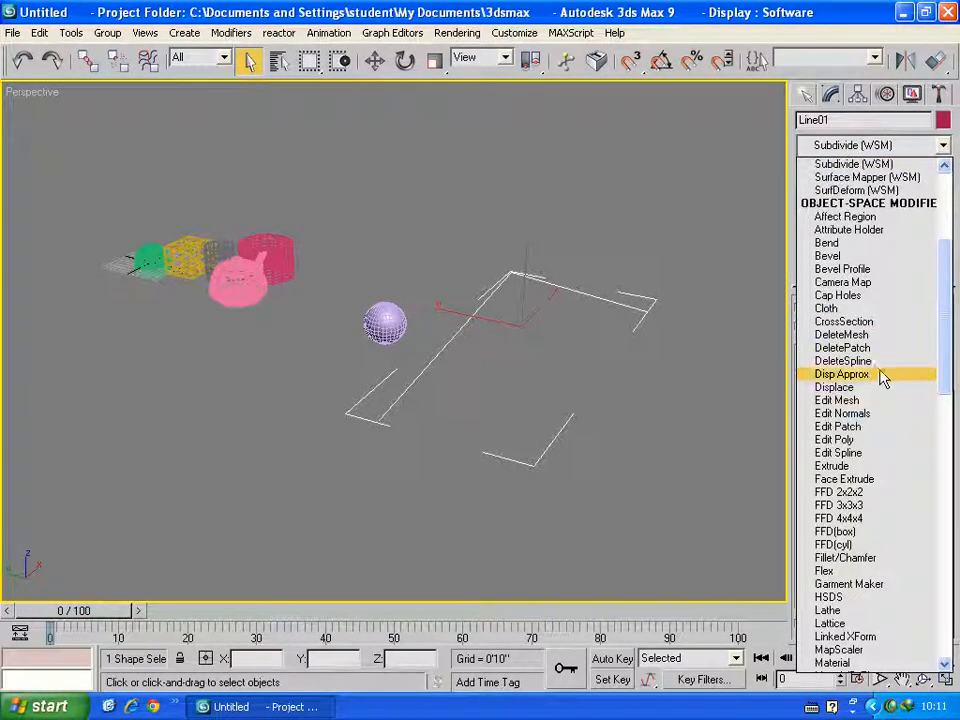
scroll(840, 462, "down", 20)
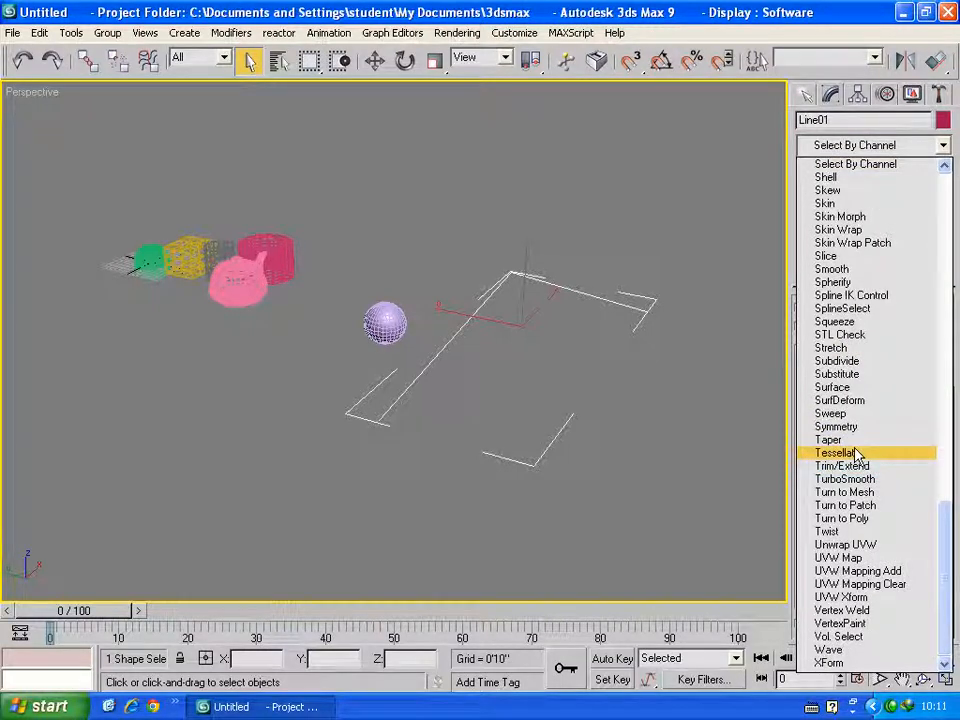
left_click(848, 414)
scroll(465, 272, "up", 6)
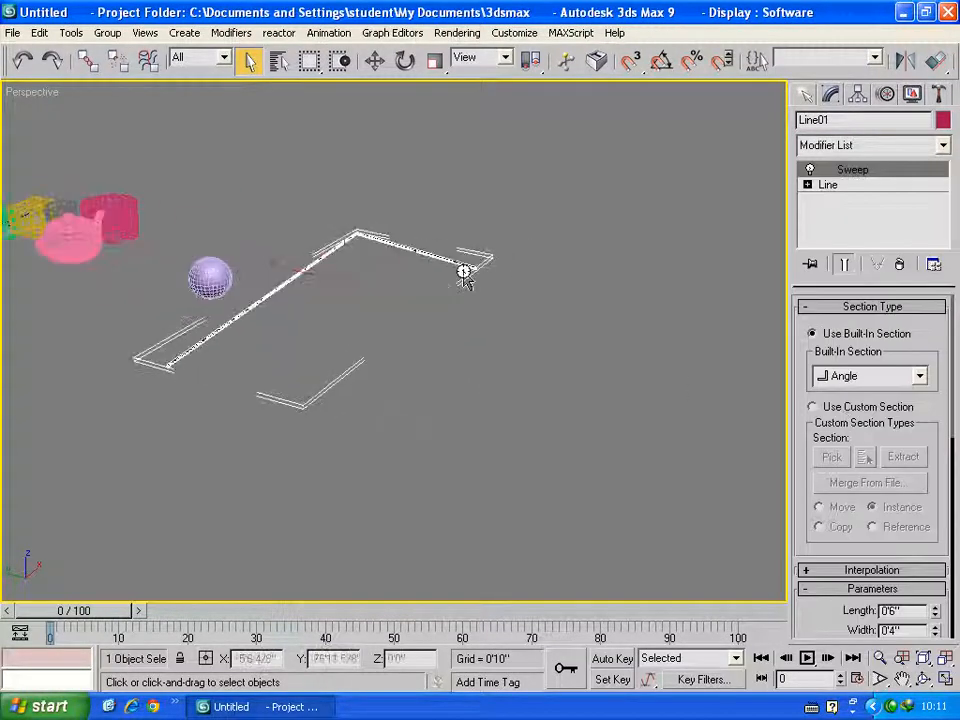
Step: Set the sweep's built-in section to Wide Flange and bring the end of the beam into close view
left_click(919, 377)
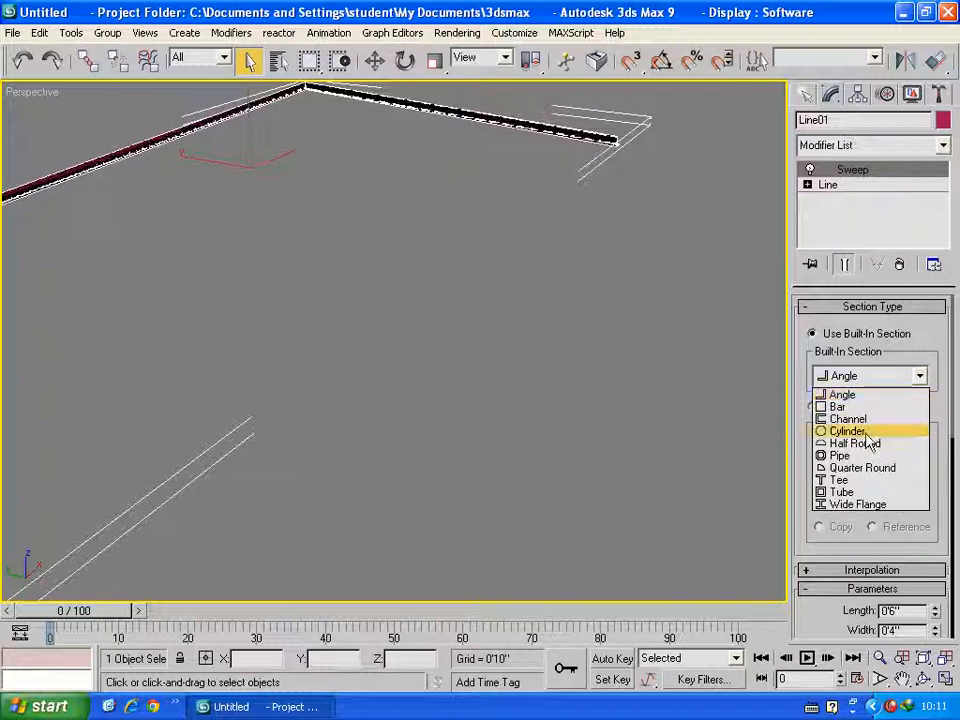
left_click(857, 504)
middle_click_drag(617, 197, 530, 337)
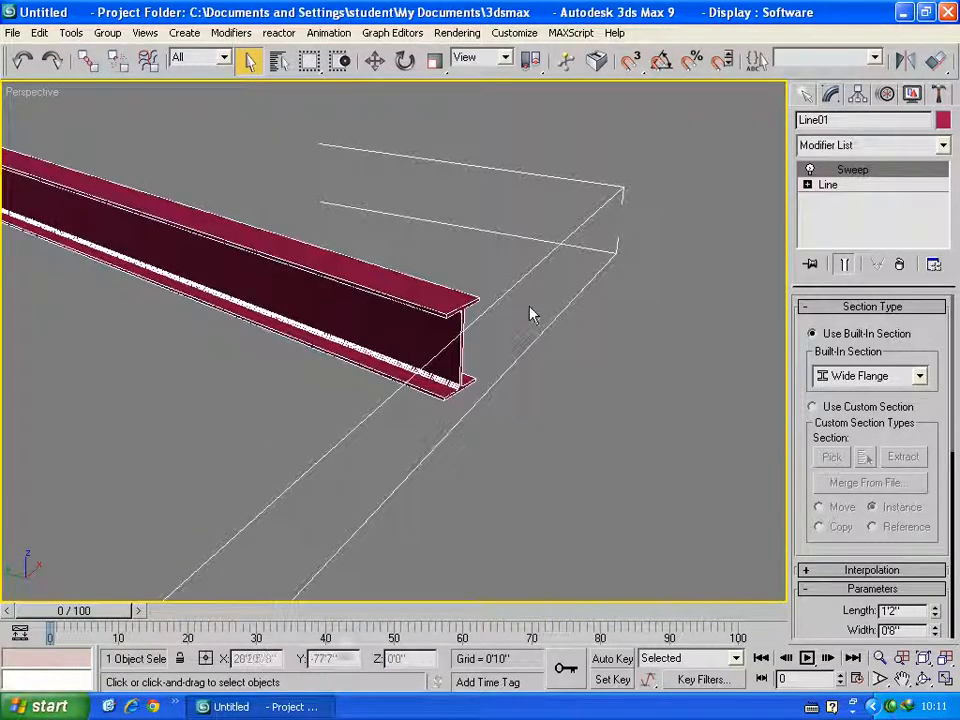
Step: Add a Lattice modifier above the Sweep on the wide-flange beam
left_click(942, 148)
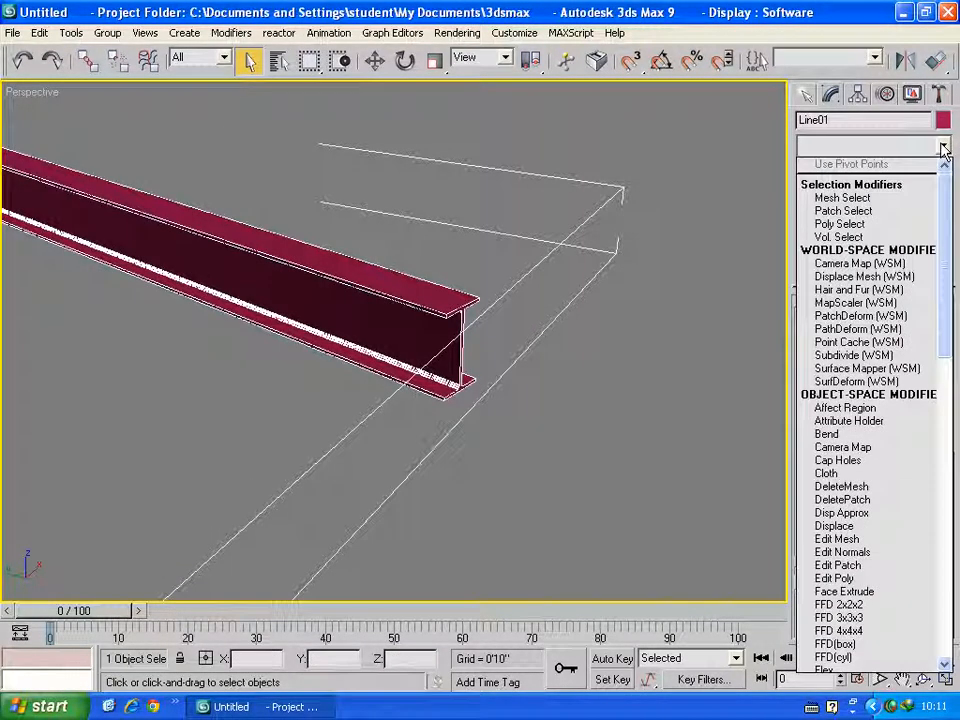
key("l")
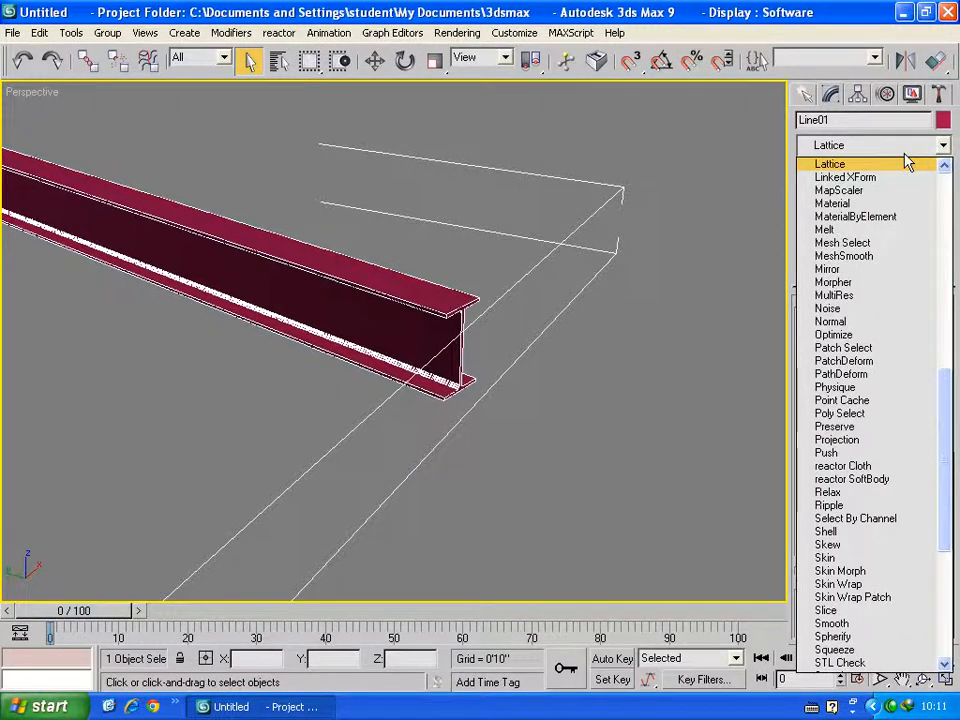
left_click(903, 159)
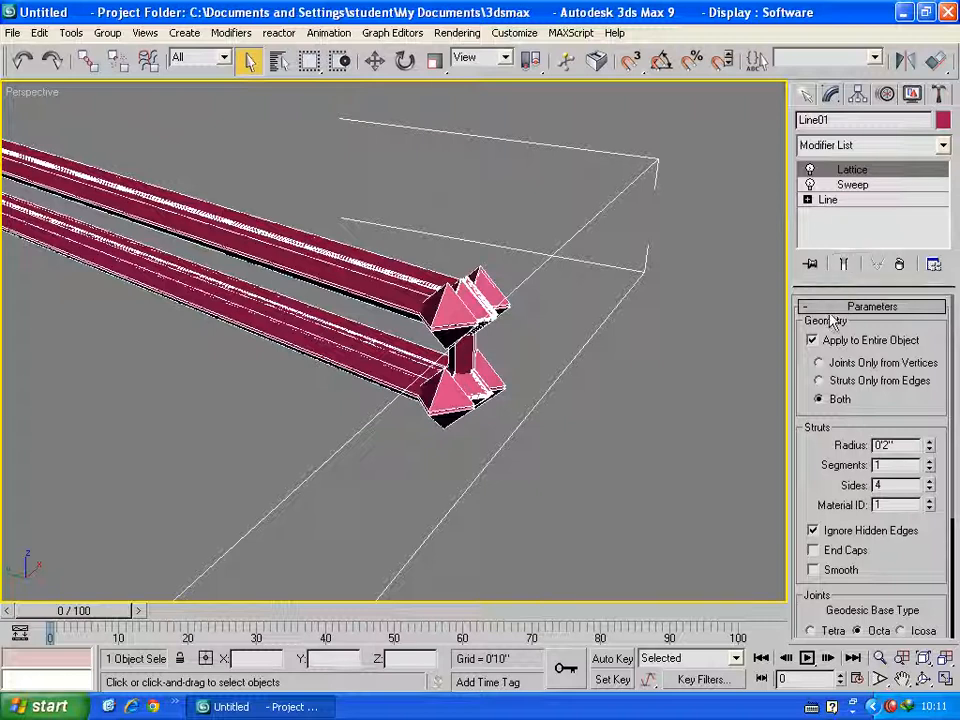
Step: Compare the beam's shape at the Sweep, Lattice and base Line levels of its modifier stack
left_click(856, 186)
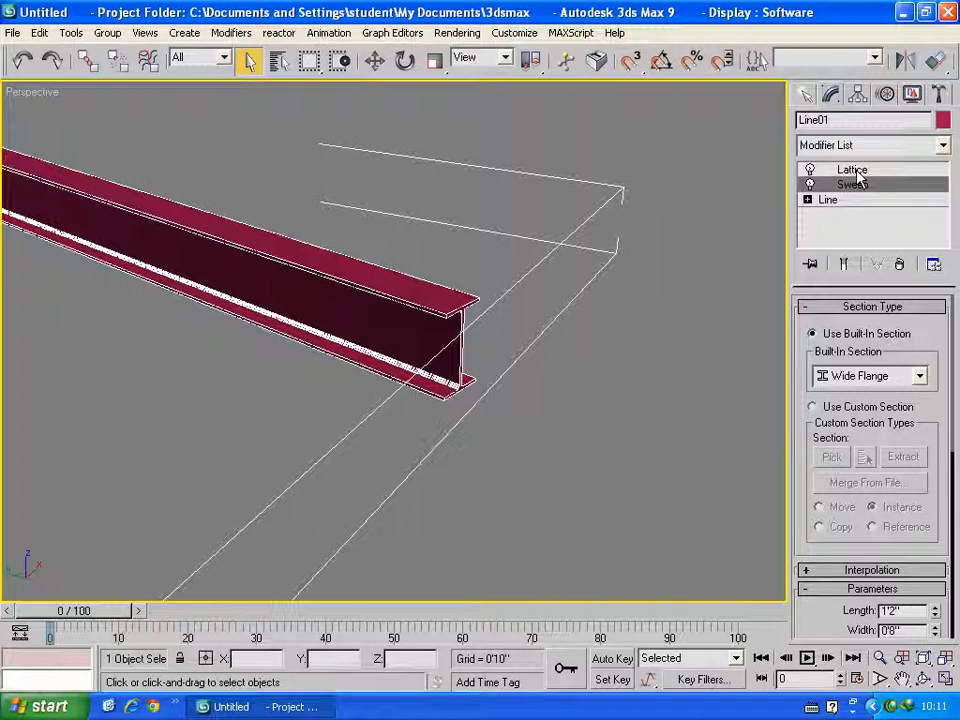
left_click(852, 171)
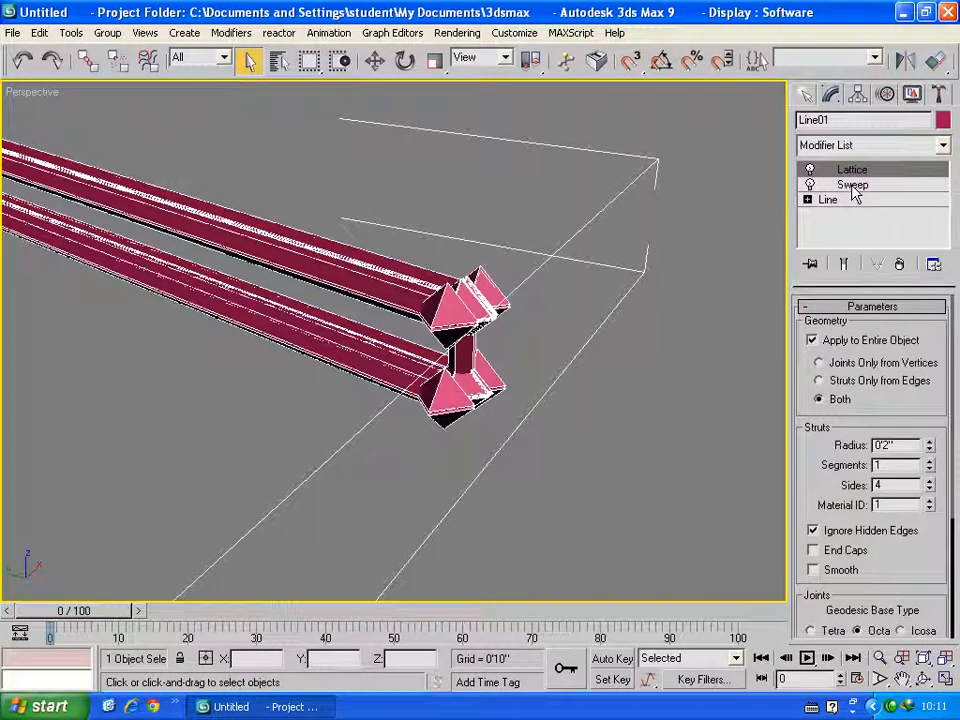
left_click(853, 186)
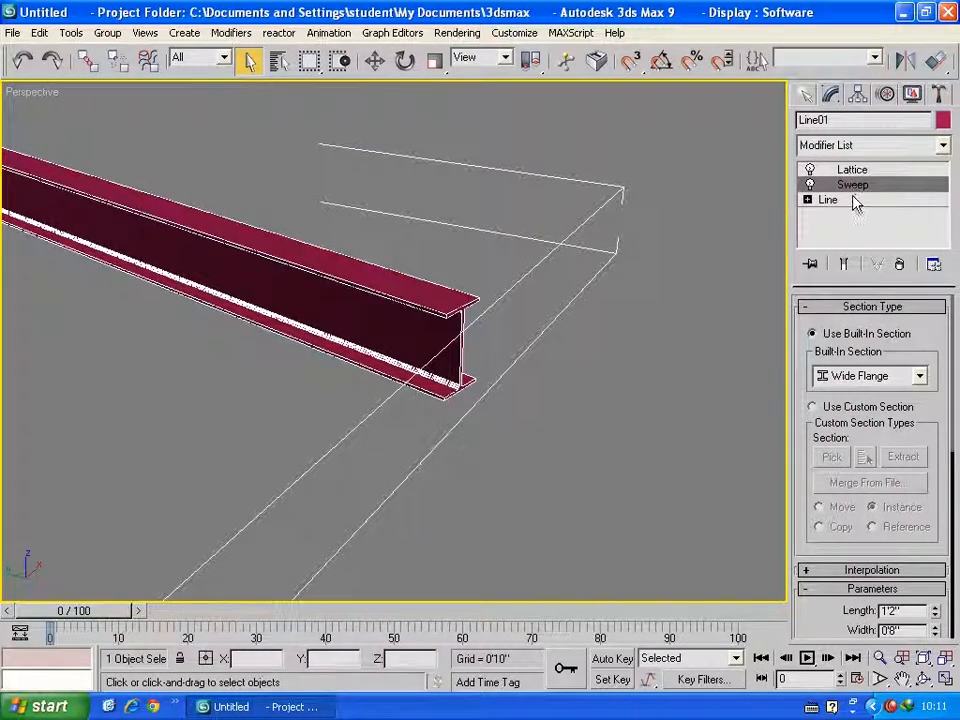
left_click(852, 200)
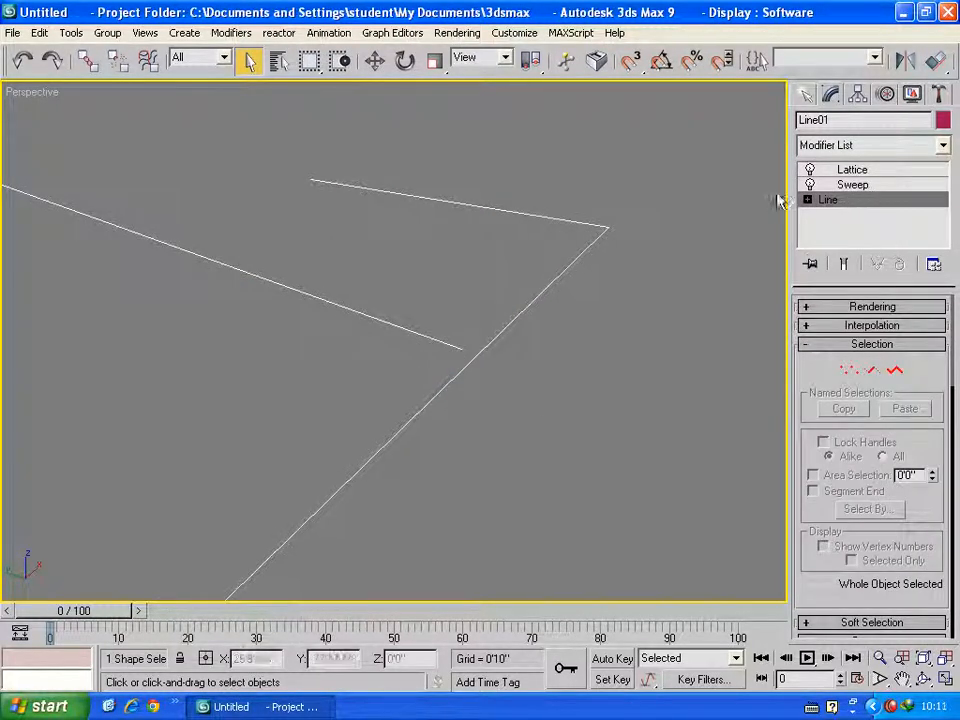
Step: Turn on display of the stack's end result and check it by switching between the Sweep and Lattice levels
left_click(845, 266)
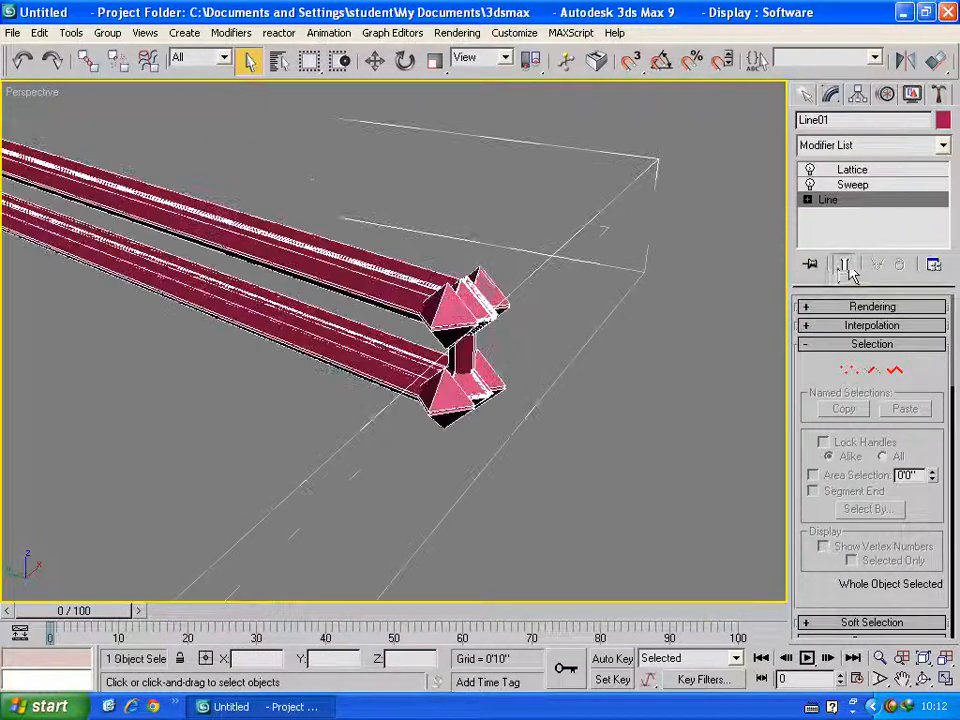
left_click(853, 171)
left_click(854, 186)
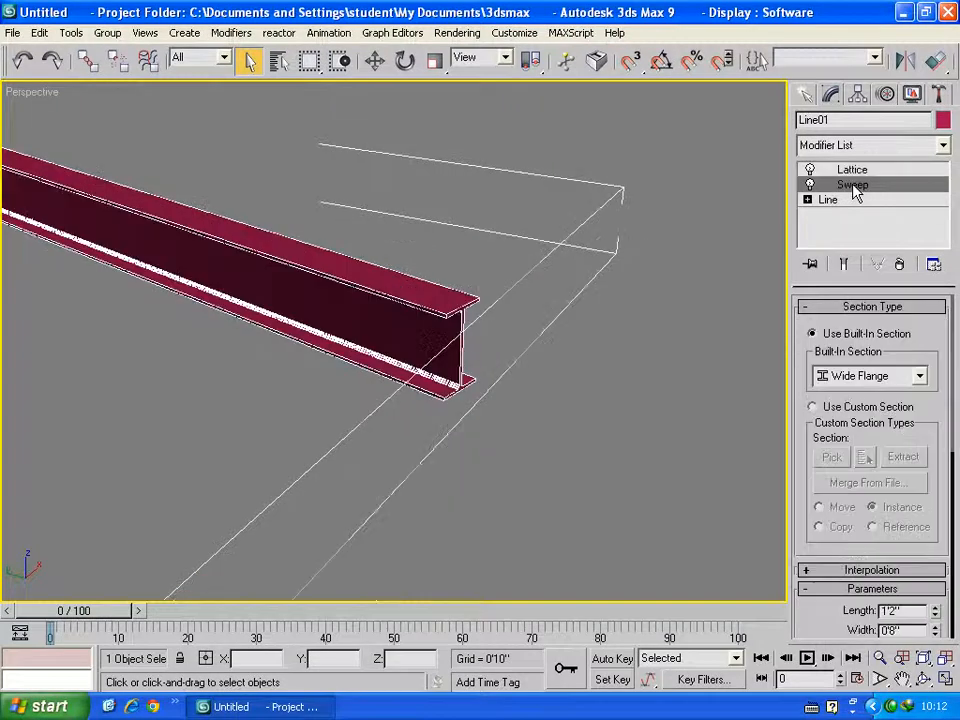
left_click(850, 172)
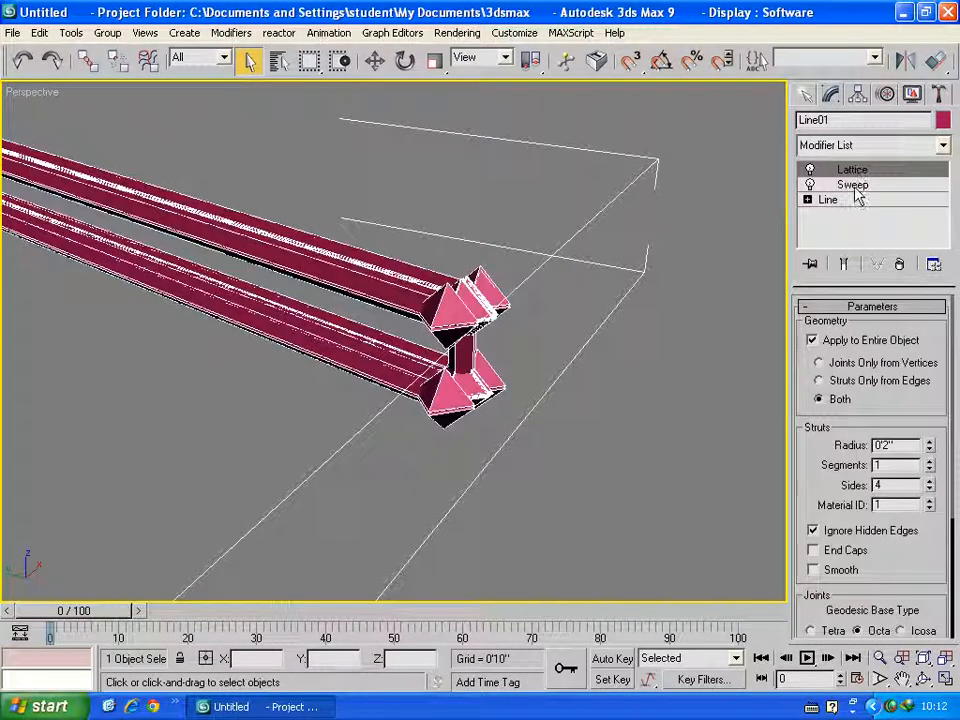
left_click(870, 186)
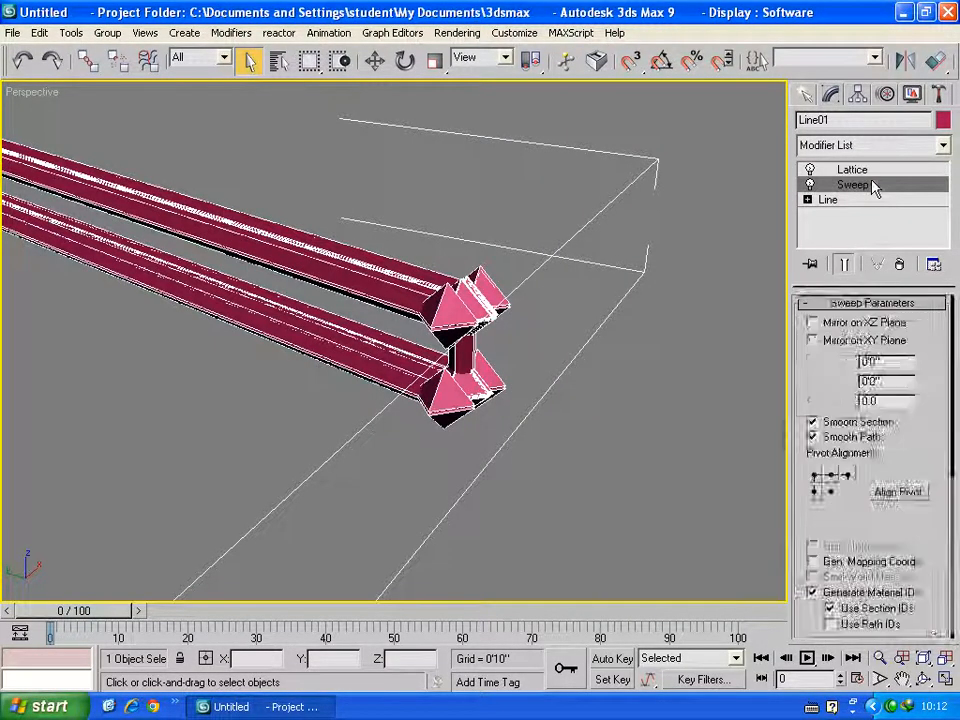
left_click(850, 171)
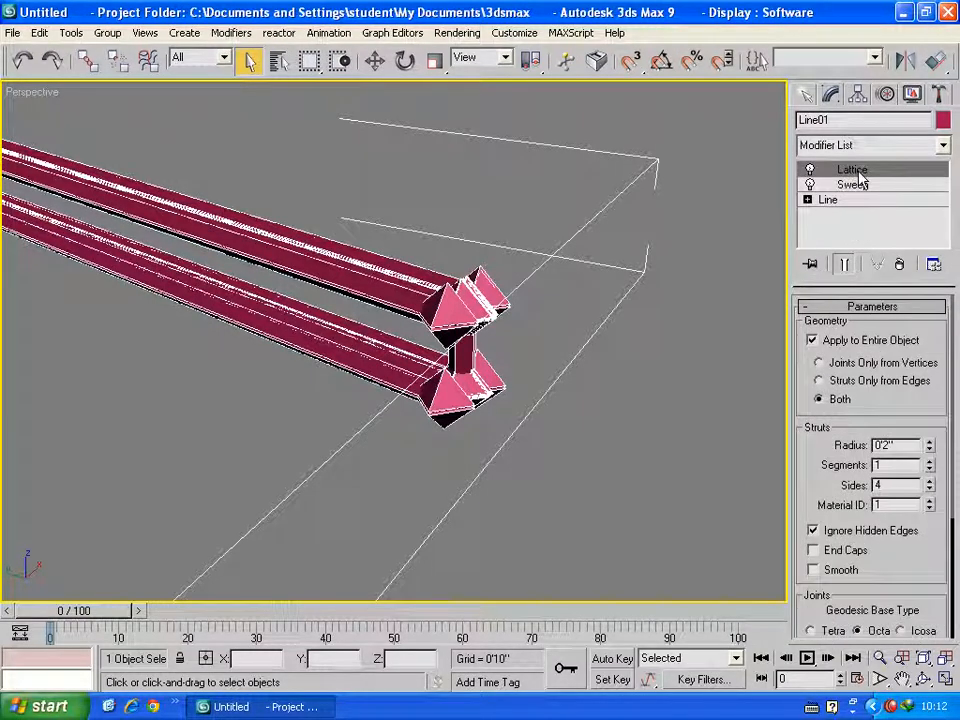
Step: Set the beam's lattice struts to 3 segments and 10 sides
left_click(929, 461)
left_click(929, 461)
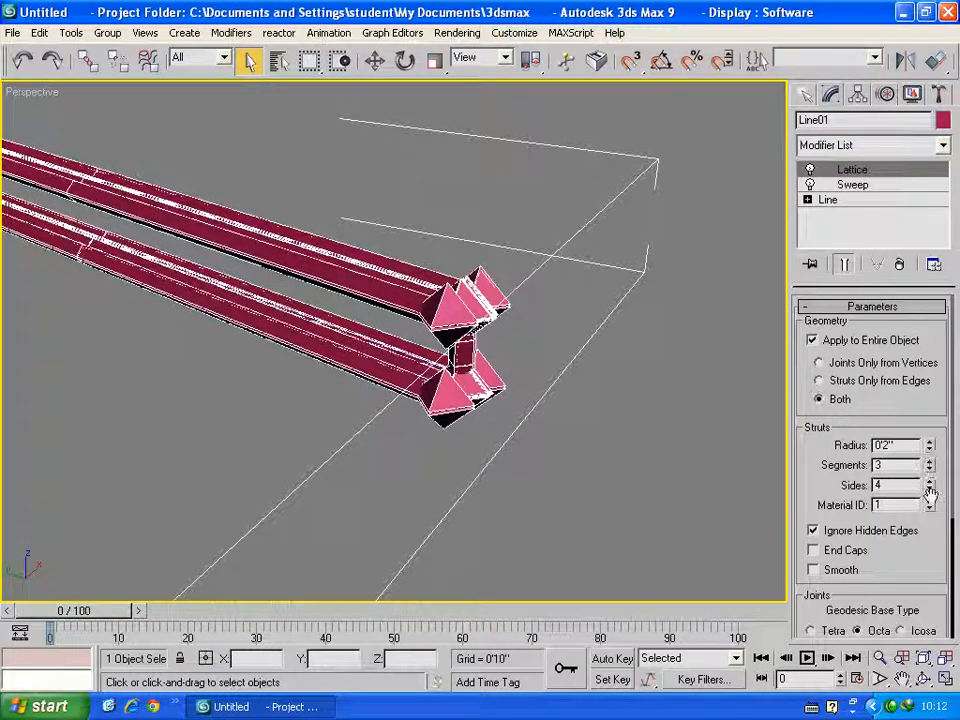
left_click(930, 481)
left_click(930, 481)
left_click(930, 481)
left_click(930, 481)
left_click(930, 481)
left_click(930, 481)
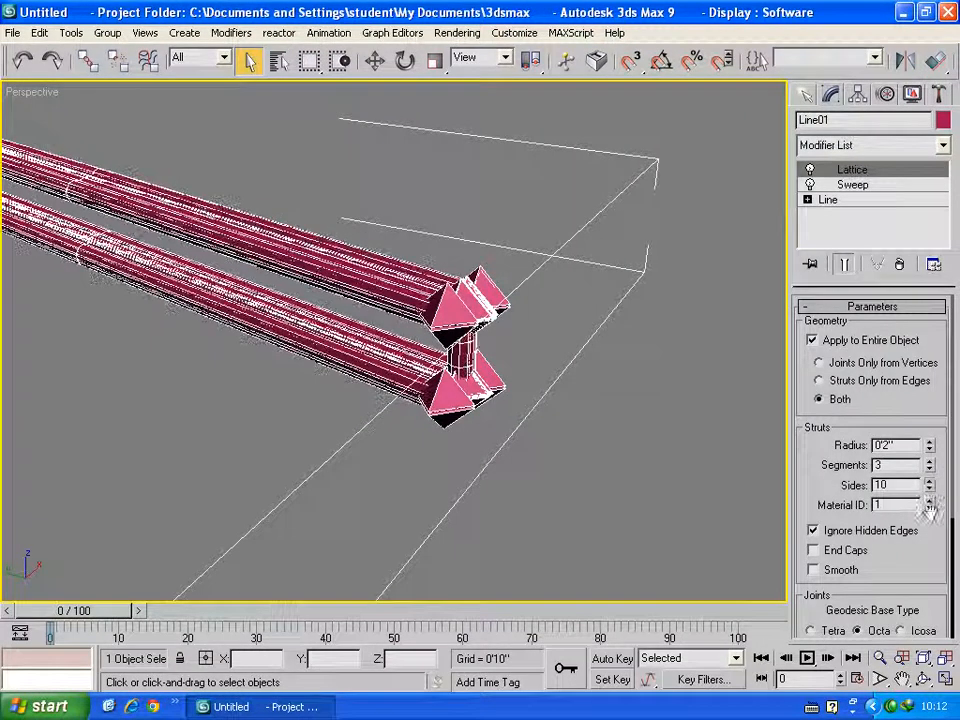
Step: Set the strut radius to 0'1" and limit the beam's lattice geometry to struts only from edges
left_click_drag(929, 449, 929, 458)
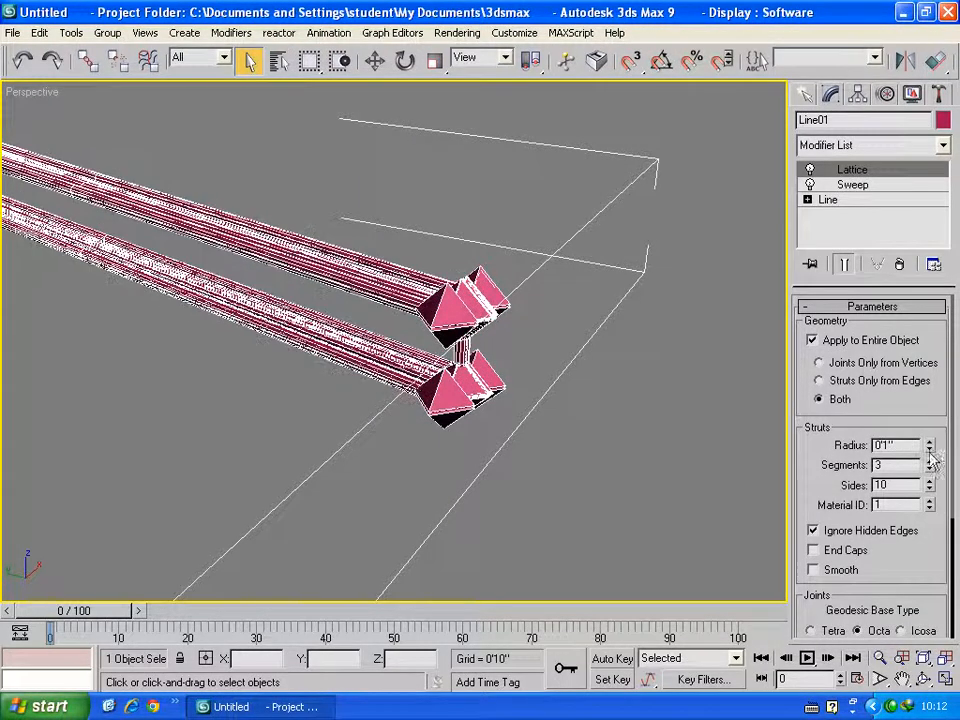
left_click(842, 381)
middle_click_drag(377, 407, 726, 426)
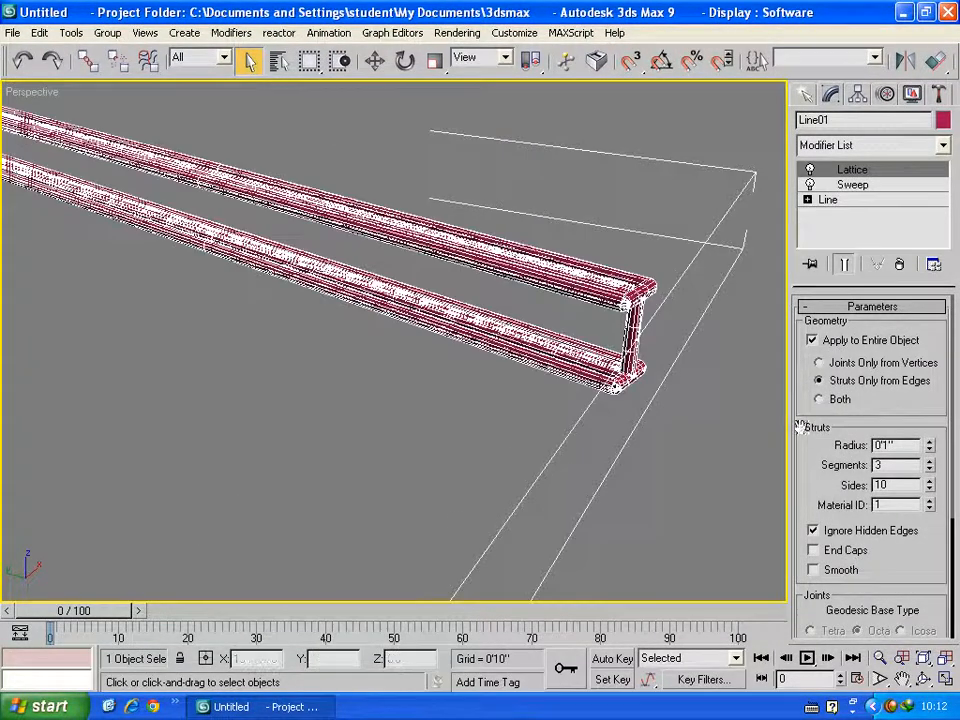
Step: Thin the beam's lattice struts to a radius of 0'0 4/8" with 3 sides
left_click(930, 450)
middle_click_drag(566, 361, 546, 369)
left_click_drag(929, 488, 929, 490)
middle_click_drag(532, 308, 466, 368)
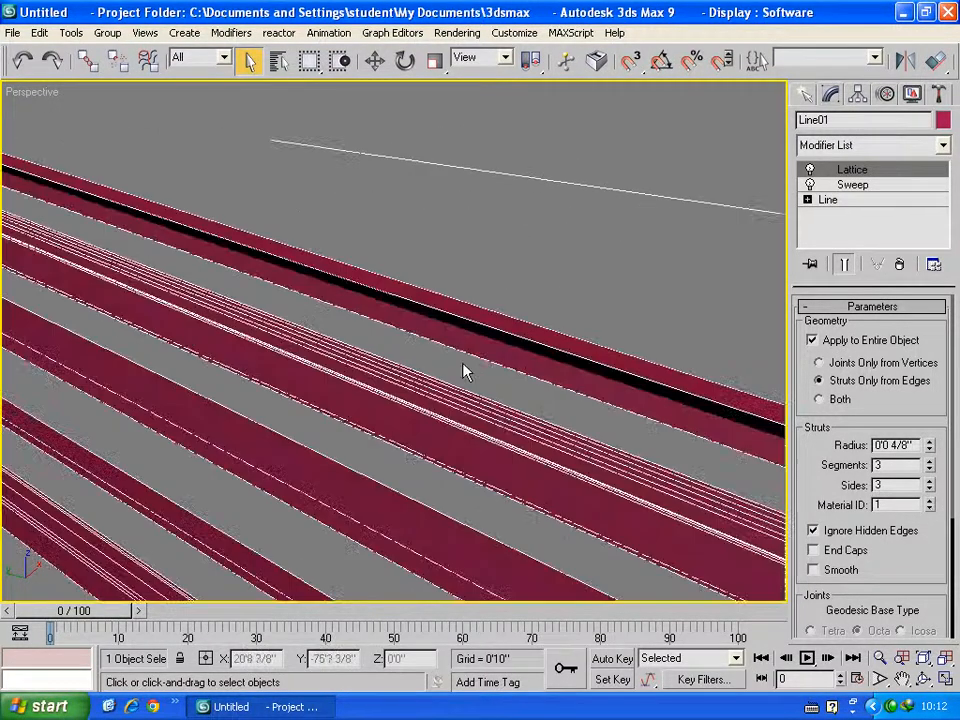
Step: Examine the whole lattice beam and the earlier lattice primitives, ending close up on the green sphere
scroll(345, 392, "down", 10)
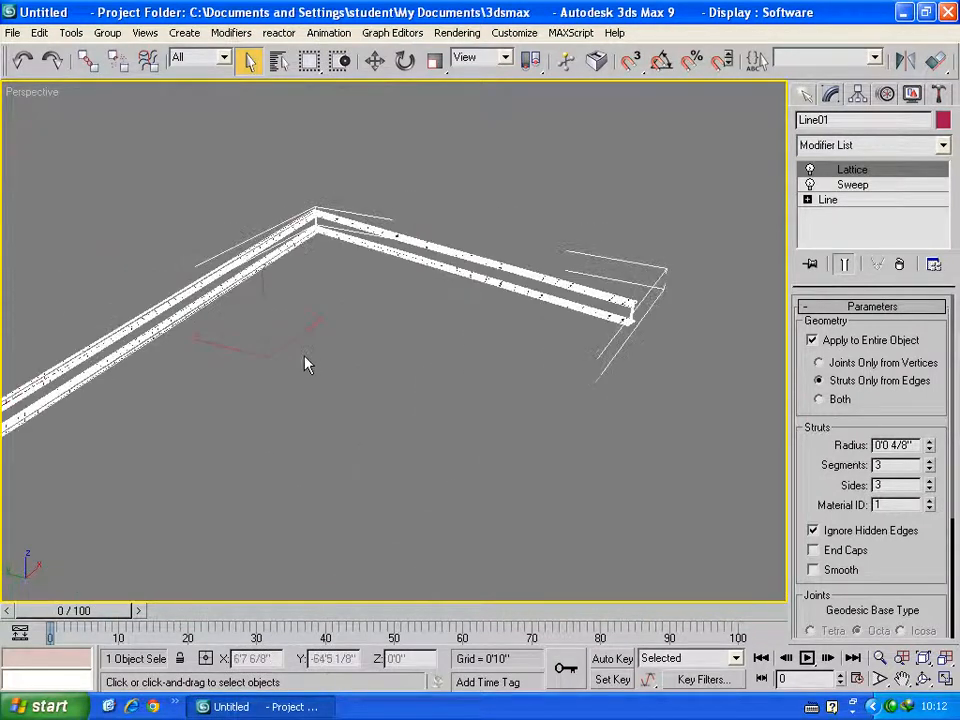
scroll(358, 348, "up", 10)
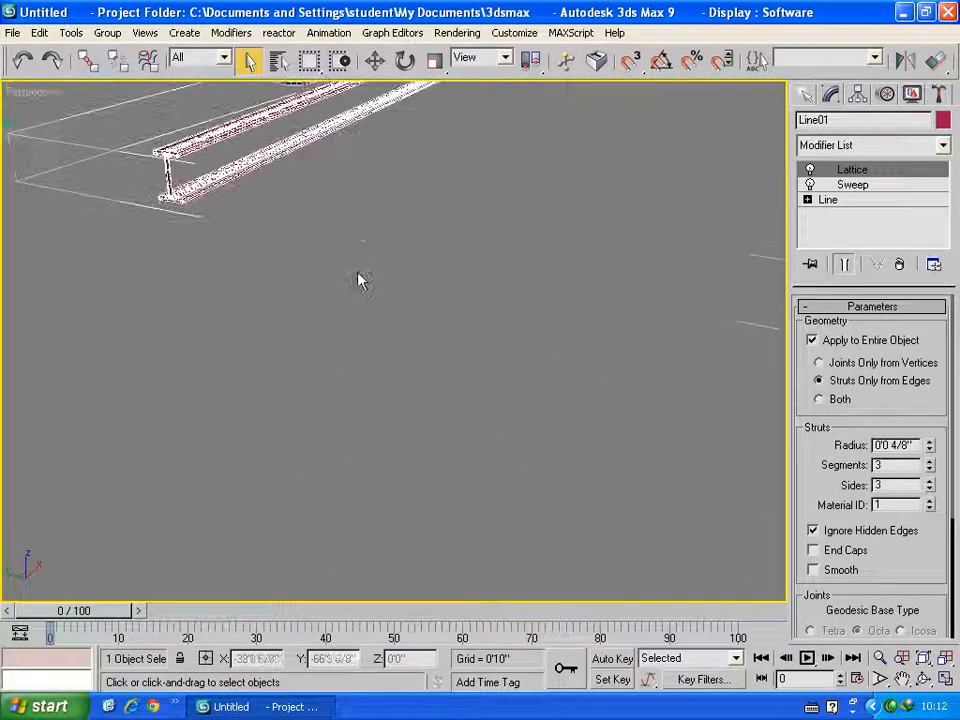
scroll(341, 348, "down", 8)
middle_click_drag(341, 348, 429, 396)
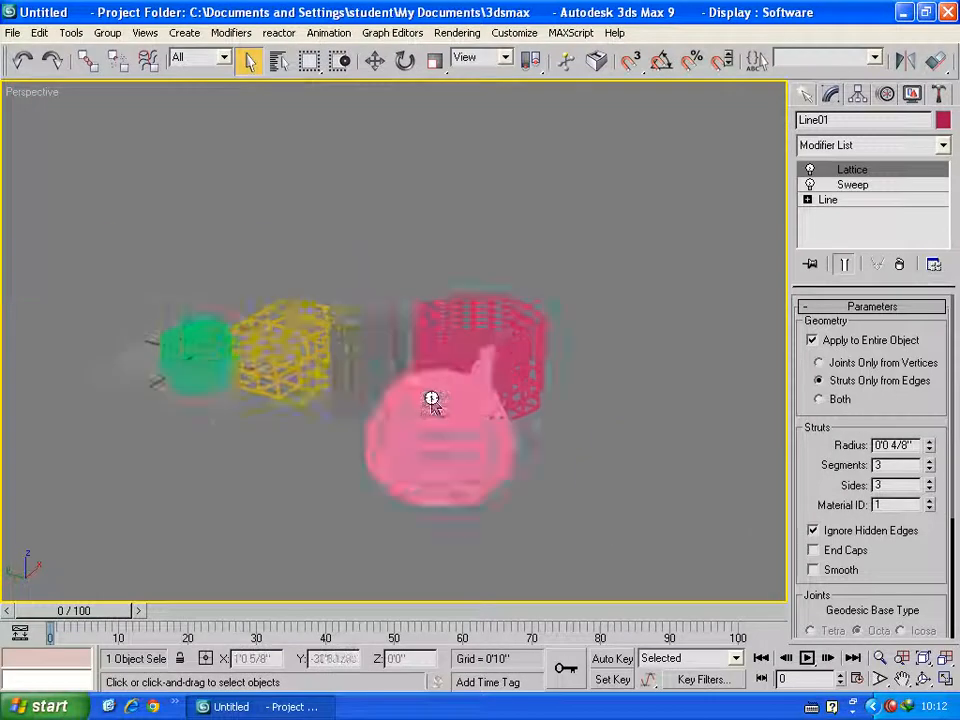
scroll(325, 358, "up", 3)
scroll(325, 360, "up", 3)
scroll(645, 388, "down", 8)
scroll(371, 381, "up", 8)
scroll(451, 381, "up", 3)
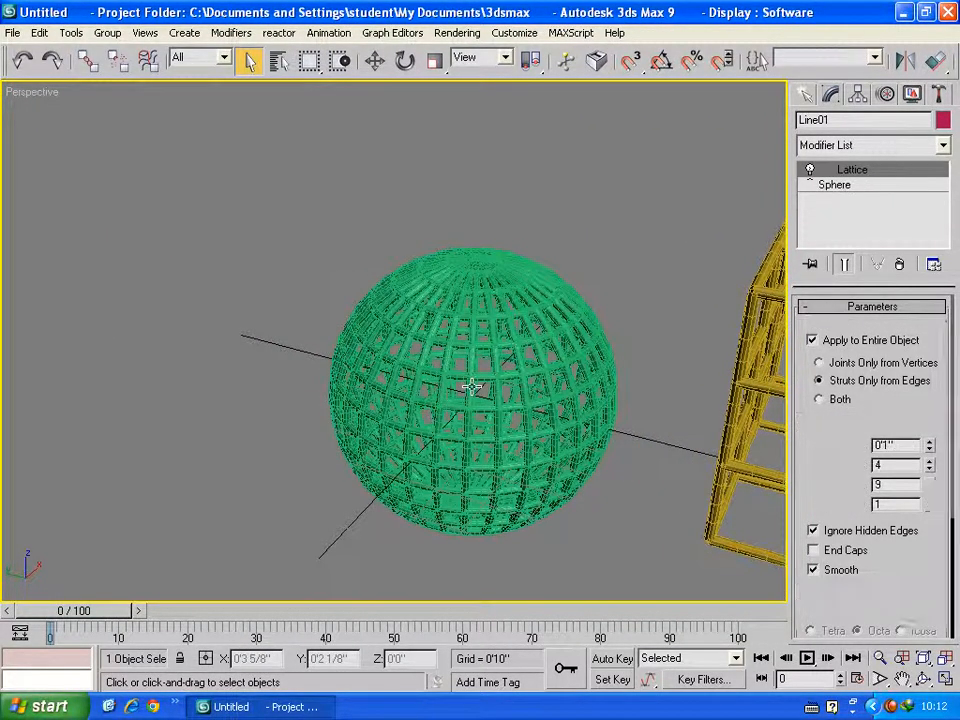
Step: Select the green lattice sphere and review its Lattice parameters for comparison with the beam
left_click(360, 300)
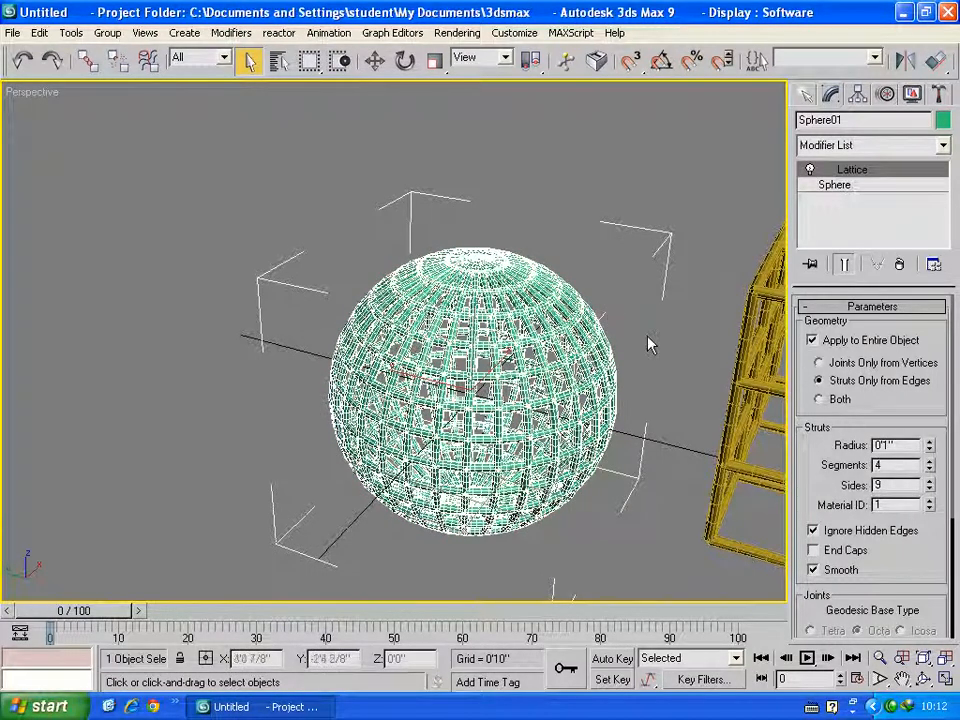
scroll(648, 345, "down", 1)
middle_click_drag(648, 345, 322, 273)
scroll(542, 338, "down", 3)
middle_click_drag(551, 347, 367, 307)
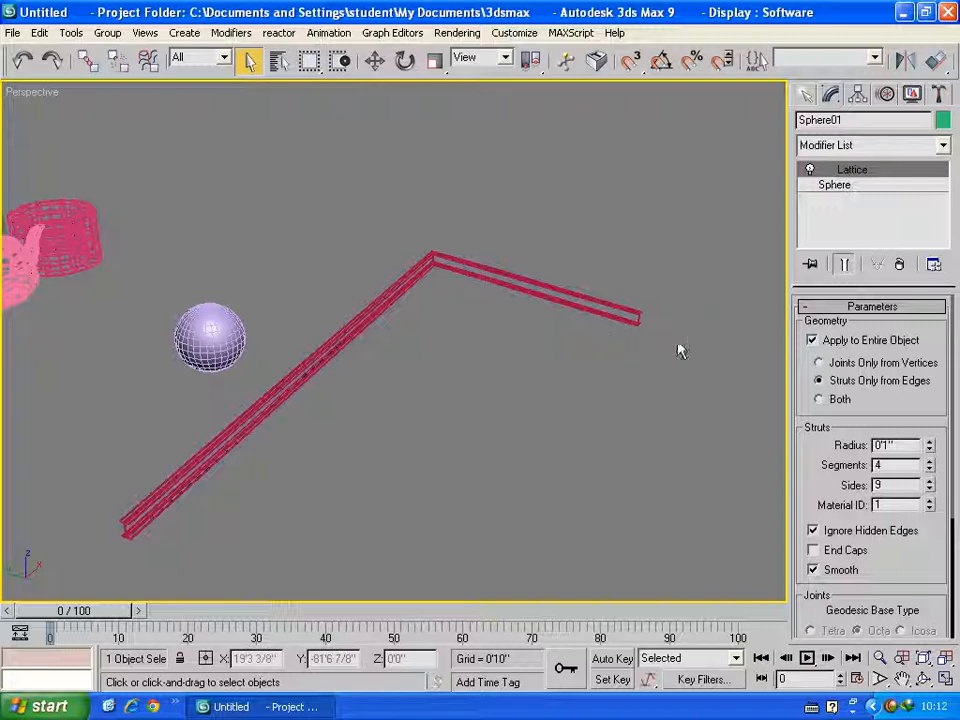
left_click_drag(801, 426, 816, 123)
scroll(821, 426, "up", 3)
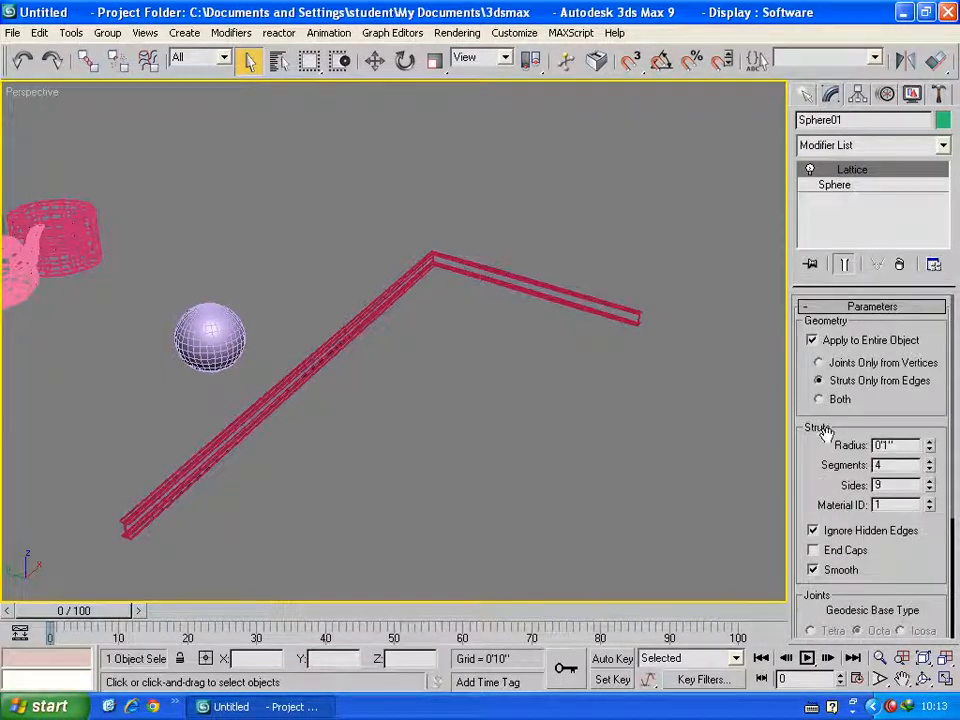
scroll(830, 460, "down", 2)
left_click(825, 455)
left_click_drag(929, 387, 929, 360)
Step: Select the beam again and set its lattice struts to radius 0'2 4/8", 23 segments and 4 sides, with Smooth on
middle_click_drag(692, 416, 505, 400)
scroll(409, 349, "up", 5)
left_click(426, 285)
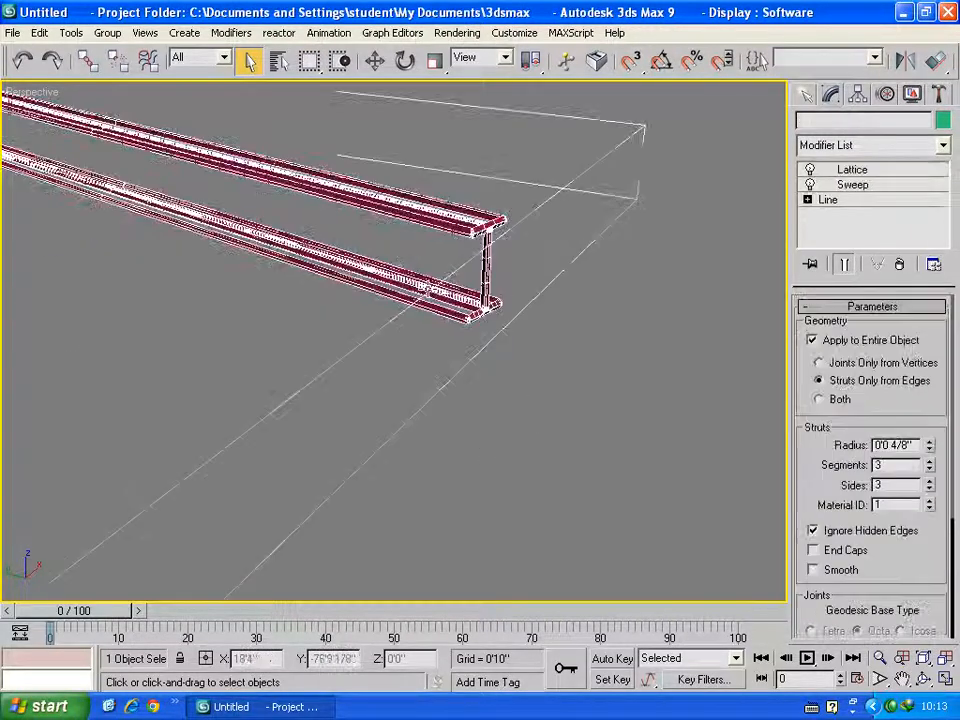
left_click_drag(929, 487, 927, 450)
mouse_move(928, 476)
left_mouse_down()
mouse_move(929, 428)
mouse_move(912, 483)
mouse_move(917, 439)
mouse_move(907, 444)
left_mouse_up()
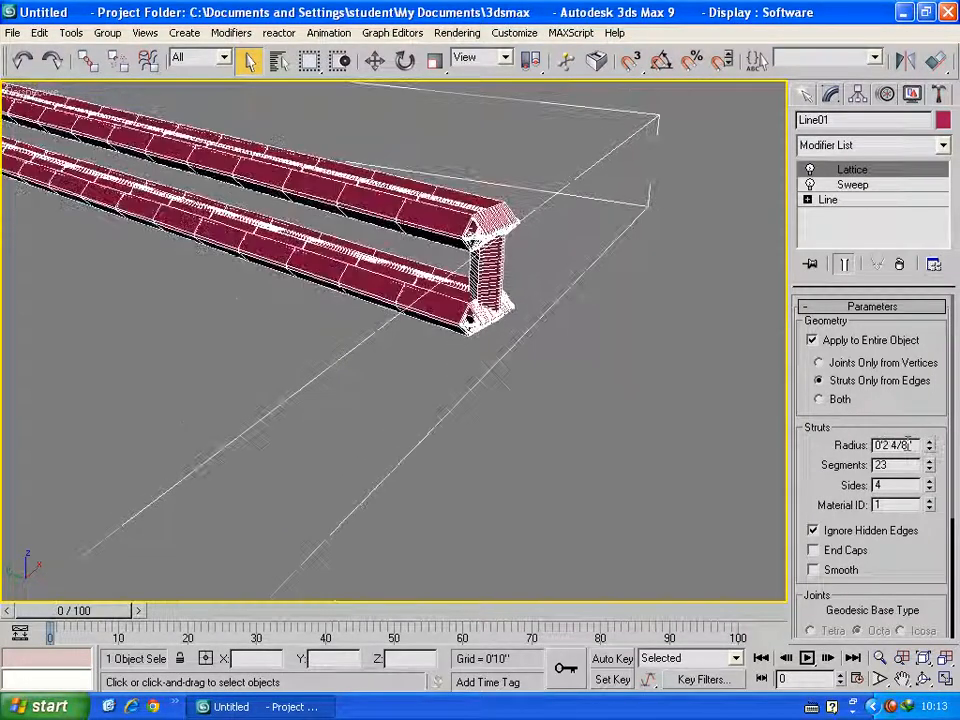
left_click(814, 571)
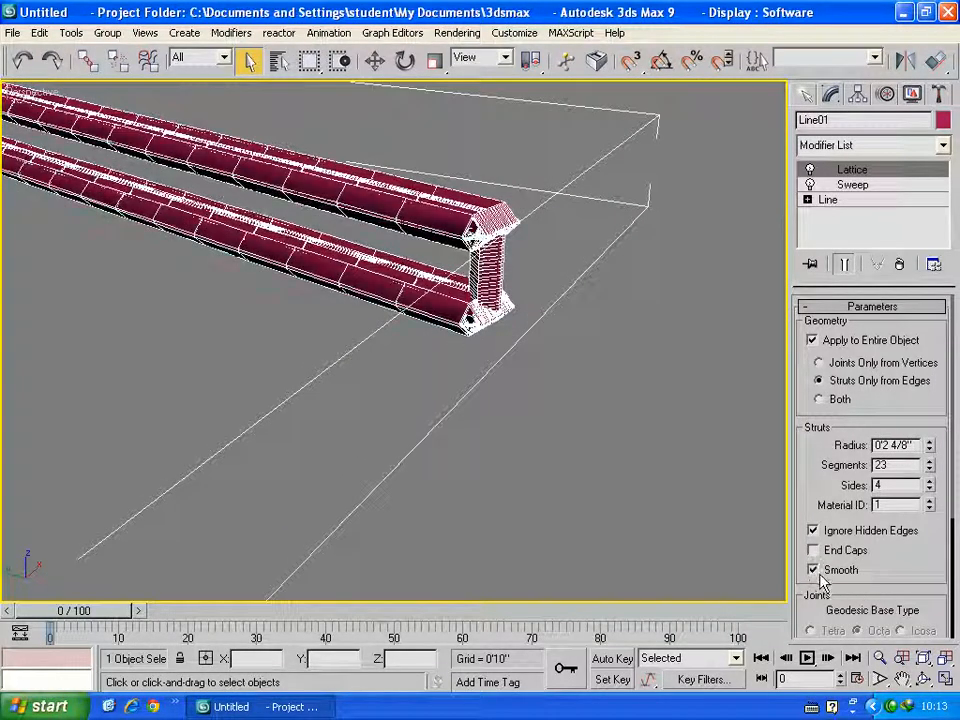
mouse_move(890, 580)
left_mouse_down()
mouse_move(896, 446)
mouse_move(877, 365)
left_mouse_up()
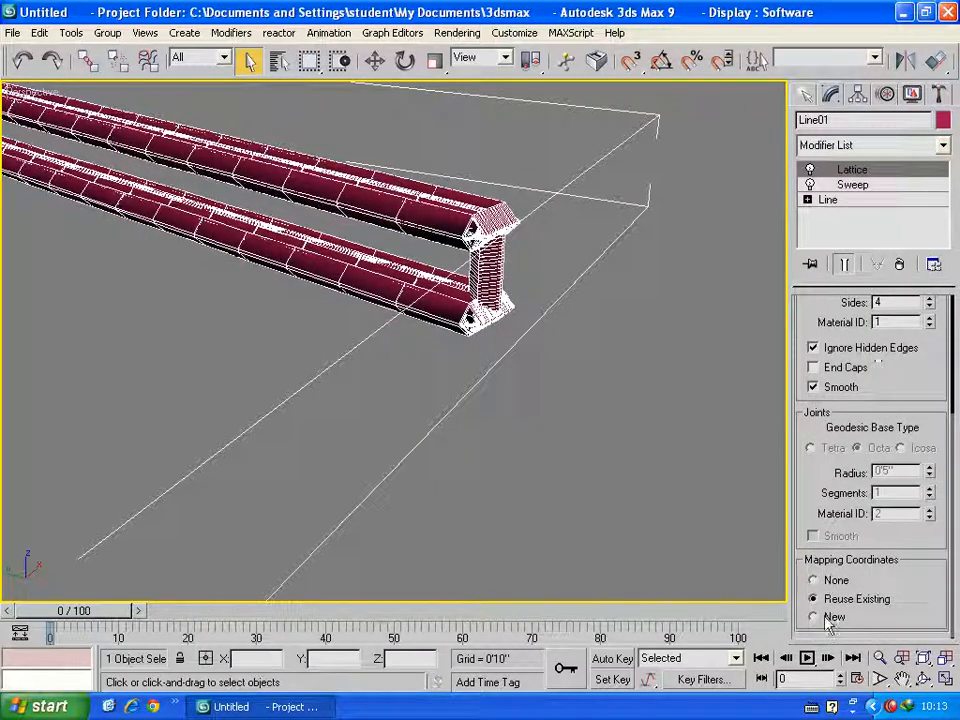
Step: Review the beam's Lattice parameters and the section settings of its Sweep modifier
scroll(810, 497, "up", 4)
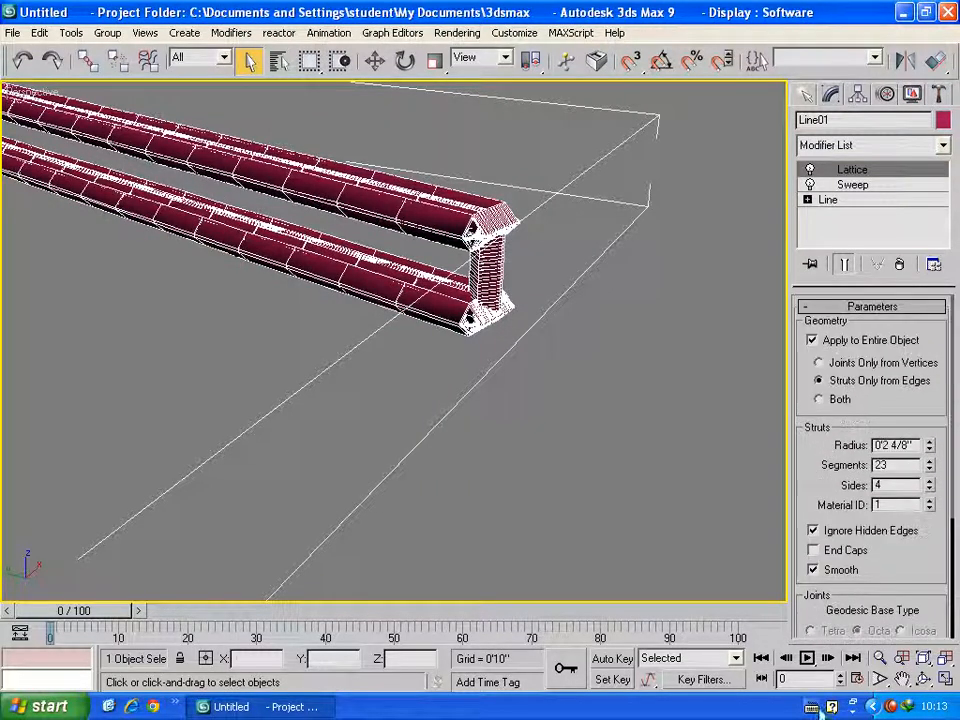
left_click(852, 184)
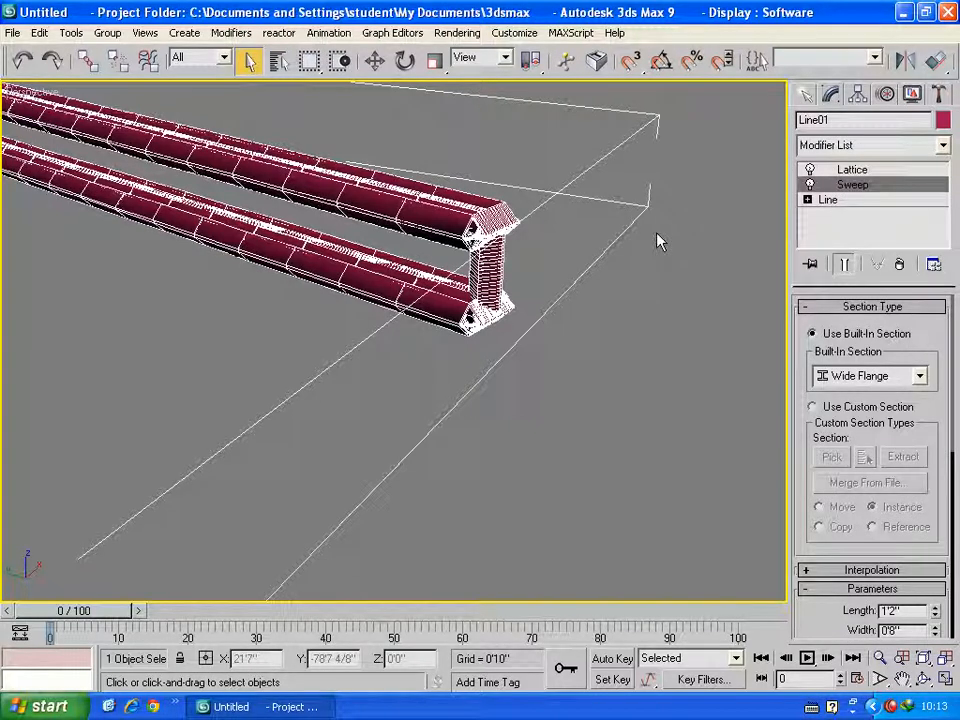
middle_click_drag(310, 422, 465, 410)
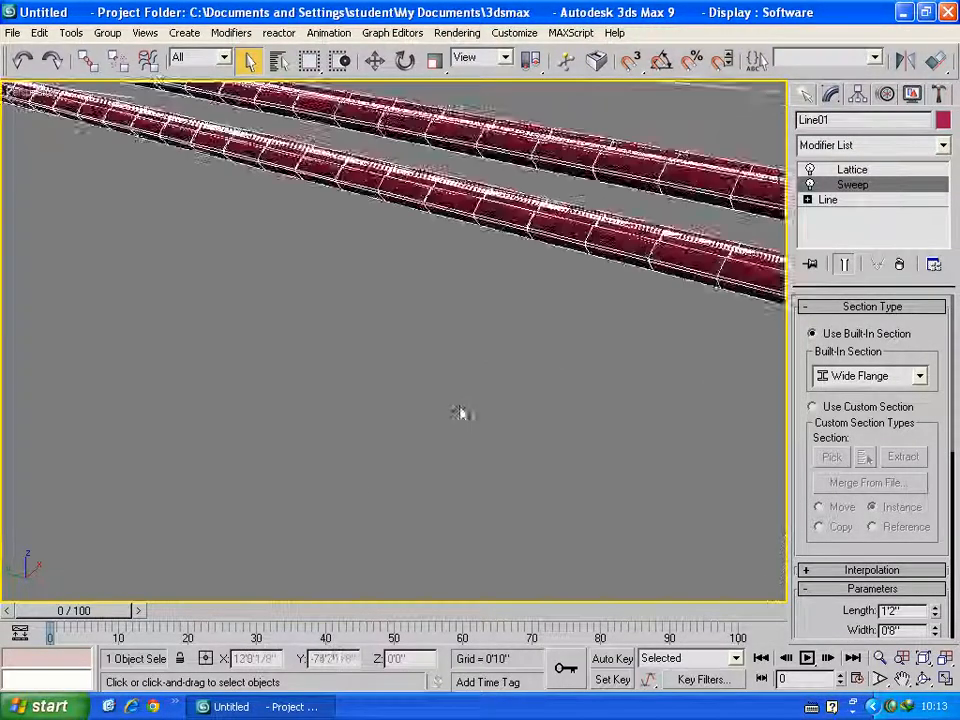
scroll(446, 409, "down", 3)
Step: Delete the lattice beam and reset the scene to an empty one
left_click(805, 95)
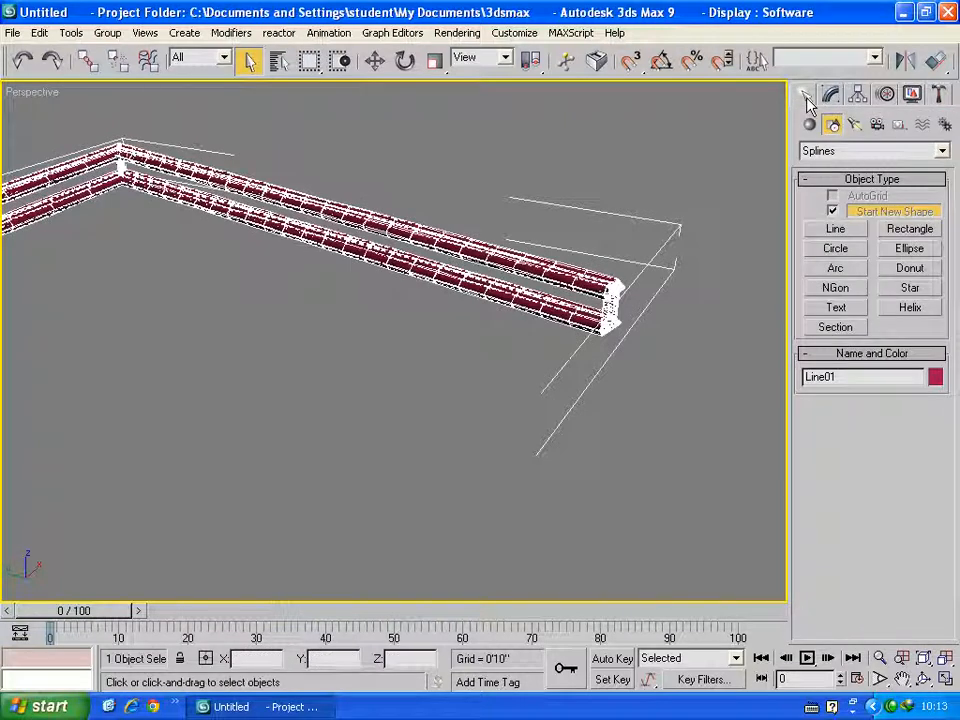
scroll(520, 322, "down", 5)
middle_click_drag(382, 362, 436, 334)
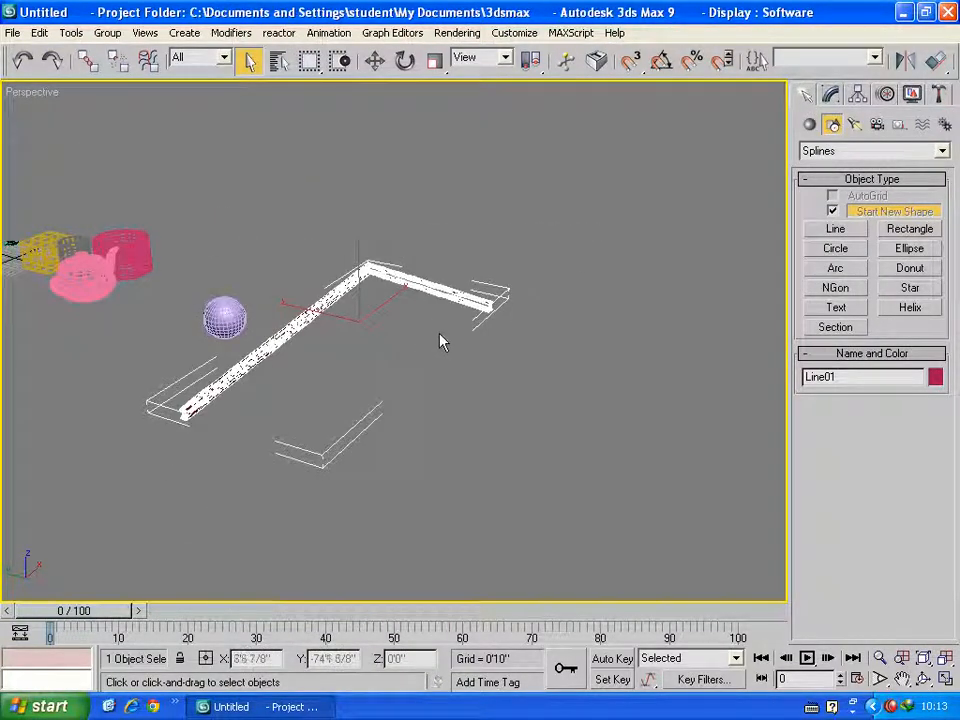
key("Delete")
left_click(12, 32)
left_click(30, 70)
left_click(428, 405)
left_click(430, 388)
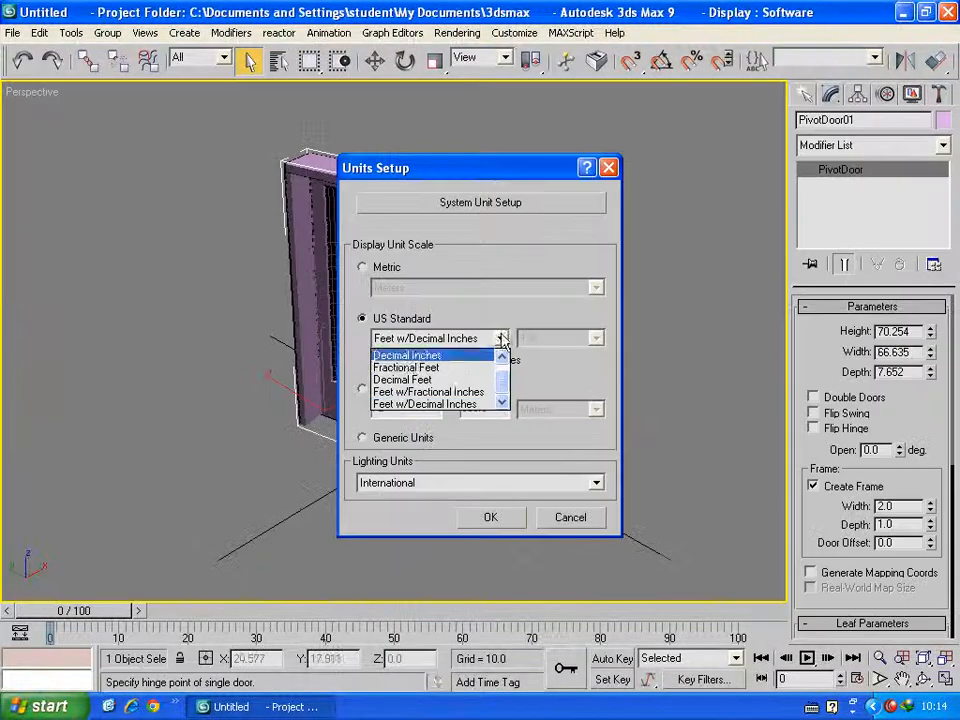
Step: Set the display units to US Standard feet with fractional inches
left_click(428, 390)
left_click(488, 517)
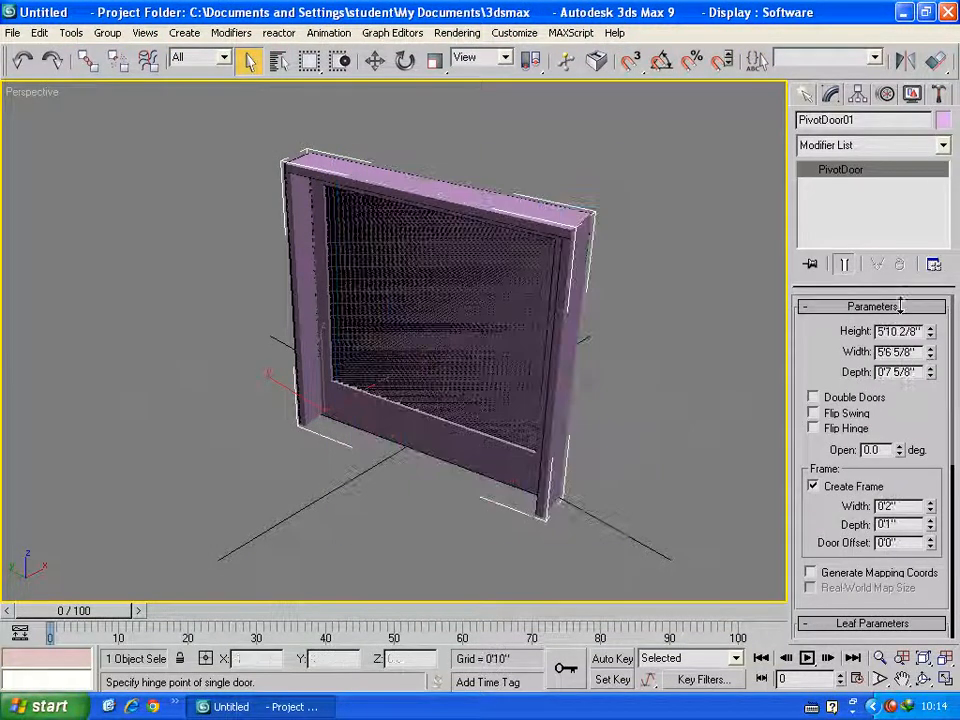
Step: Resize the pivot door to a height of 7'3", a width of 3'10 5/8" and a depth of 0'10"
mouse_move(930, 331)
left_mouse_down()
mouse_move(930, 345)
mouse_move(930, 316)
mouse_move(933, 390)
mouse_move(940, 345)
left_mouse_up()
middle_click_drag(469, 362, 484, 343)
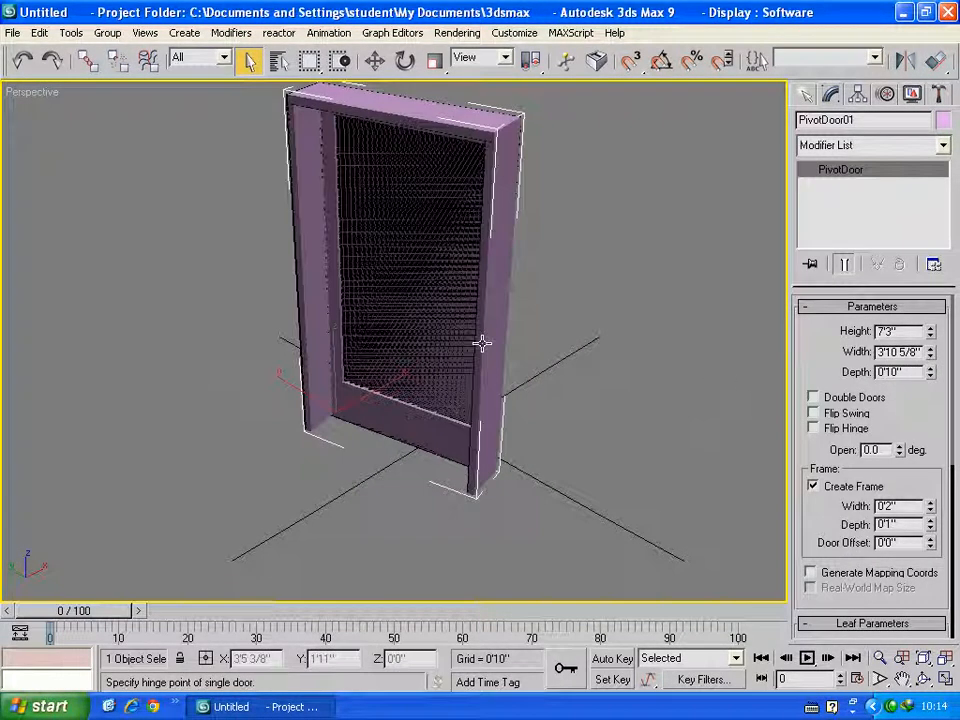
right_click(814, 486)
key("Escape")
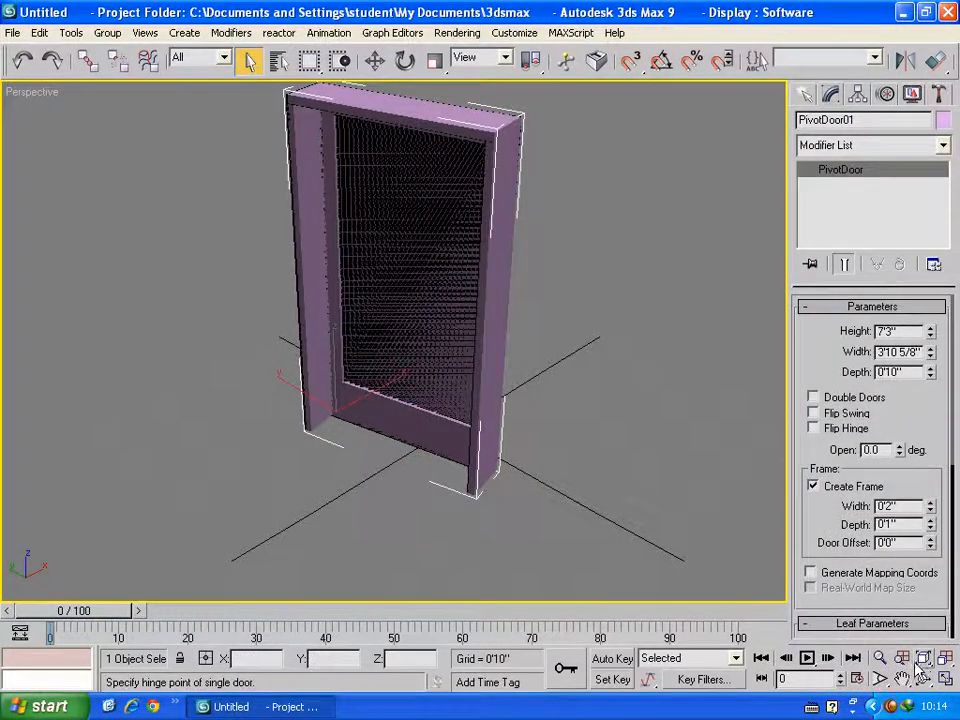
Step: Configure the perspective viewport to use default lighting with 2 lights
key("ctrl+r")
mouse_move(690, 505)
left_mouse_down()
mouse_move(166, 280)
mouse_move(375, 319)
mouse_move(362, 326)
left_mouse_up()
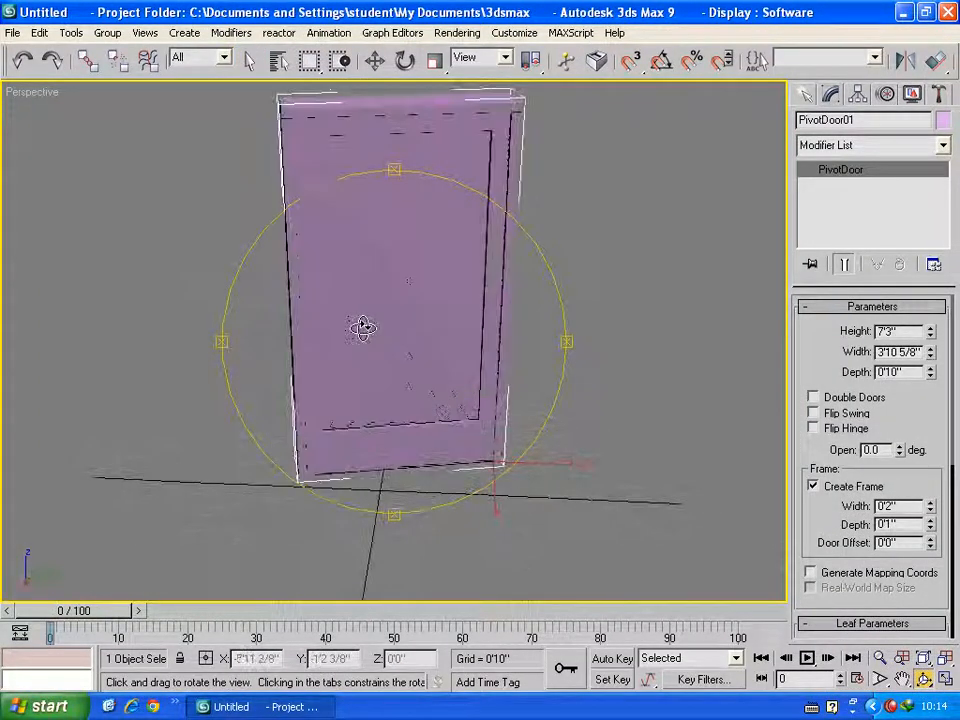
right_click(363, 328)
left_click(15, 91)
left_click(47, 386)
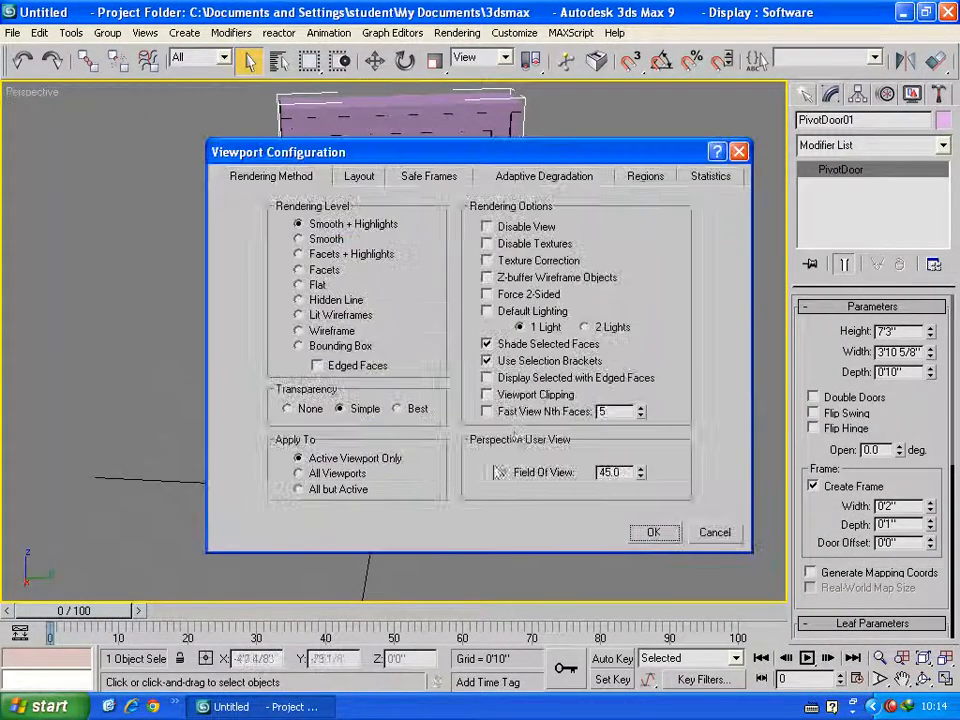
left_click(503, 318)
left_click(584, 327)
left_click(653, 532)
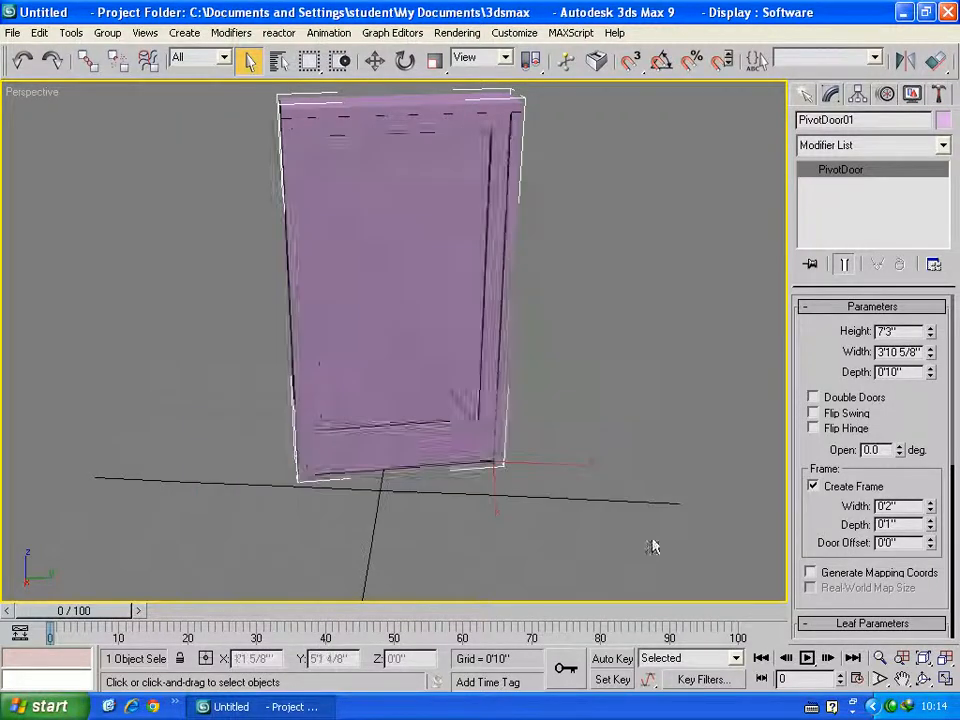
Step: Swing the pivot door's leaf open to 48 degrees
left_click(923, 679)
left_click_drag(540, 390, 511, 370)
scroll(439, 387, "down", 4)
scroll(439, 387, "up", 5)
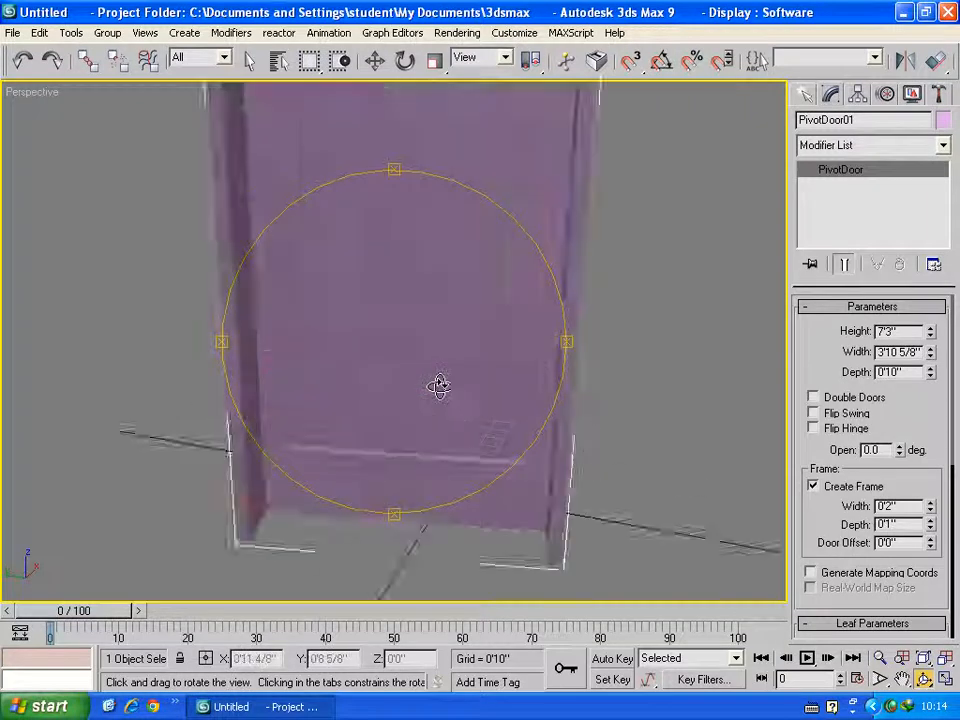
scroll(439, 387, "down", 4)
left_click_drag(439, 386, 403, 390)
right_click(418, 344)
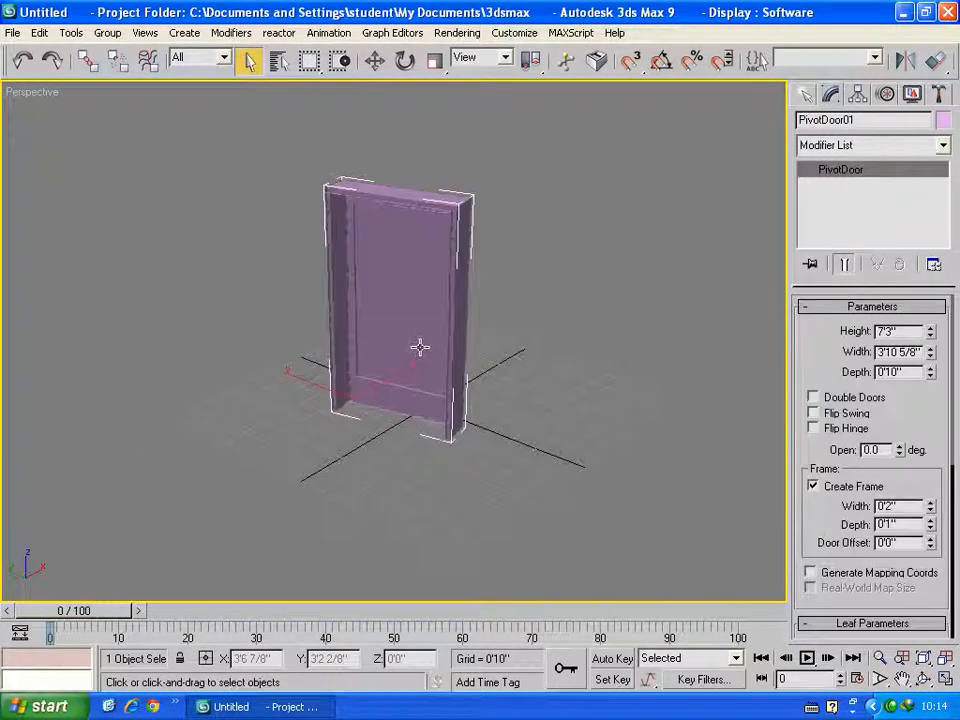
left_click_drag(899, 453, 890, 403)
left_click(923, 679)
mouse_move(282, 240)
left_mouse_down()
mouse_move(150, 238)
mouse_move(392, 334)
mouse_move(216, 321)
mouse_move(322, 337)
mouse_move(268, 276)
left_mouse_up()
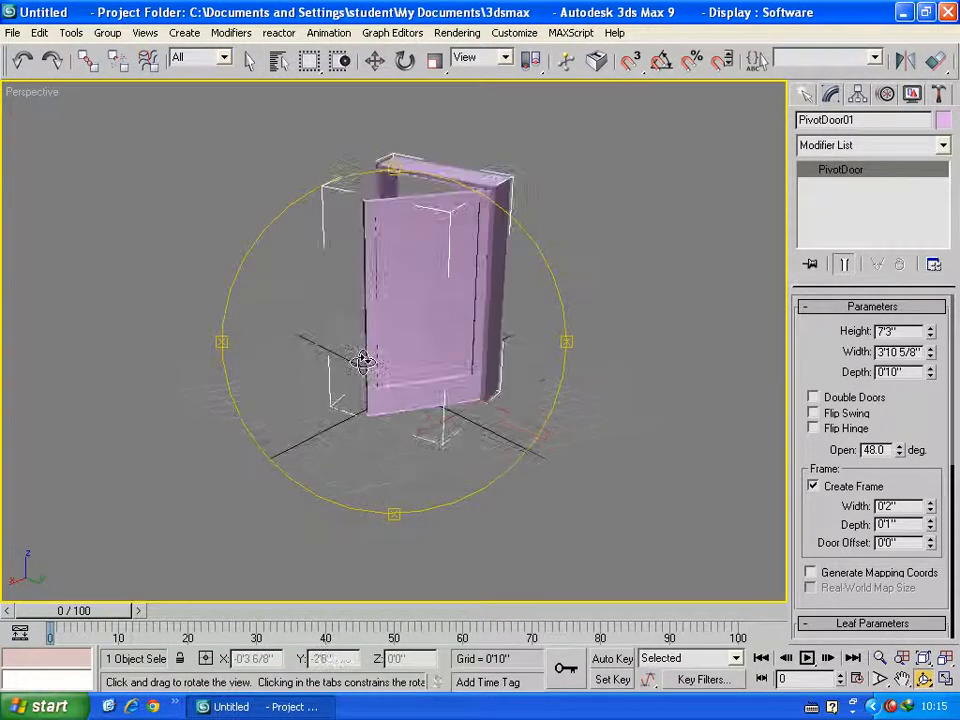
right_click(272, 276)
Step: Divide the door leaf into 2 by 2 panels with a muntin of 2.68 and a bottom rail of 4'0 4/8"
left_click_drag(848, 522, 873, 383)
left_click(930, 562)
left_click(930, 582)
scroll(467, 399, "up", 3)
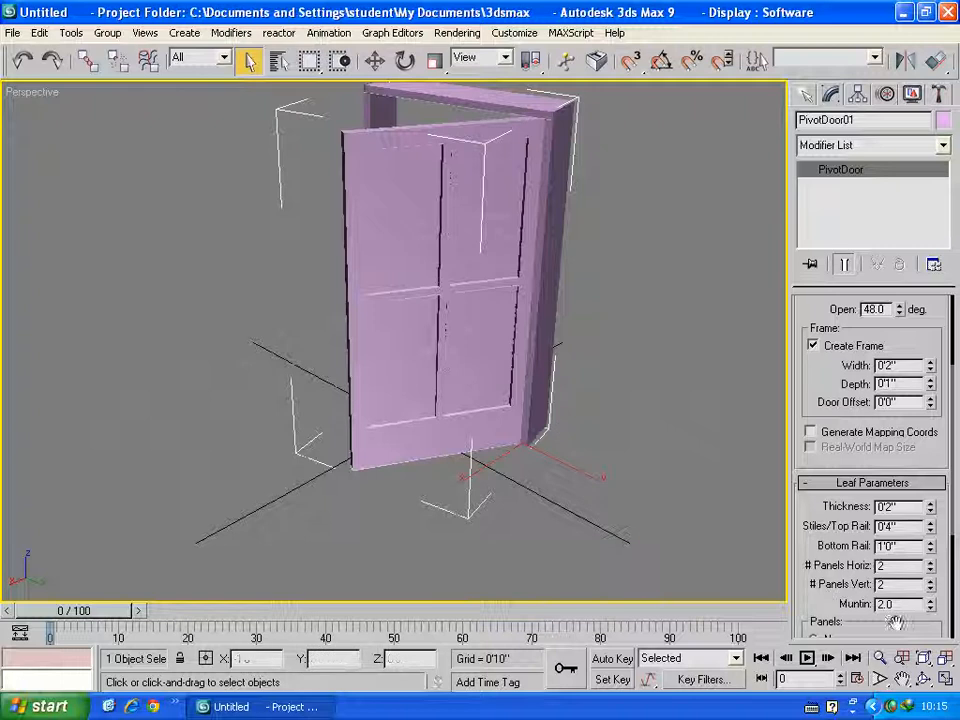
left_click_drag(930, 612, 932, 603)
left_click_drag(930, 545, 882, 268)
Step: Open the AecTemplates material library from the 3dsmax7 matlibs folder for the first material slot
left_click_drag(846, 74, 511, 95)
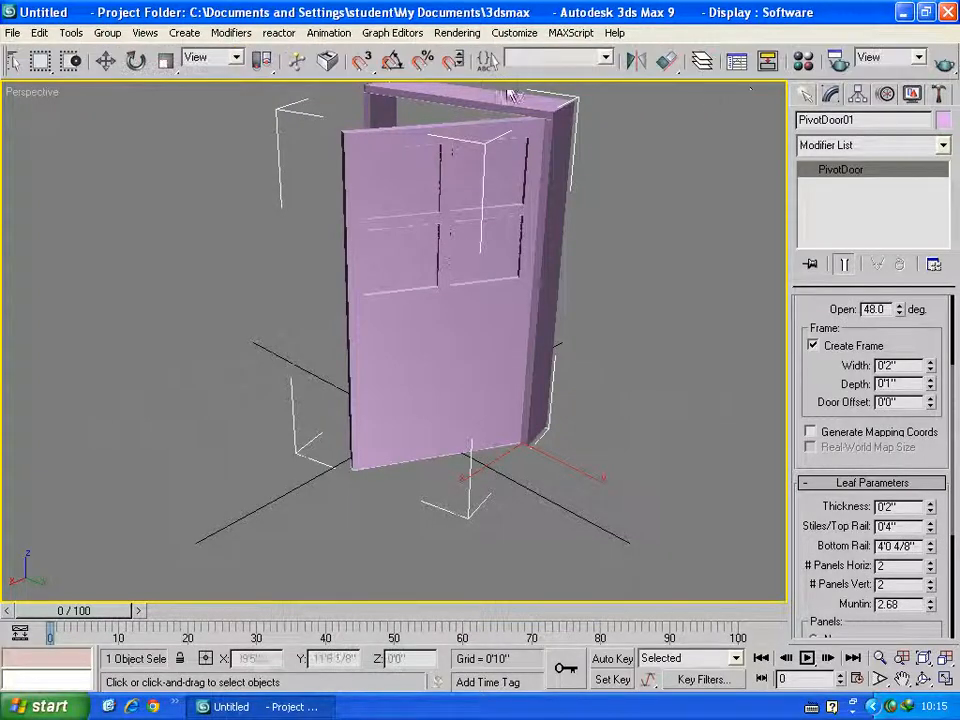
left_click(803, 63)
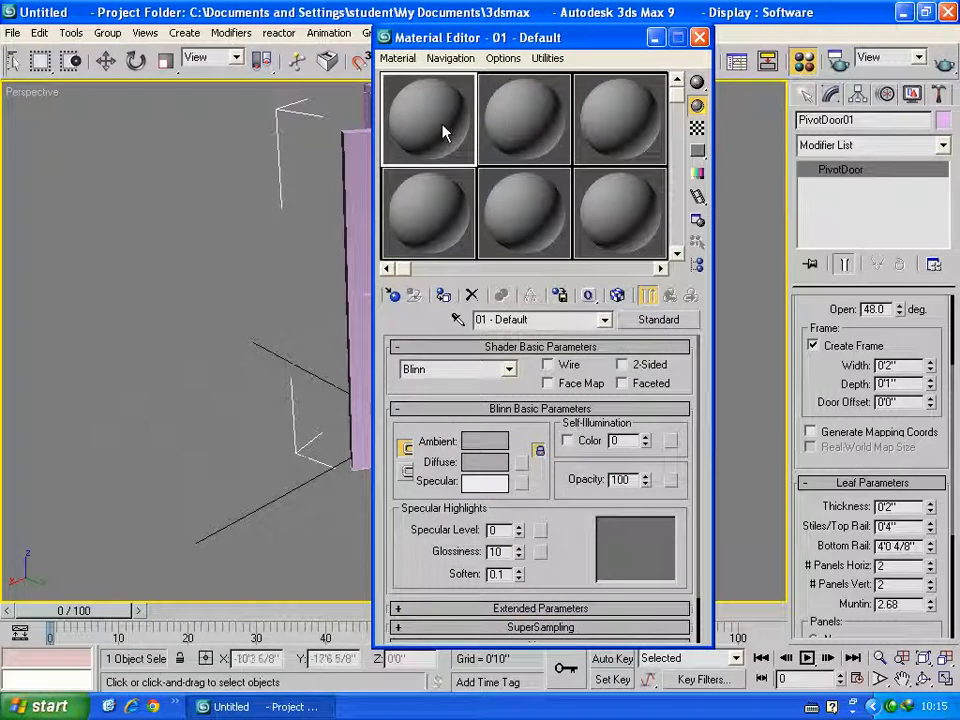
left_click(672, 321)
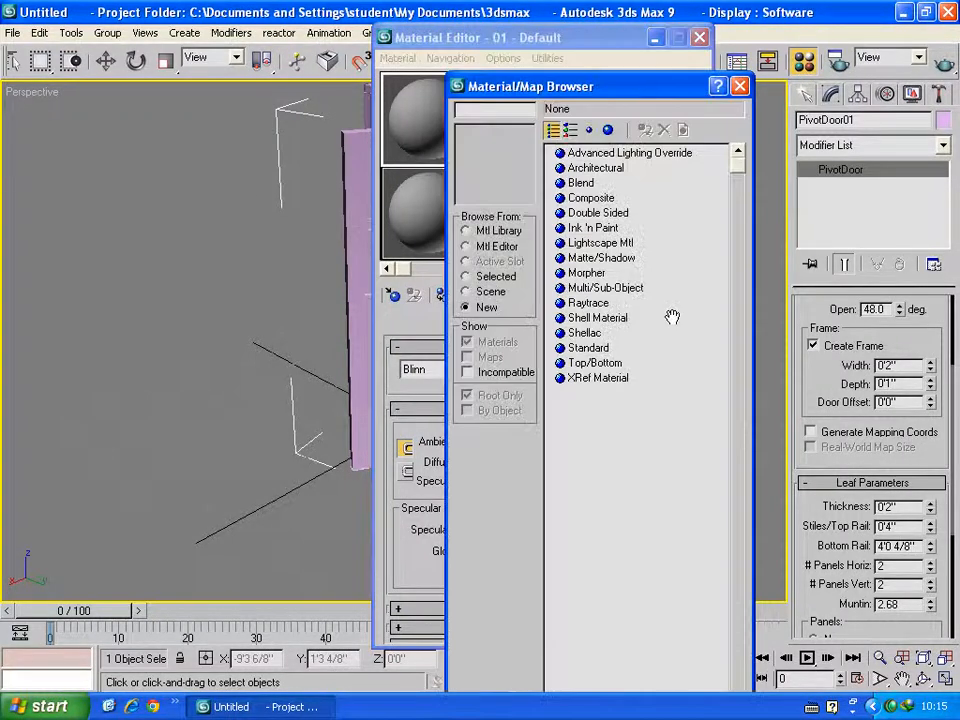
left_click(481, 234)
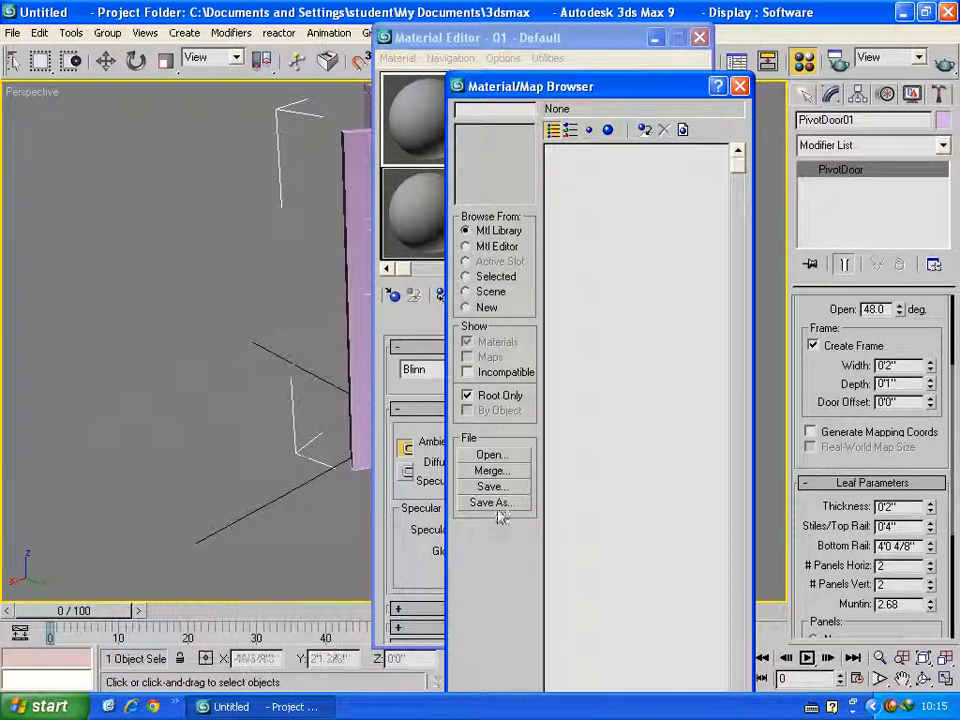
left_click(492, 455)
left_click(700, 142)
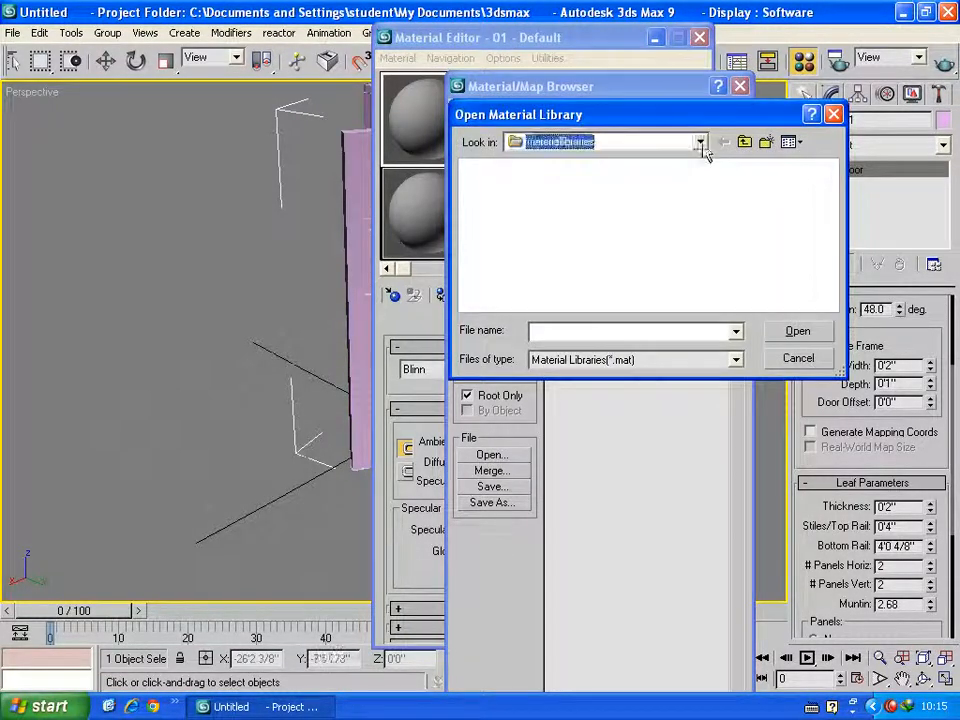
left_click(591, 255)
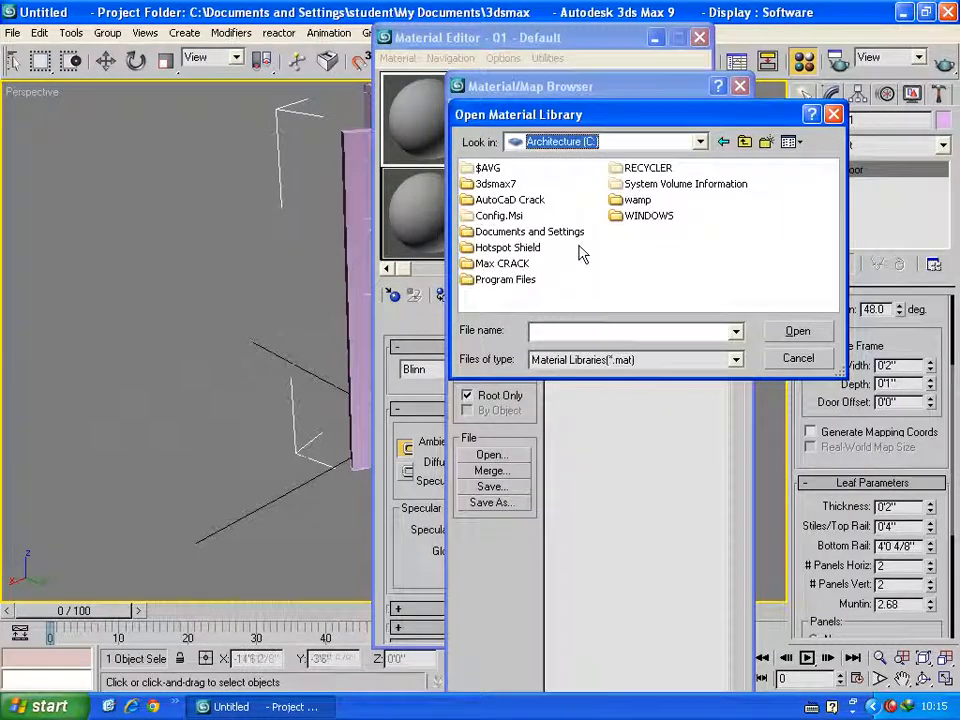
double_click(483, 183)
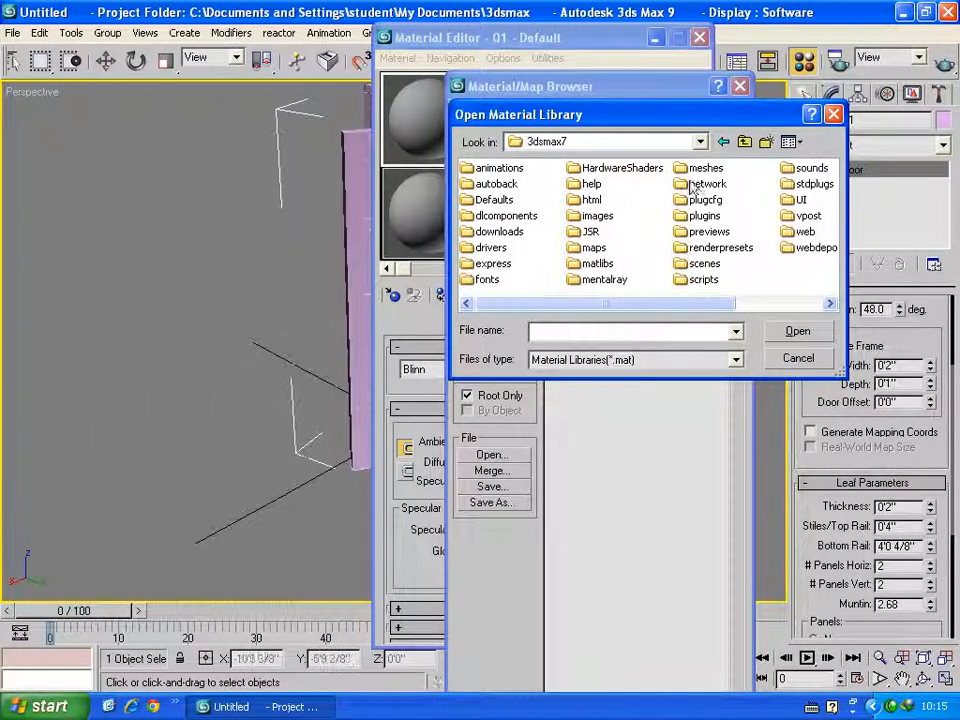
double_click(596, 264)
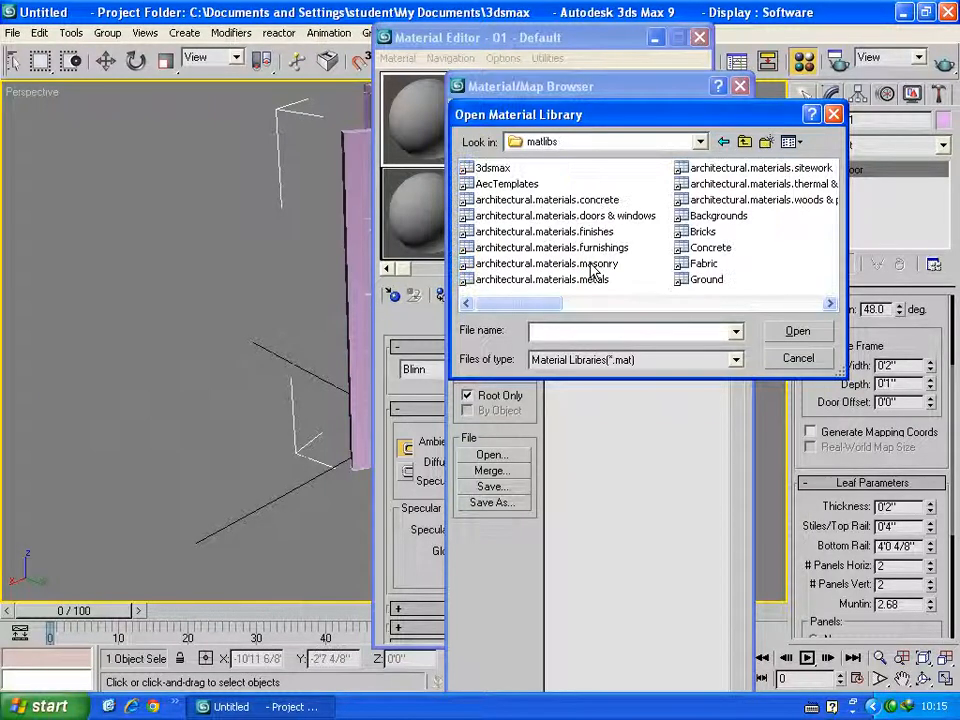
double_click(469, 184)
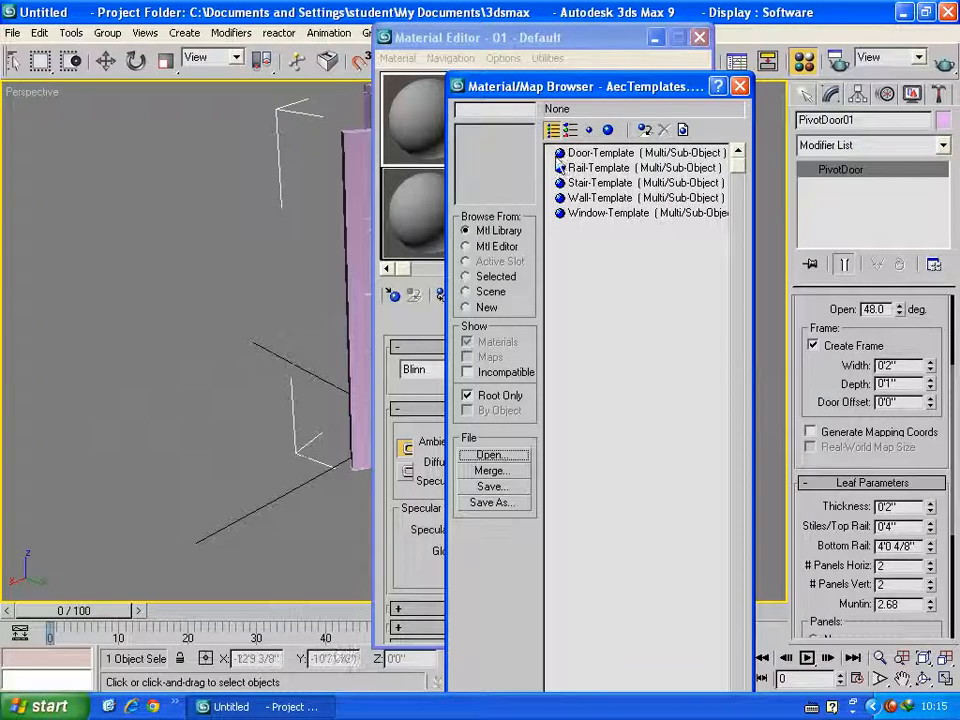
Step: Load the Door-Template material into the first slot, discarding the old material
left_click(570, 129)
double_click(617, 170)
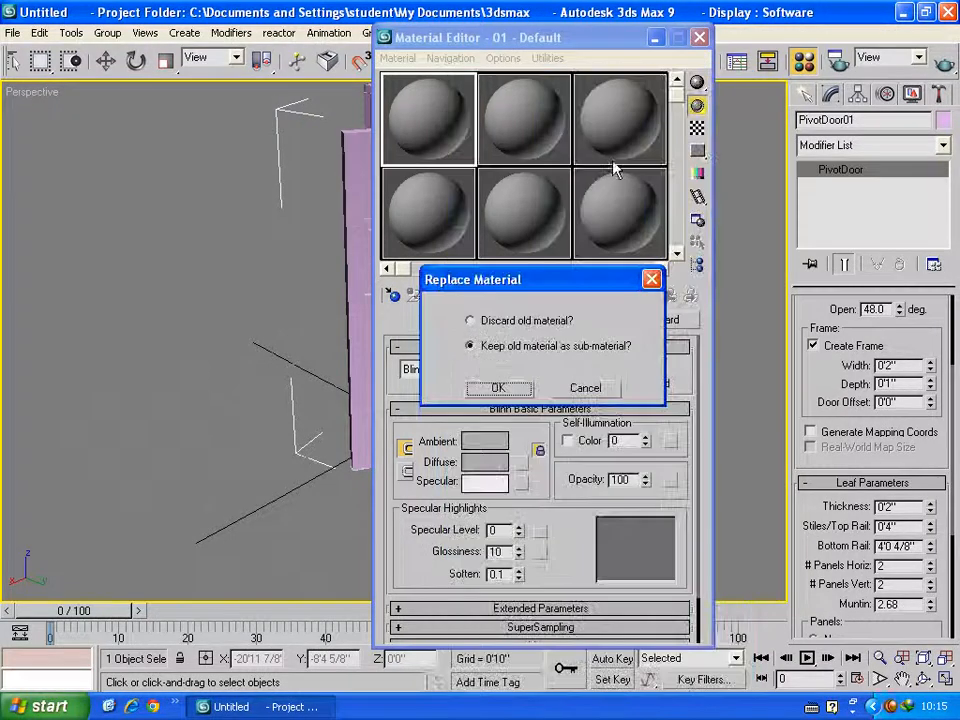
left_click(540, 318)
left_click(497, 386)
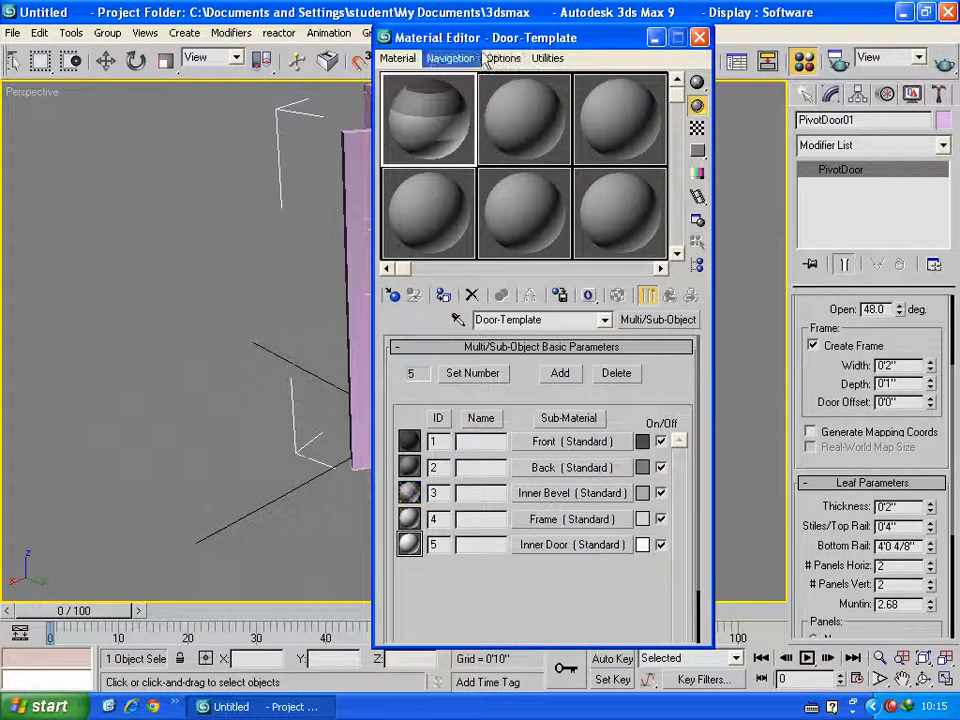
Step: Assign the Door-Template material to the pivot door and close the Material Editor
left_click_drag(490, 37, 720, 37)
mouse_move(649, 140)
left_mouse_down()
mouse_move(650, 128)
mouse_move(486, 315)
left_mouse_up()
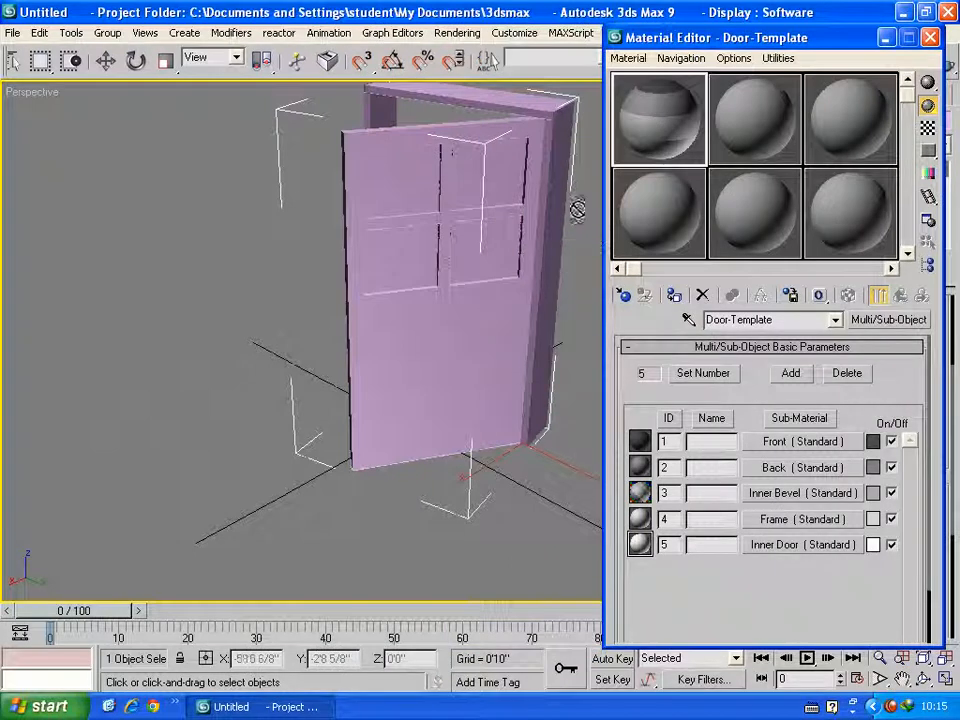
left_click(676, 298)
left_click_drag(793, 42, 251, 71)
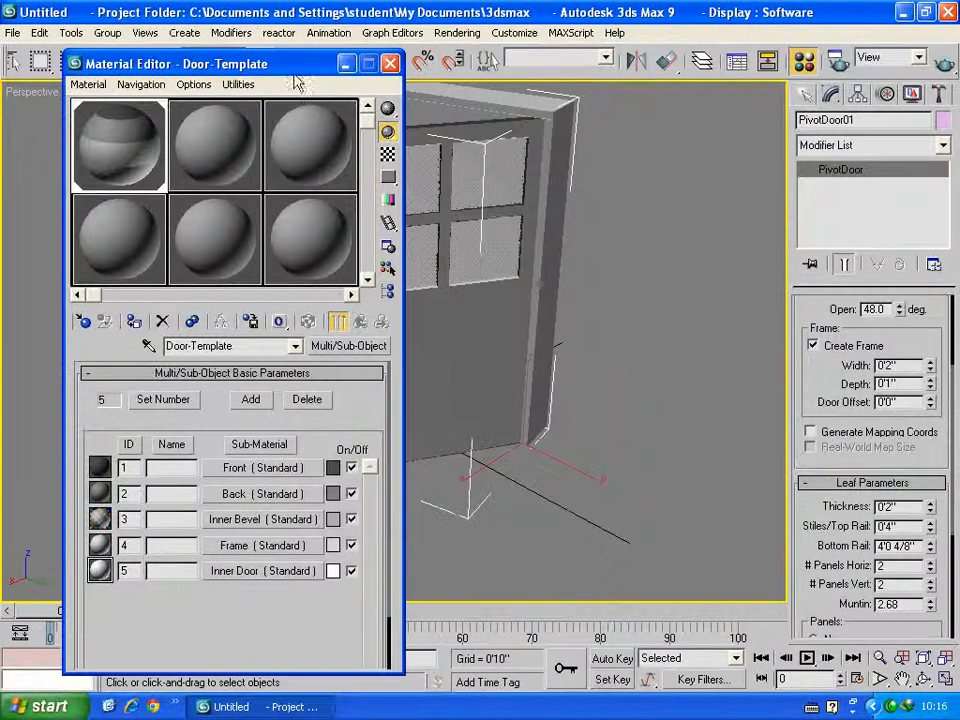
left_click(391, 64)
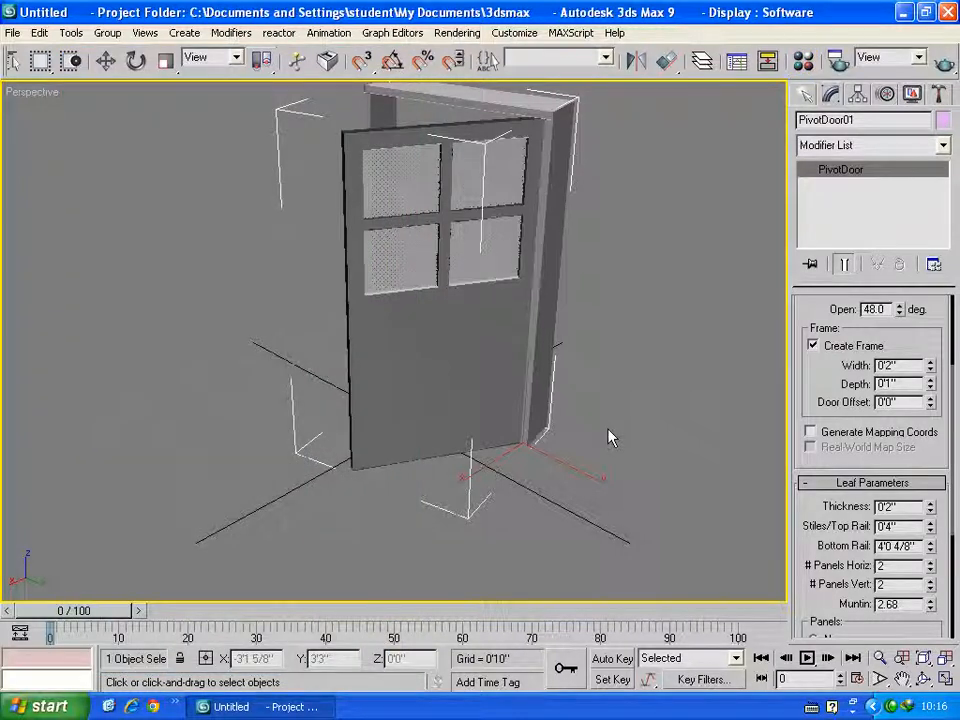
Step: Inspect the material on the door's other side and review the sub-materials of Door-Template
left_click(923, 679)
left_click_drag(390, 400, 531, 383)
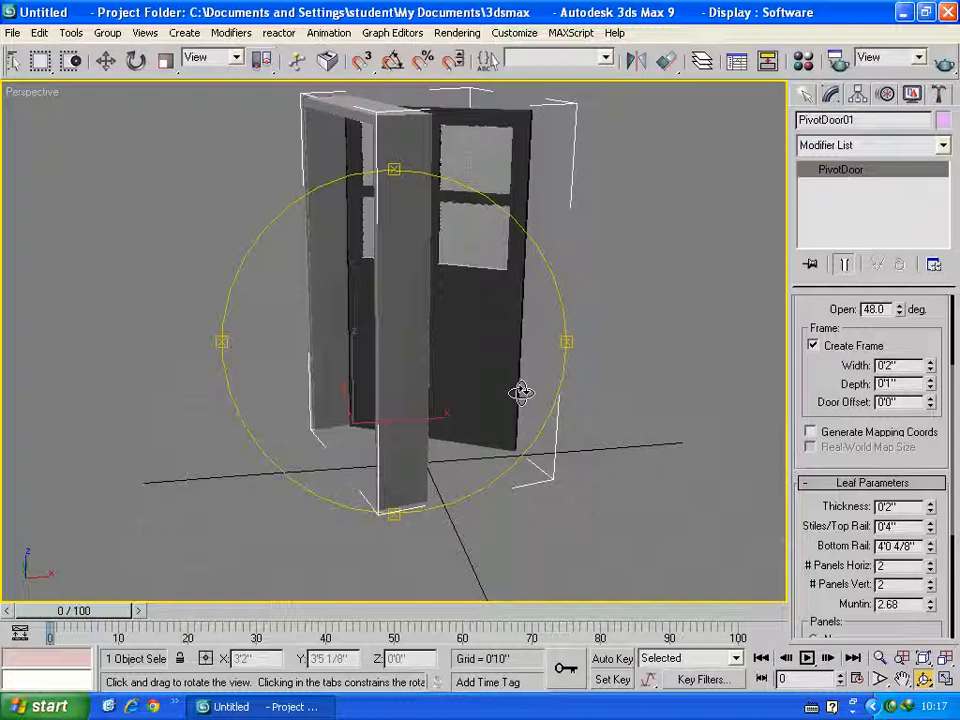
mouse_move(521, 392)
left_mouse_down()
mouse_move(448, 431)
mouse_move(476, 403)
left_mouse_up()
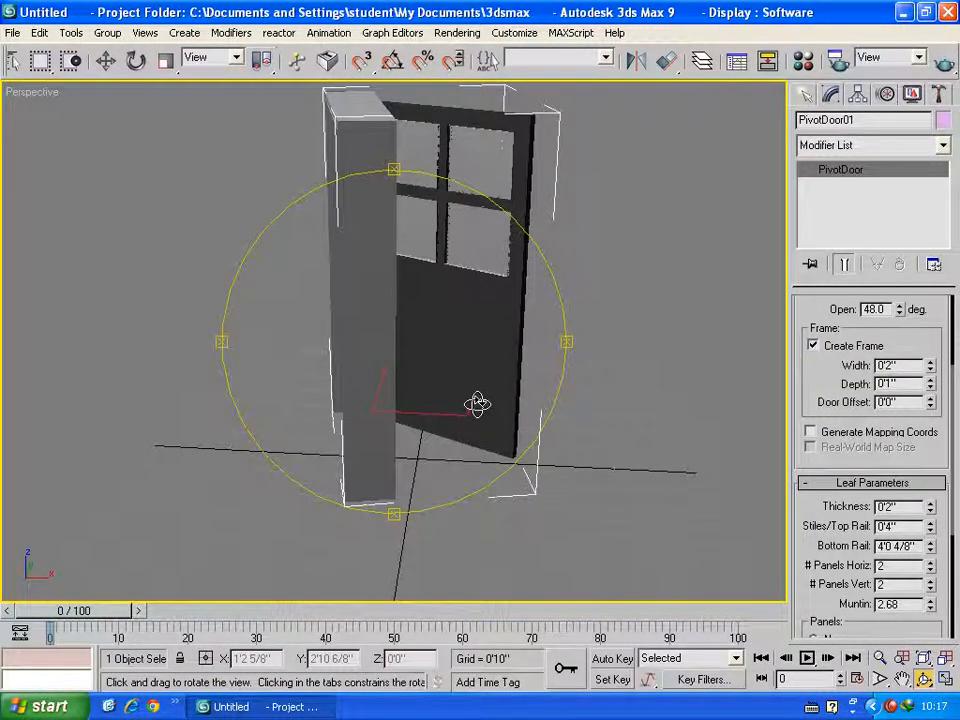
left_click_drag(477, 403, 478, 409)
left_click(804, 62)
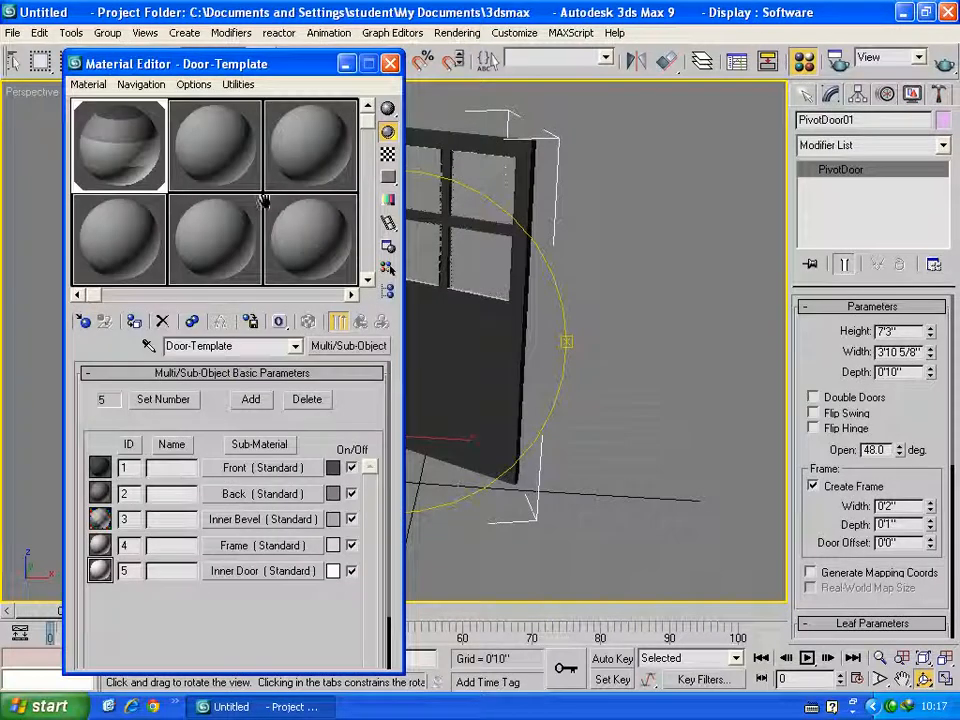
left_click_drag(120, 60, 546, 60)
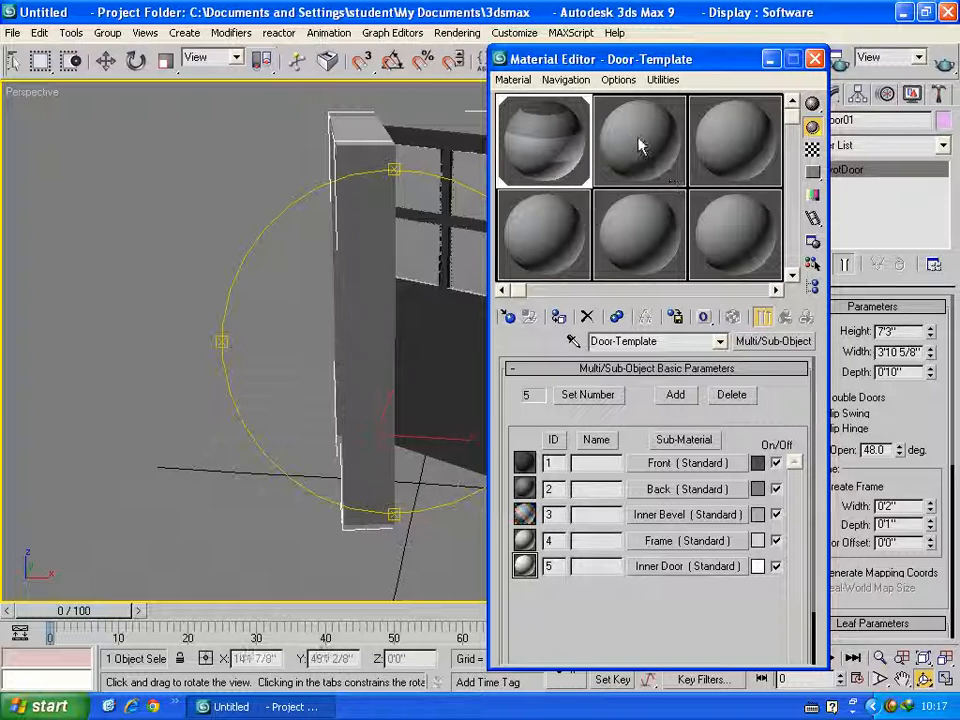
left_click(815, 59)
Step: Draw a standard box about 5'2" long, 5'11" wide and 4'10" high in front of the pivot door
left_click_drag(381, 320, 412, 385)
left_click(807, 95)
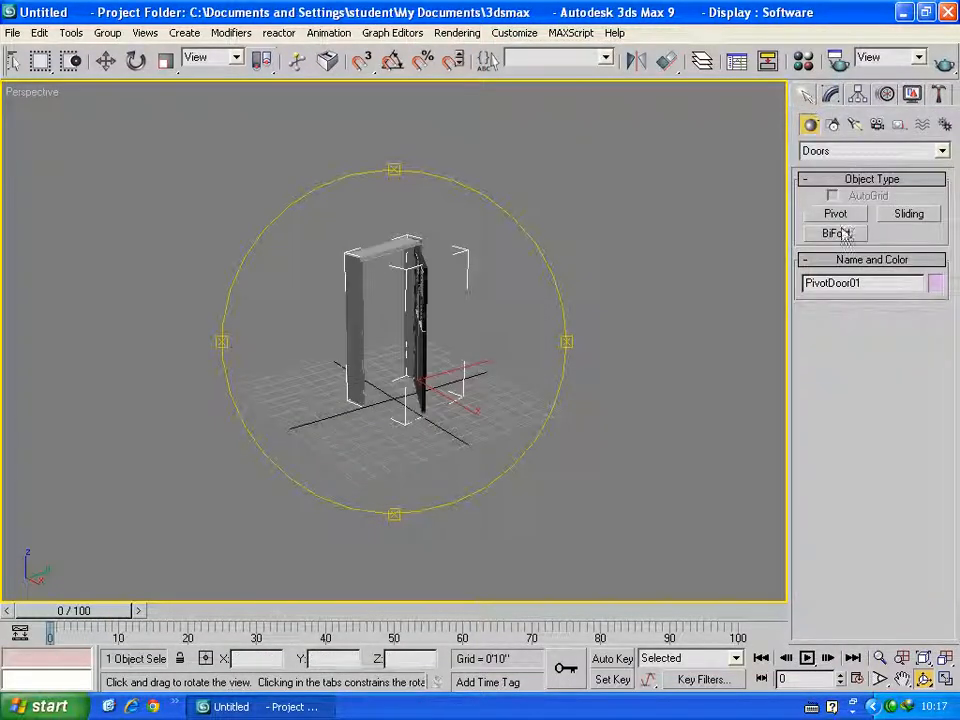
left_click(873, 152)
left_click(846, 157)
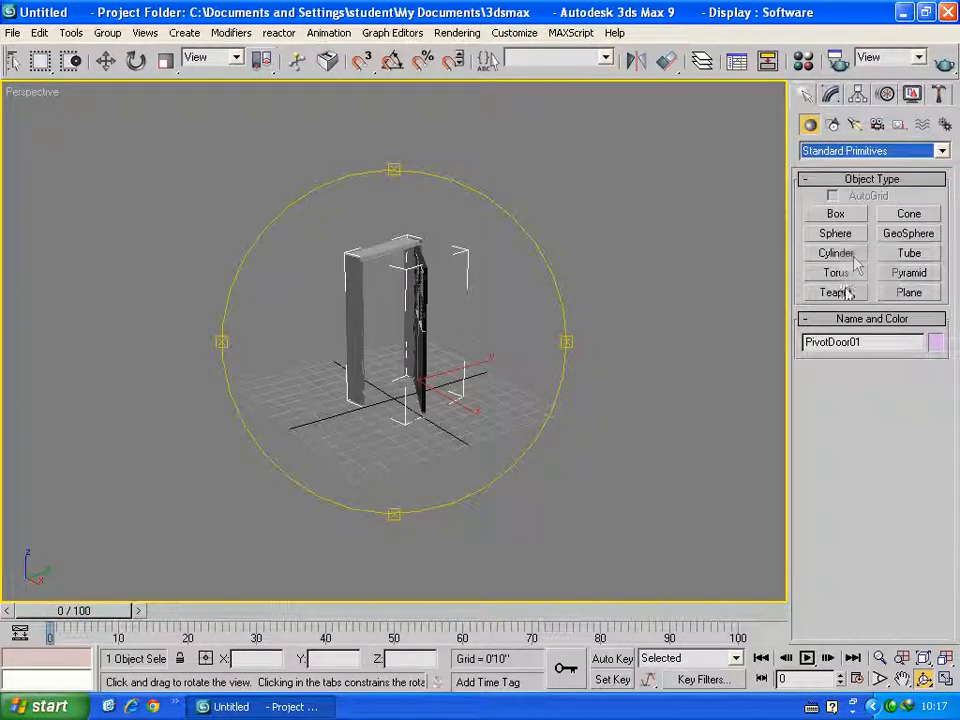
left_click(833, 215)
mouse_move(396, 470)
left_mouse_down()
mouse_move(383, 540)
mouse_move(393, 453)
left_mouse_up()
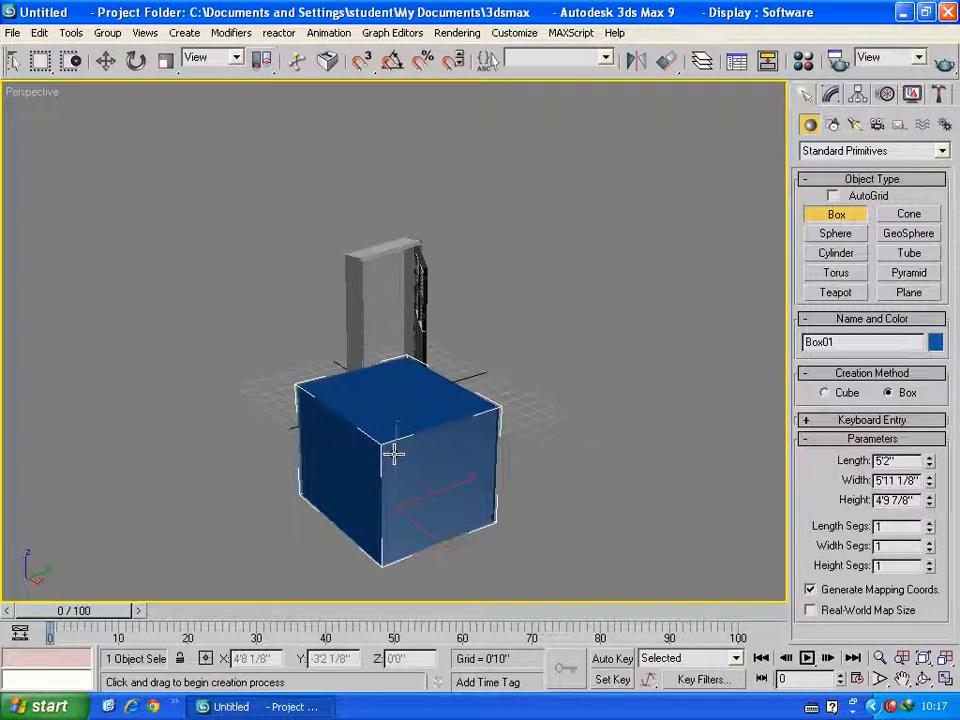
middle_click_drag(433, 523, 442, 442)
scroll(452, 409, "up", 3)
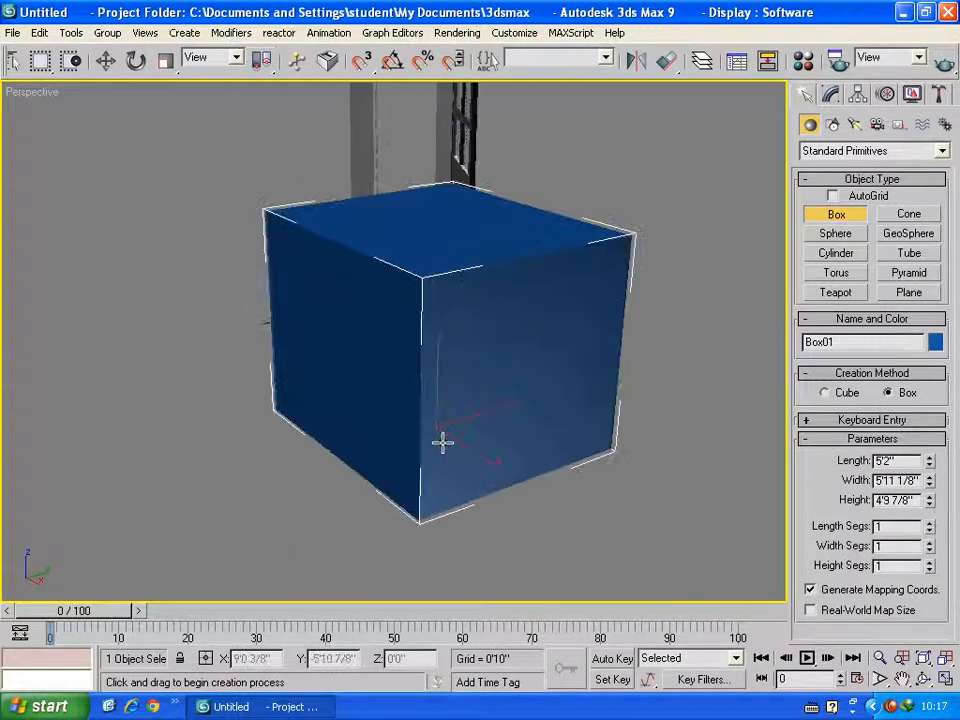
right_click(443, 443)
Step: Check the box from another angle and convert it to an Editable Poly
left_click(105, 60)
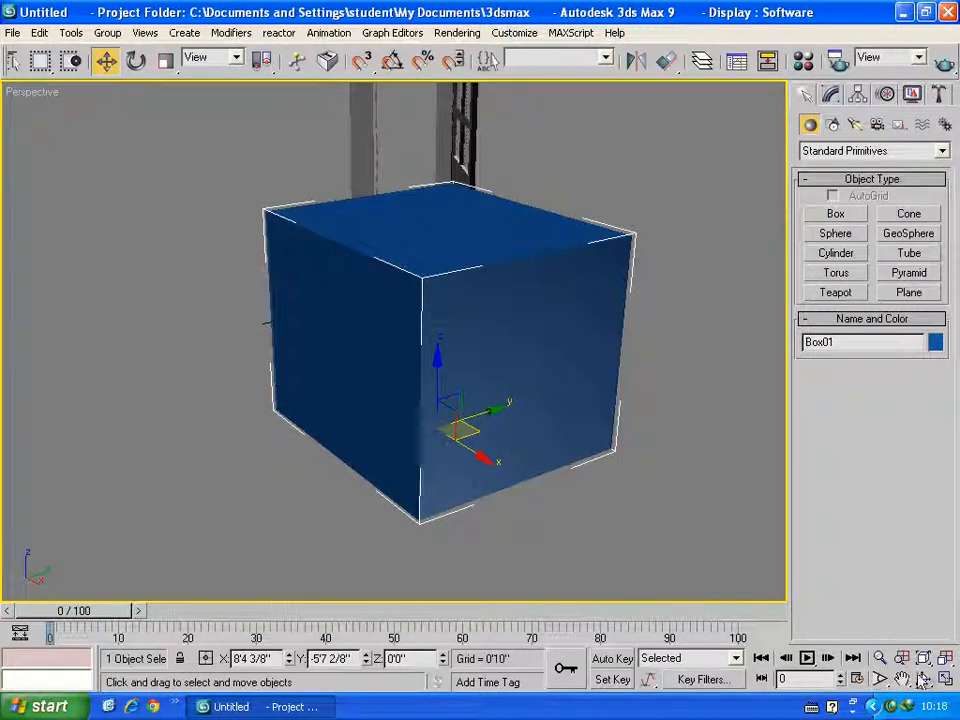
key("ctrl+r")
mouse_move(396, 388)
left_mouse_down()
mouse_move(489, 379)
mouse_move(326, 422)
mouse_move(454, 386)
mouse_move(216, 371)
mouse_move(442, 390)
mouse_move(504, 369)
mouse_move(439, 392)
mouse_move(444, 428)
left_mouse_up()
key("w")
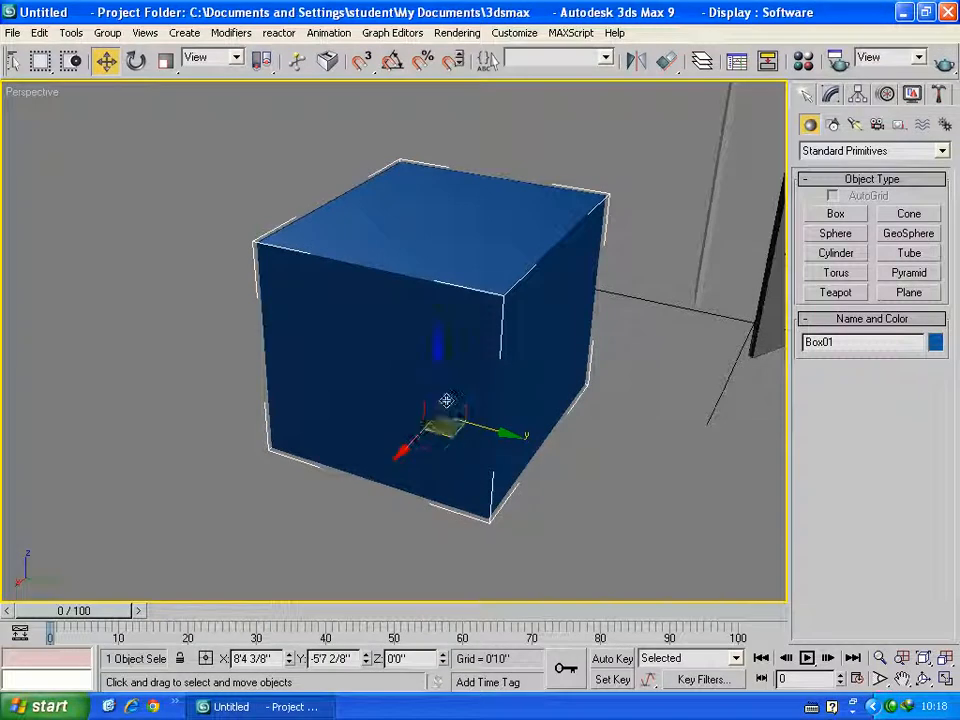
left_click(830, 96)
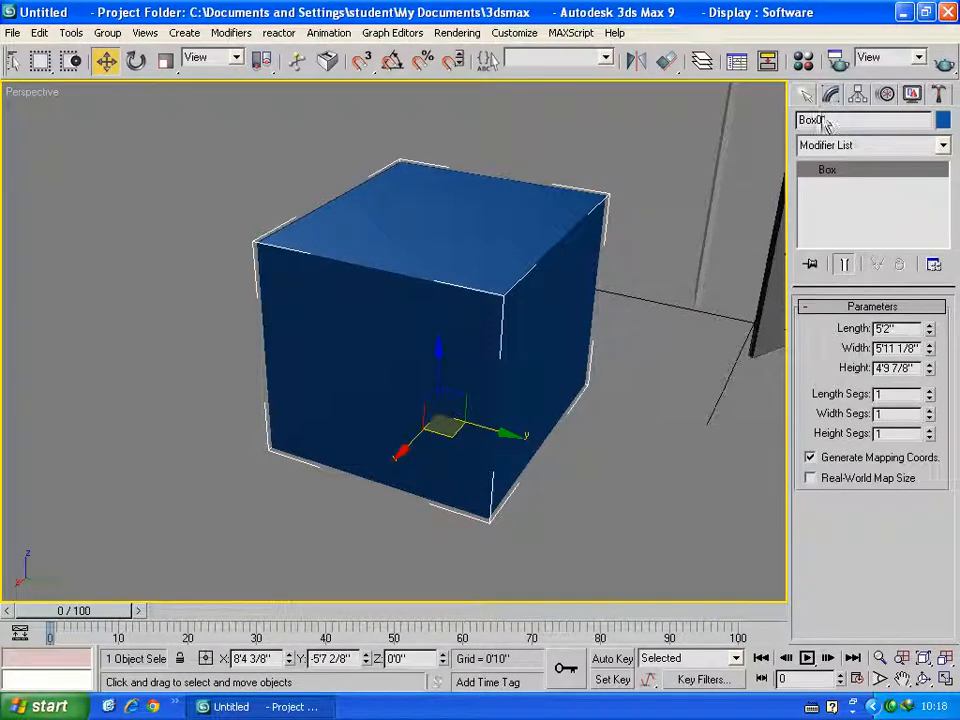
middle_click_drag(452, 336, 392, 250, "alt")
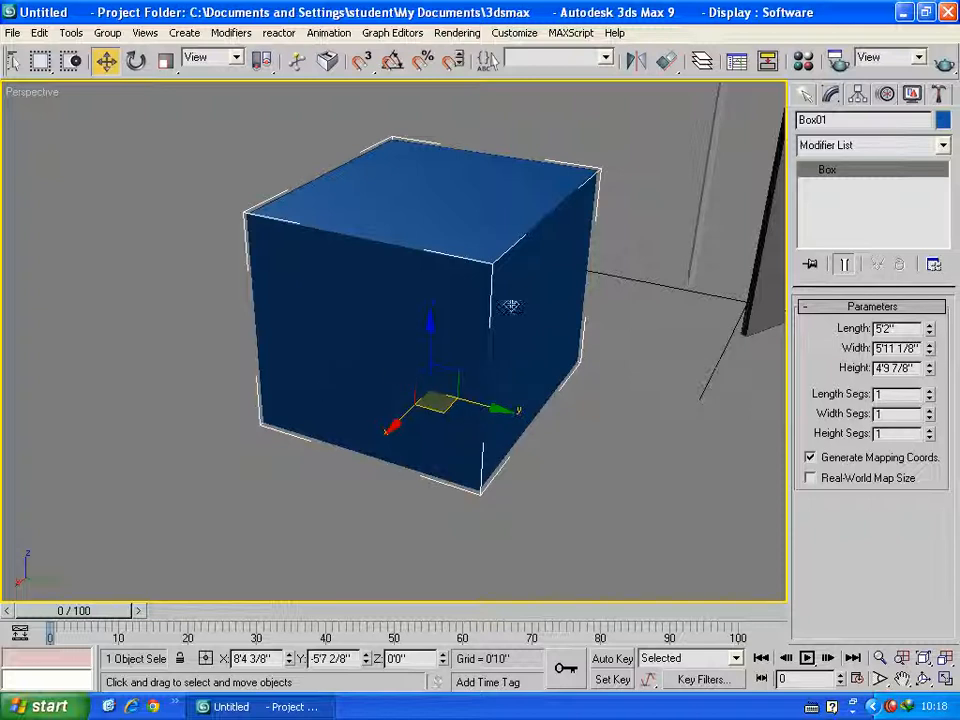
left_click(805, 95)
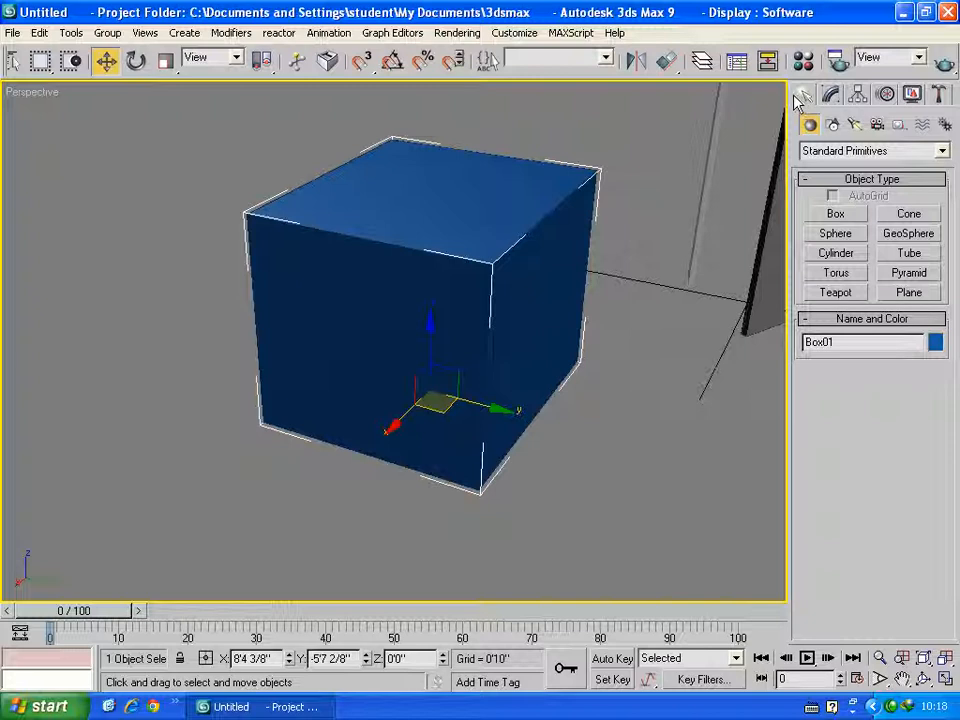
right_click(455, 370)
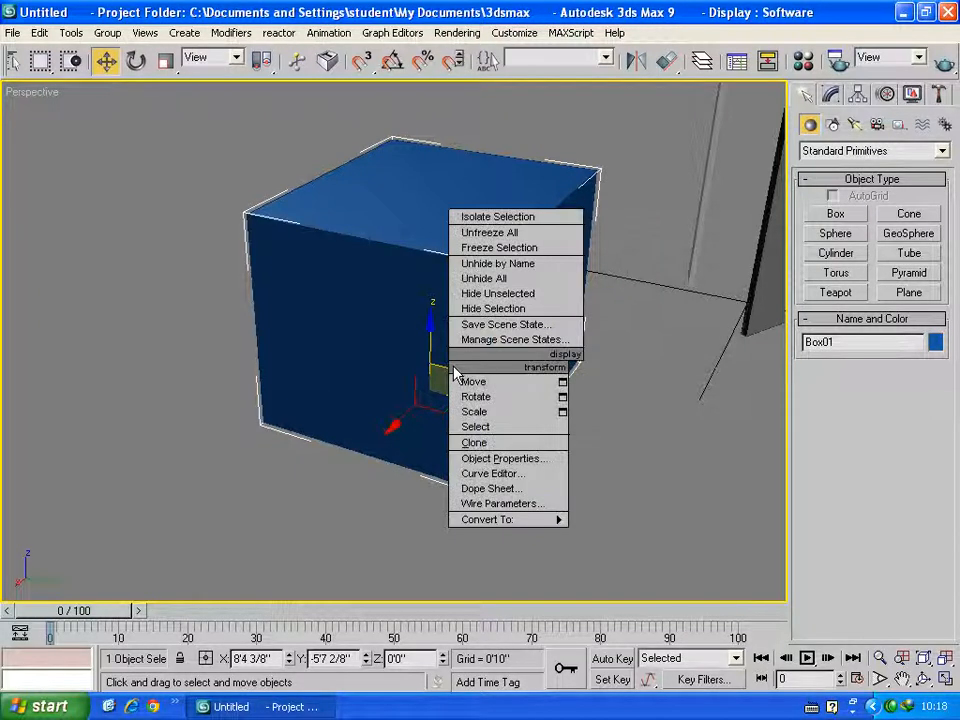
mouse_move(510, 526)
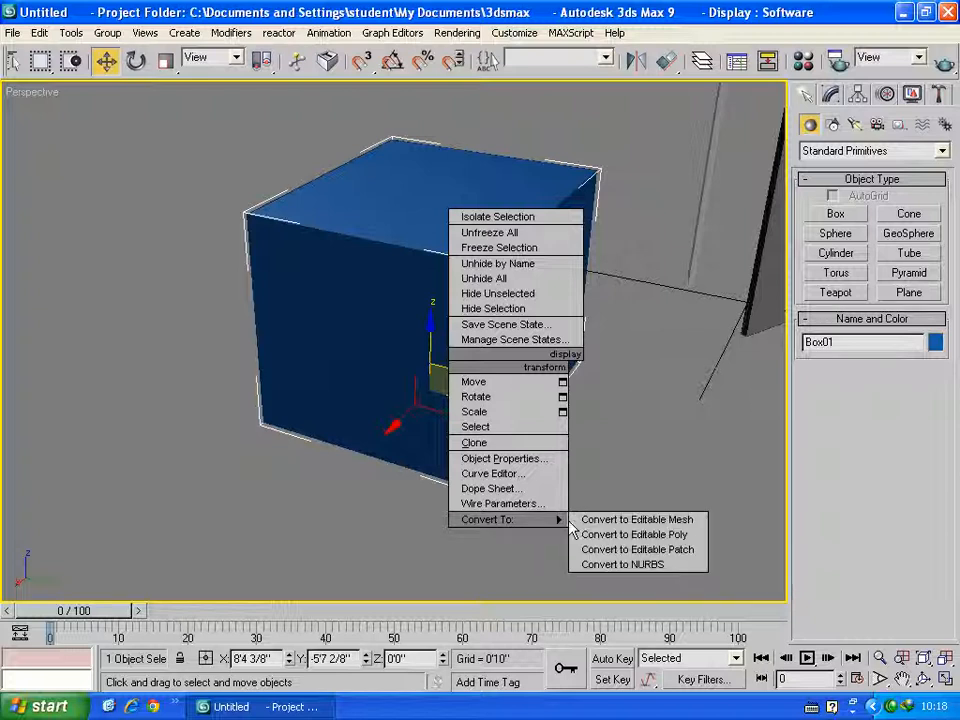
left_click(648, 541)
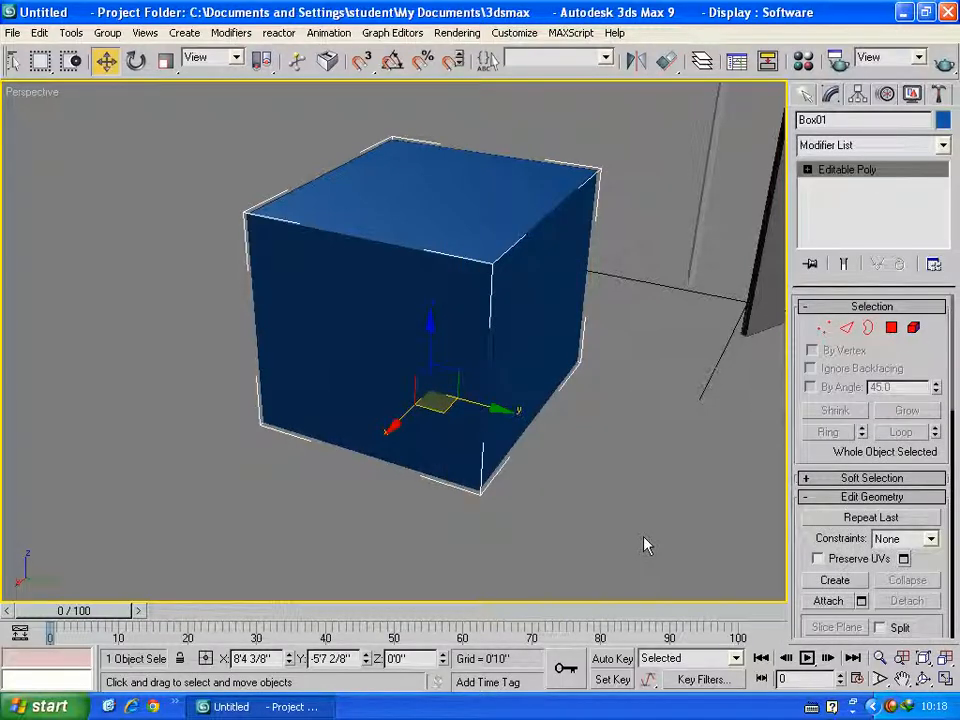
Step: Go through the Vertex, Edge, Border, Polygon and Element sub-object levels of the editable poly box
left_click(824, 330)
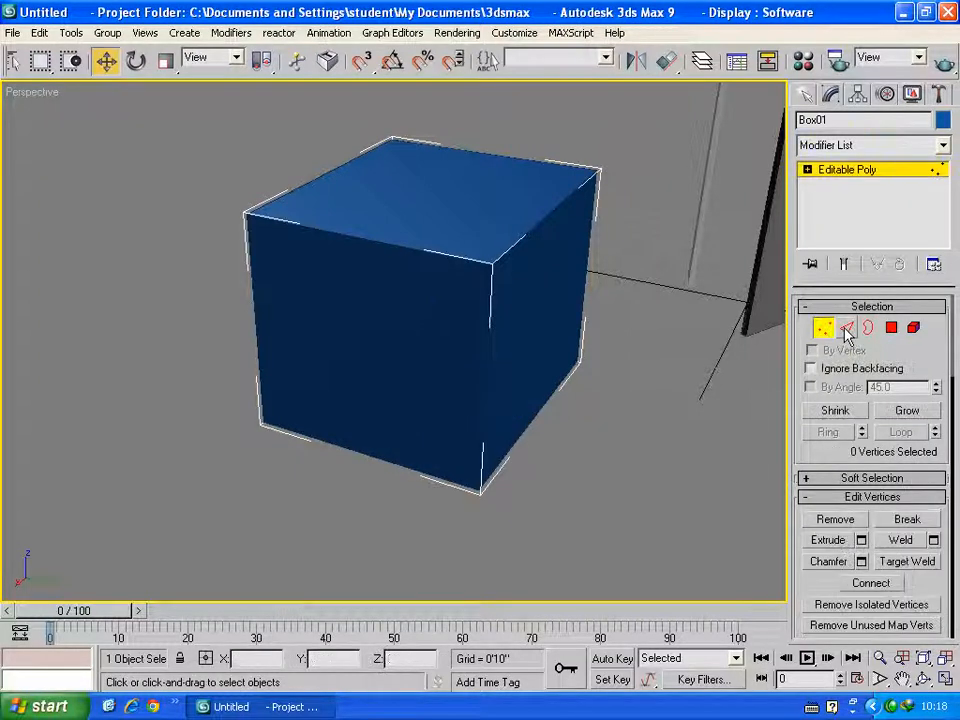
left_click(846, 330)
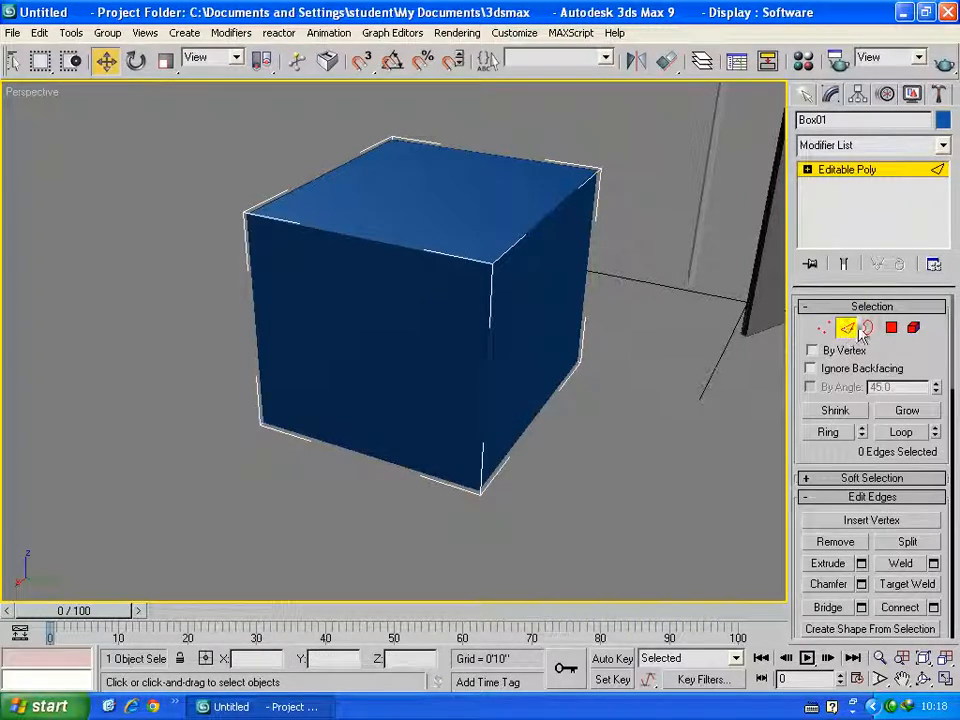
left_click(867, 330)
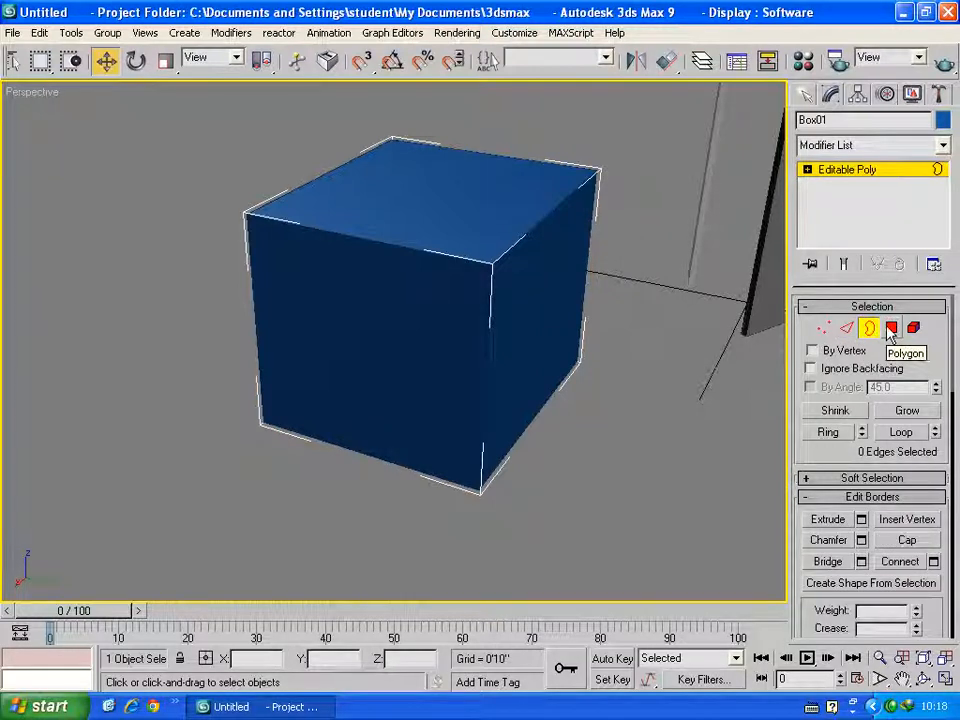
left_click(890, 330)
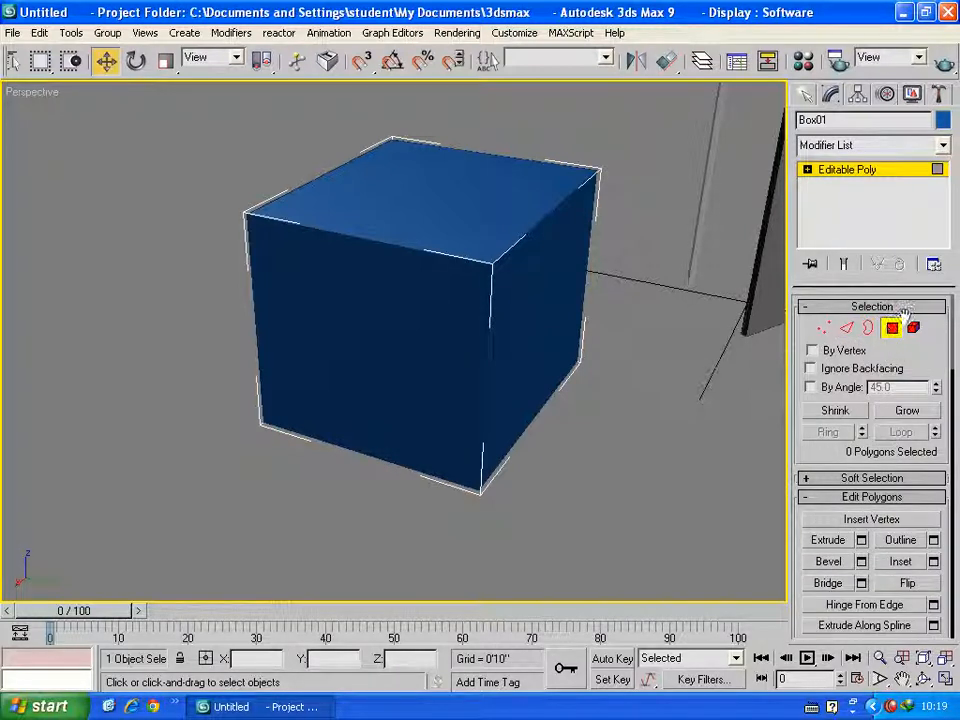
left_click(912, 330)
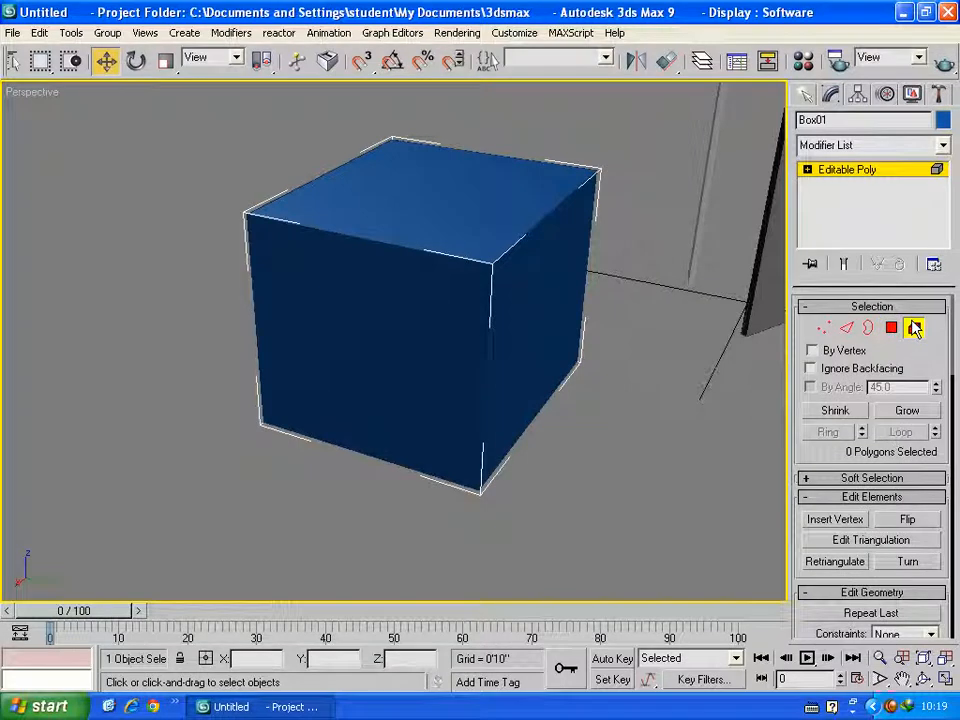
Step: Collapse all parameter rollouts of the editable poly, from Selection through Subdivision Surface
left_click(850, 306)
left_click(840, 344)
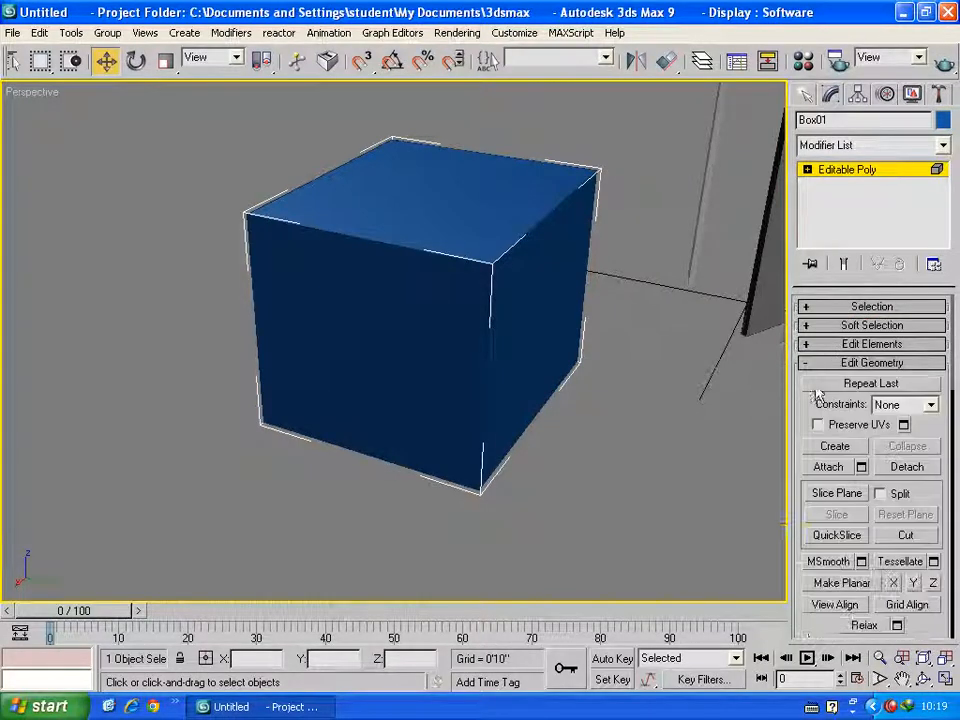
left_click(820, 363)
left_click(812, 382)
left_click(814, 400)
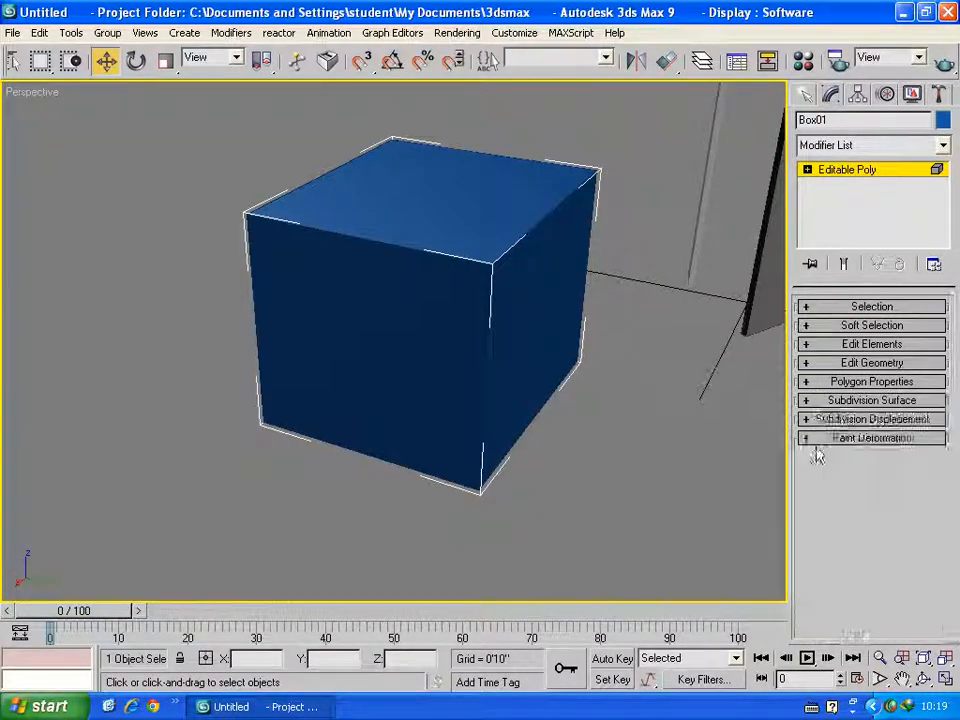
Step: Switch to Polygon level, review the Polygon Properties and expand the Editable Poly sub-object tree
left_click(827, 307)
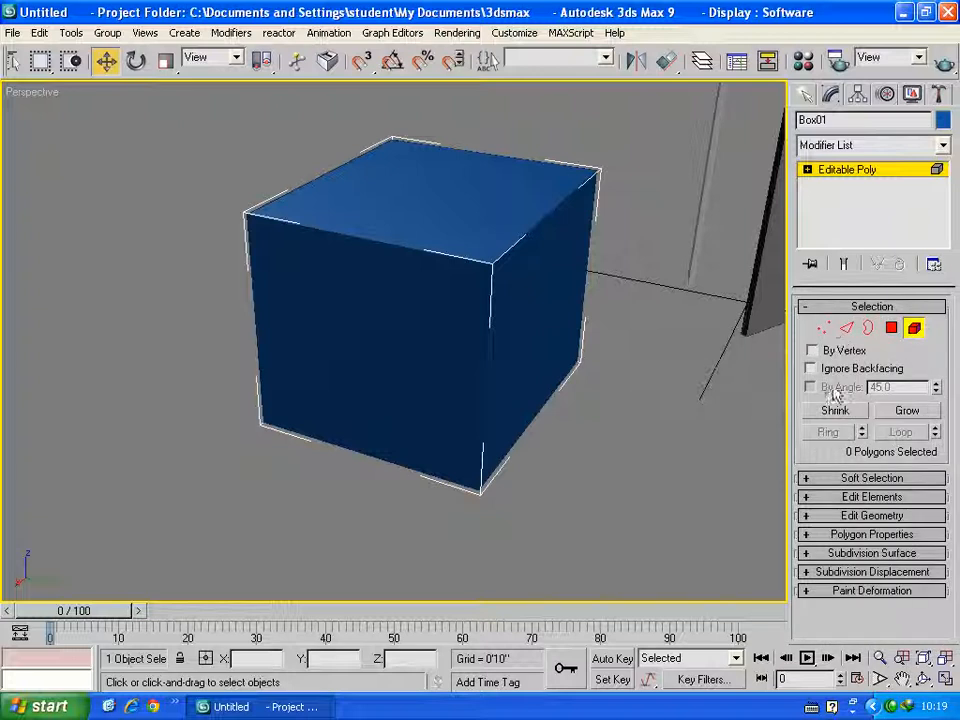
left_click(892, 332)
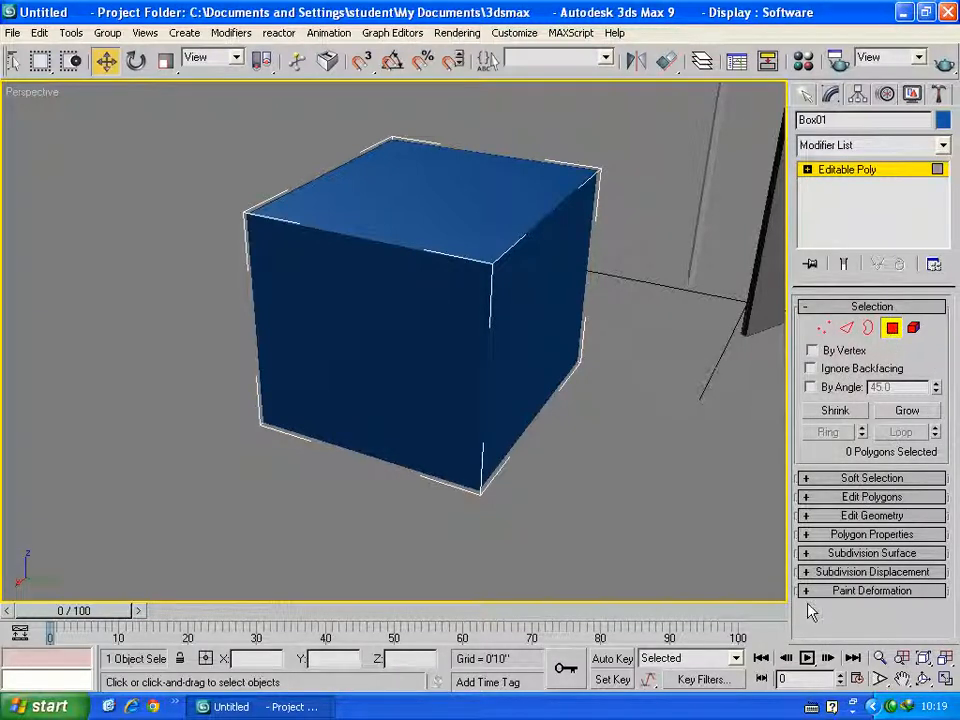
left_click(812, 536)
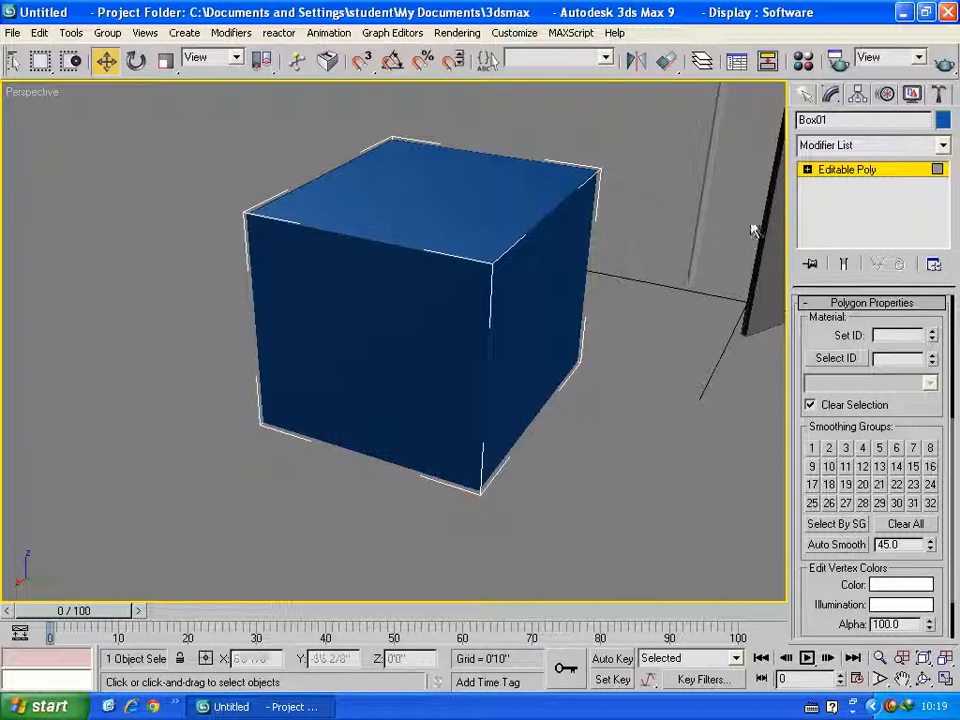
left_click(808, 170)
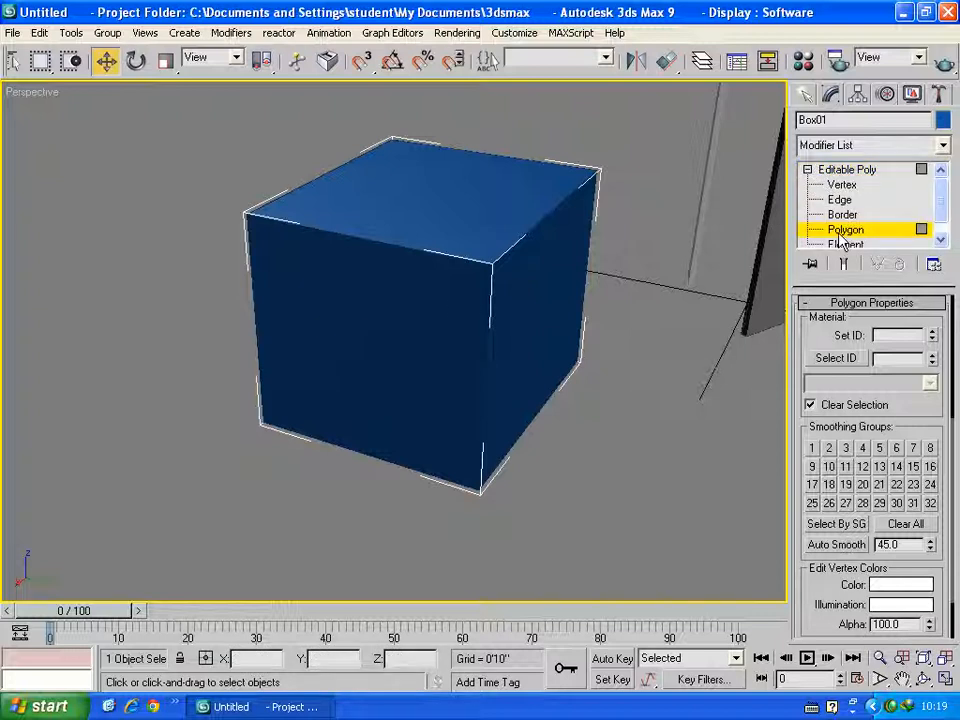
left_click_drag(829, 456, 860, 696)
Step: At Vertex level, select an upper front corner vertex of the box and try moving it
left_click(823, 327)
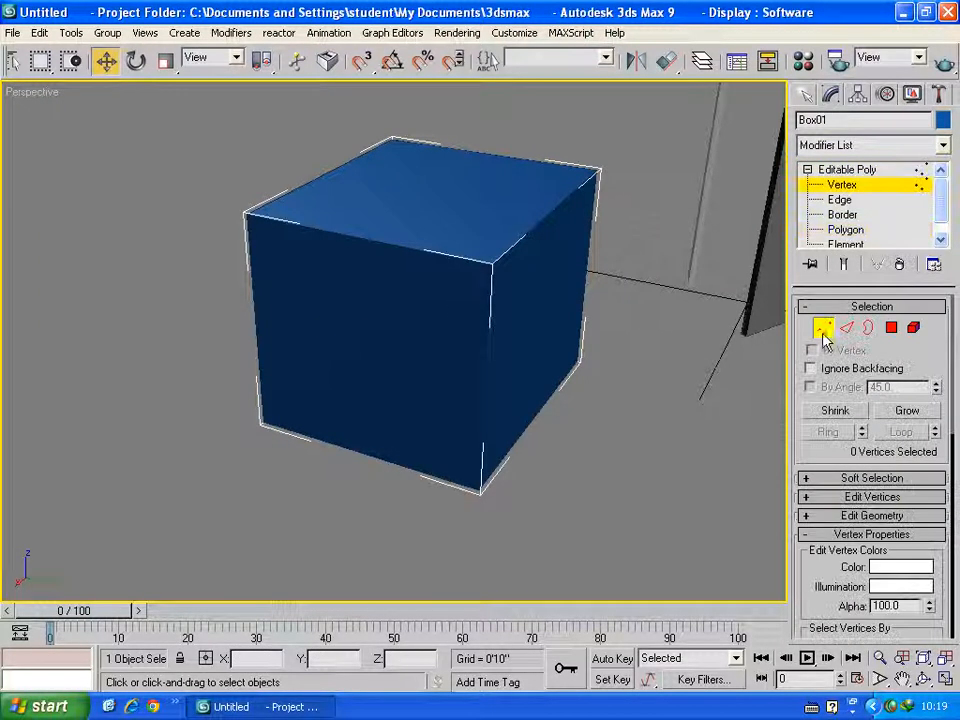
left_click(257, 222)
left_click_drag(253, 227, 220, 250)
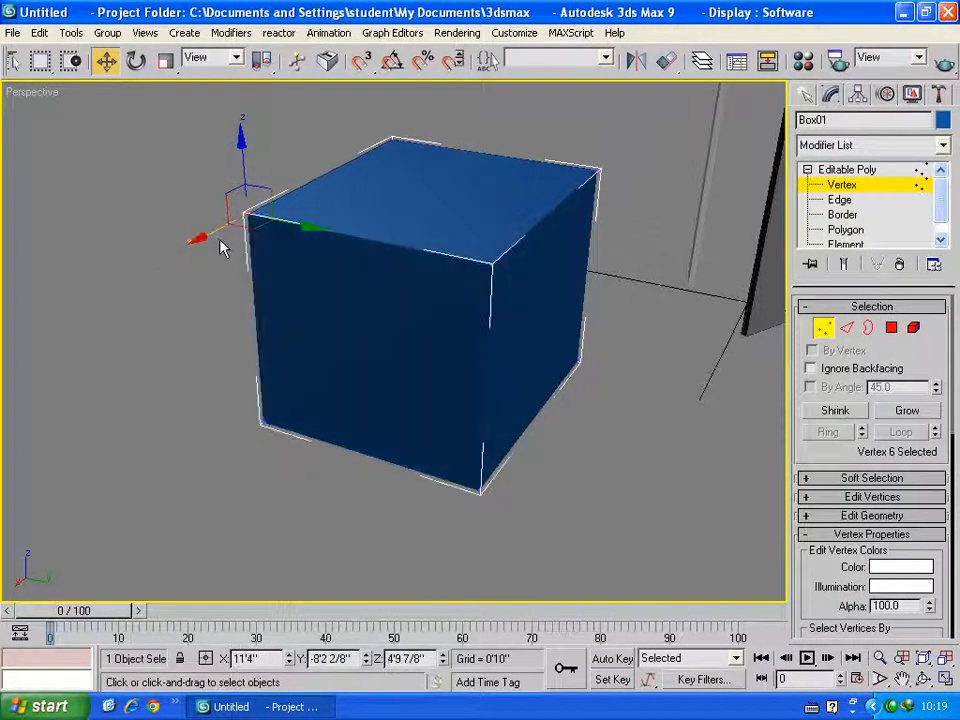
Step: At Edge level, move the upper front edge of the box outward and undo the move
left_click(847, 328)
left_click(409, 249)
left_click_drag(339, 279, 66, 171)
key("ctrl+z")
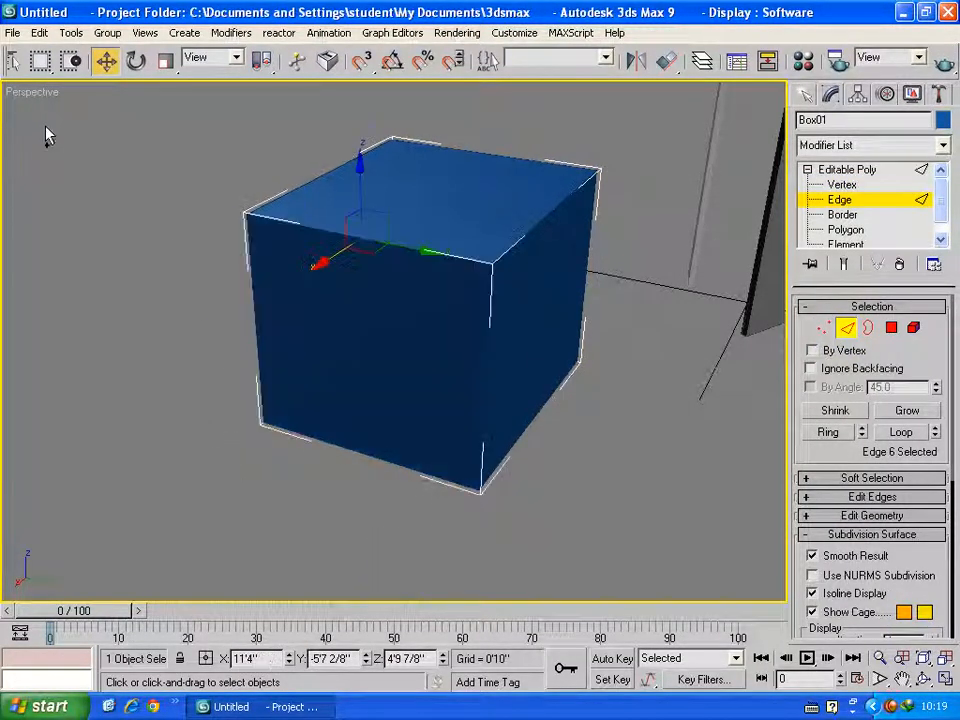
Step: Turn on Edged Faces display in the Perspective view, toggling Show Safe Frame back off
right_click(20, 90)
left_click(45, 243)
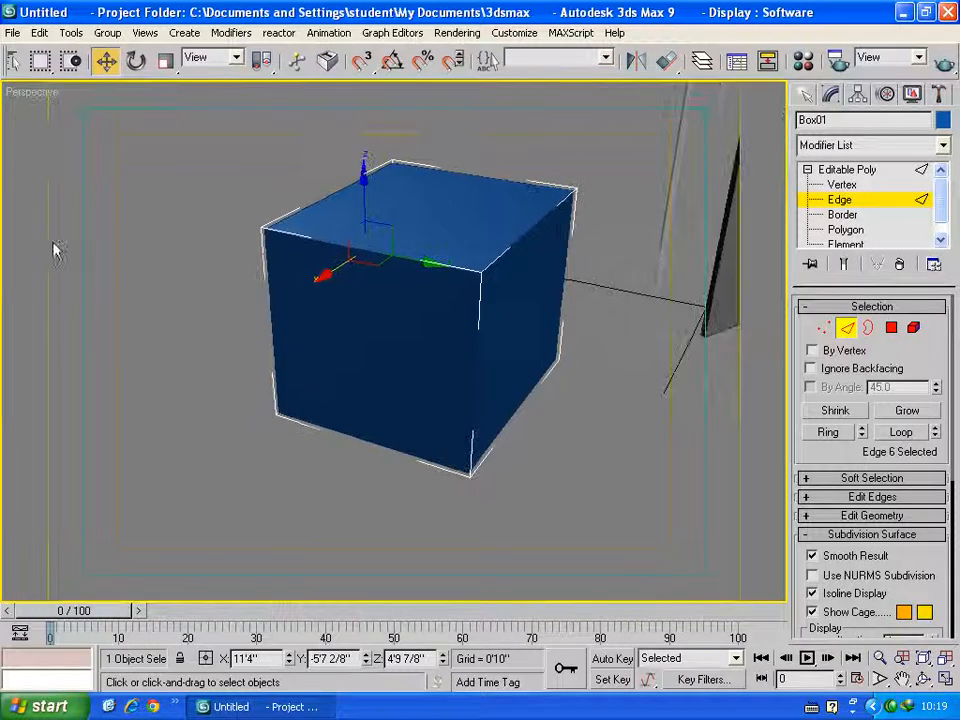
right_click(22, 95)
left_click(40, 247)
right_click(17, 90)
left_click(47, 174)
Step: Select the box's lower side edge, then move its front vertical corner edge and undo that move
left_click(530, 428)
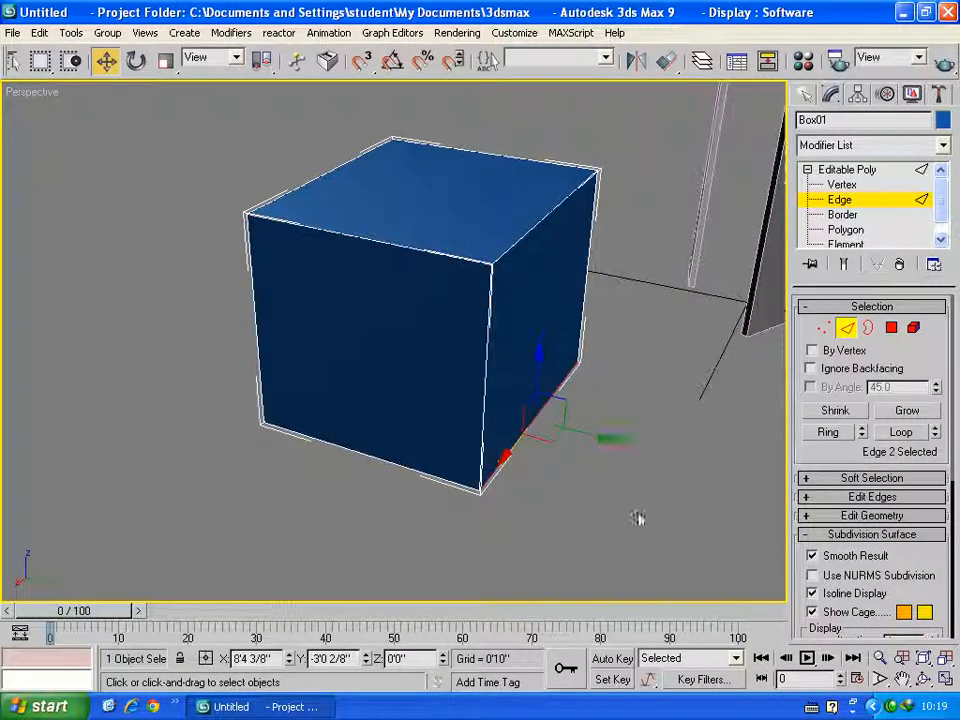
left_click(634, 465)
left_click(480, 410)
left_click_drag(450, 418, 523, 338)
key("ctrl+z")
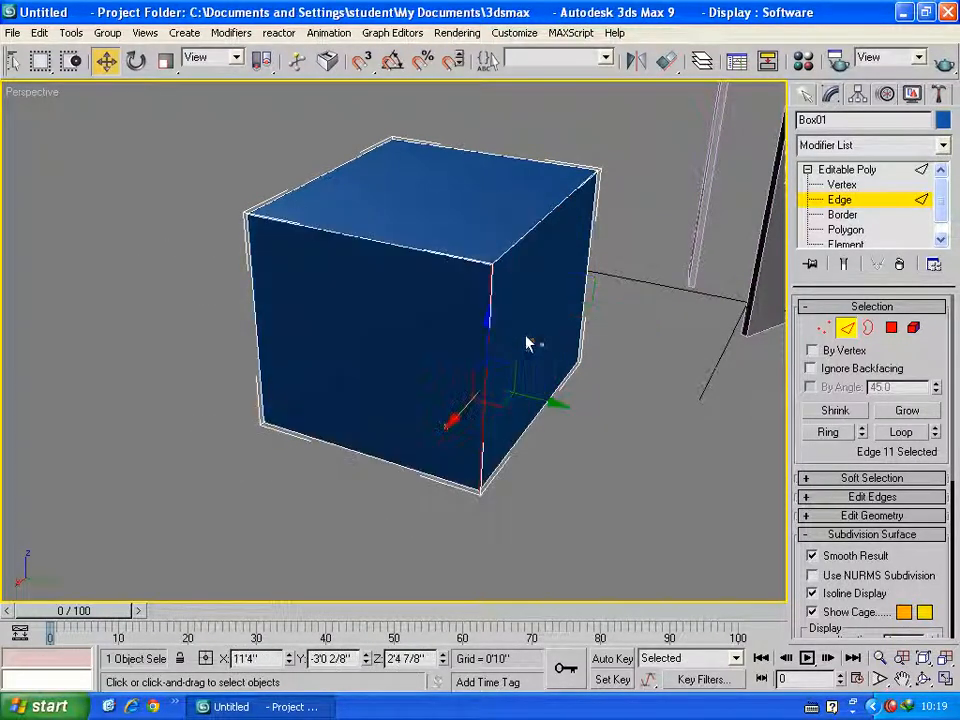
Step: Pass through Border level to Polygon level and select the box's front face and then its side face
left_click(869, 329)
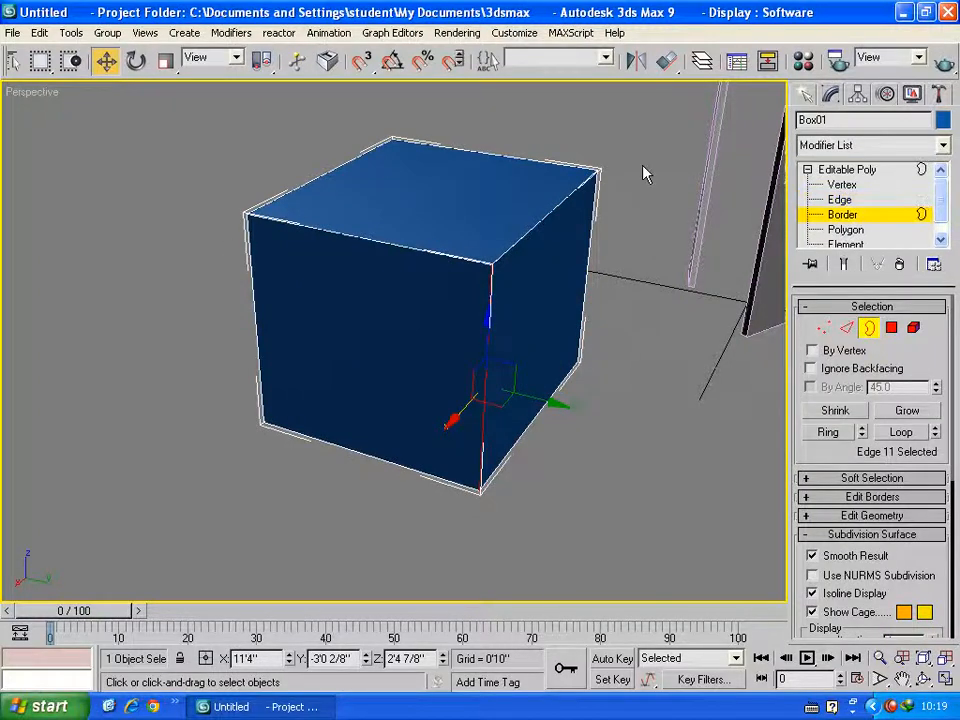
left_click(891, 327)
left_click(382, 354)
left_click(516, 328)
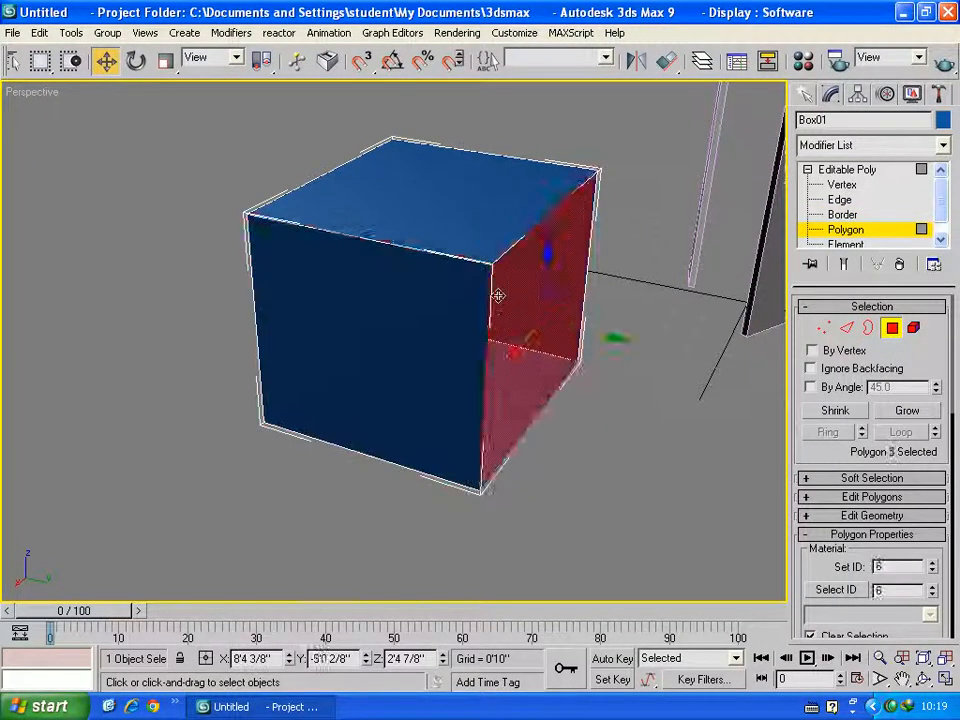
Step: Select the box's top polygon, lower it to a height of about 3'7" and undo the move
left_click(456, 238)
left_click_drag(434, 140, 444, 199)
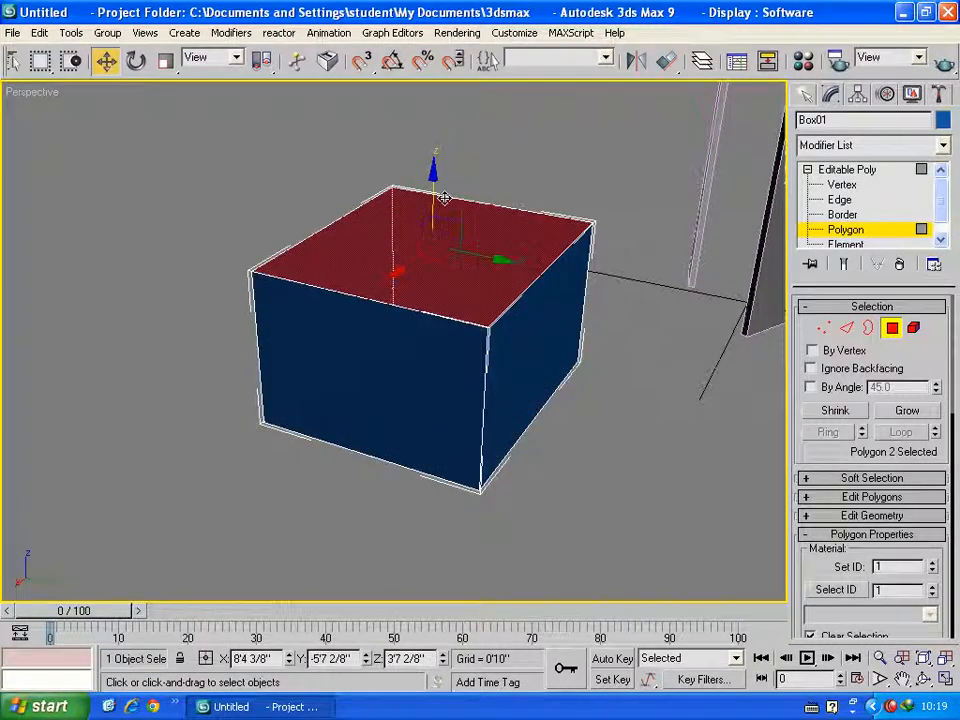
key("ctrl+z")
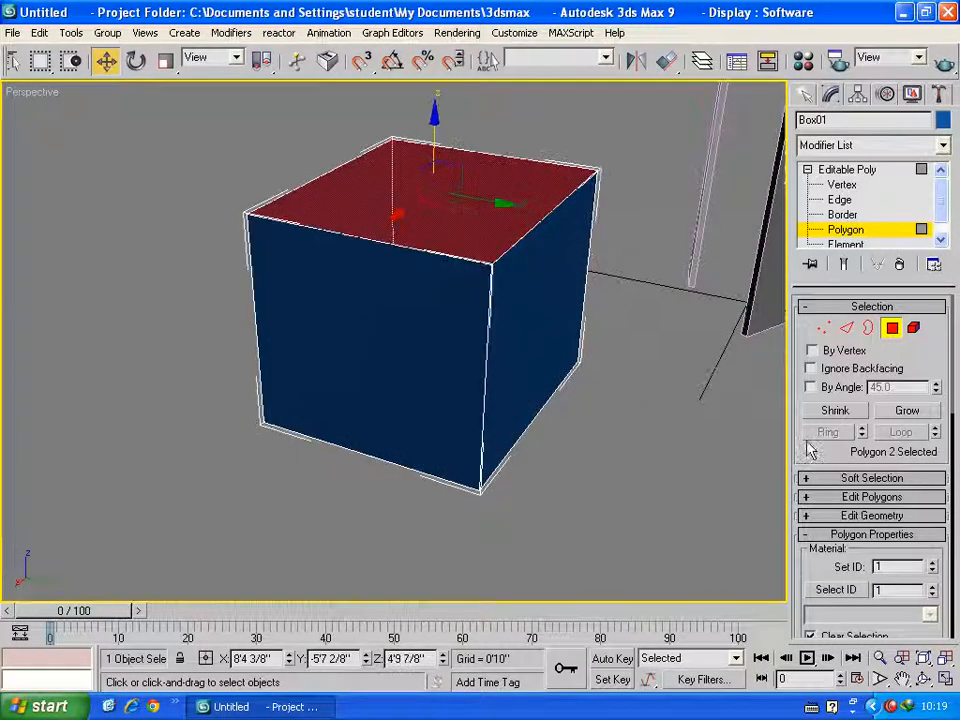
scroll(810, 443, "down", 3)
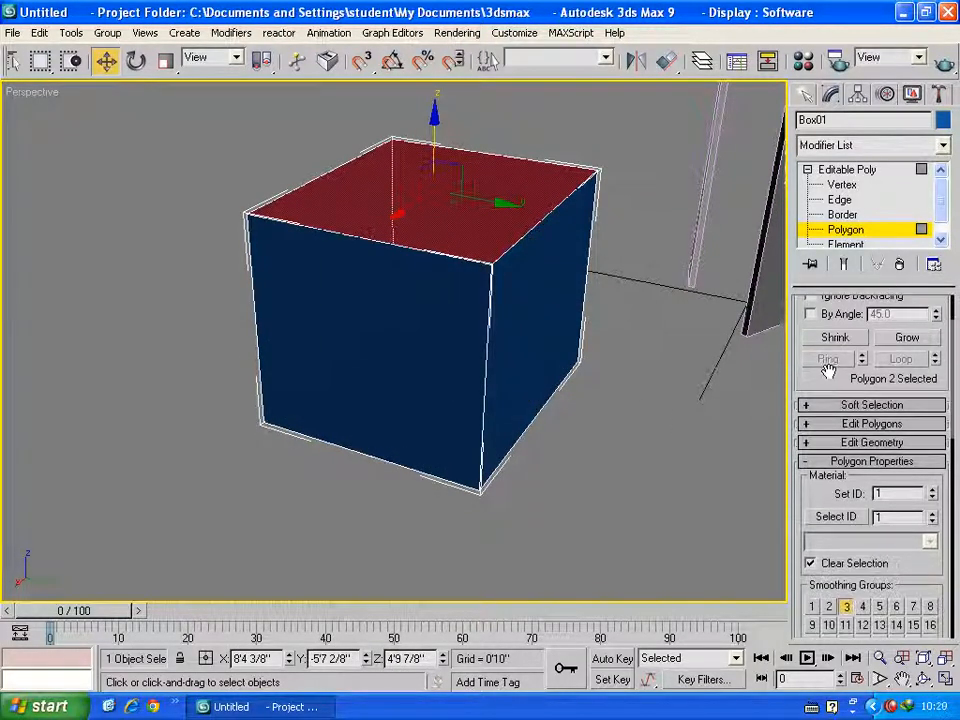
scroll(812, 470, "up", 3)
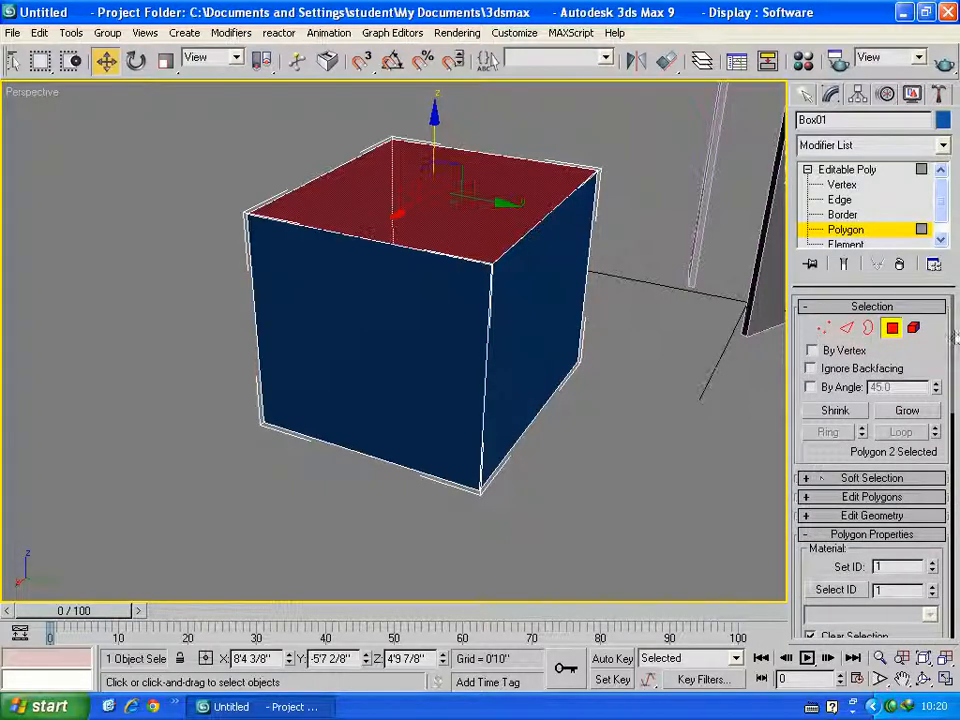
Step: Examine the material IDs of the box's front, side and bottom polygons in the Polygon Properties
scroll(830, 456, "down", 5)
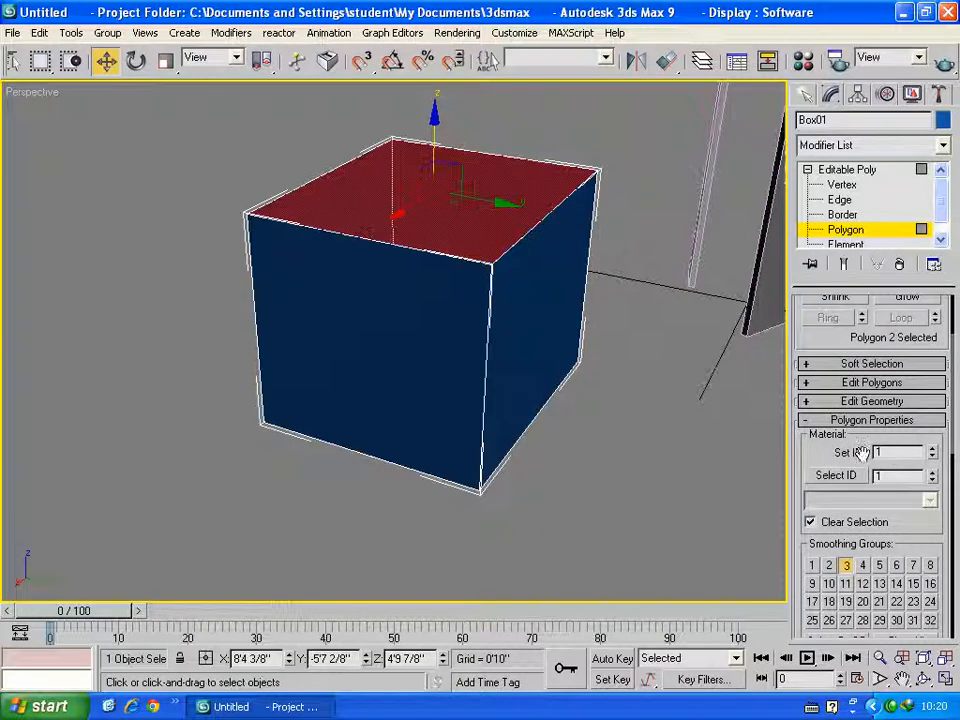
left_click(435, 356)
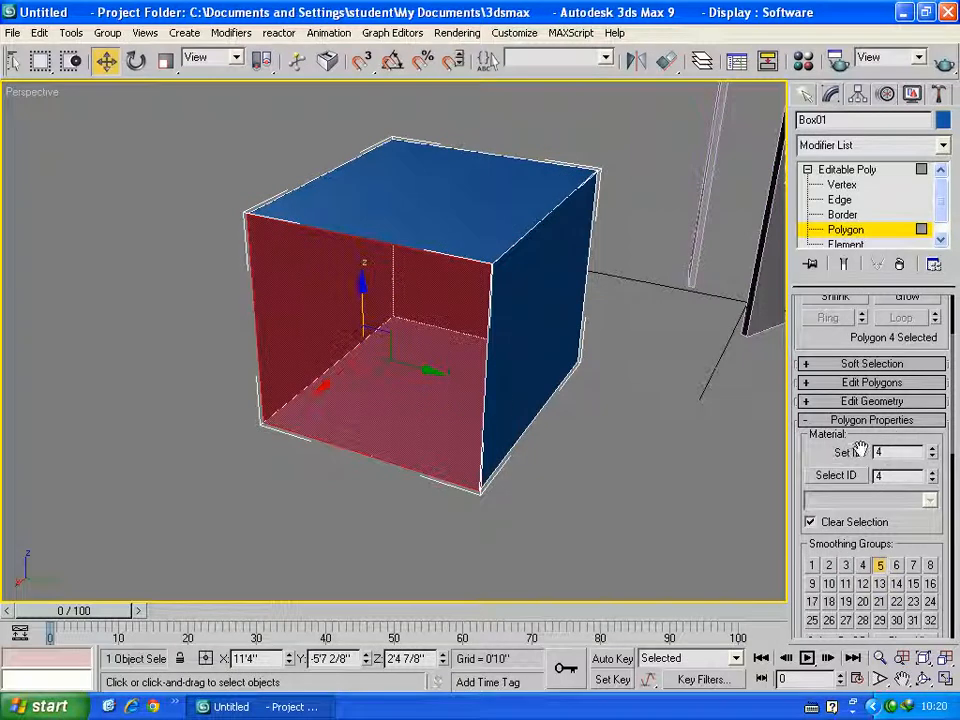
left_click(498, 327)
middle_click_drag(300, 410, 457, 367, "alt")
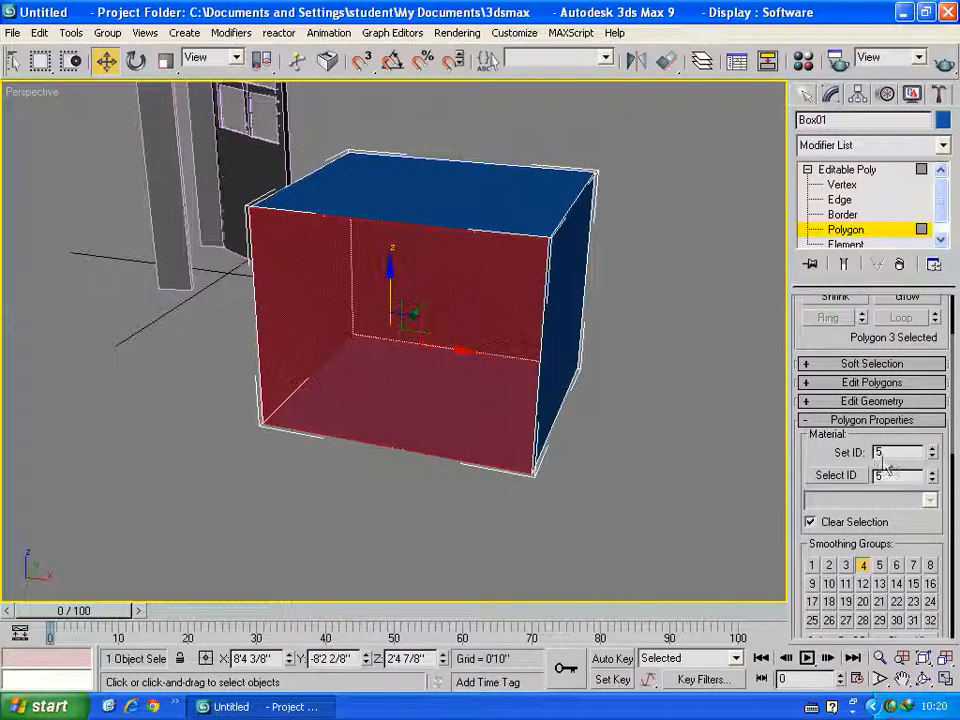
middle_click_drag(446, 401, 325, 215, "alt")
left_click(408, 330)
middle_click_drag(431, 321, 381, 428, "alt")
key("w")
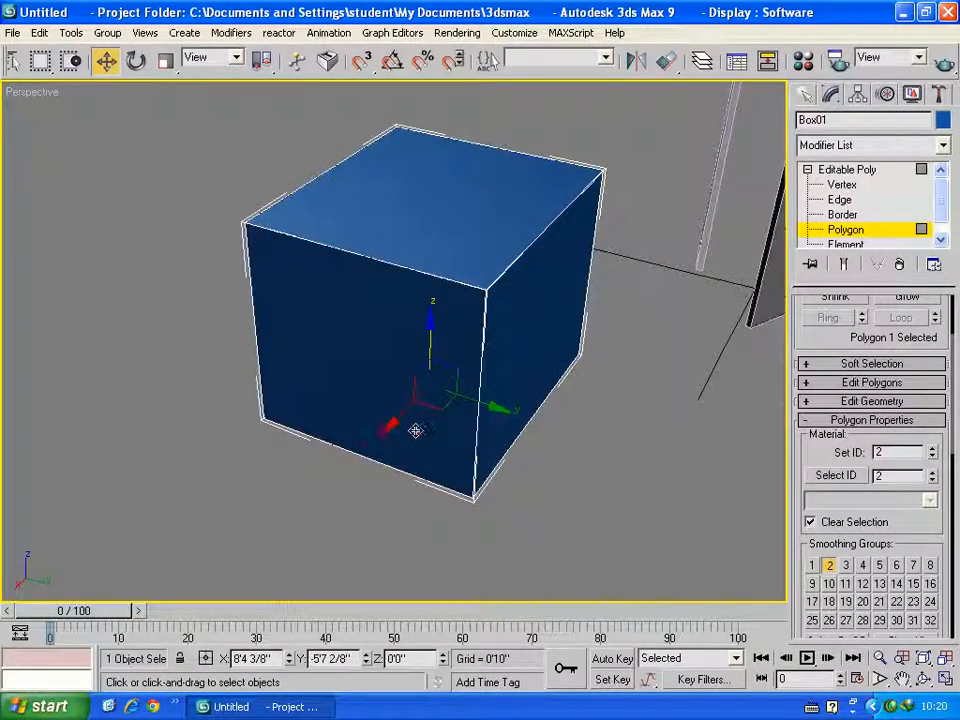
Step: Set material ID 1 on the box's four side polygons together, and assign a separate material ID to the top polygon
middle_click_drag(360, 320, 303, 262, "alt")
left_click_drag(646, 257, 201, 330)
middle_click_drag(340, 310, 231, 339, "alt")
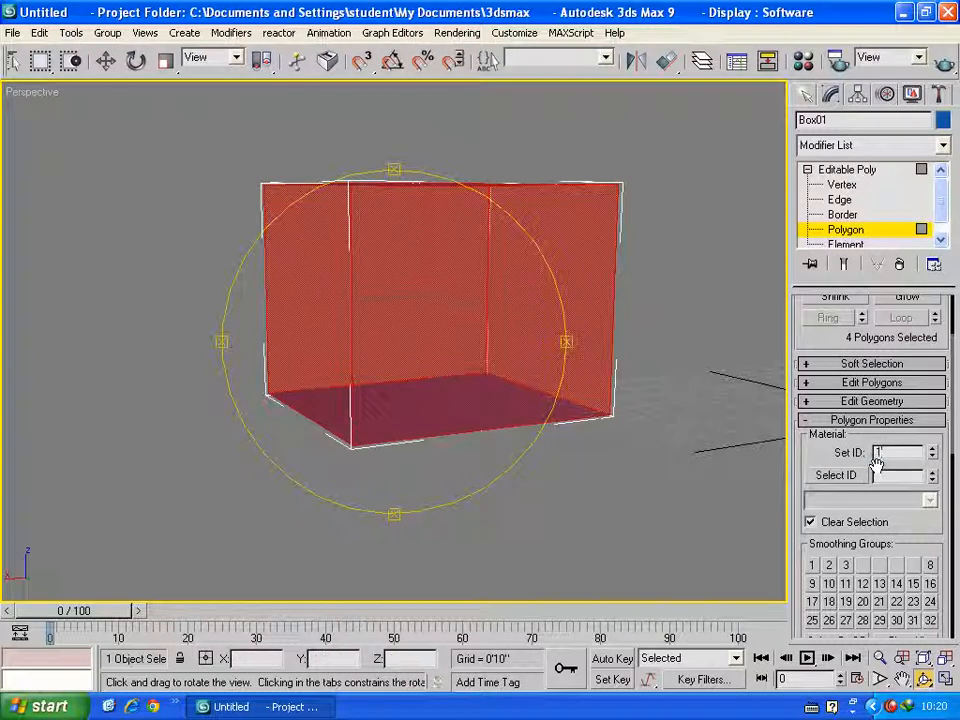
middle_click_drag(360, 315, 430, 413, "alt")
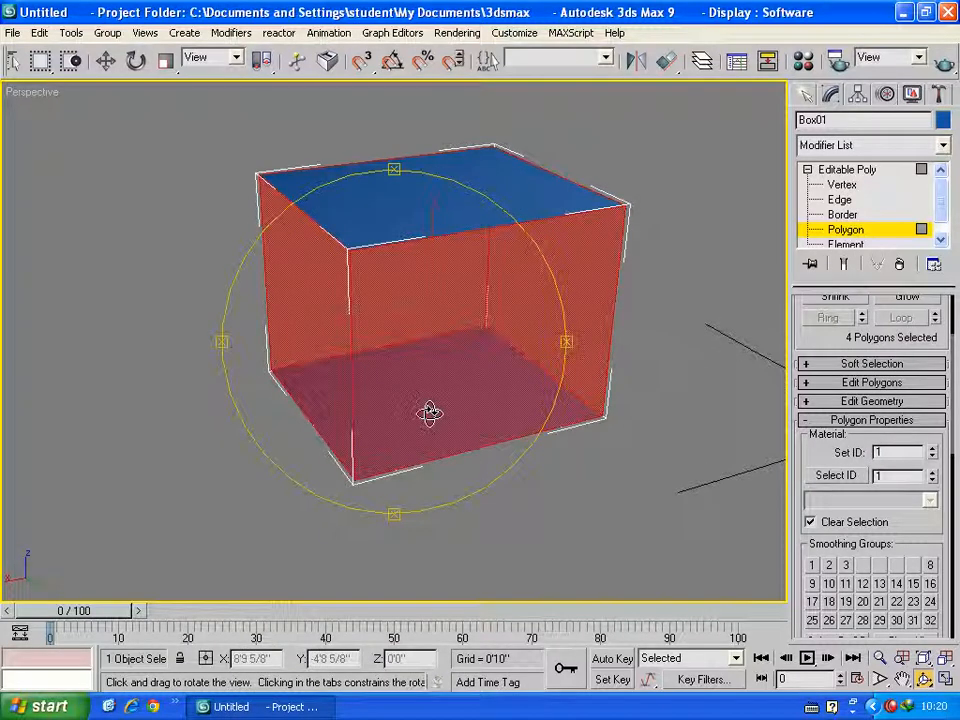
right_click(430, 413)
left_click(402, 222)
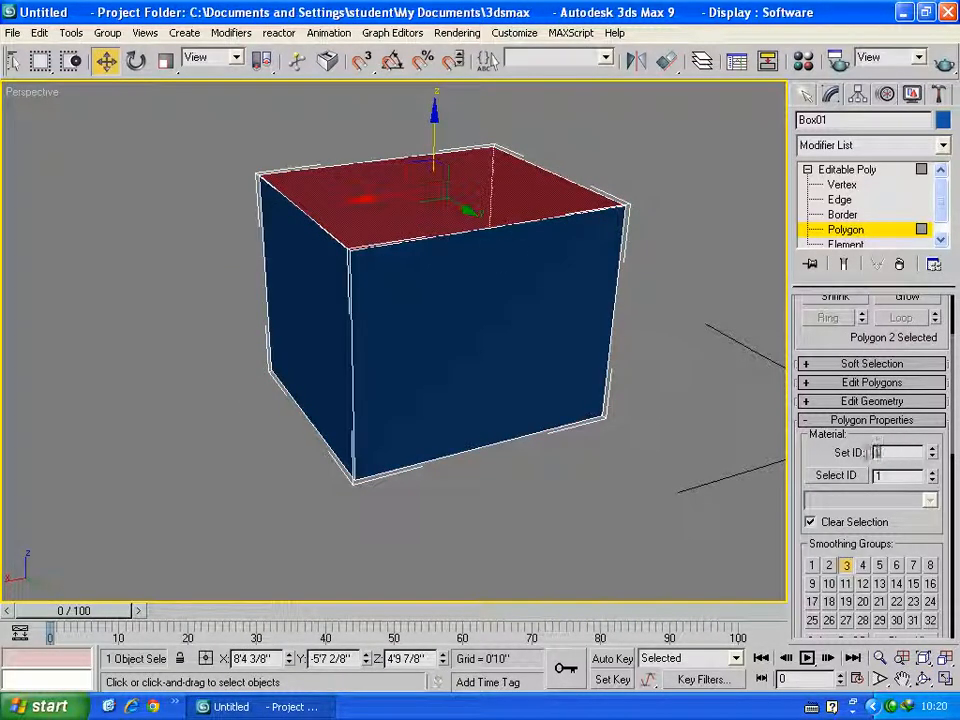
key("Return")
Step: Select the box's bottom polygon and set its material ID to 3
left_click(922, 679)
left_click_drag(440, 460, 369, 294)
right_click(369, 294)
left_click(396, 354)
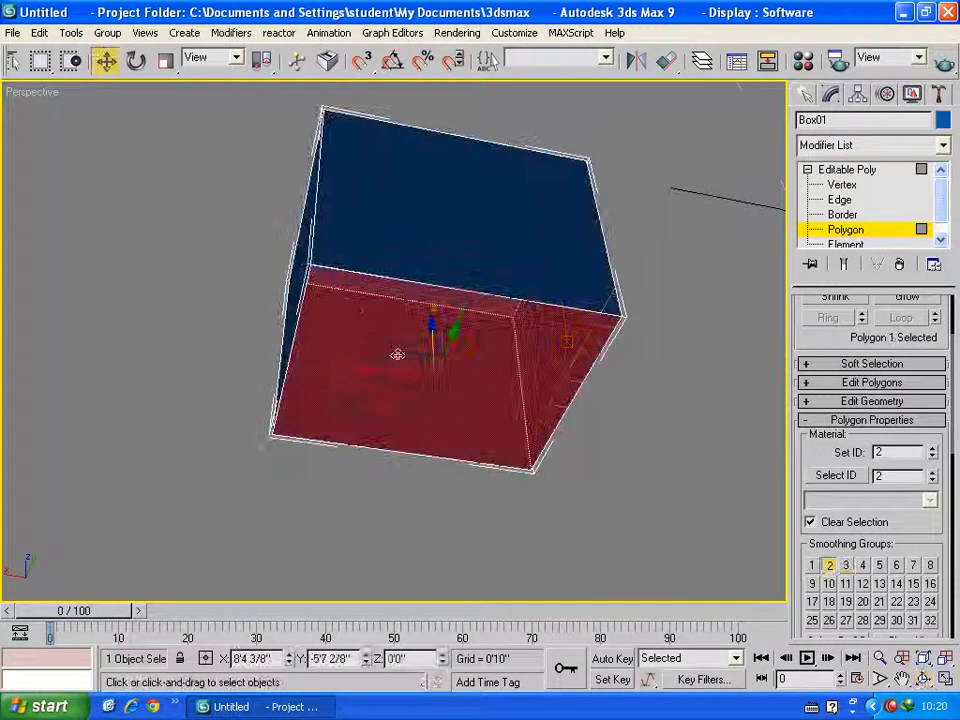
left_click_drag(886, 453, 824, 444)
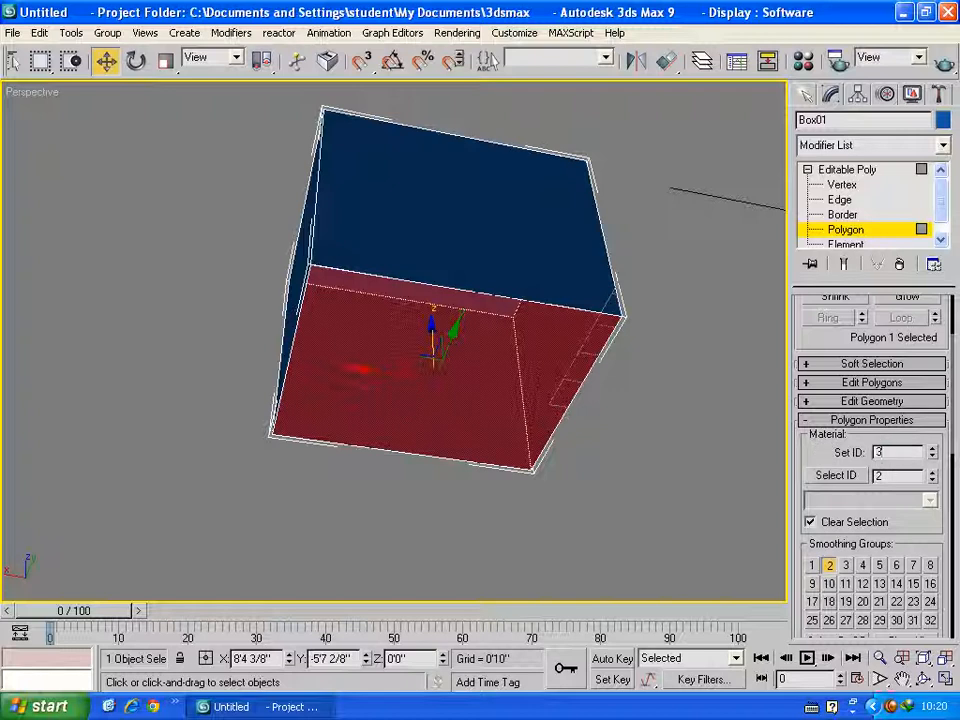
left_click(826, 464)
mouse_move(816, 454)
left_mouse_down()
mouse_move(818, 491)
mouse_move(822, 445)
left_mouse_up()
left_click(924, 679)
left_click_drag(482, 332, 443, 437)
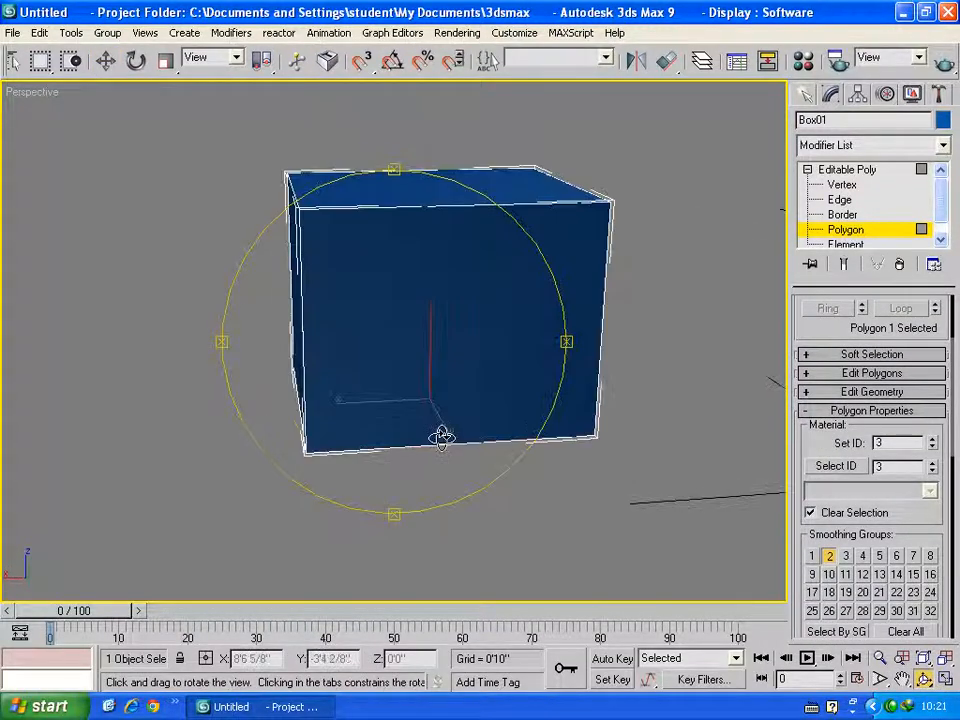
Step: Leave polygon editing and apply the 02 - Default material from the Material Editor to the box
left_click(806, 95)
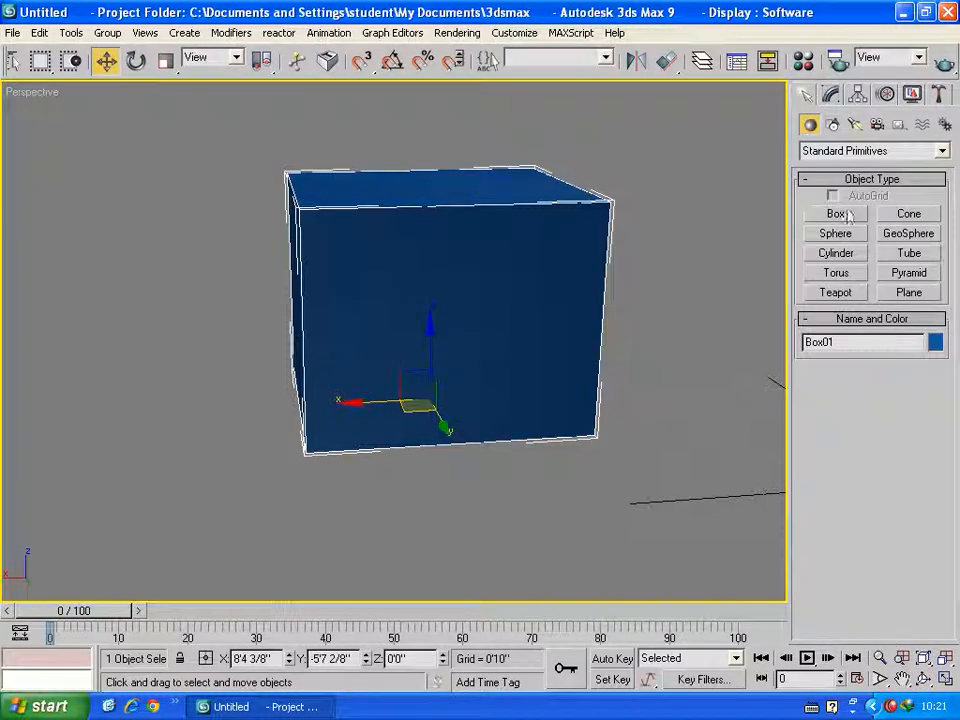
left_click(801, 62)
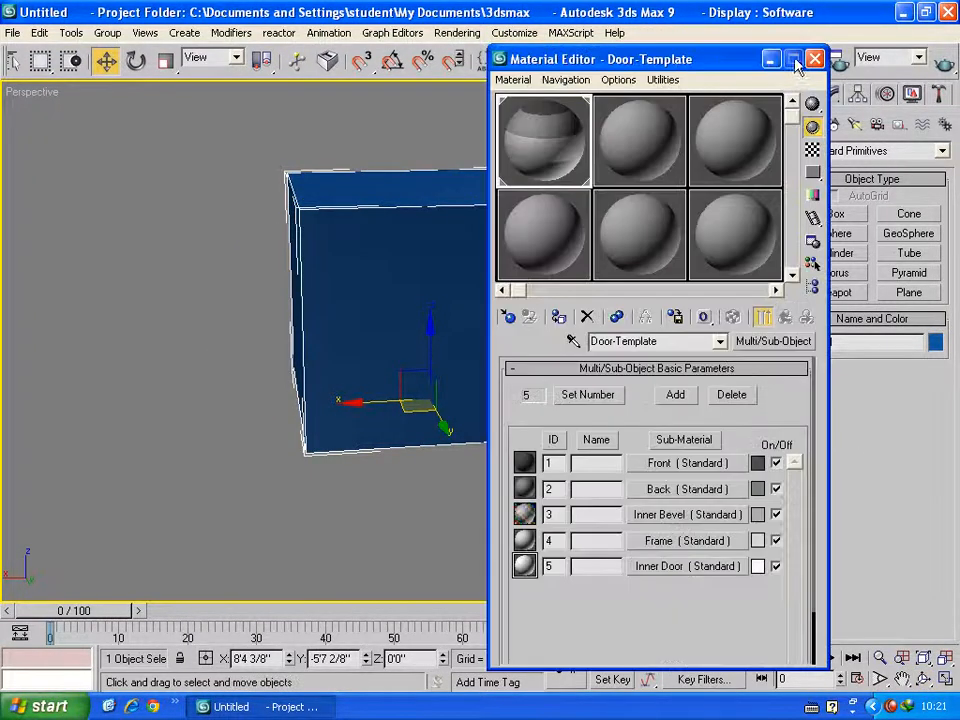
left_click(630, 164)
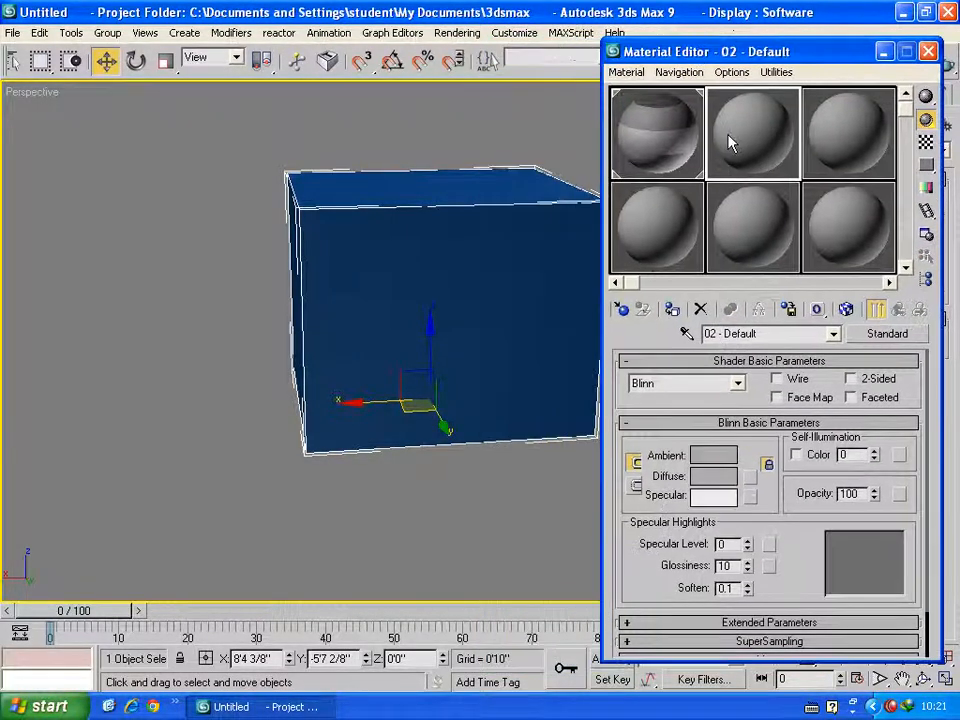
left_click_drag(729, 143, 476, 287)
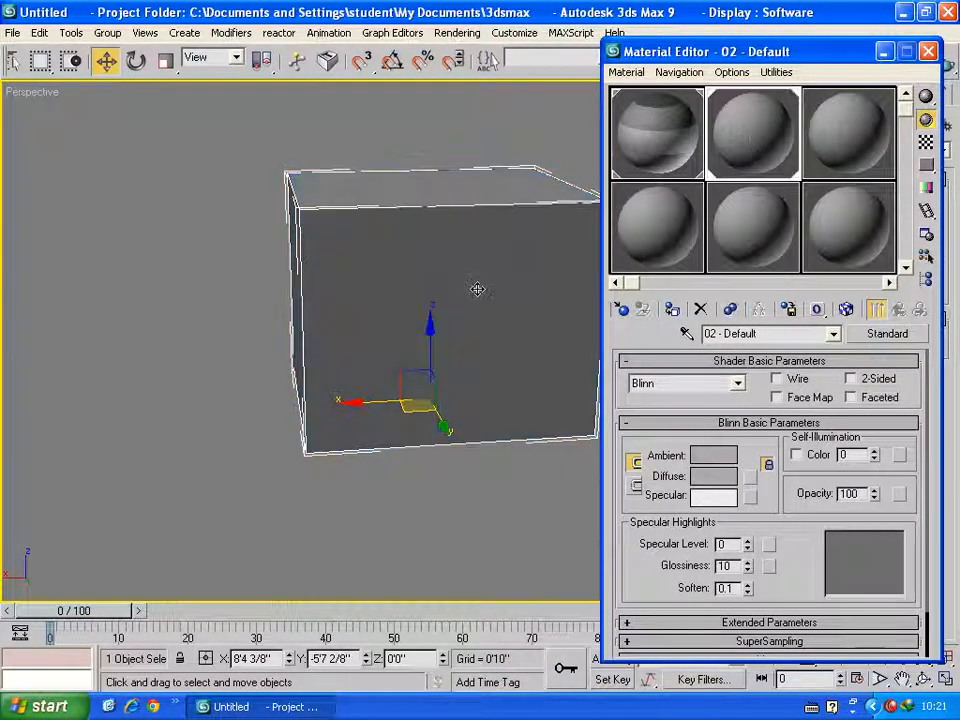
Step: Open the 3dsmax material library while choosing a material type for 02 - Default, and compare it with the new material types
left_click(885, 337)
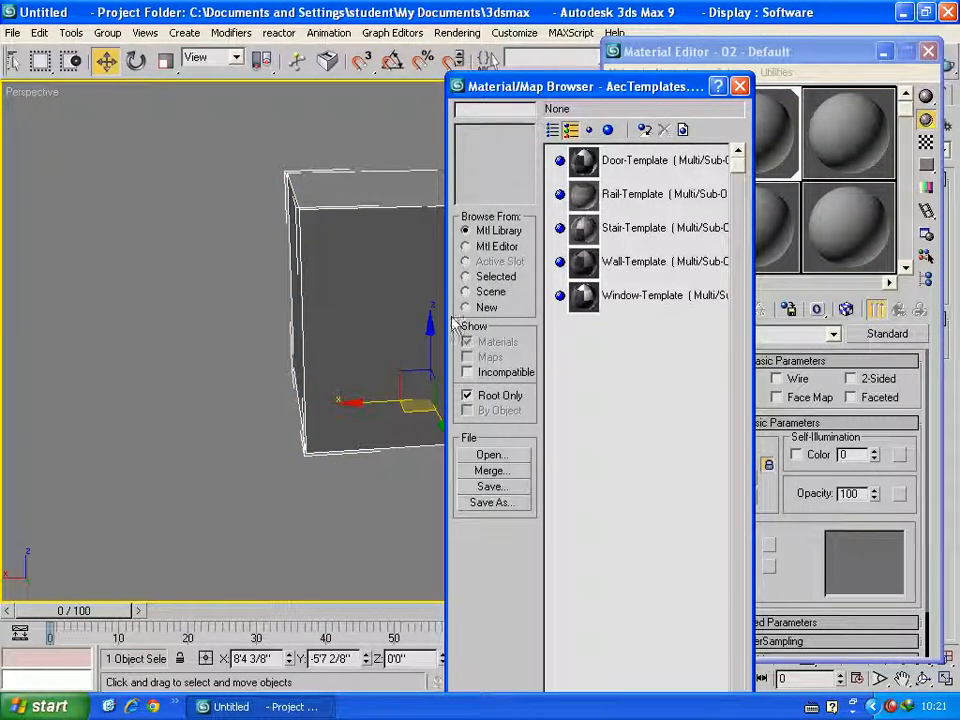
left_click(495, 457)
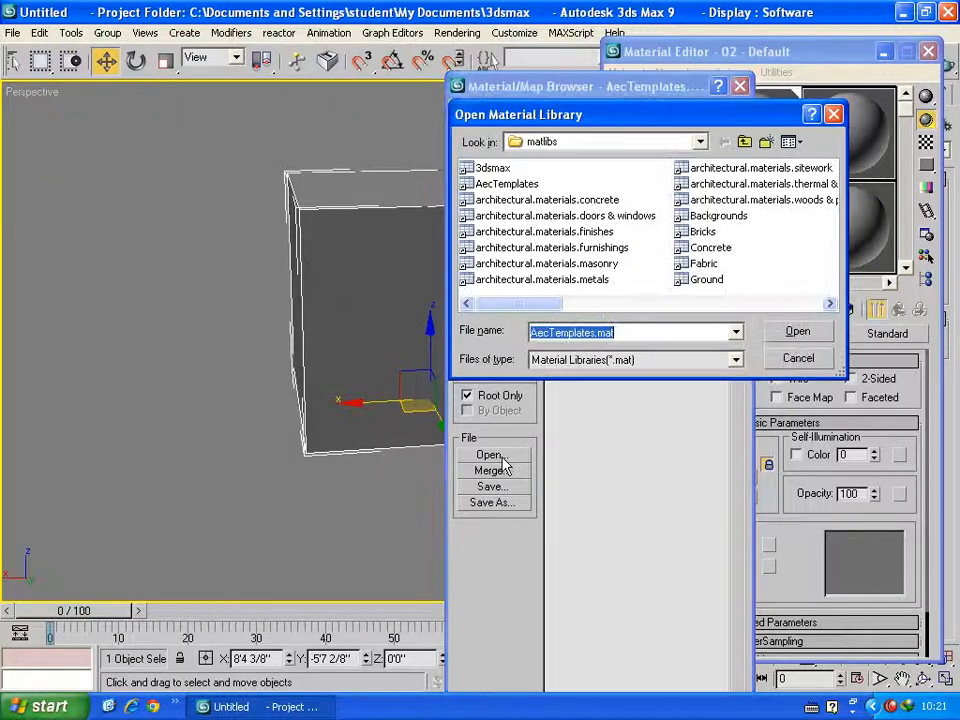
double_click(481, 169)
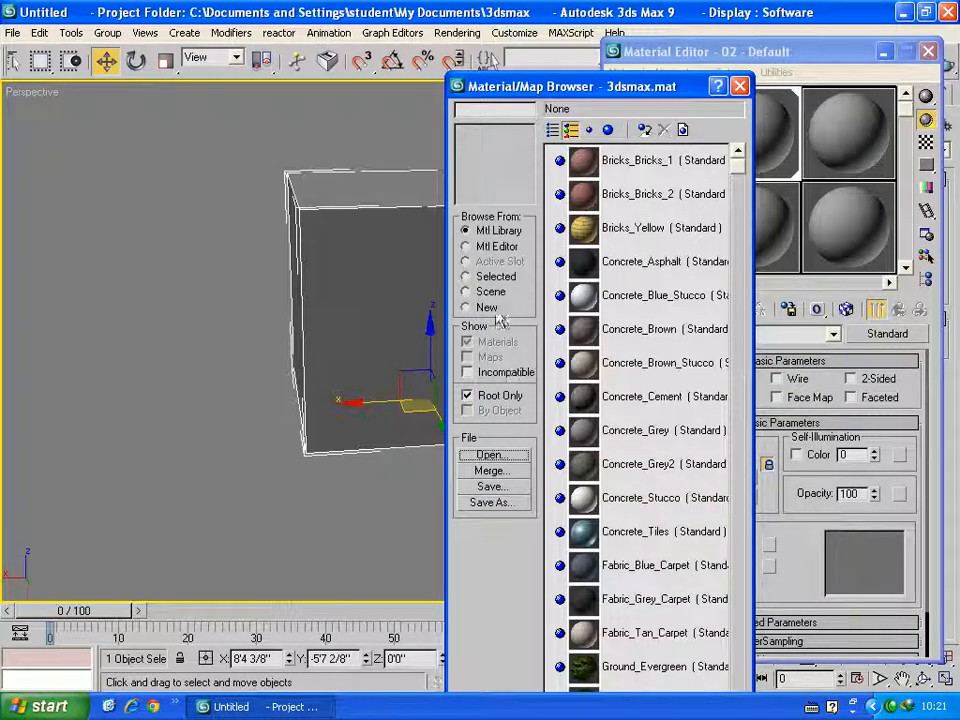
left_click(466, 307)
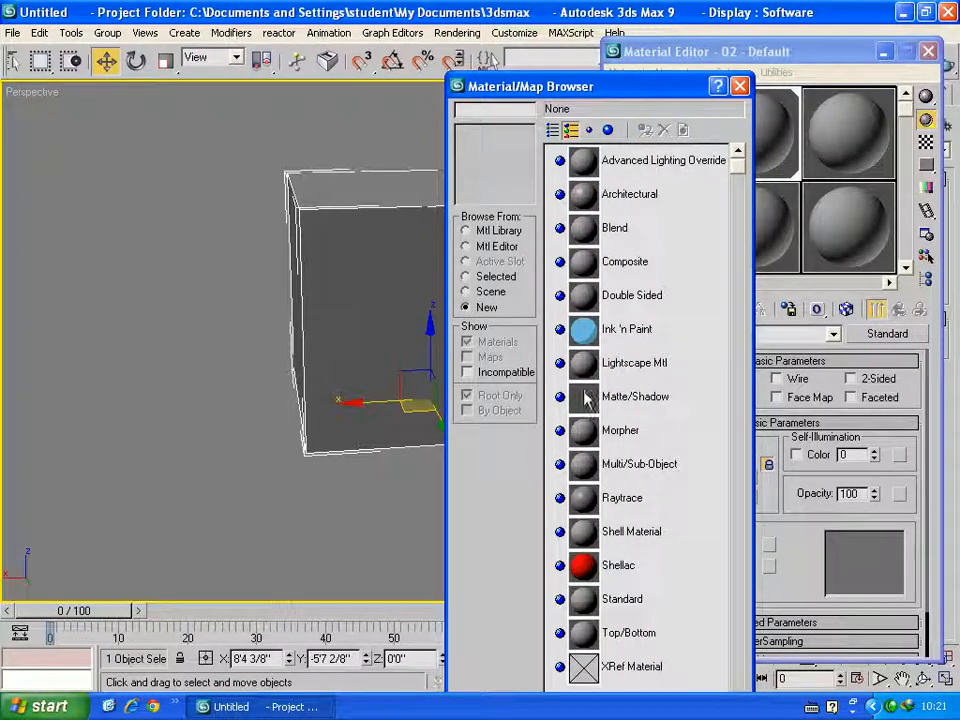
left_click(469, 232)
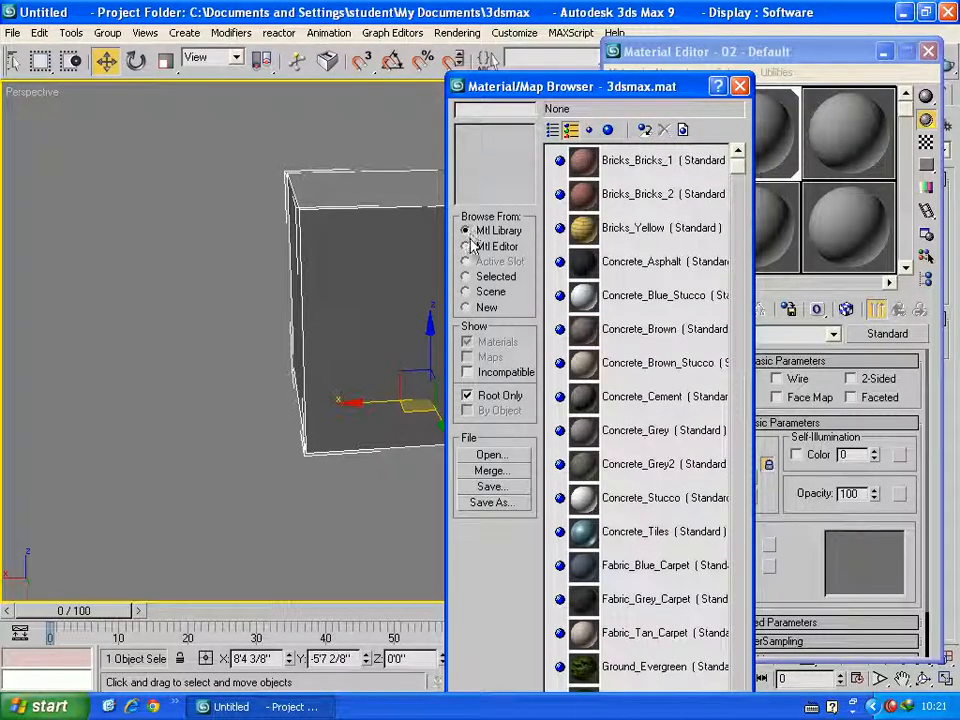
Step: Browse the new material types and display them as a plain text list without preview thumbnails
left_click(481, 312)
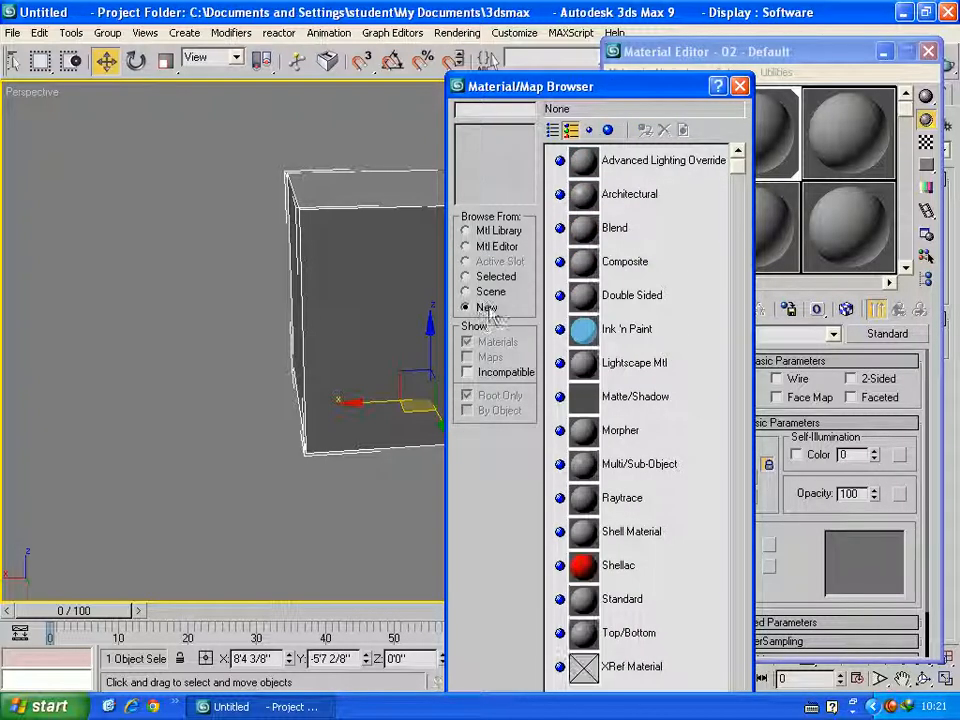
left_click(553, 130)
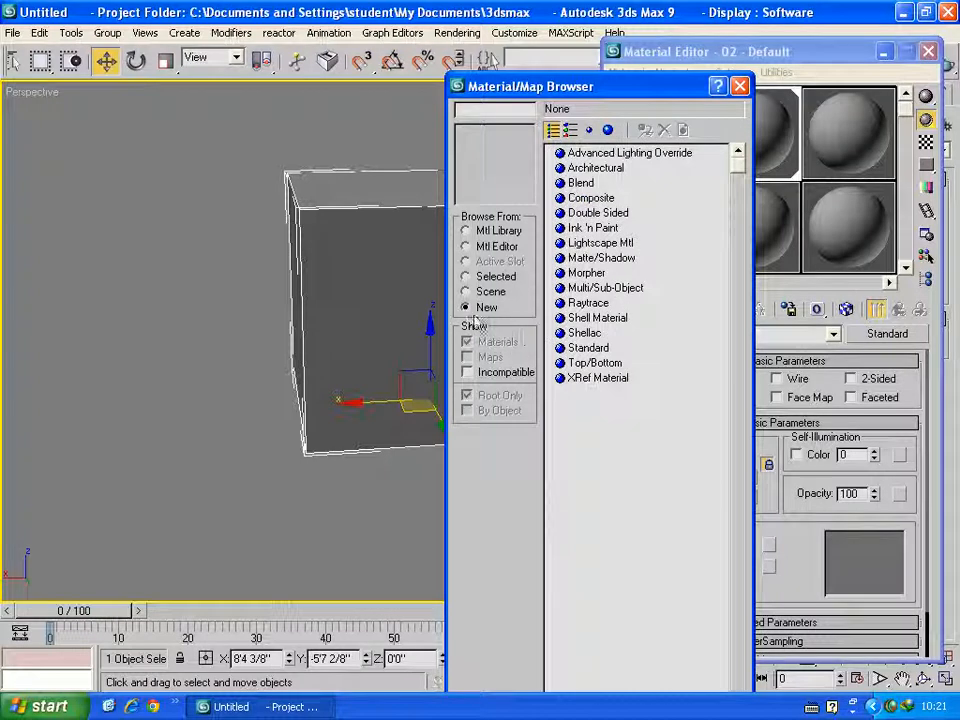
left_click(570, 130)
left_click(589, 130)
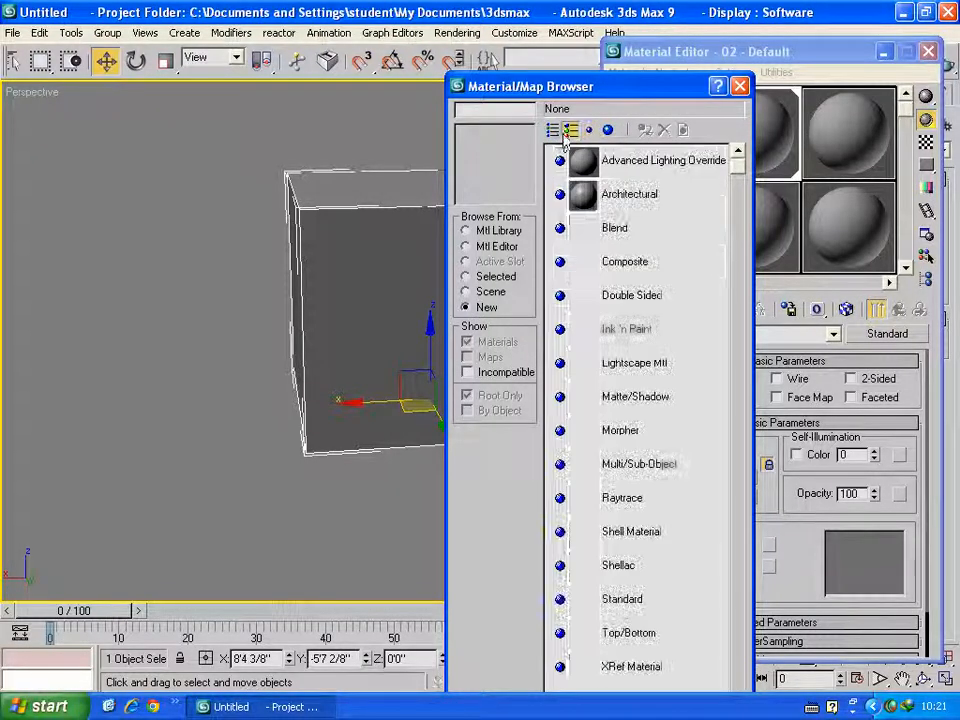
left_click(569, 131)
left_click(553, 131)
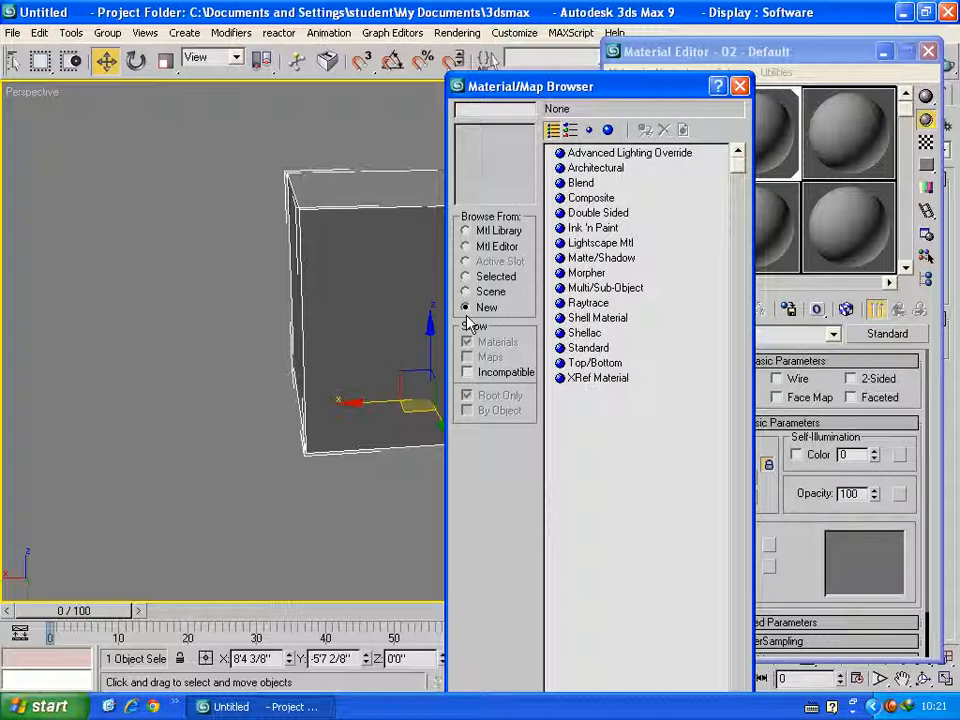
Step: Change the 02 - Default material to the Multi/Sub-Object type, discarding the old material
left_click(585, 291)
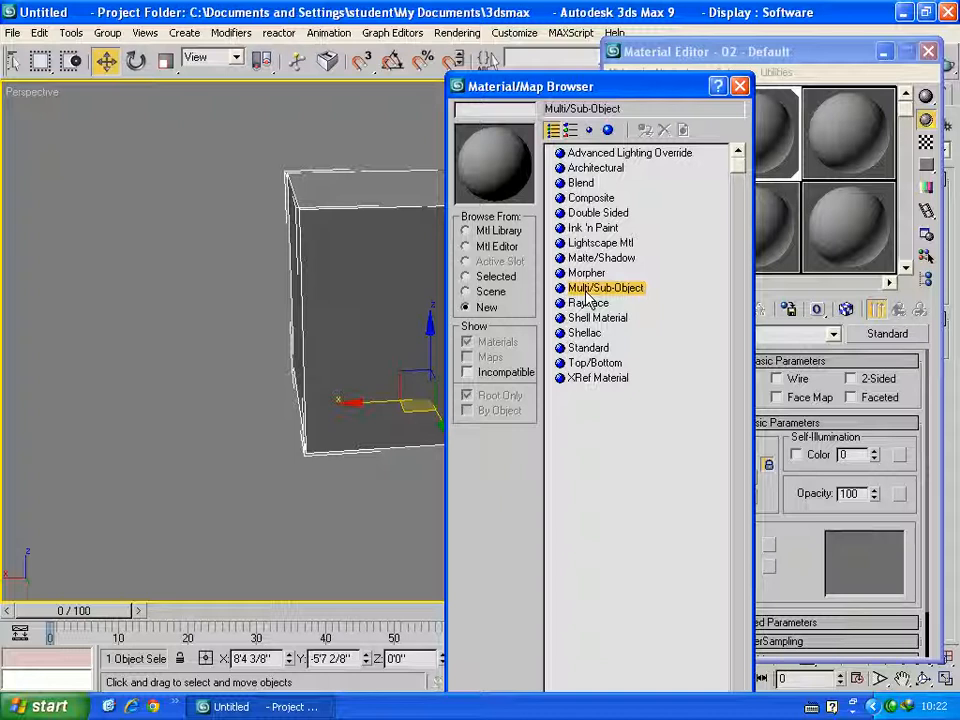
left_click_drag(695, 86, 395, 83)
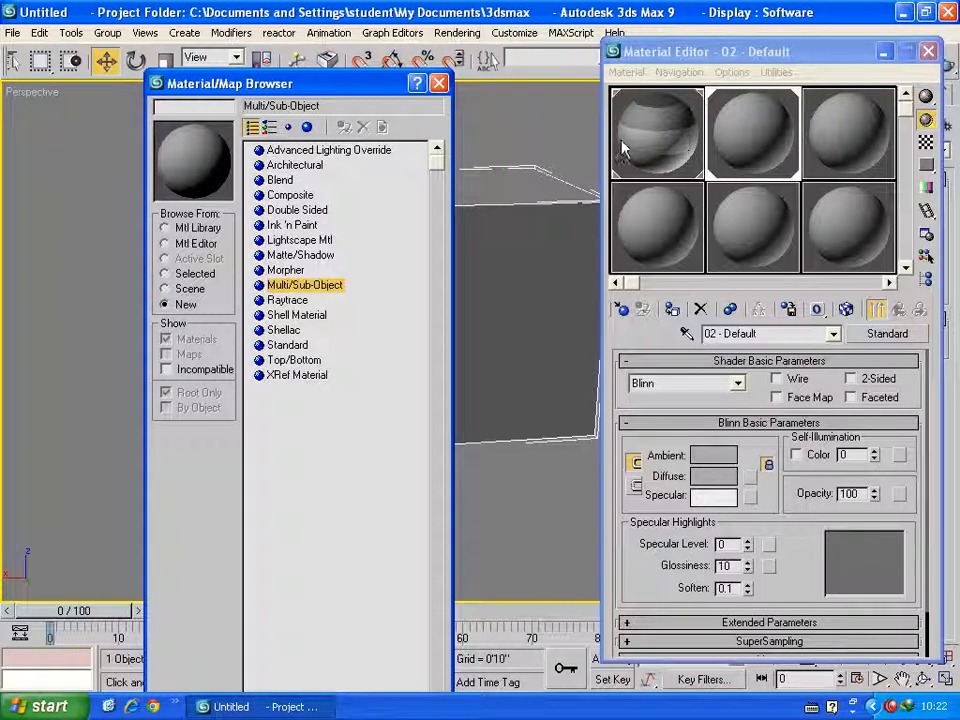
left_click_drag(316, 84, 489, 62)
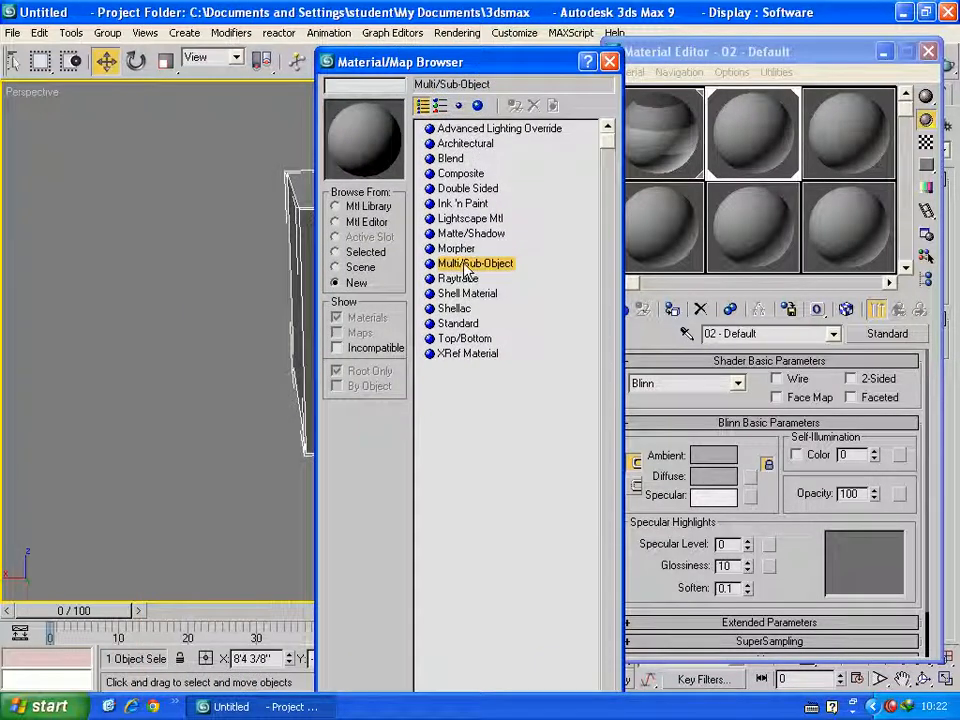
double_click(464, 267)
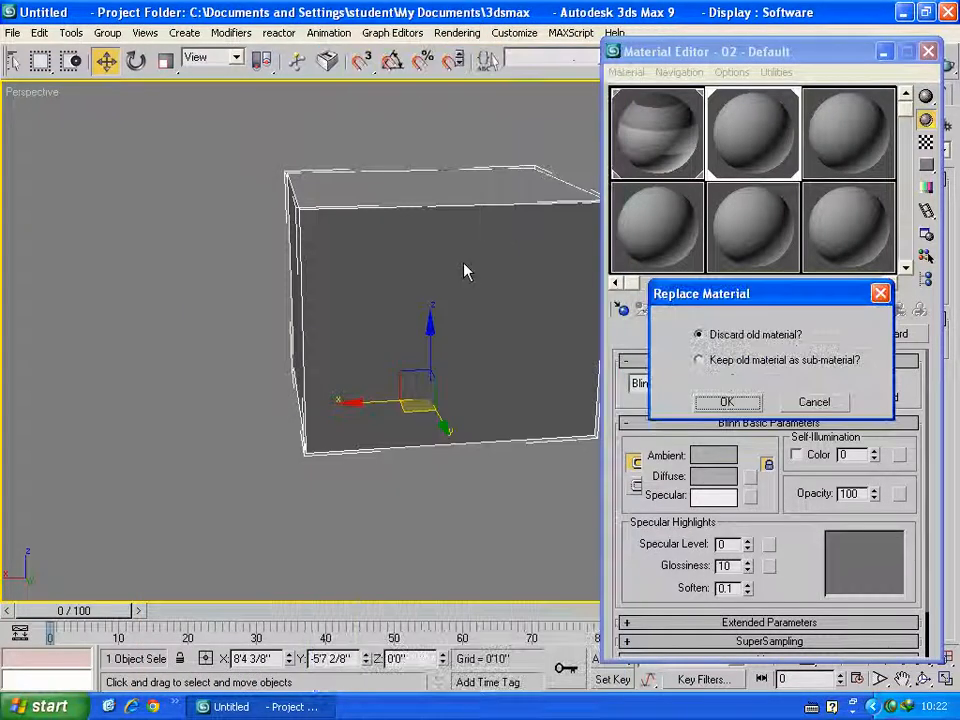
left_click(727, 401)
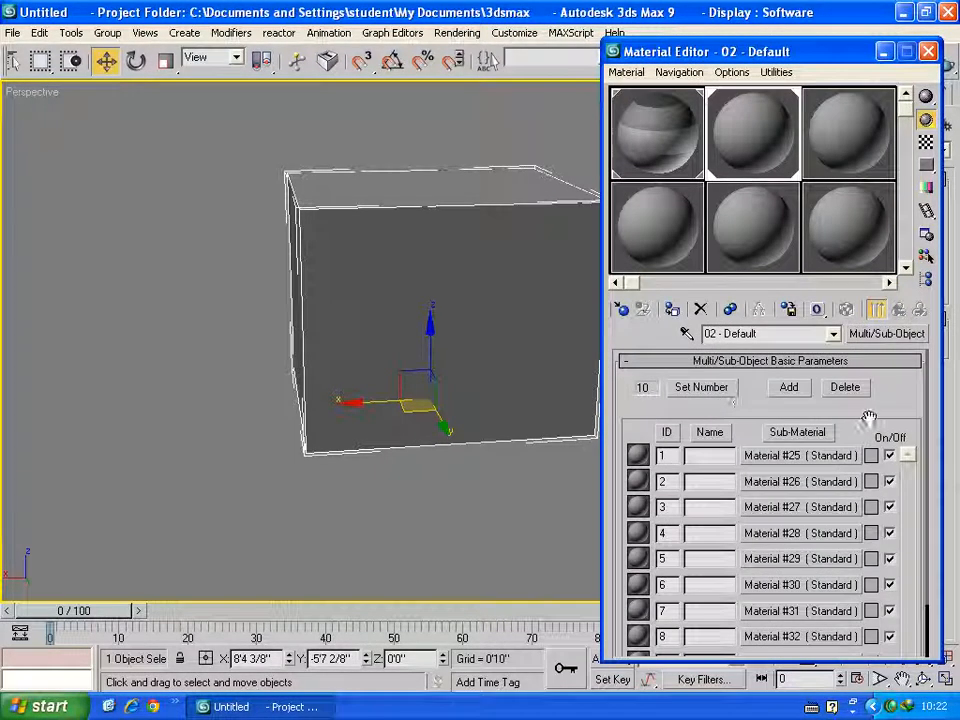
Step: Enlarge the Material Editor to fit the whole sub-material list and add an eleventh sub-material
left_click_drag(868, 418, 876, 317)
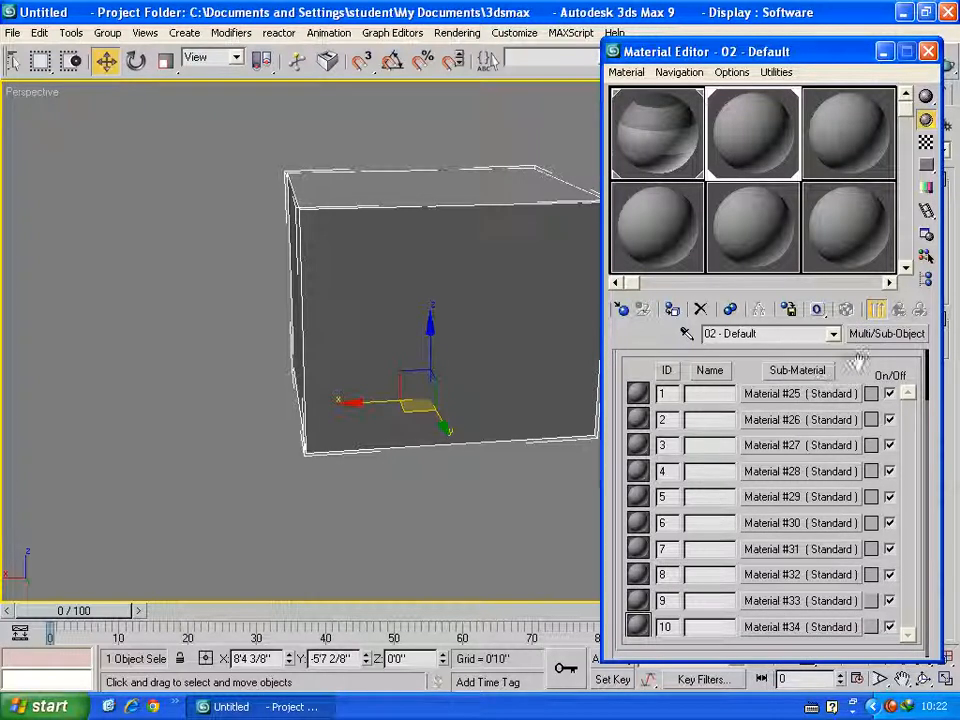
left_click_drag(861, 371, 878, 348)
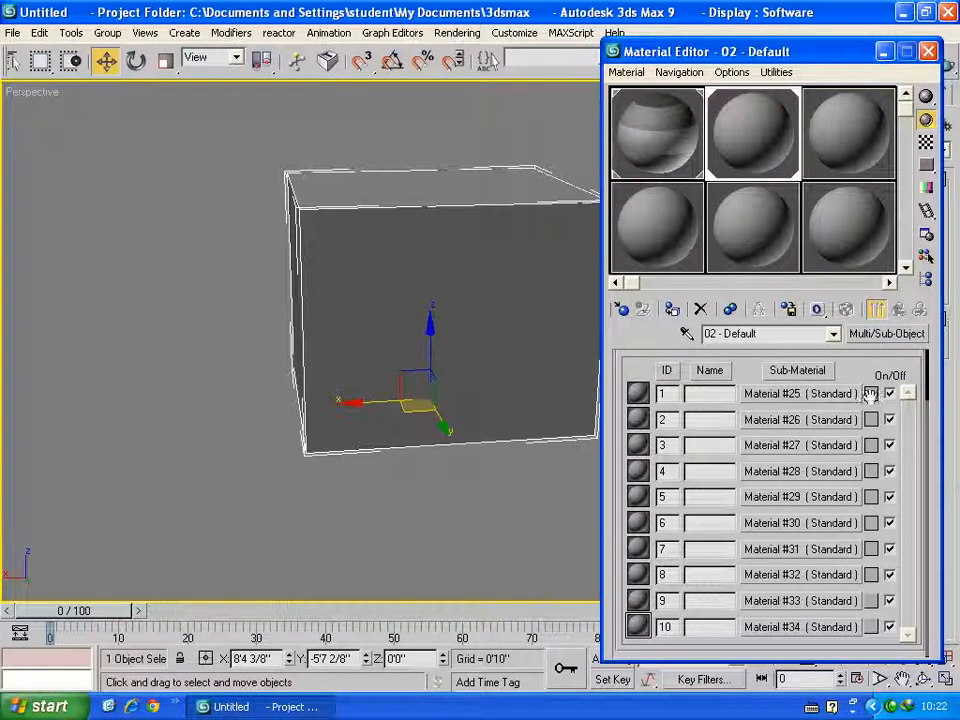
left_click_drag(877, 378, 876, 440)
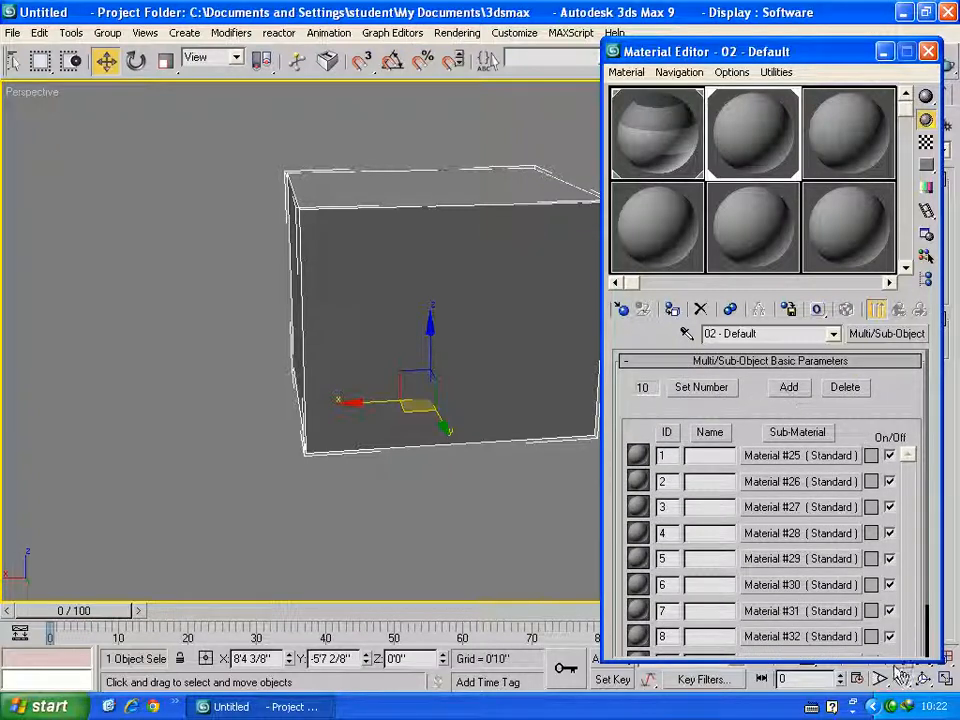
left_click_drag(735, 52, 703, 0)
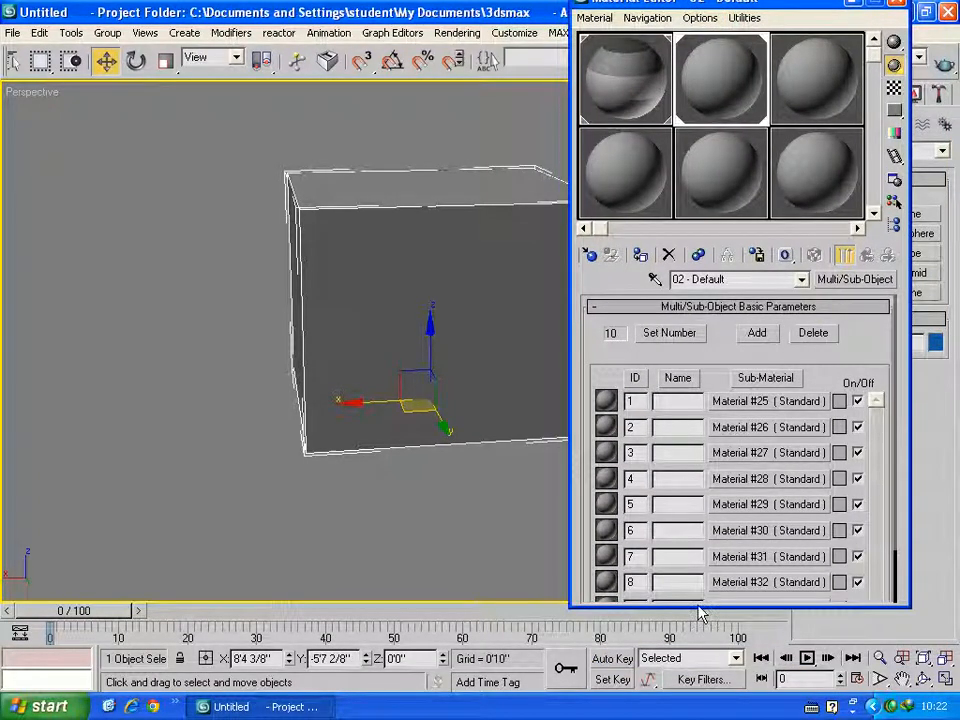
left_click_drag(697, 606, 660, 688)
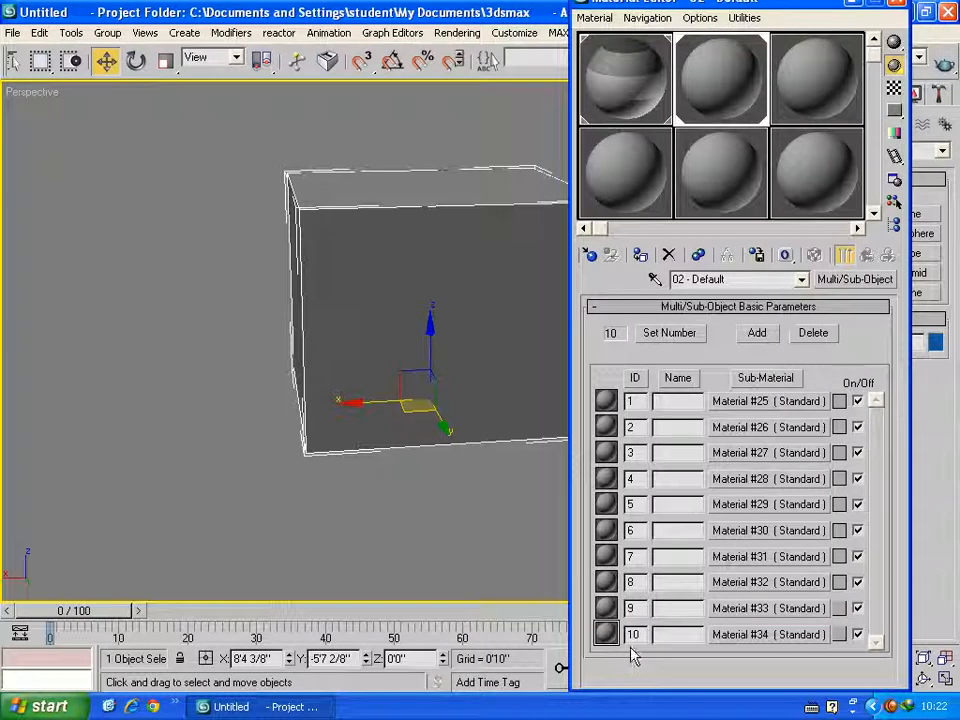
left_click(755, 337)
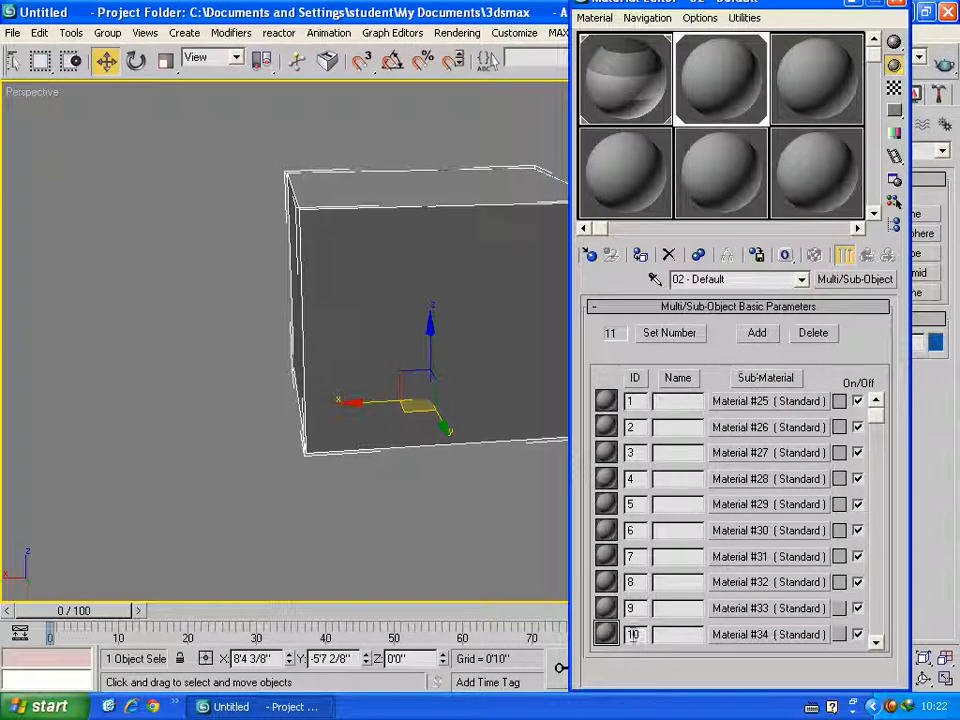
left_click(876, 642)
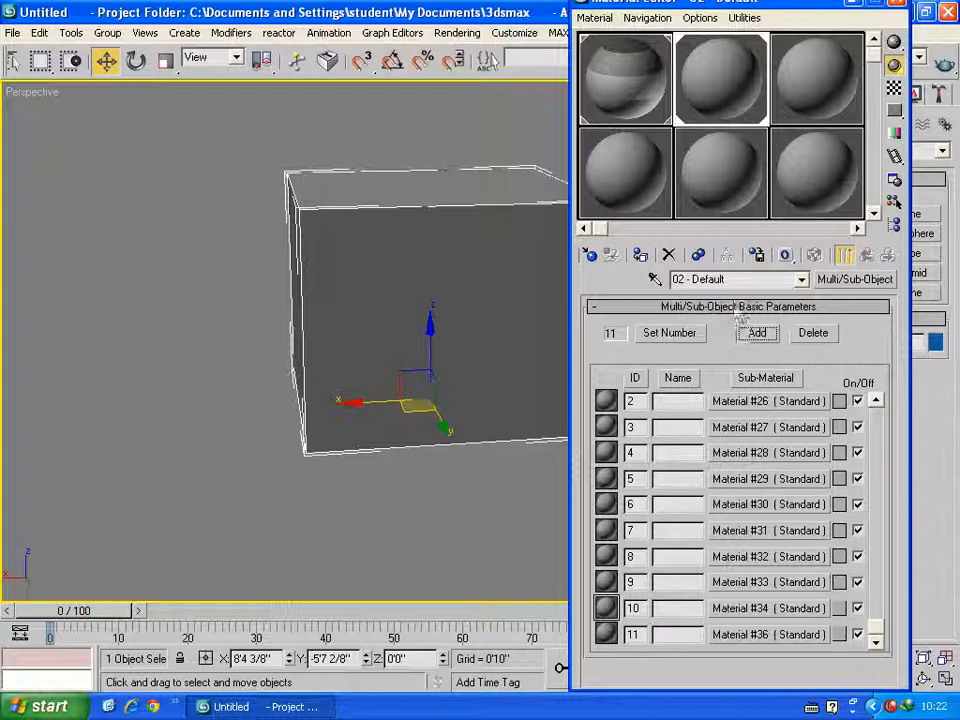
Step: Add a twelfth sub-material, and delete sub-materials until only IDs 1 to 3 remain
left_click(760, 343)
left_click(875, 643)
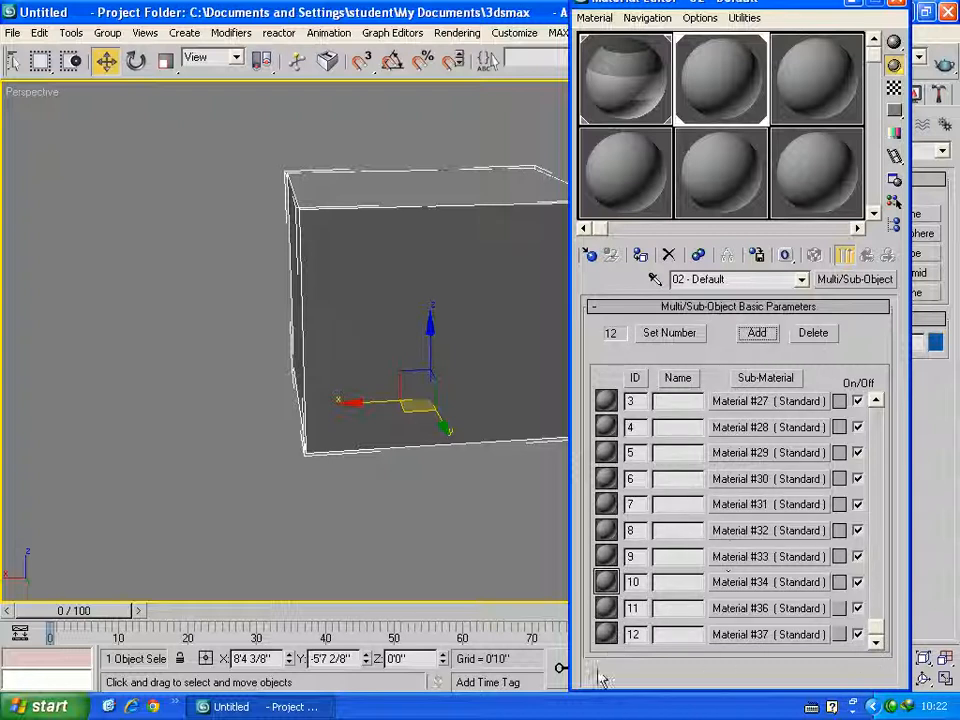
left_click(808, 336)
left_click(810, 336)
left_click(810, 336)
left_click(810, 336)
left_click(810, 336)
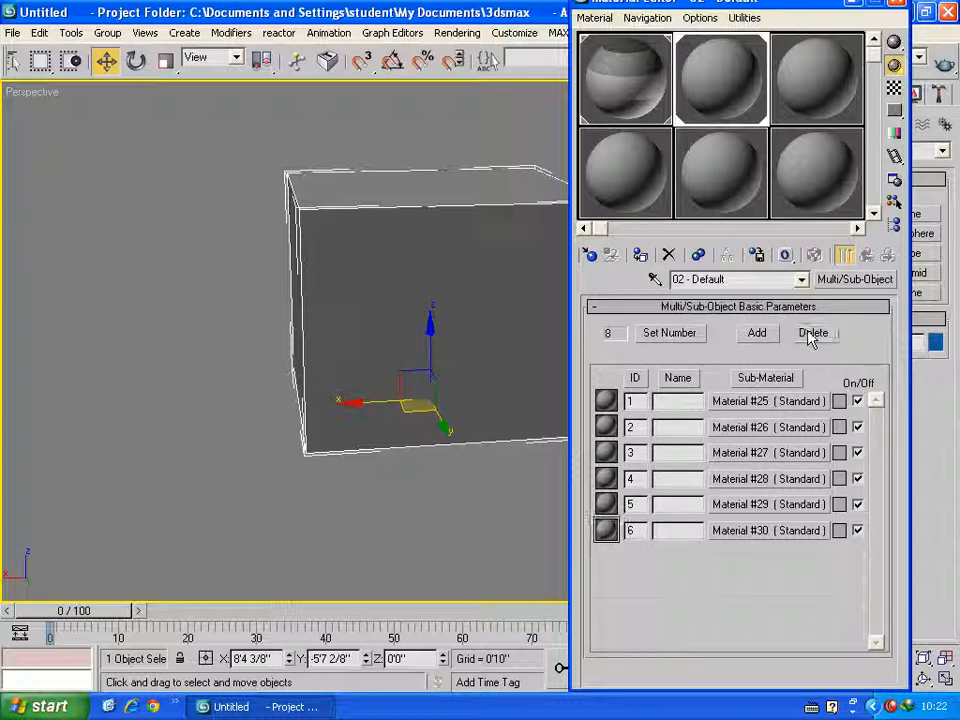
left_click(812, 334)
left_click(812, 334)
left_click(812, 334)
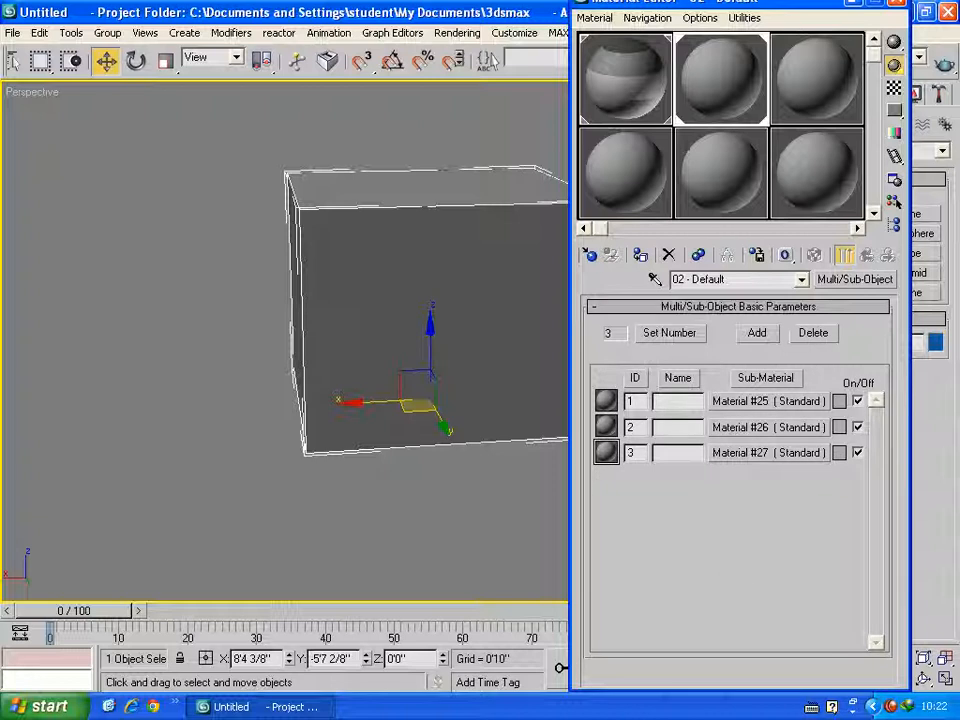
Step: Set the colour of sub-material 1 to bright red and sub-material 2 to saturated green
left_click(840, 404)
left_click_drag(418, 140, 379, 122)
left_click(430, 281)
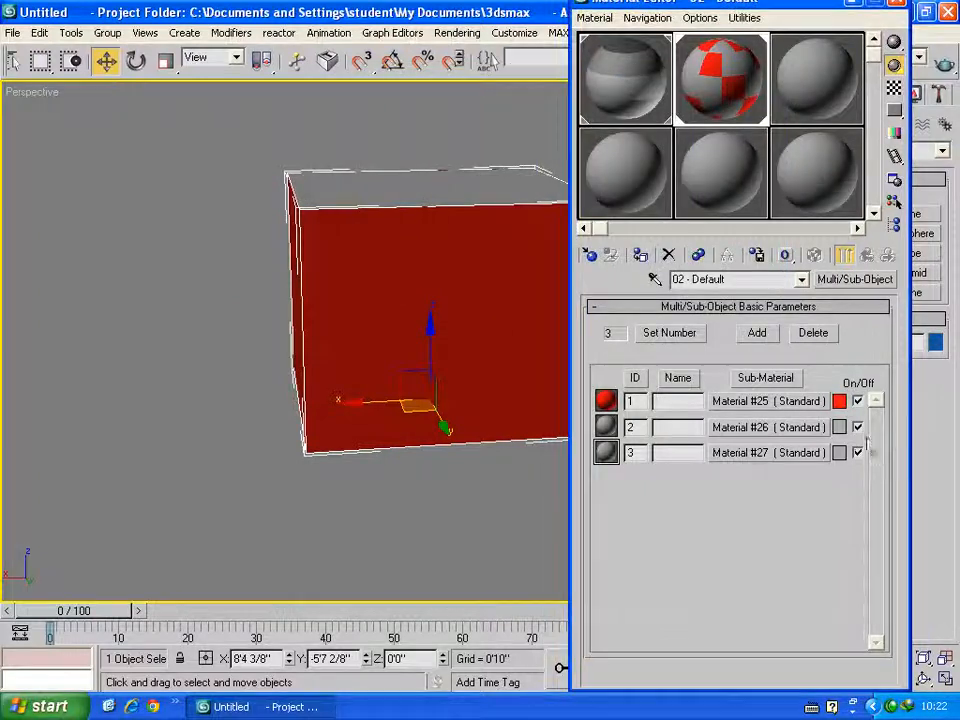
left_click(840, 427)
left_click_drag(489, 161, 428, 122)
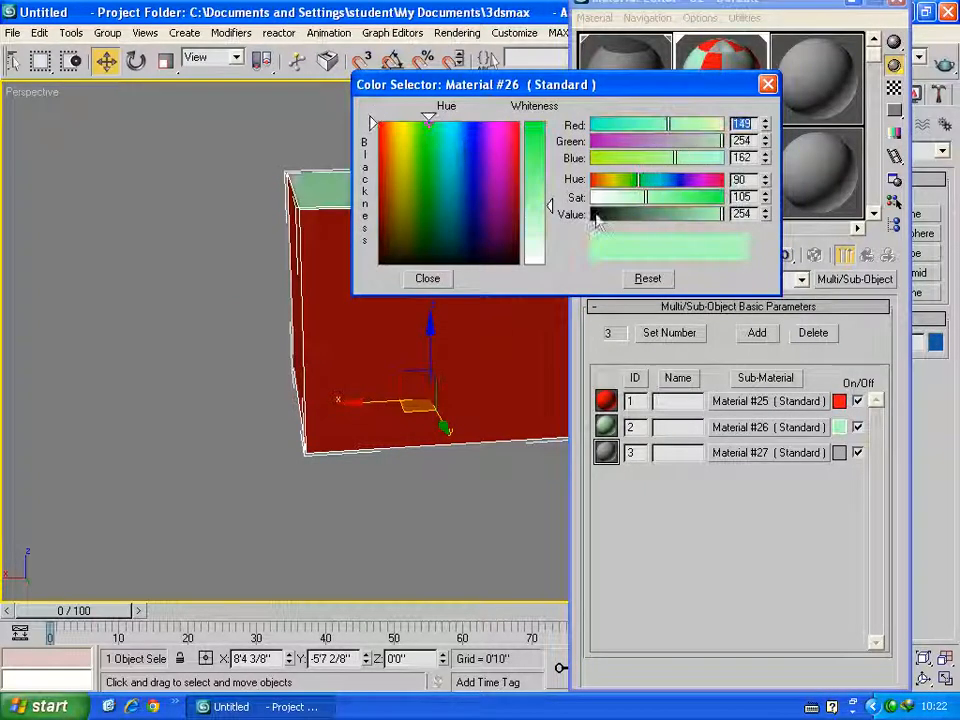
left_click_drag(548, 222, 548, 140)
left_click(427, 278)
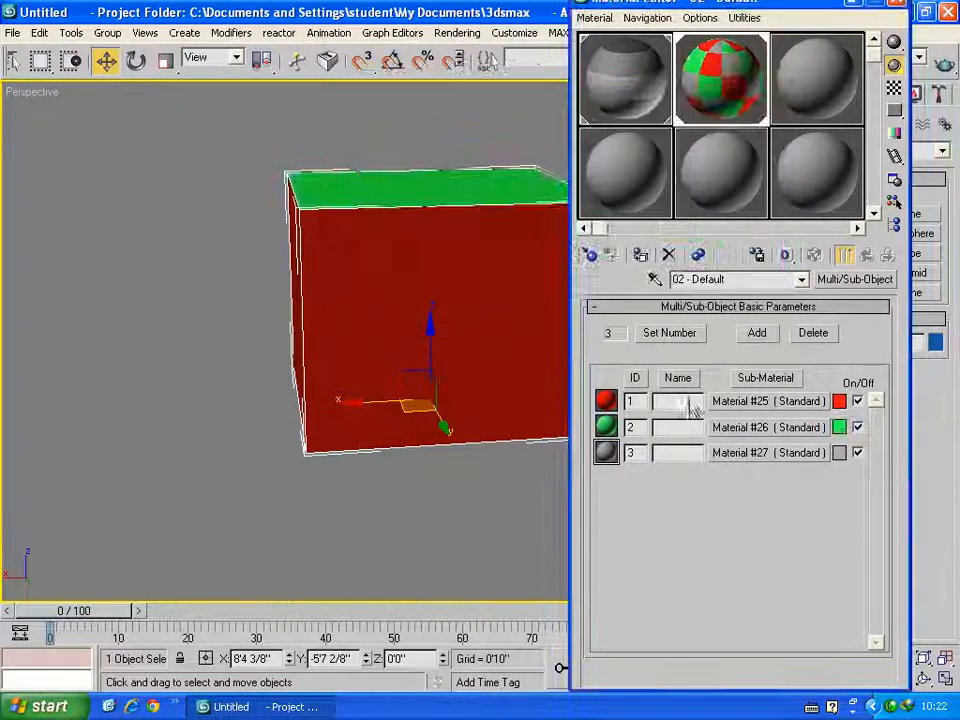
Step: Set the colour of sub-material 3 to saturated blue and check the colours on the box's sides and underside
left_click(839, 453)
left_click_drag(439, 135, 476, 122)
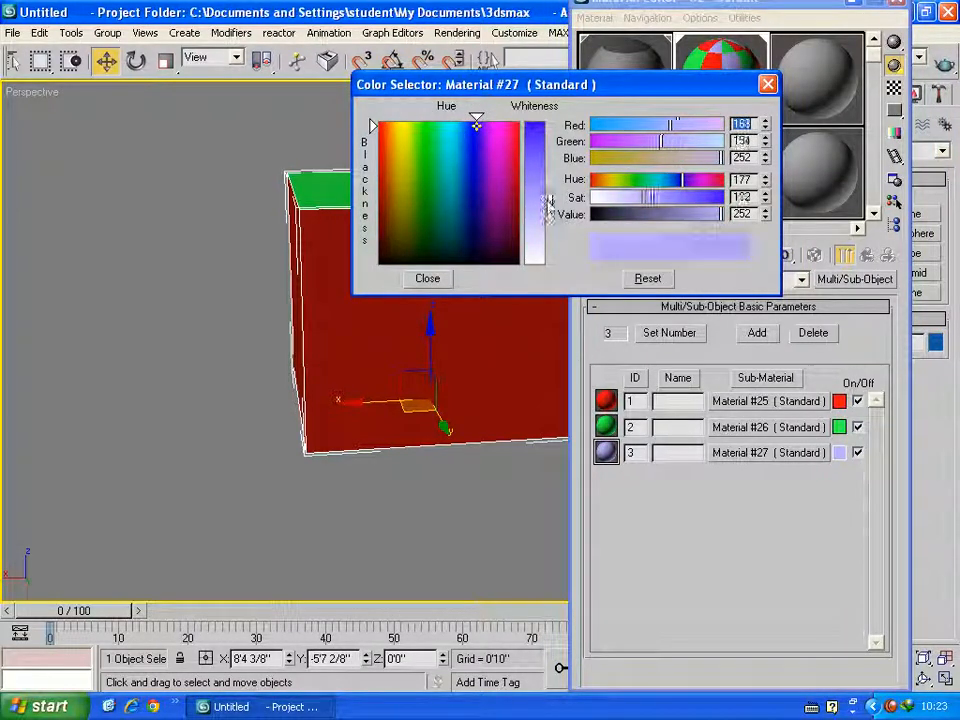
left_click_drag(548, 208, 548, 124)
left_click(428, 278)
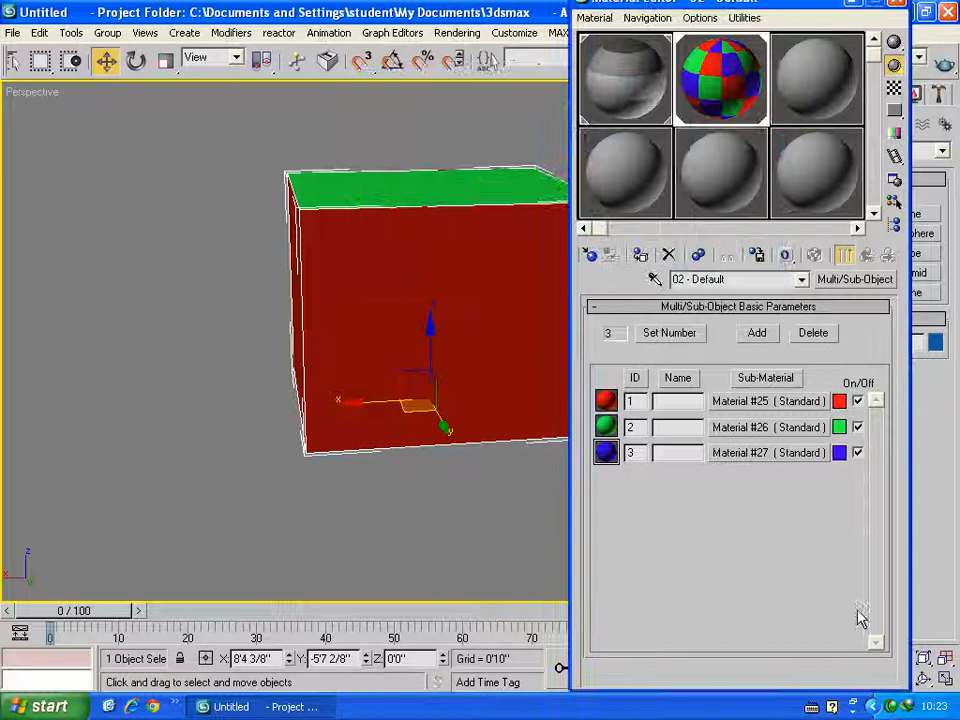
left_click(895, 3)
left_click(923, 679)
mouse_move(430, 340)
left_mouse_down()
mouse_move(399, 349)
mouse_move(306, 244)
mouse_move(343, 381)
mouse_move(348, 348)
mouse_move(414, 334)
mouse_move(332, 392)
mouse_move(437, 369)
mouse_move(437, 322)
mouse_move(512, 332)
mouse_move(508, 324)
mouse_move(525, 343)
mouse_move(591, 360)
mouse_move(602, 334)
mouse_move(352, 370)
mouse_move(454, 345)
mouse_move(589, 381)
left_mouse_up()
key("m")
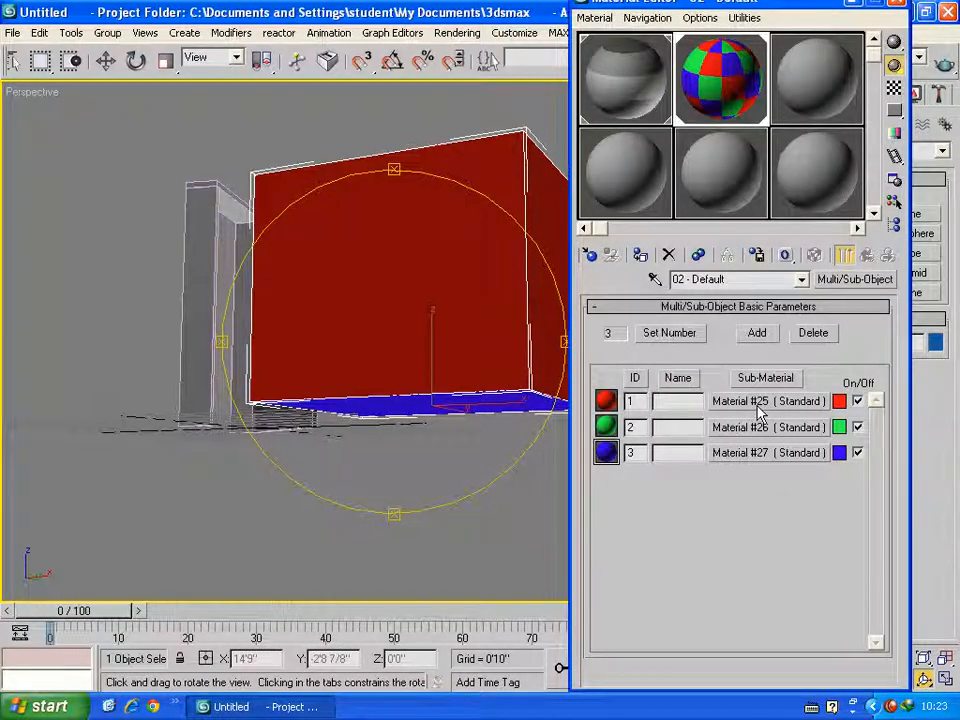
Step: Assign the yellow brick bitmap Yellobrk.JPG from the 3dsmax material library as the diffuse map of sub-material 1
left_click(758, 404)
left_click(734, 491)
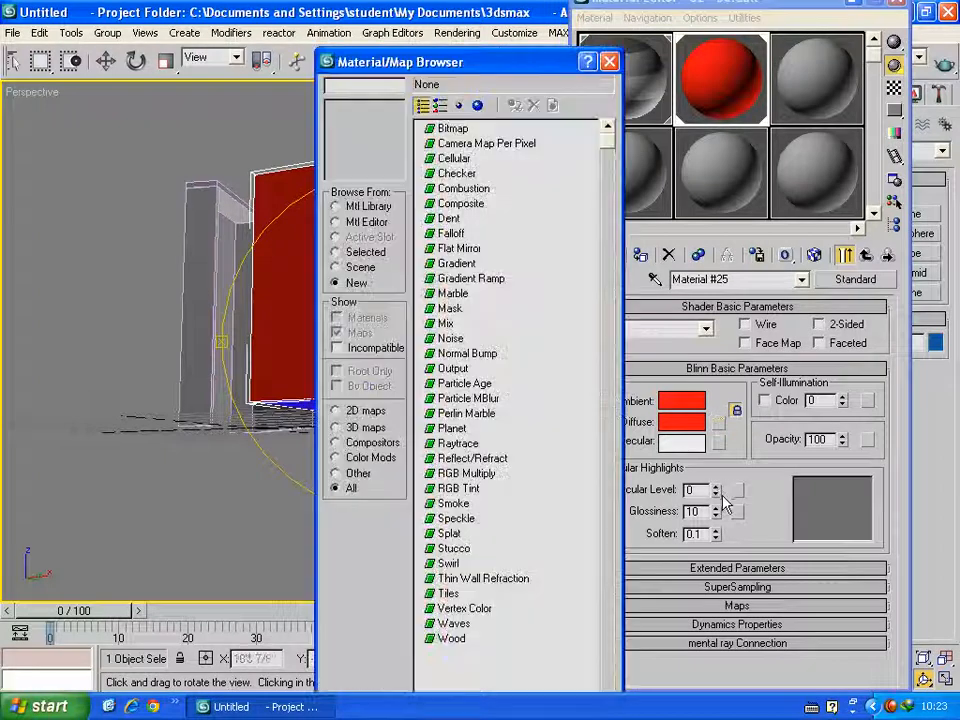
left_click(336, 207)
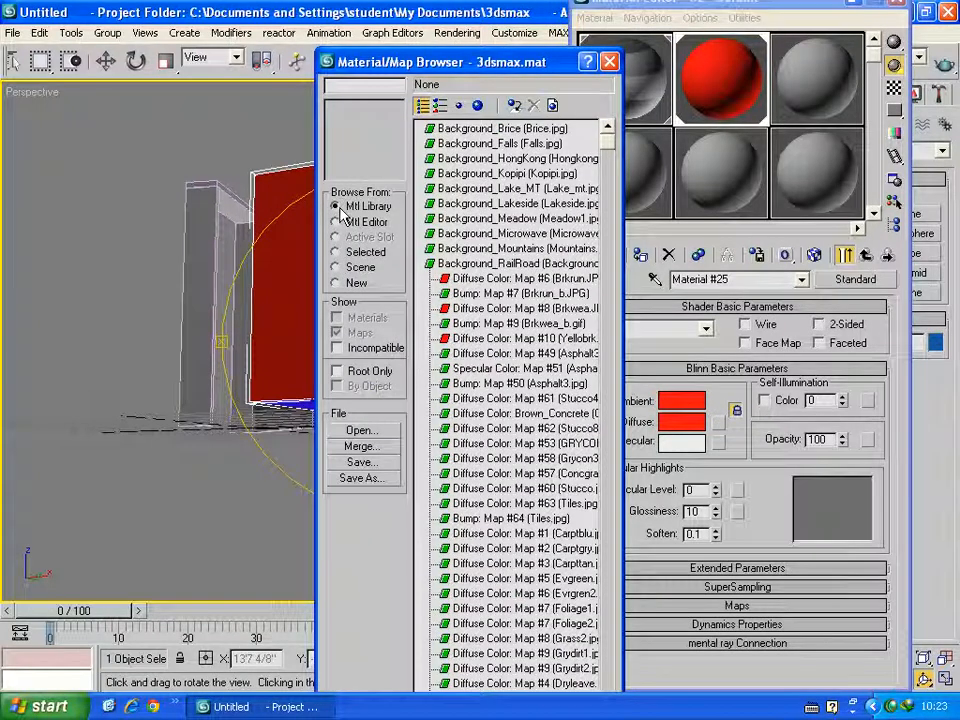
left_click(439, 105)
scroll(607, 220, "down", 1)
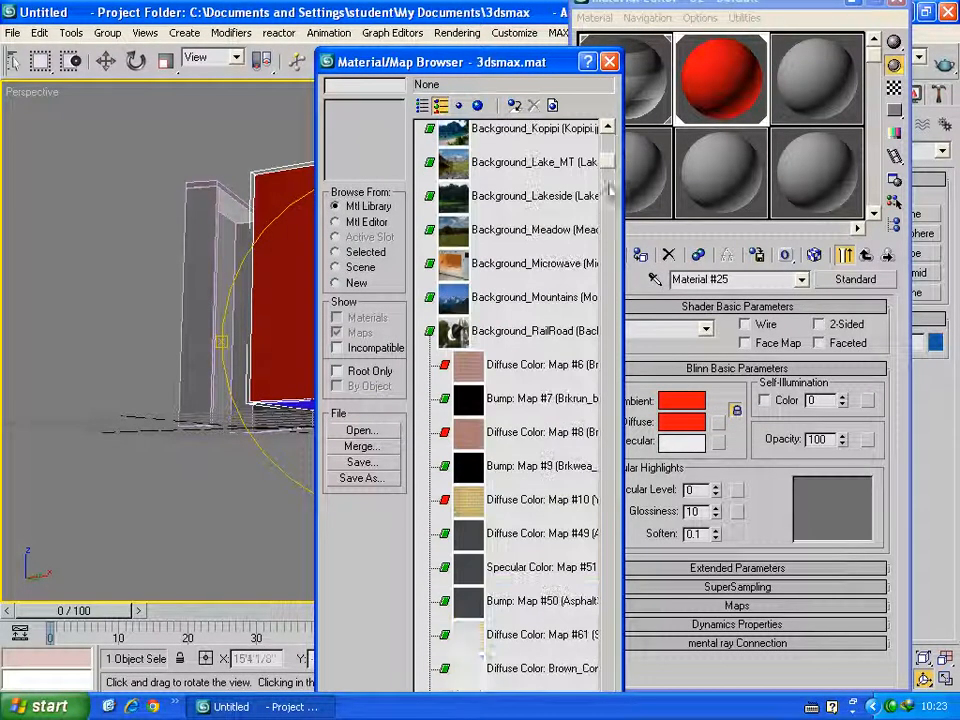
scroll(610, 220, "down", 3)
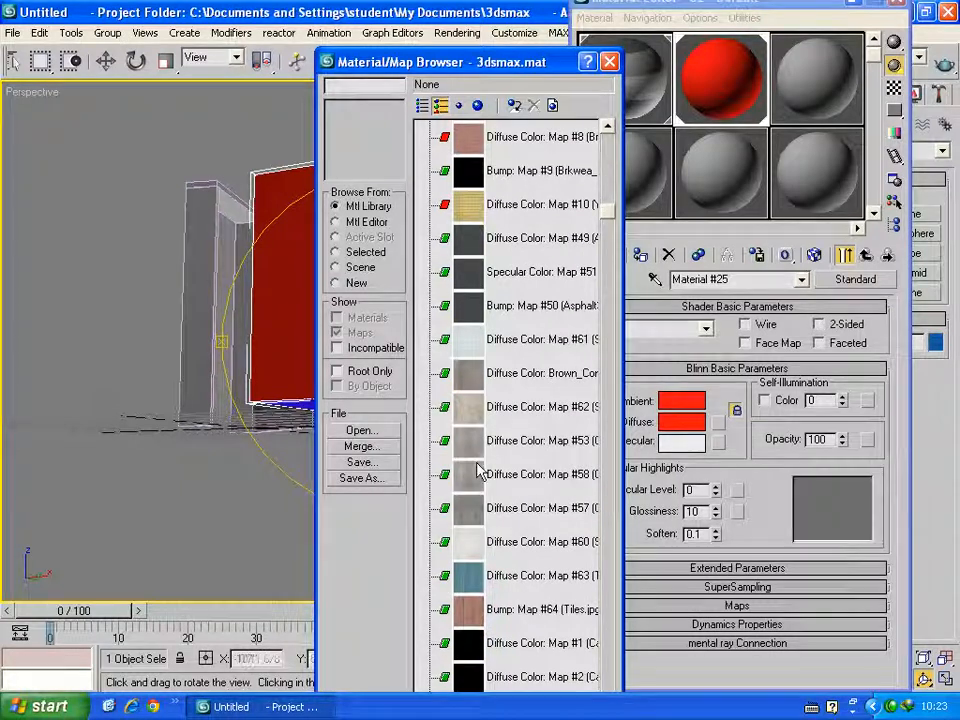
scroll(460, 420, "up", 1)
double_click(471, 260)
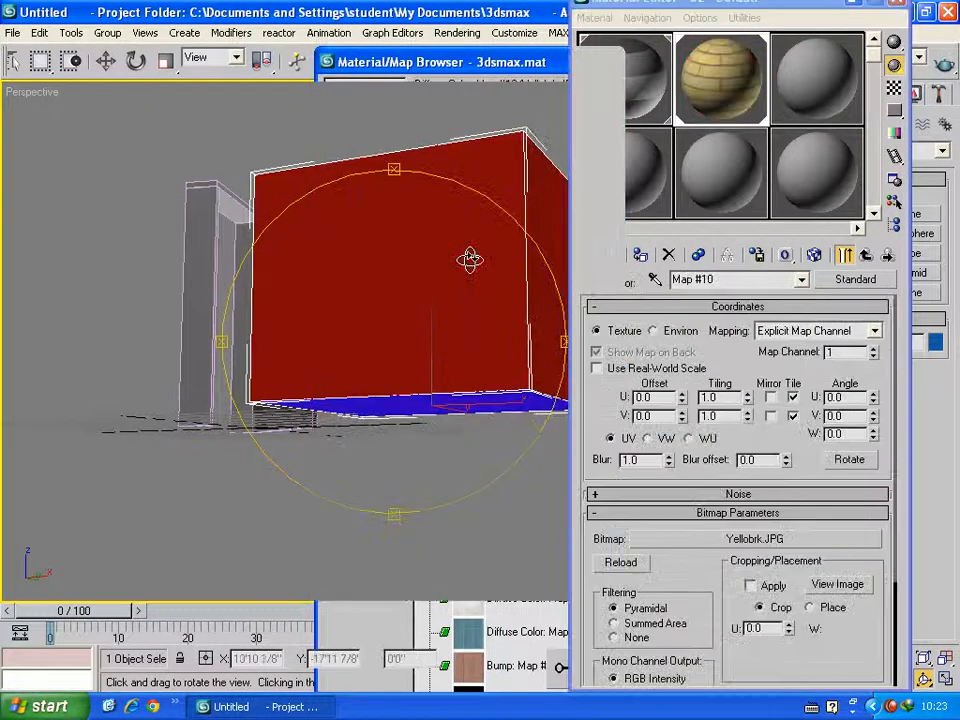
Step: Show the brick map on the box in the viewport and apply Texture Correction to the Perspective view
left_click(814, 255)
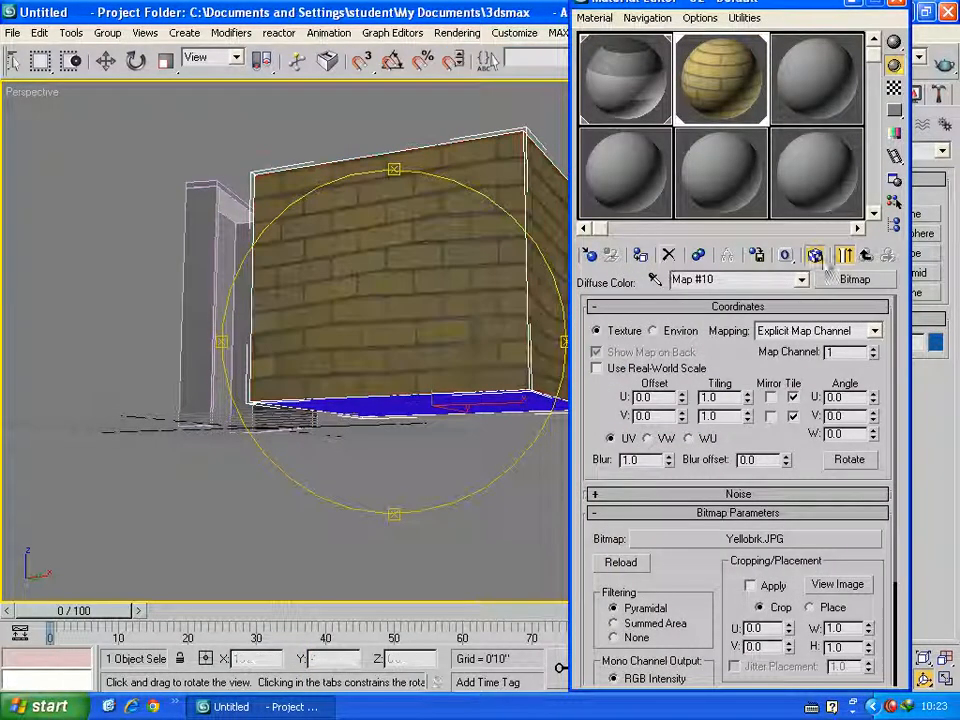
left_click(866, 256)
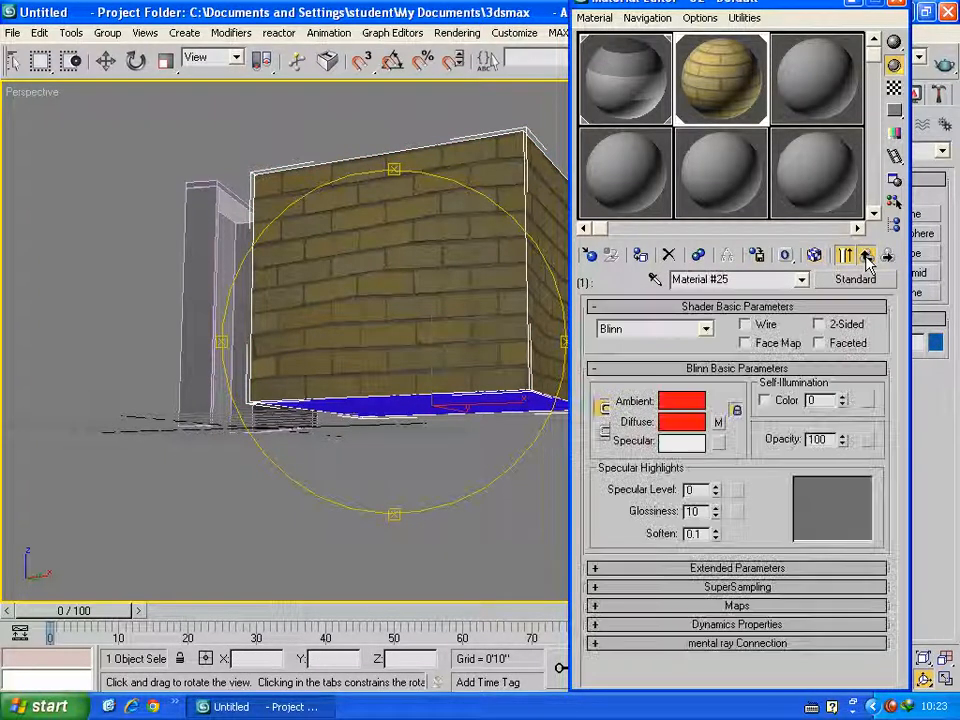
left_click(866, 257)
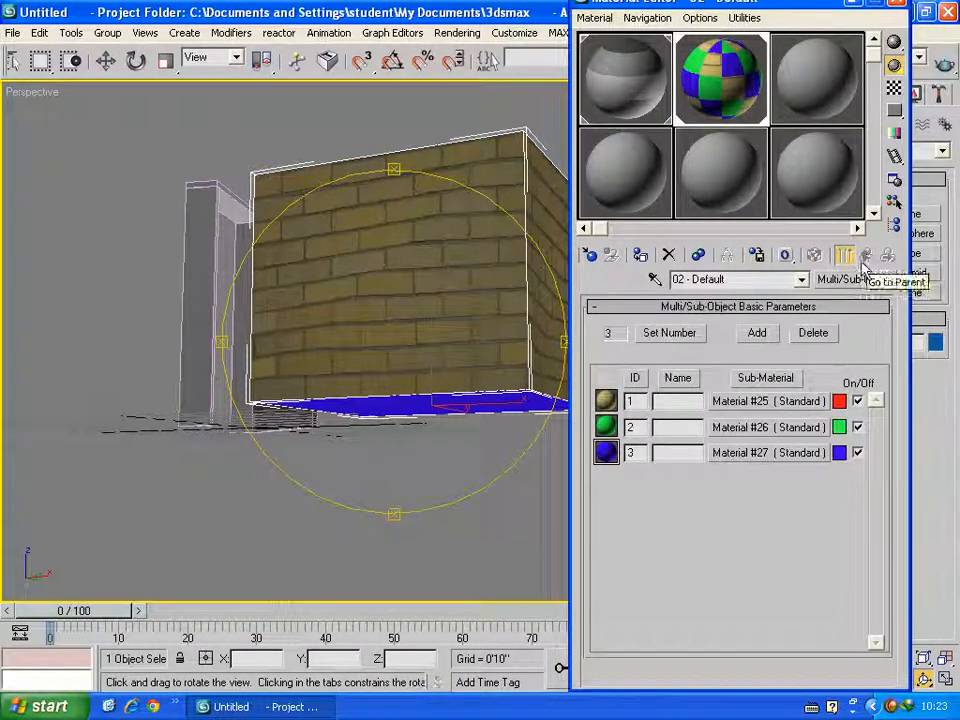
right_click(13, 97)
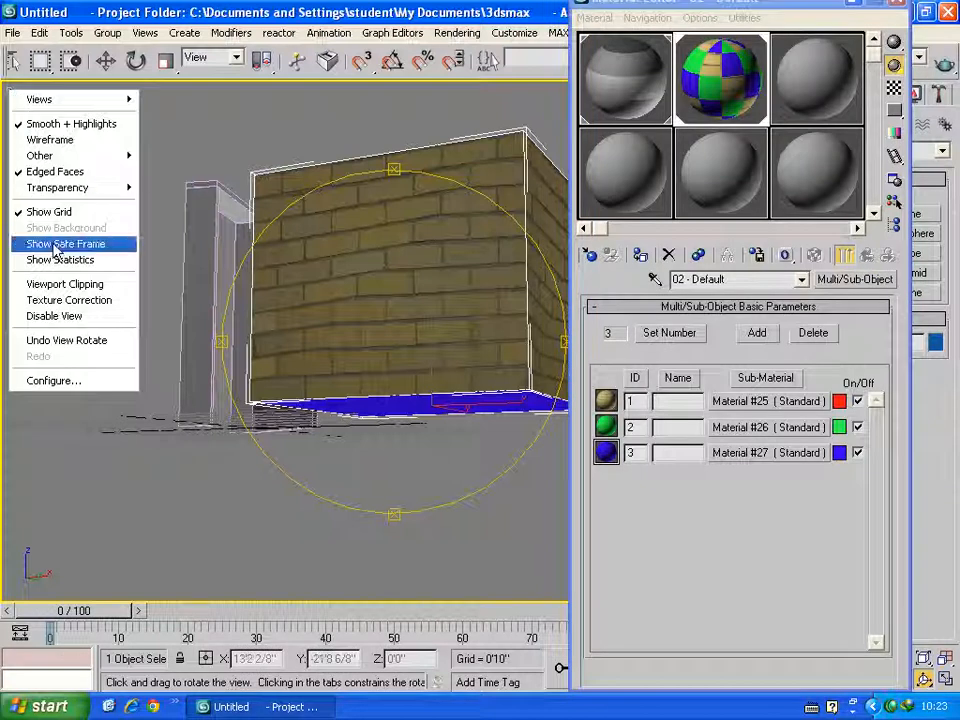
left_click(60, 300)
Step: Assign the wood bitmap Ashsen_2.gif from the library as sub-material 2's diffuse map and show it on the box's top face
left_click_drag(457, 372, 382, 433)
right_click(459, 345)
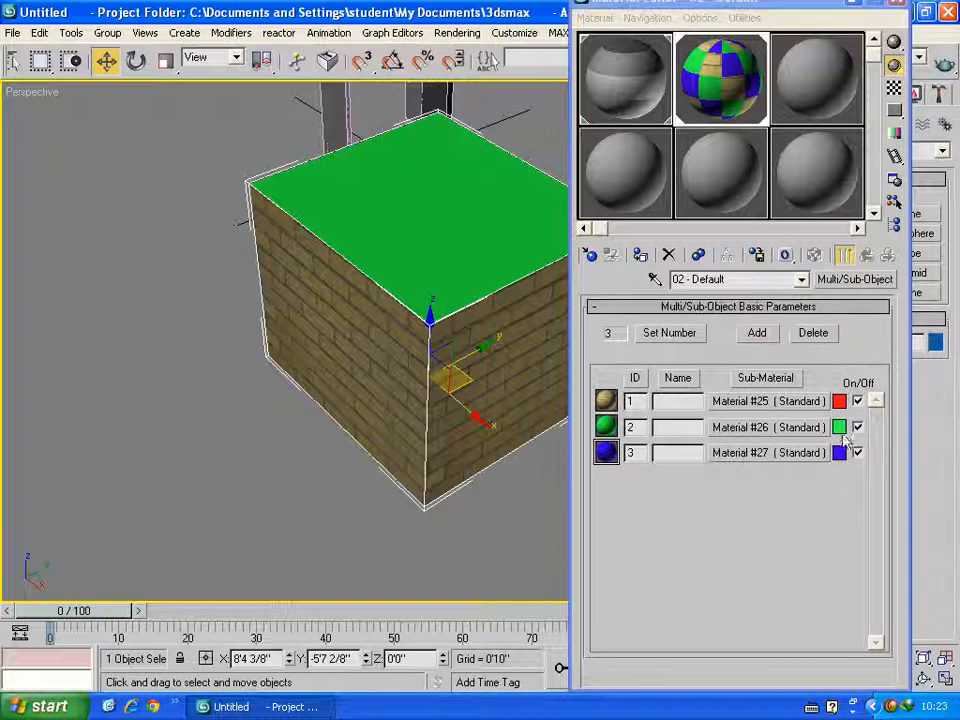
left_click(790, 430)
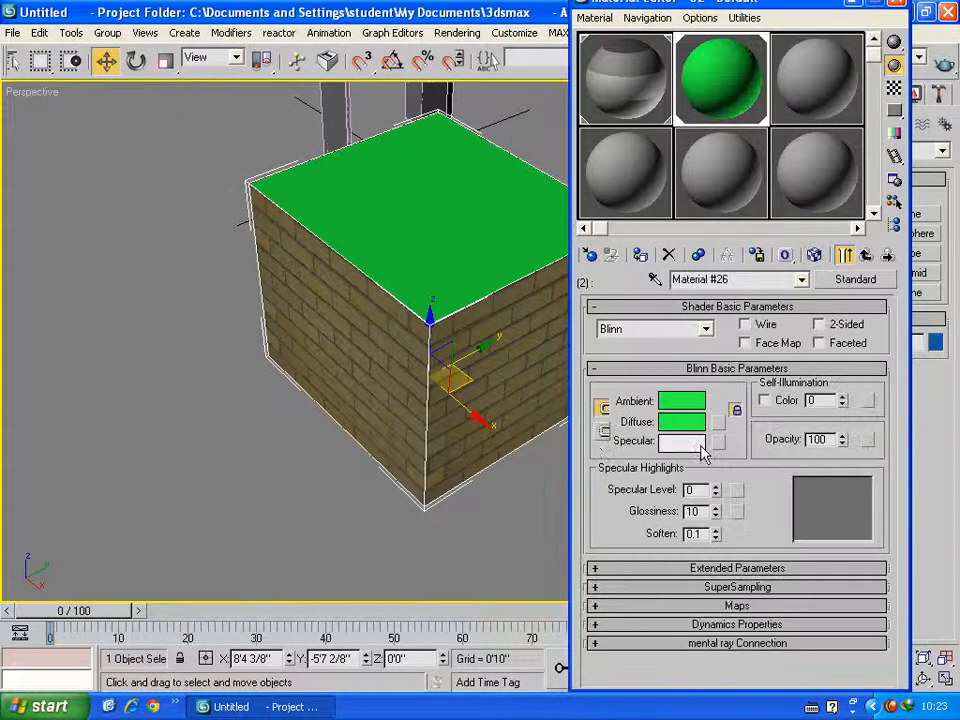
key("g")
left_click_drag(607, 147, 607, 297)
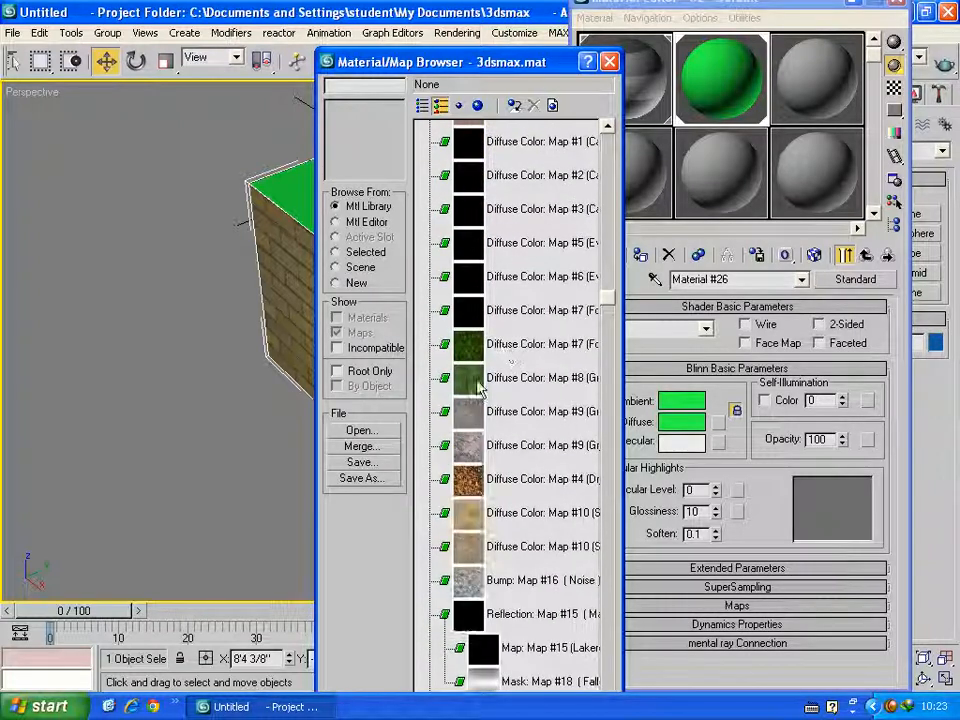
scroll(480, 420, "down", 5)
scroll(488, 440, "down", 5)
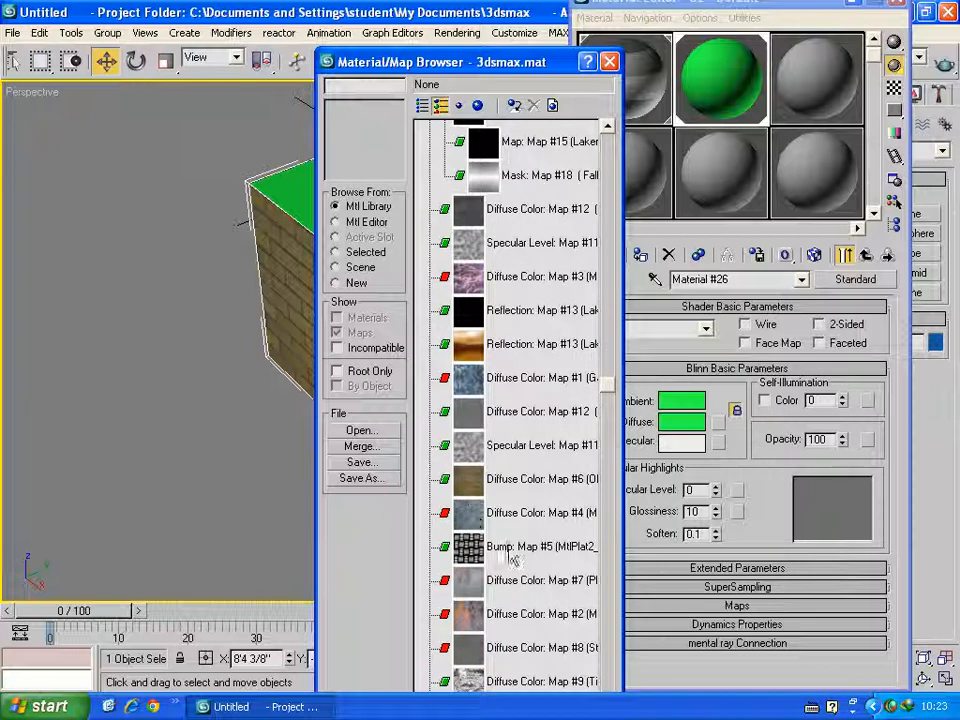
scroll(510, 552, "down", 15)
scroll(513, 543, "down", 2)
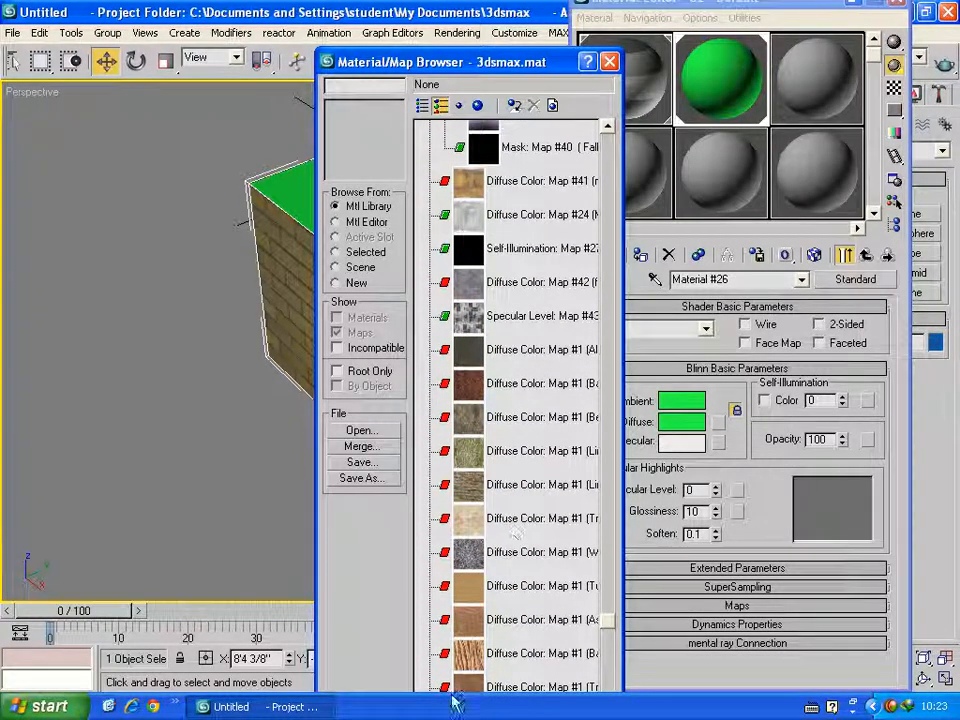
scroll(478, 640, "down", 1)
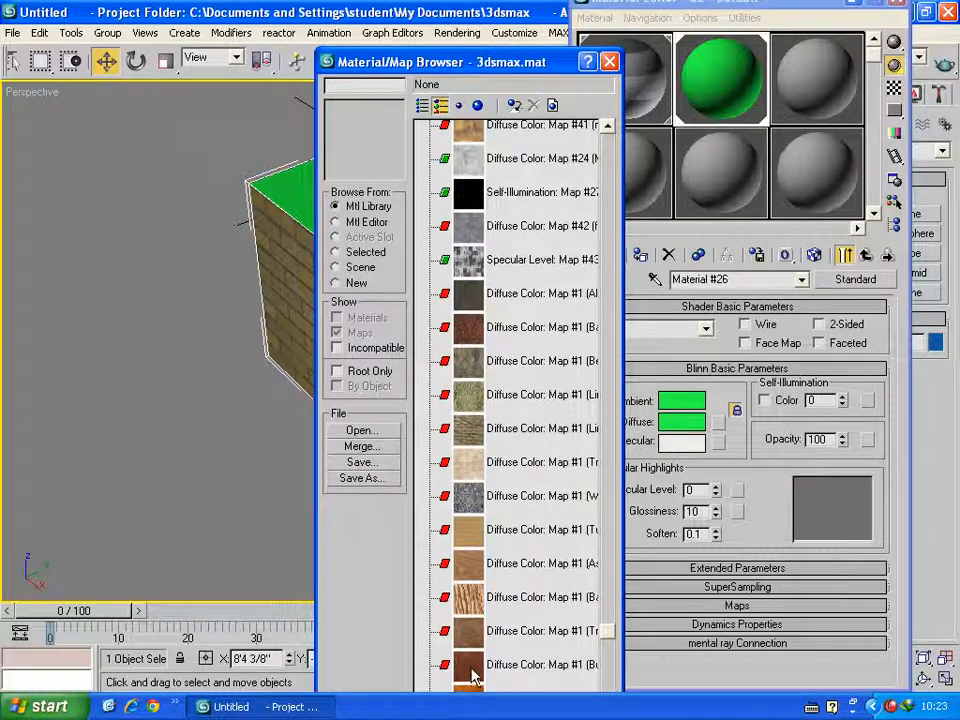
double_click(472, 675)
left_click(815, 254)
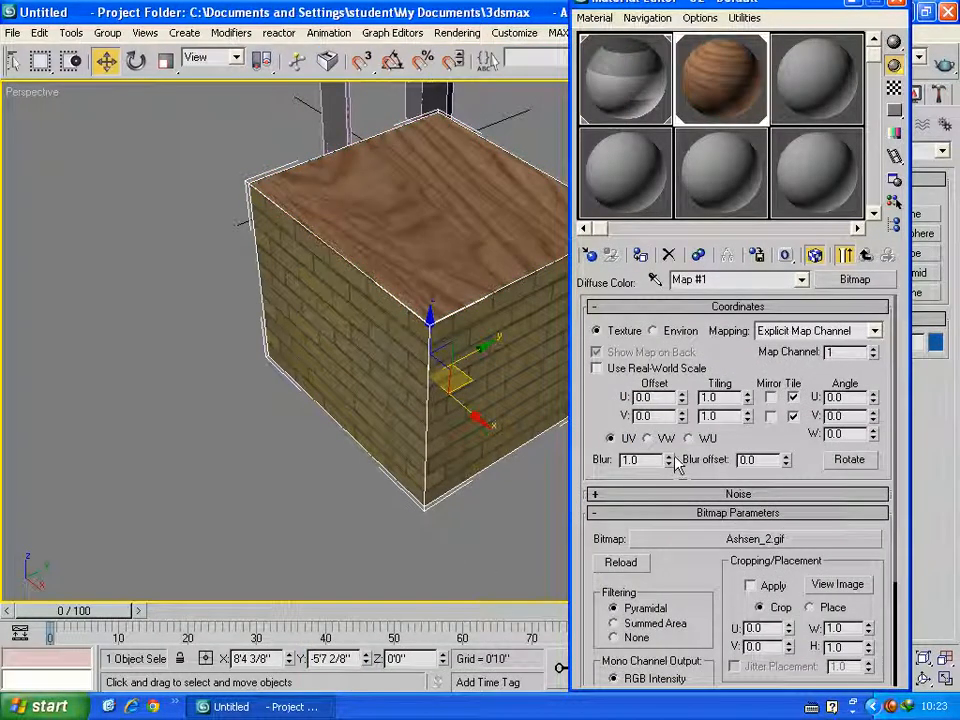
Step: Assign the Tiles.jpg bitmap from the library as sub-material 3's diffuse map and show it on the box's underside
left_click(925, 679)
left_click_drag(420, 420, 392, 364)
right_click(368, 349)
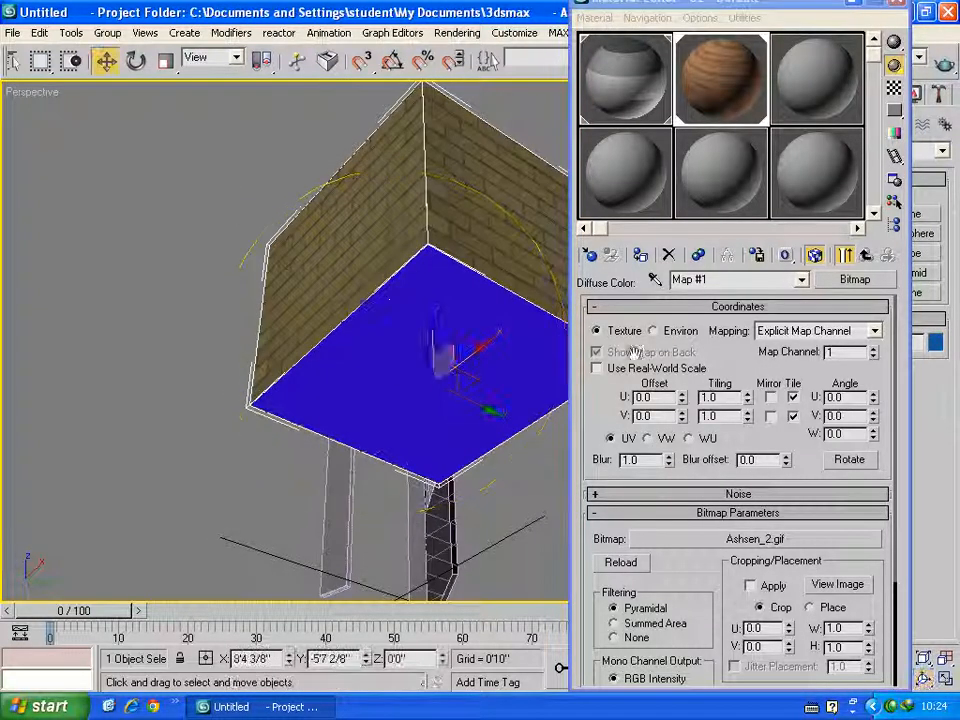
left_click(867, 257)
left_click(867, 257)
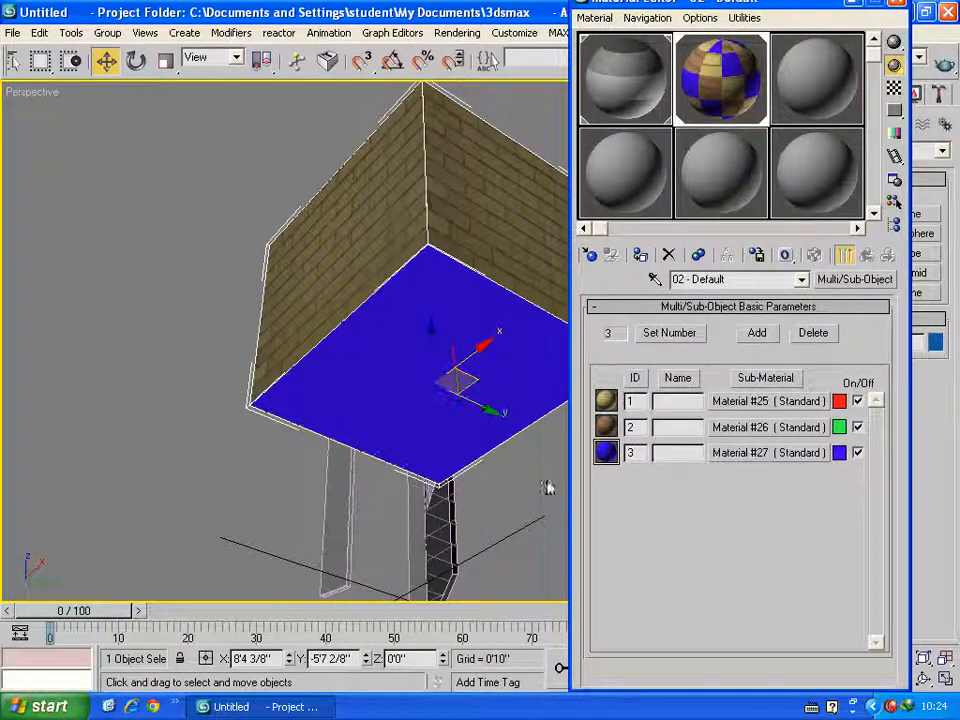
left_click(767, 453)
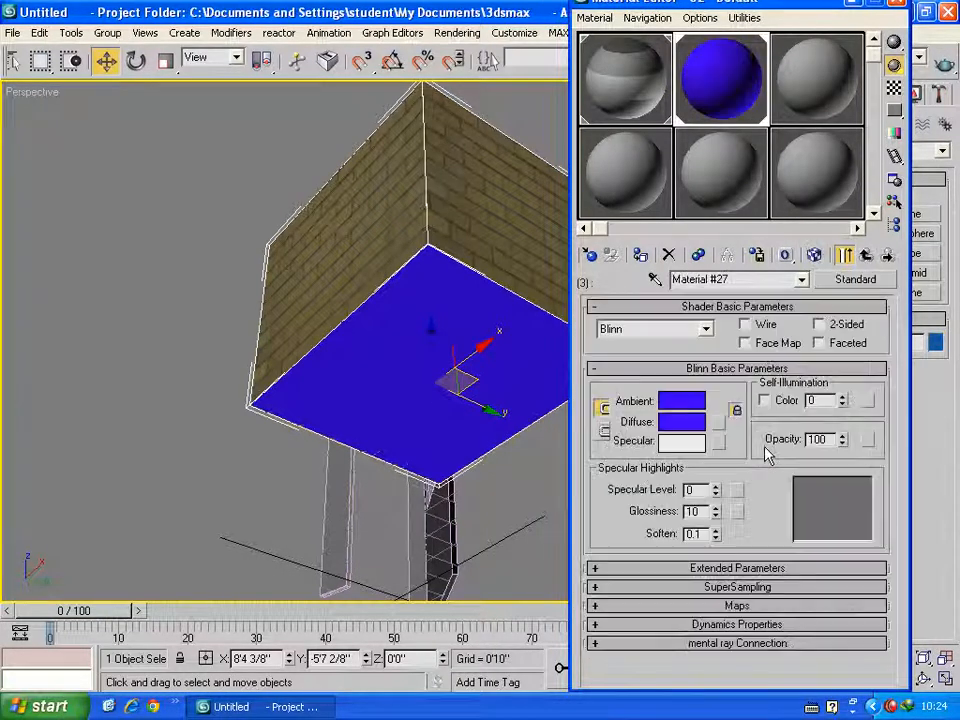
left_click(718, 422)
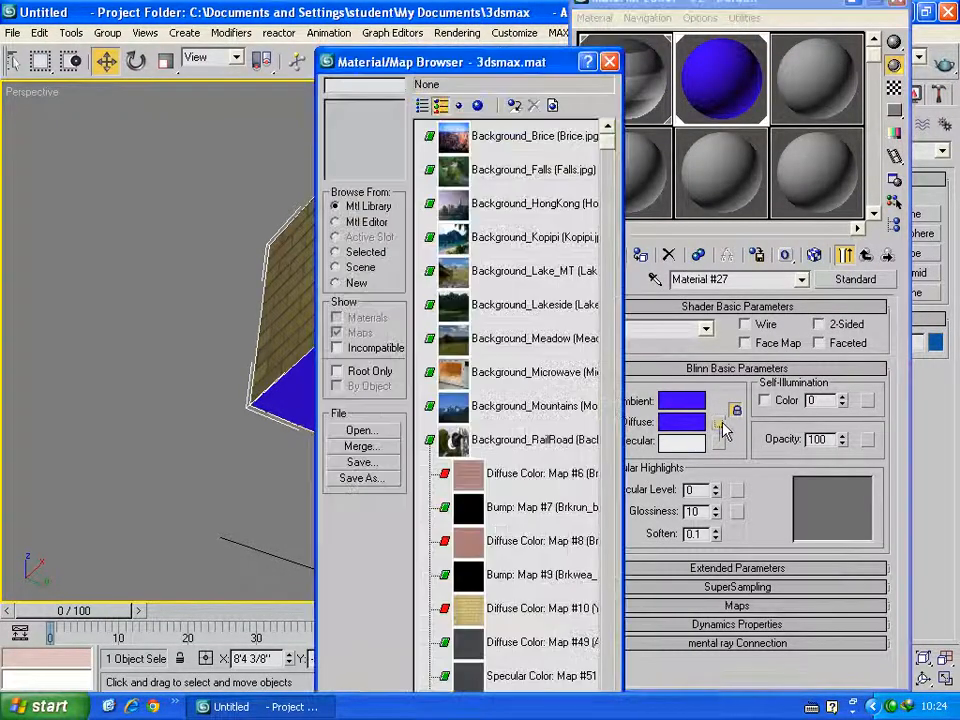
left_click_drag(500, 62, 244, 2)
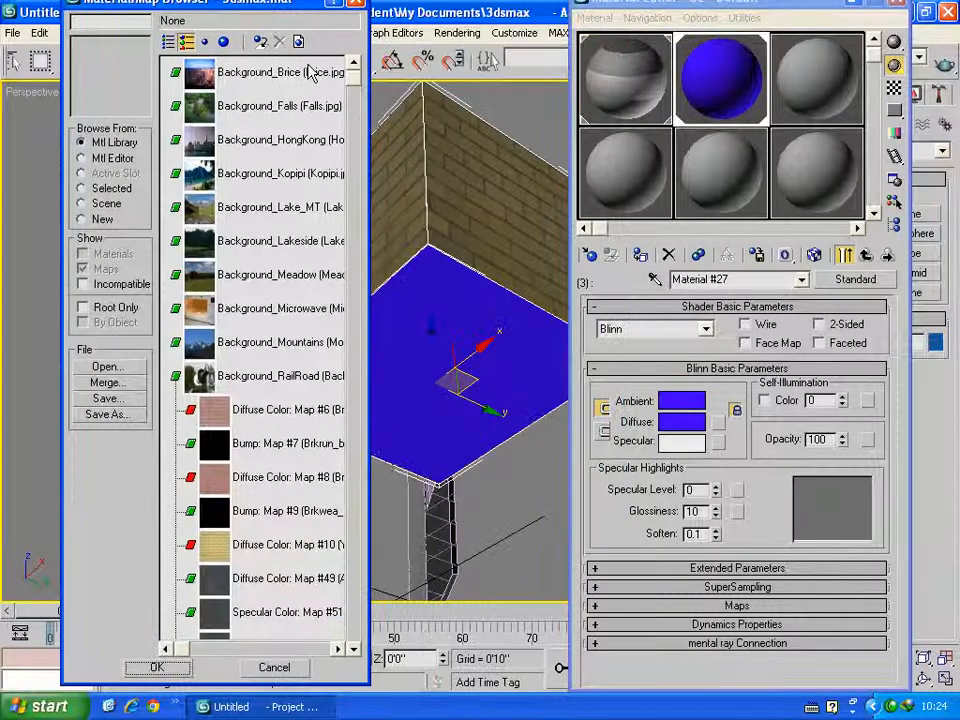
left_click_drag(353, 76, 364, 180)
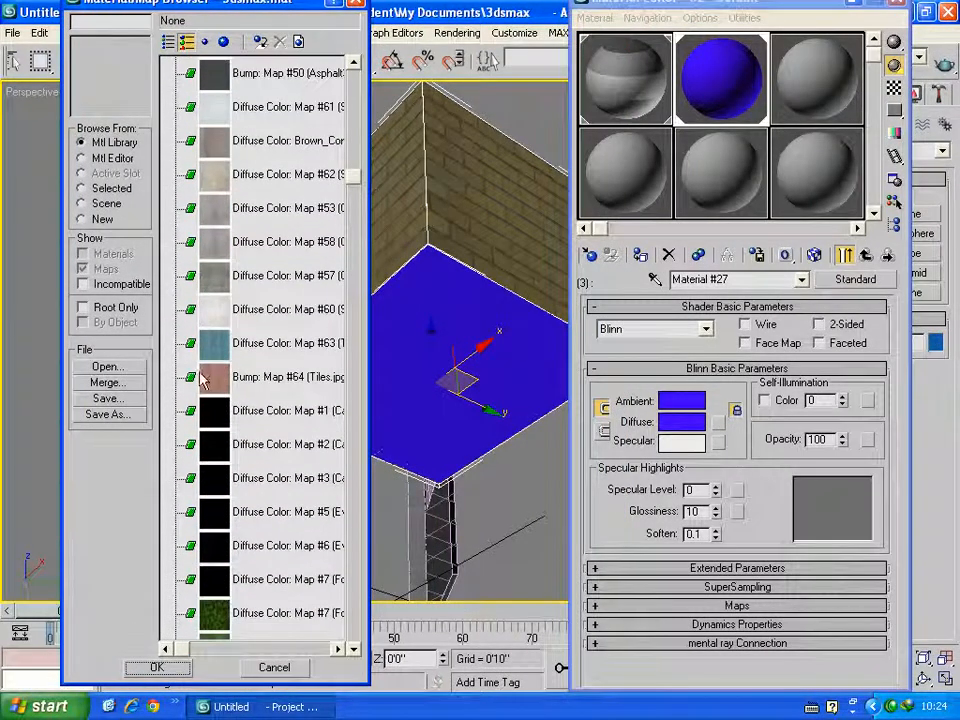
double_click(213, 345)
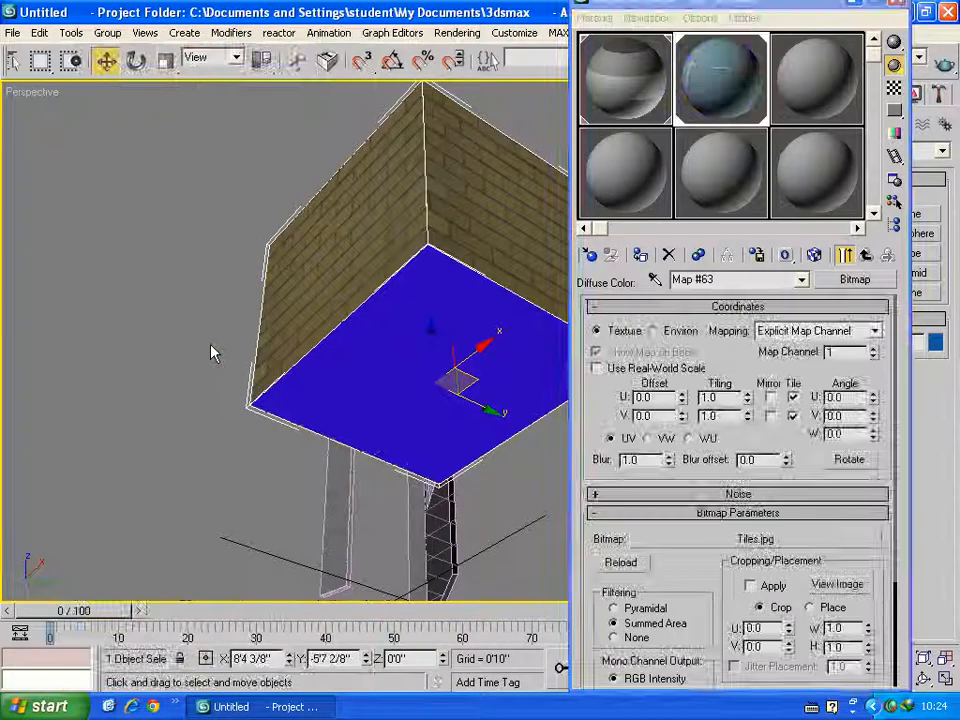
left_click(814, 255)
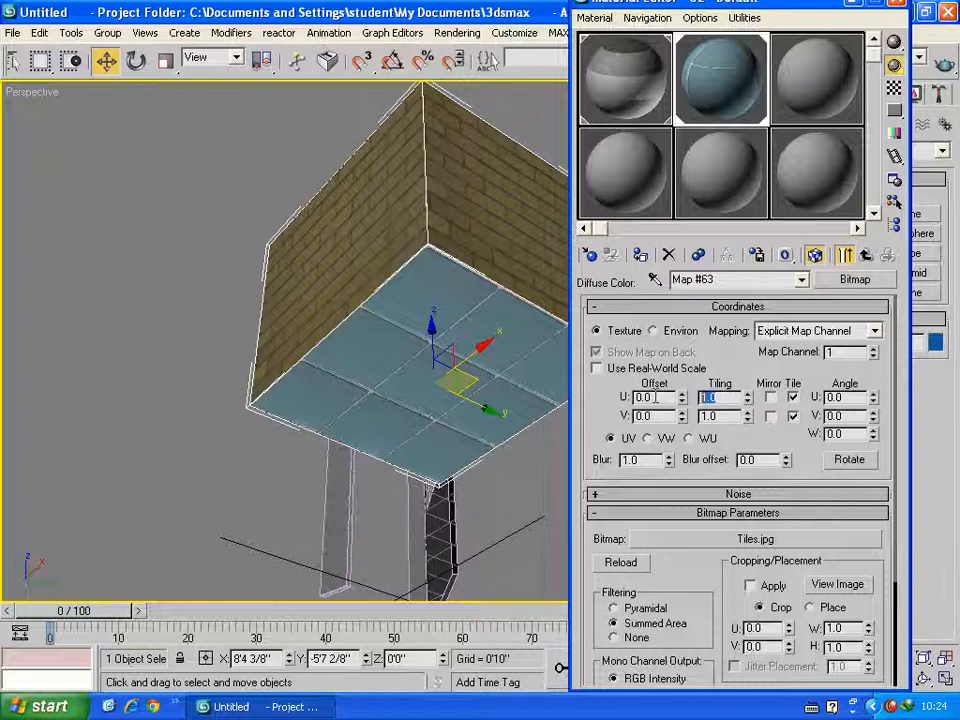
Step: Set the U and V tiling of the Tiles.jpg map to 5.0
left_click_drag(724, 416, 656, 416)
type("5")
key("Return")
scroll(452, 392, "up", 5)
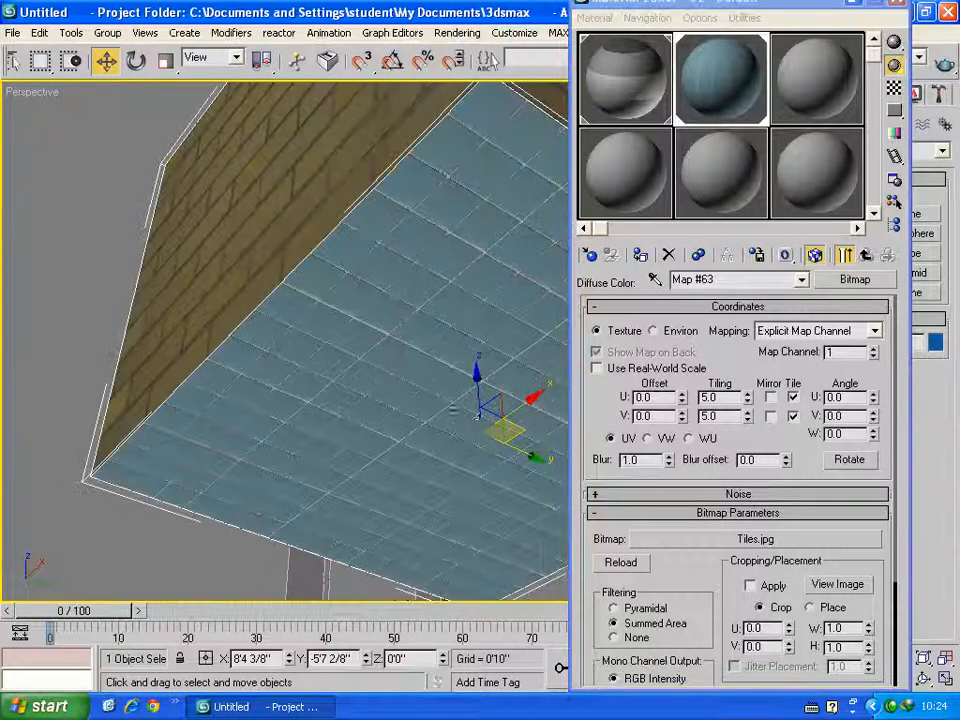
Step: Set the U and V tiling of the Tiles.jpg map to 4.0
double_click(729, 398)
type("4")
key("Tab")
type("4")
key("Return")
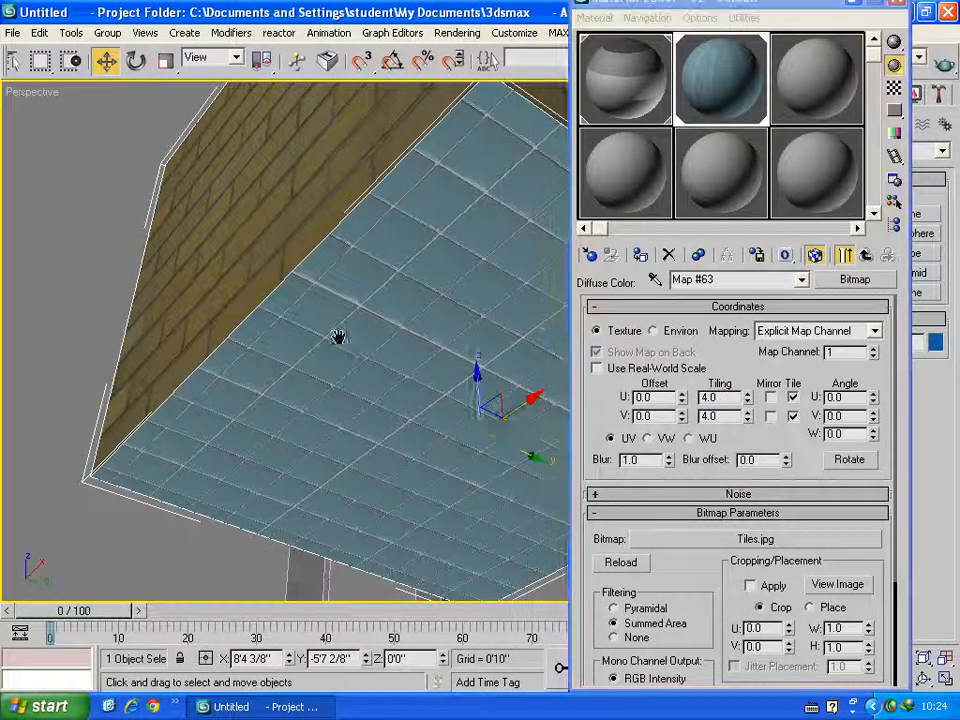
Step: Return to the Multi/Sub-Object material's top level and open sub-material 2's diffuse bitmap settings
middle_click_drag(348, 338, 150, 375)
left_click(924, 679)
left_click_drag(350, 250, 345, 353)
scroll(344, 325, "down", 5)
scroll(345, 350, "up", 5)
key("w")
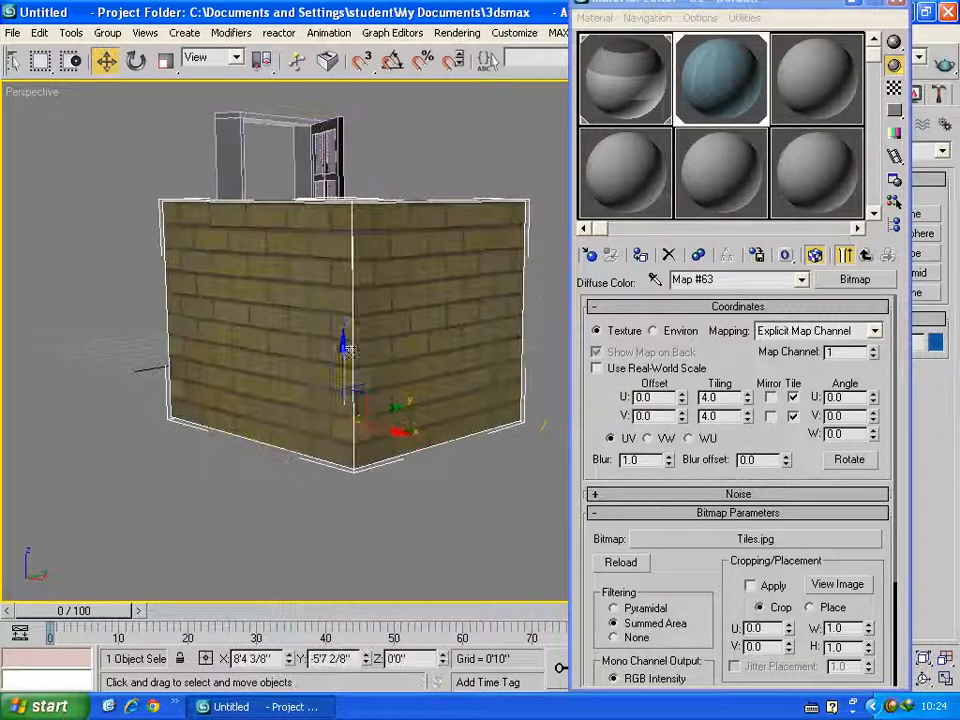
left_click(868, 256)
left_click(868, 256)
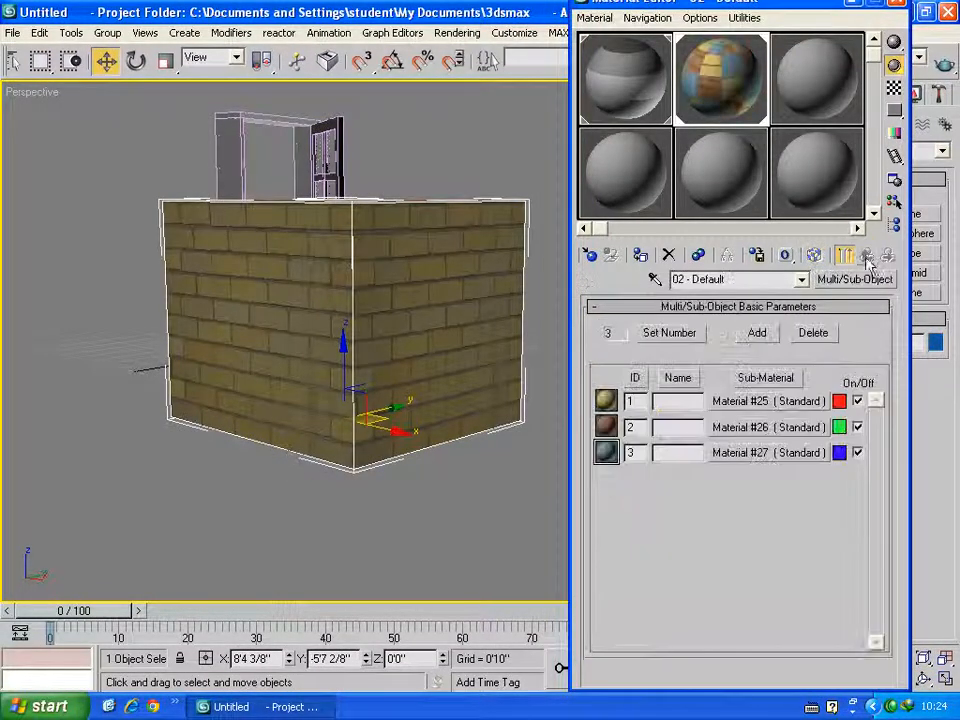
left_click(787, 428)
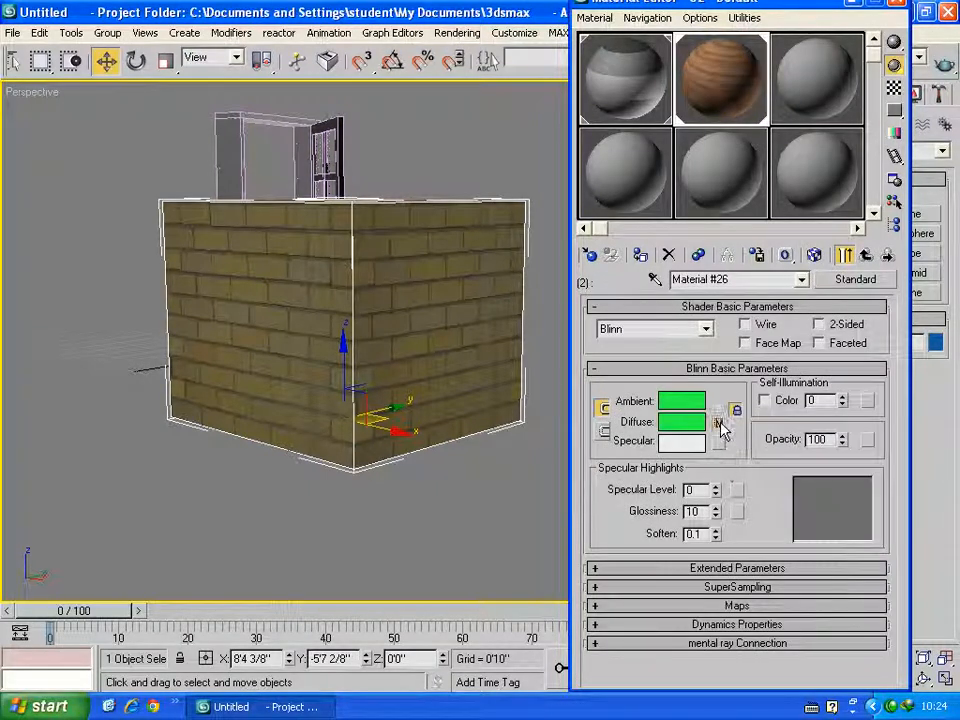
left_click(719, 423)
Step: Set the U and V tiling of the Ashsen_2.gif map to 3.0 and check the box's top face
double_click(724, 398)
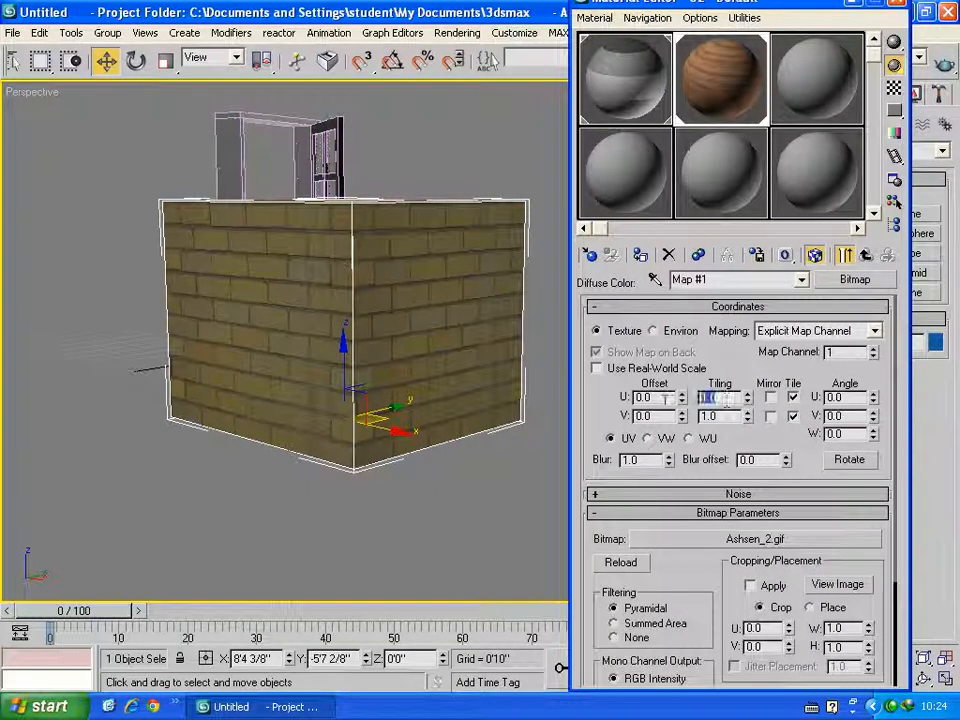
type("3")
key("Tab")
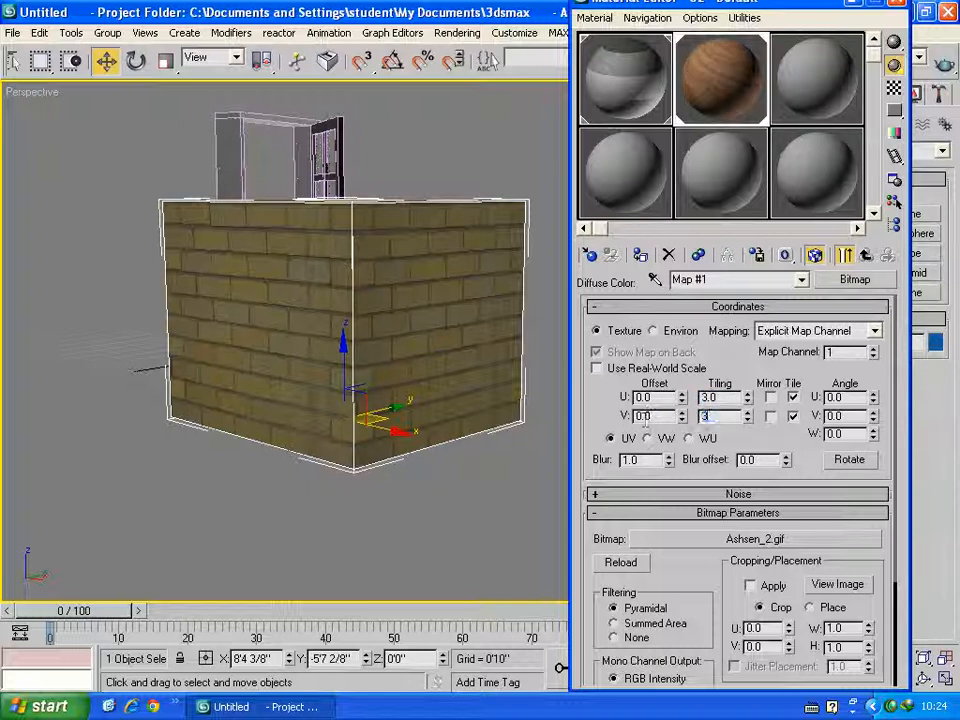
key("ctrl+r")
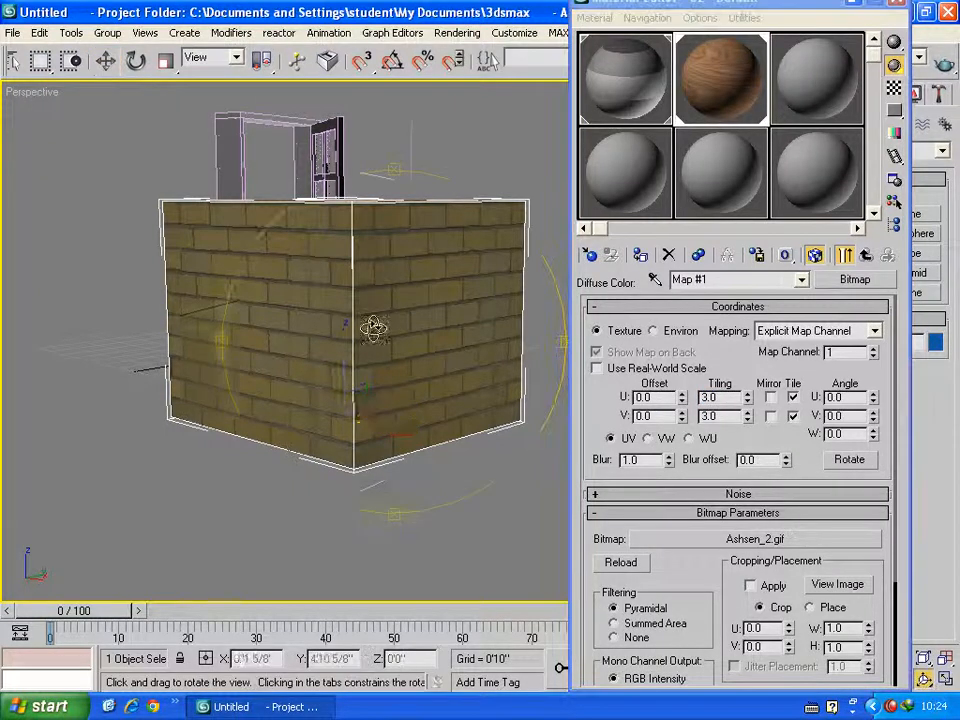
left_click_drag(401, 345, 346, 398)
Step: Set the U and V tiling of the Ashsen_2.gif map to 2.0
double_click(715, 398)
type("2")
key("Tab")
type("2")
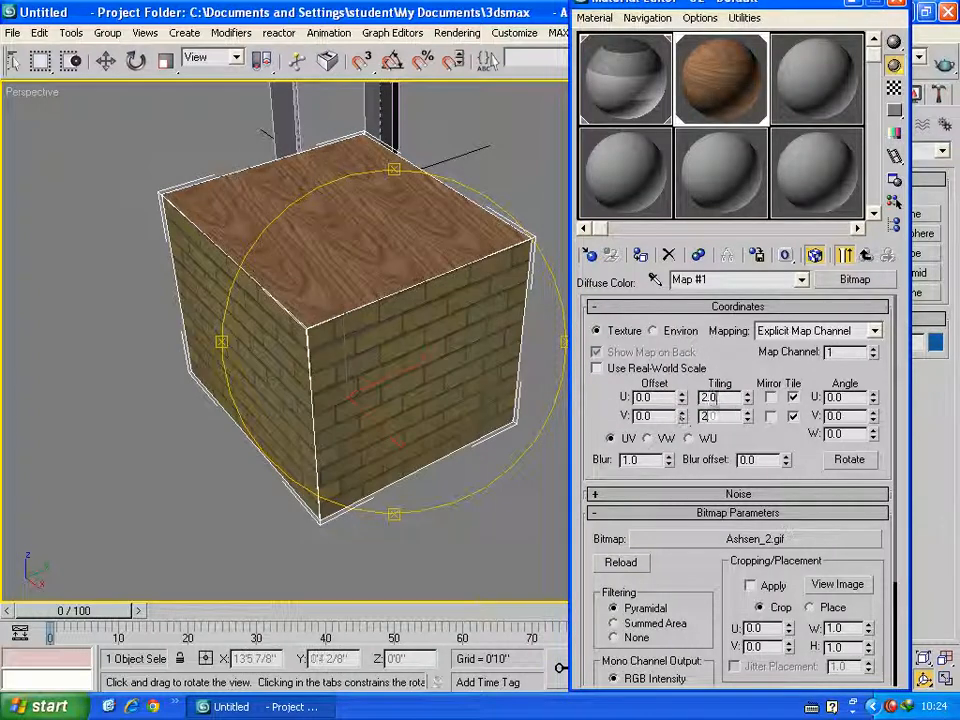
key("Return")
left_click_drag(481, 385, 439, 349)
key("w")
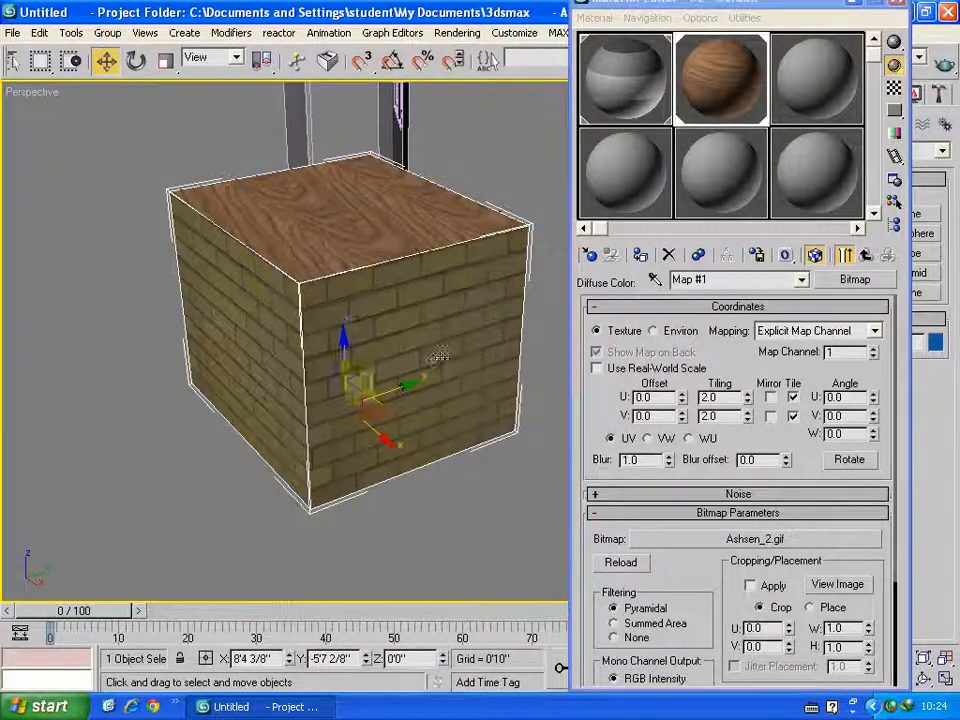
Step: Set the U and V tiling of sub-material 1's Yellobrk.JPG diffuse map to 3.0
left_click(866, 256)
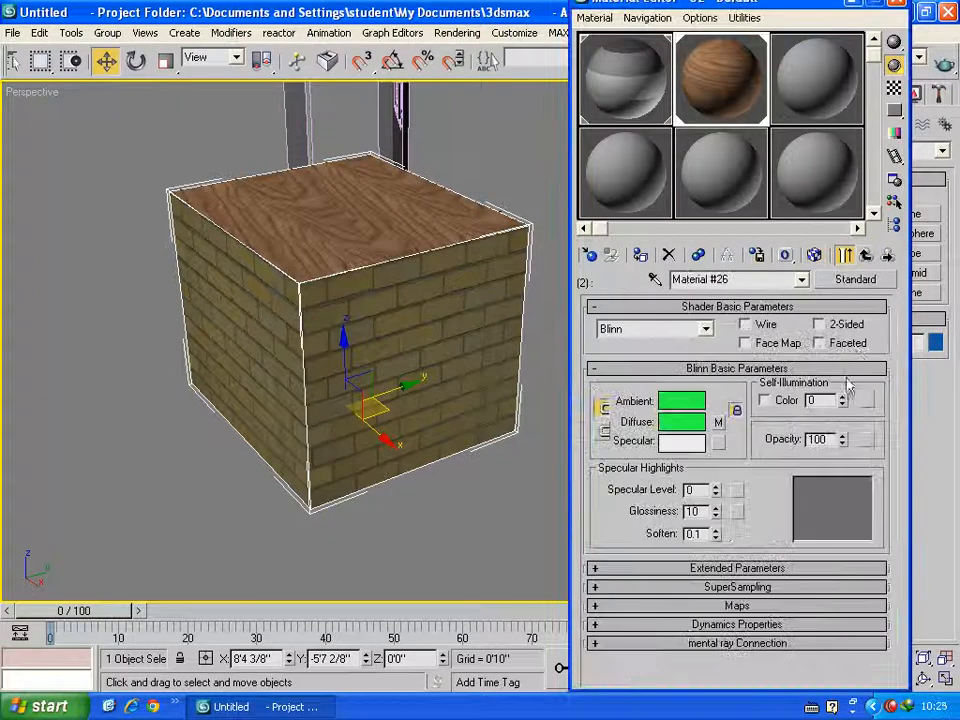
left_click(866, 256)
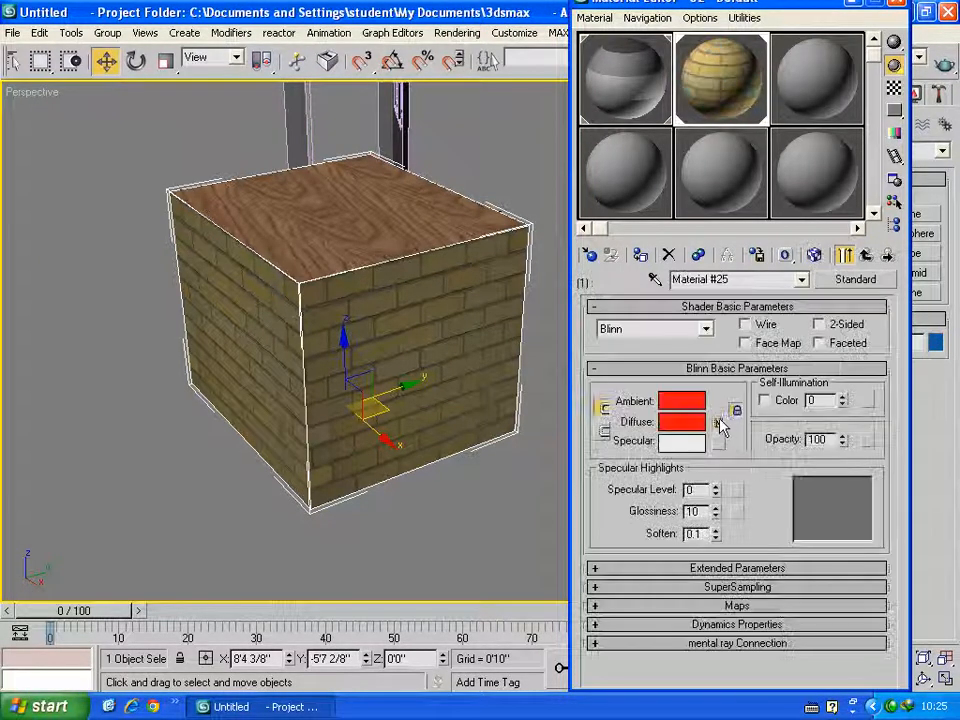
left_click(719, 423)
double_click(721, 399)
type("3")
left_click_drag(728, 418, 598, 412)
type("3")
key("Return")
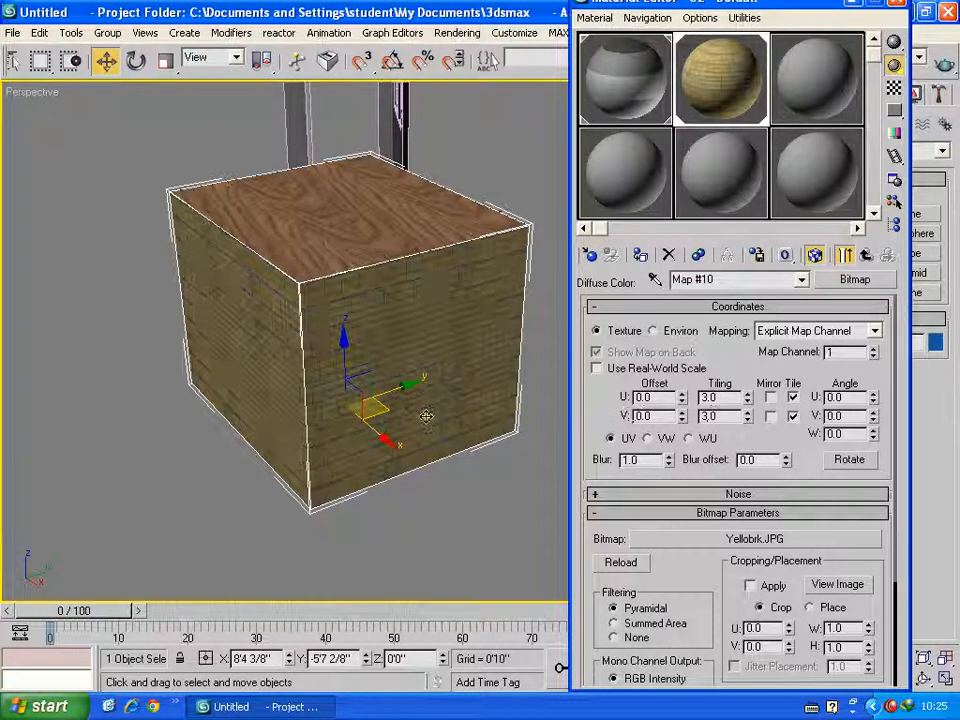
Step: Close the Material Editor and render the Perspective view to check the textured box, closing the rendered frame when done
scroll(400, 370, "up", 4)
middle_click_drag(343, 359, 411, 290, "alt")
scroll(405, 294, "down", 5)
left_click(895, 7)
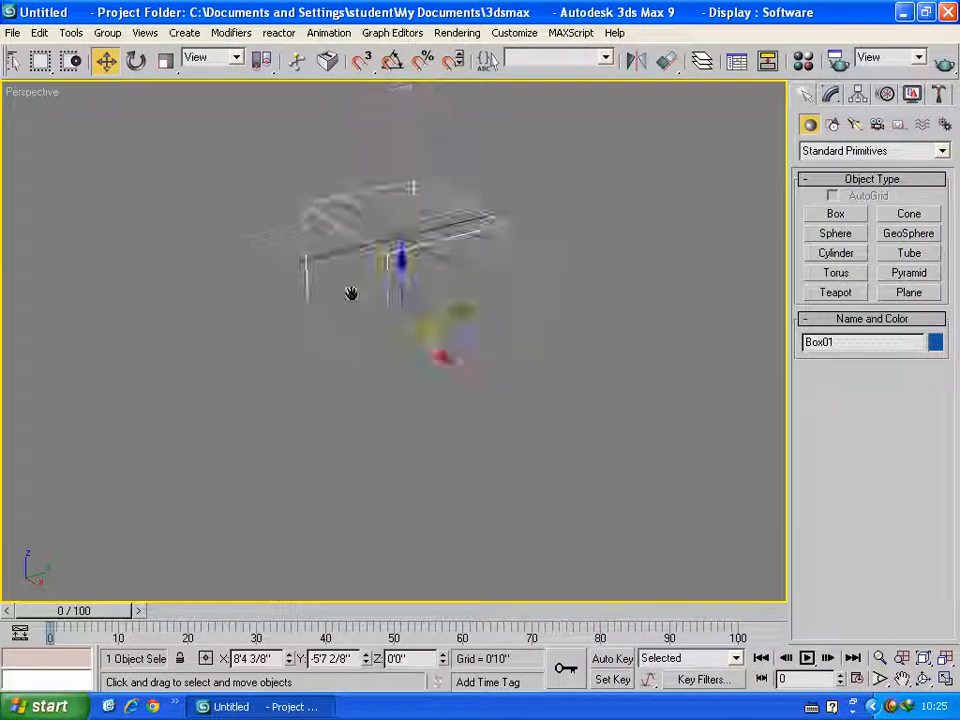
left_click(924, 679)
mouse_move(435, 425)
left_mouse_down()
mouse_move(405, 349)
mouse_move(426, 336)
mouse_move(390, 411)
mouse_move(388, 392)
left_mouse_up()
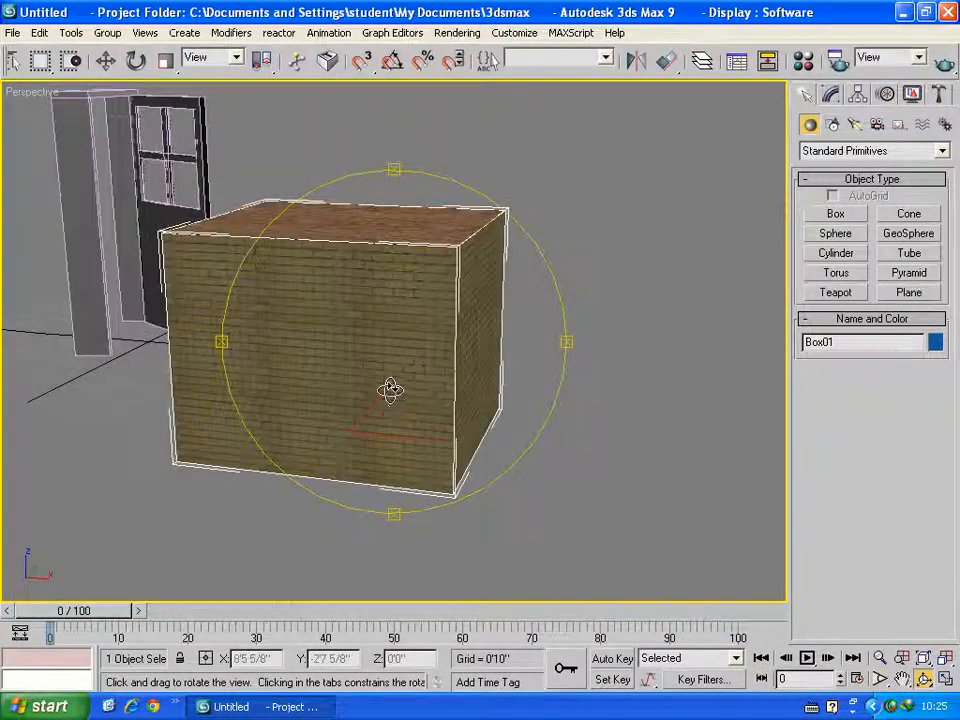
key("shift+q")
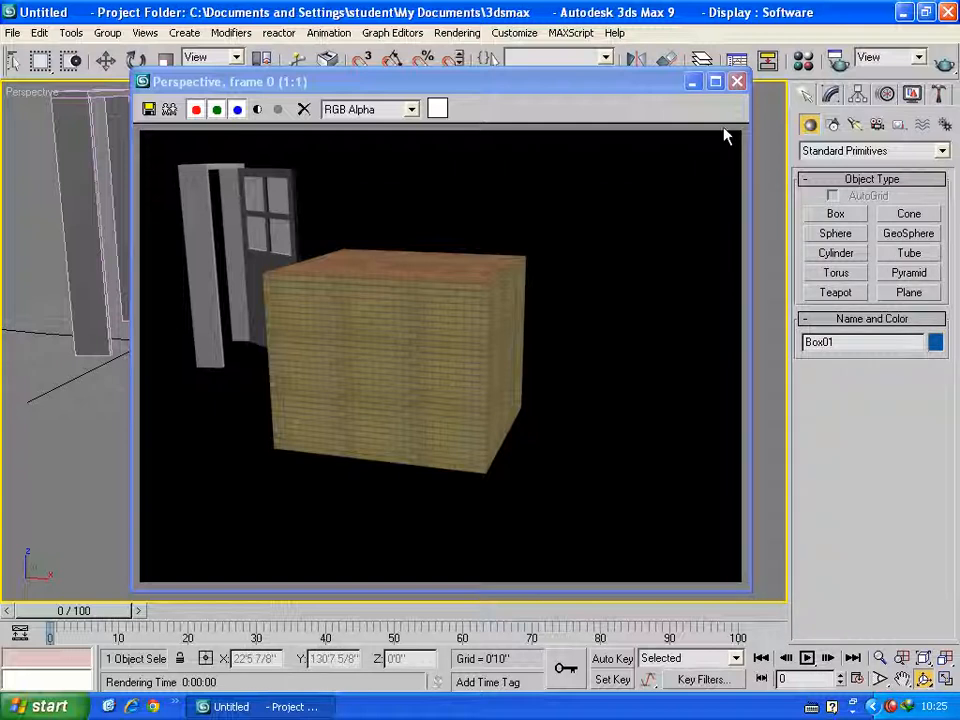
left_click(739, 83)
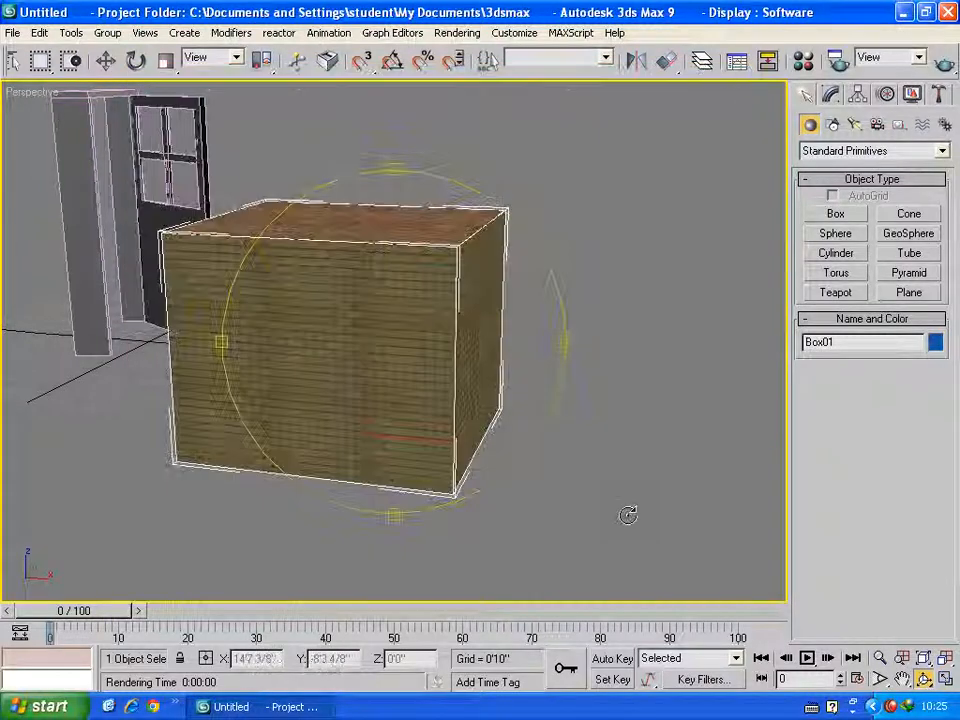
Step: Look over the textured box's Editable Poly sub-object levels, collapsing the Selection and Subdivision Surface rollouts
mouse_move(397, 376)
middle_mouse_down("alt")
mouse_move(287, 407)
mouse_move(448, 381)
mouse_move(397, 376)
middle_mouse_up("alt")
left_click(830, 93)
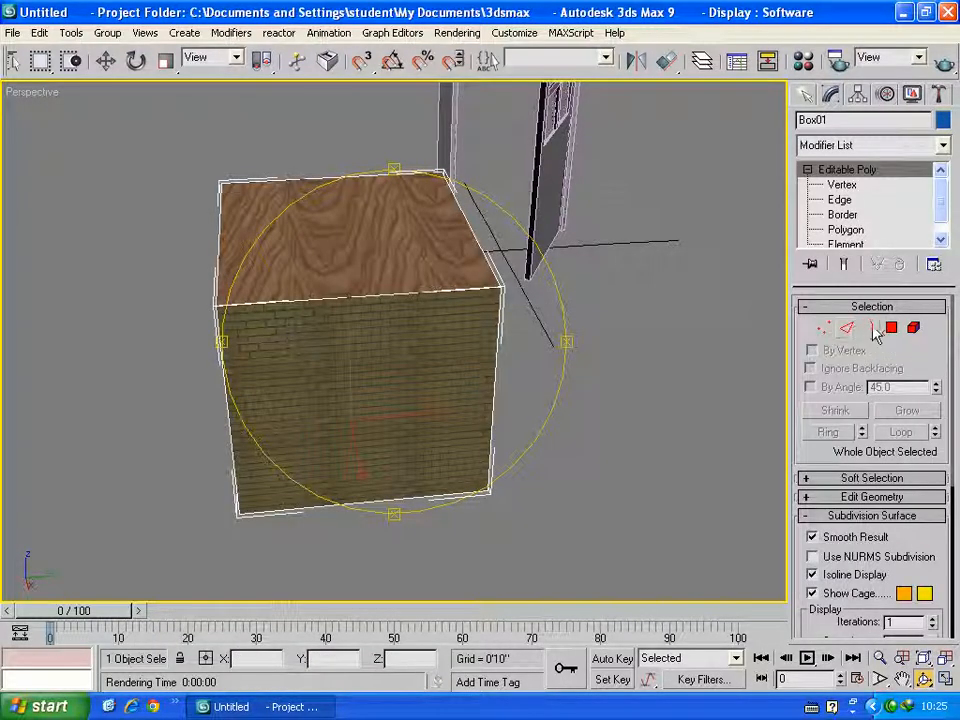
left_click(837, 308)
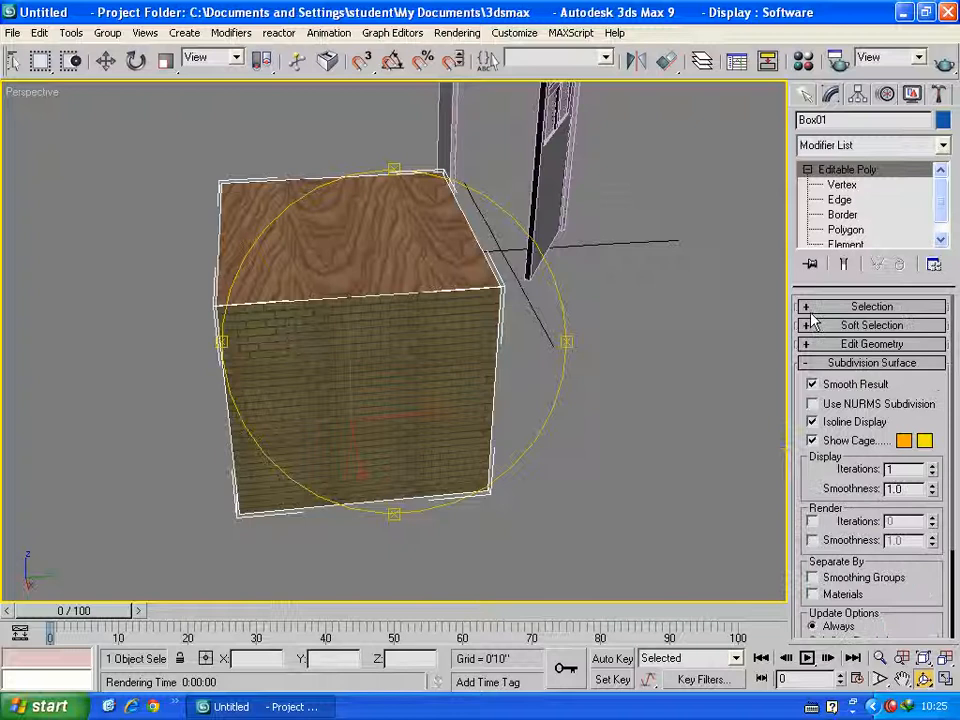
left_click(830, 365)
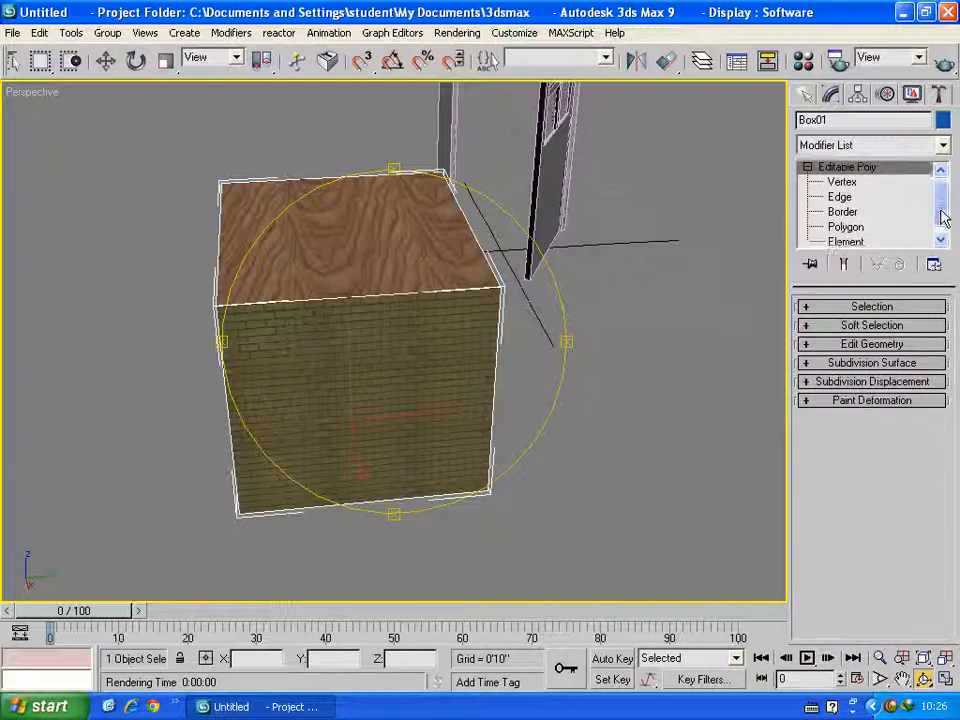
left_click(805, 94)
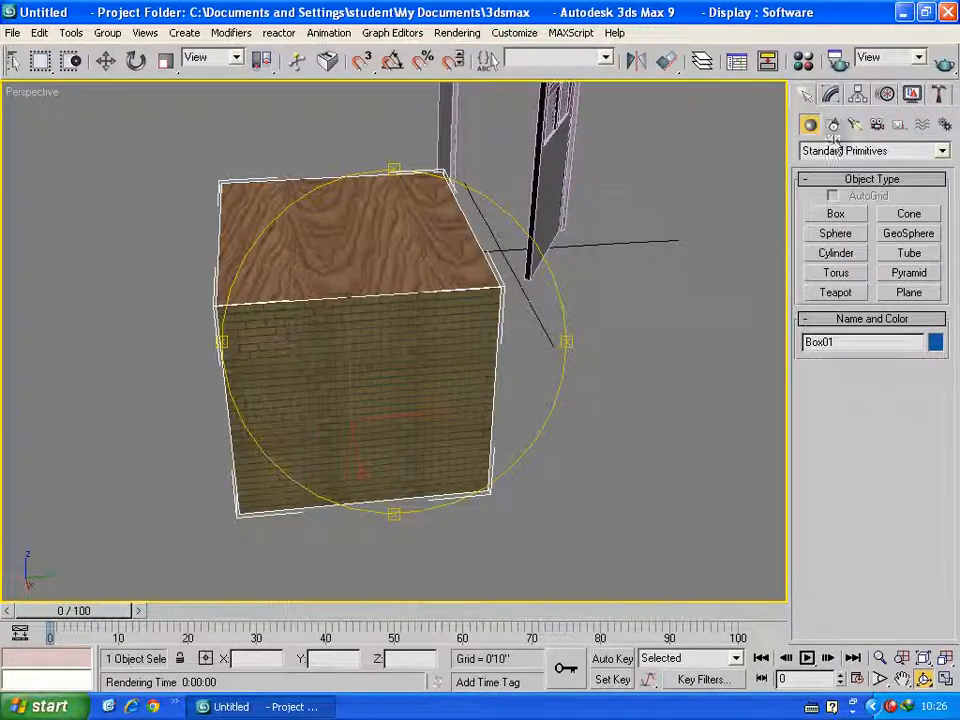
Step: Draw an open two-segment spline line running from the open ground to the textured box's side
left_click(832, 124)
left_click(836, 229)
left_click(735, 280)
left_click(641, 373)
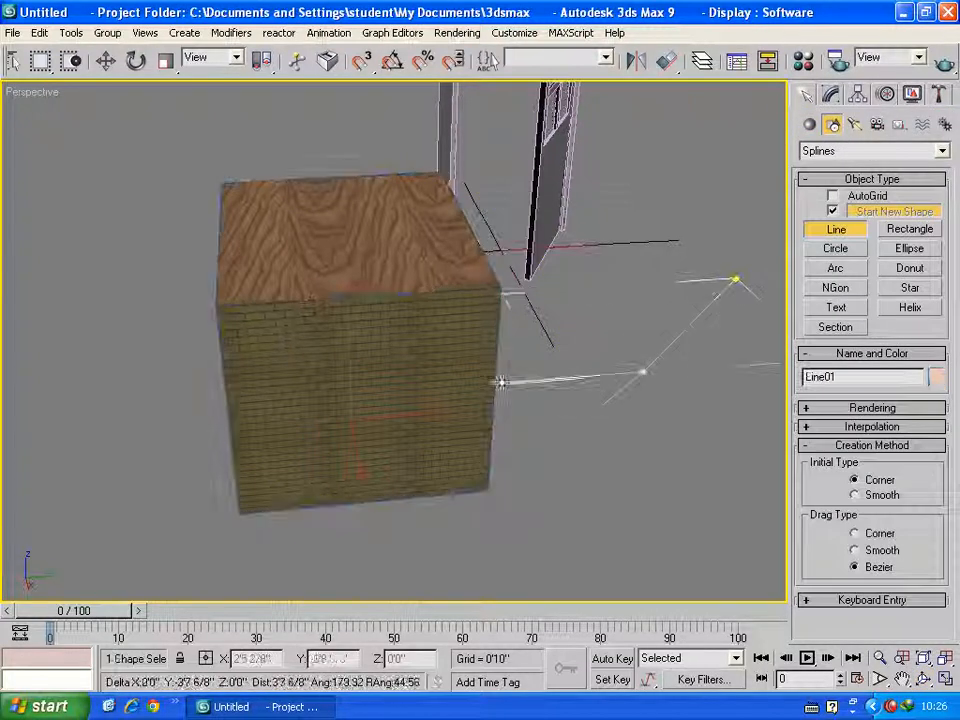
left_click(498, 382)
right_click(498, 382)
Step: Examine the new line's Segment and Spline sub-object levels, leaving sub-object mode when done
left_click(830, 94)
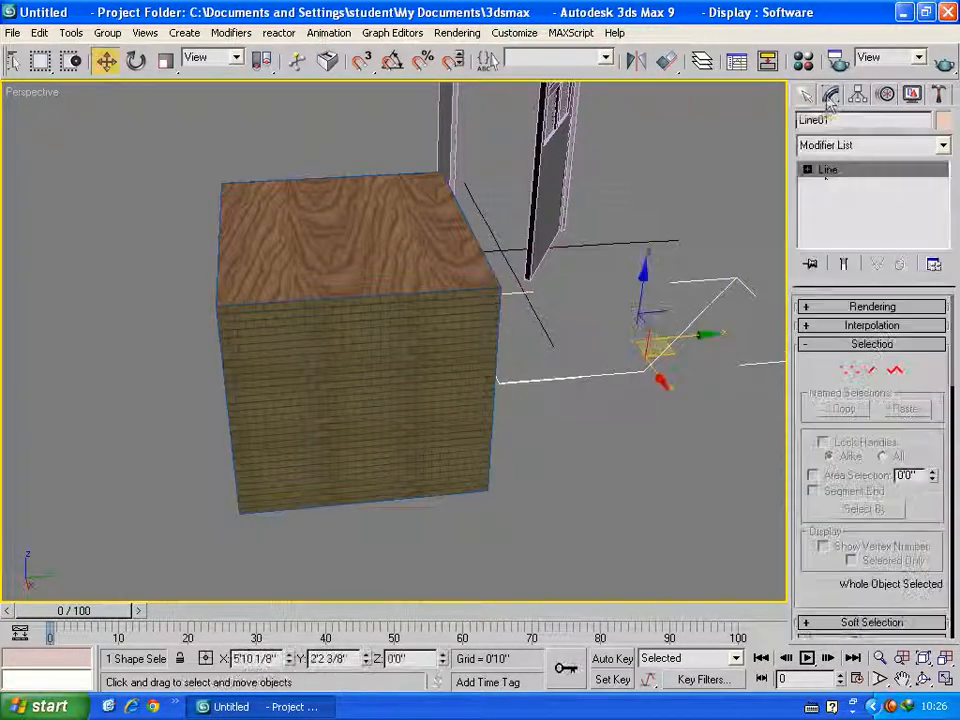
left_click(808, 170)
left_click(845, 200)
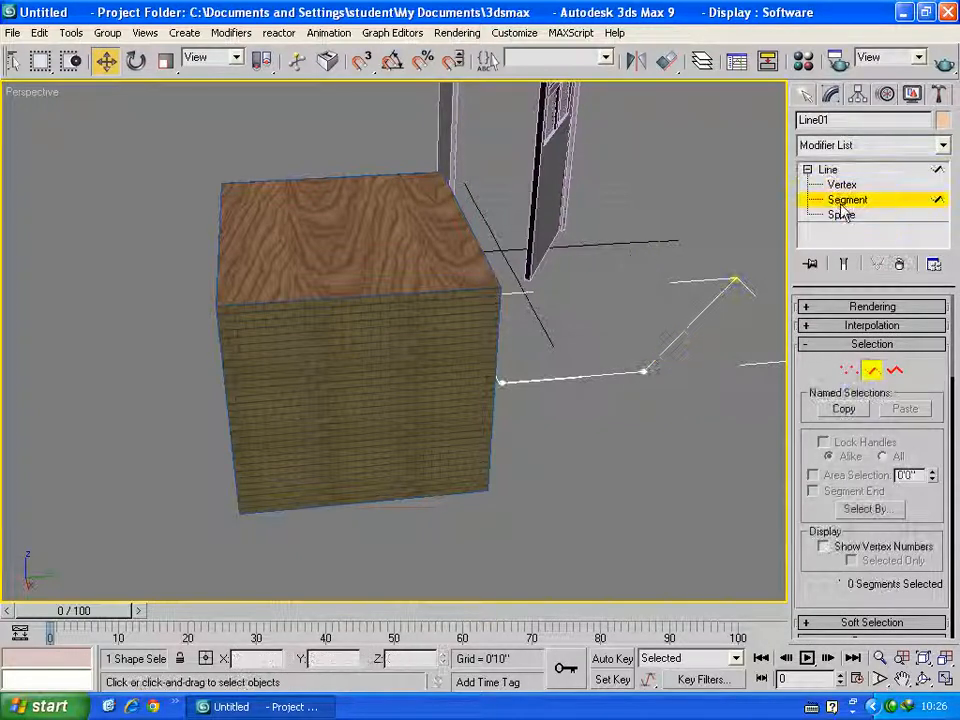
left_click(841, 215)
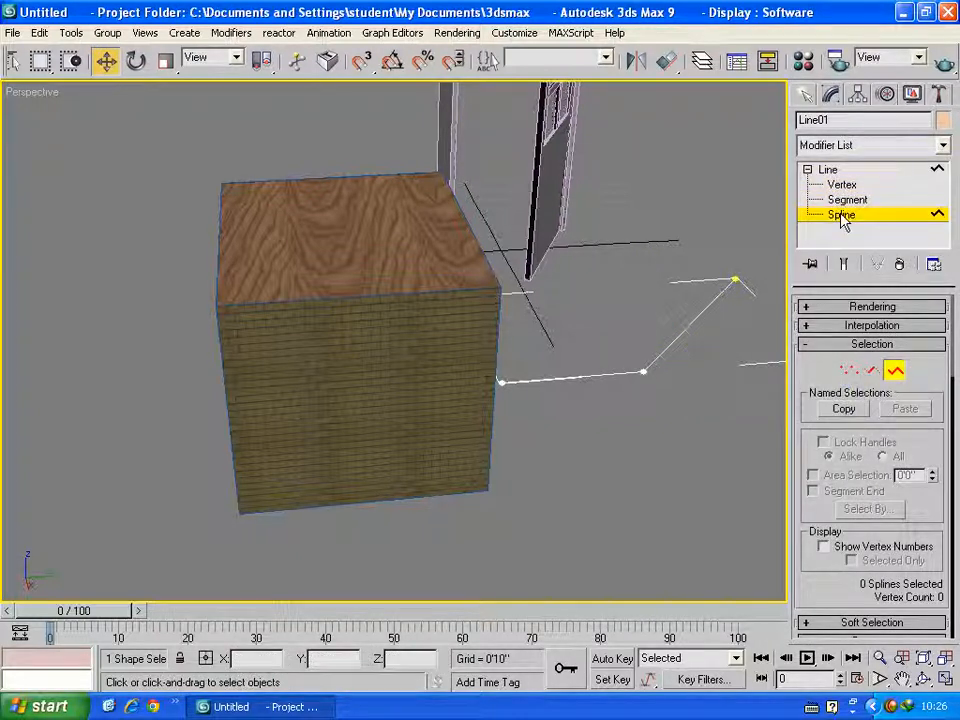
left_click(808, 170)
left_click(806, 94)
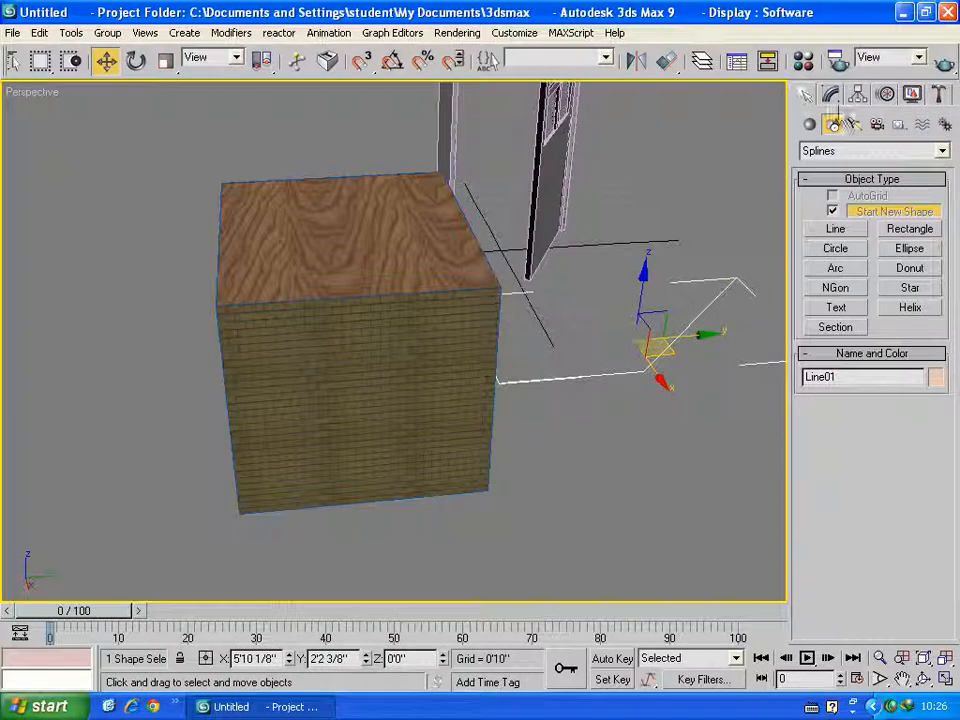
Step: Create a box about 3'9" long, 3'4" wide and 3'1" high on the empty ground beyond the textured box
left_click(809, 124)
left_click(836, 214)
middle_click_drag(696, 336, 396, 266)
left_click_drag(543, 352, 765, 432)
left_click(696, 298)
middle_click_drag(696, 298, 497, 262)
right_click(497, 291)
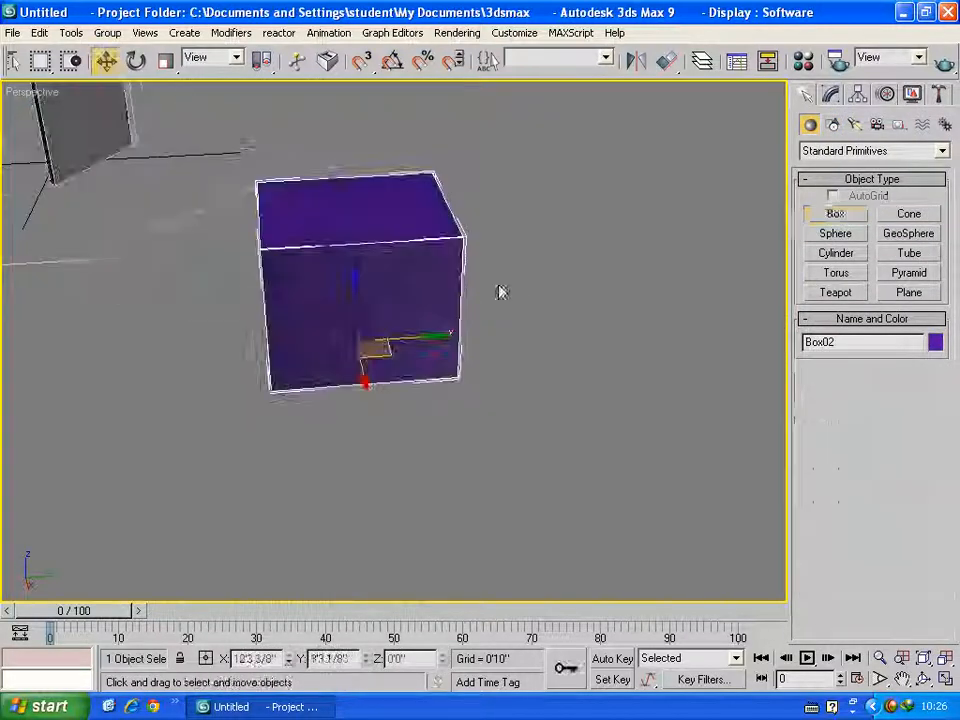
Step: Set the new box's length, width and height segments to 2 each
left_click(831, 94)
left_click(930, 390)
left_click(930, 410)
left_click(930, 429)
middle_click_drag(698, 398, 561, 352, "alt")
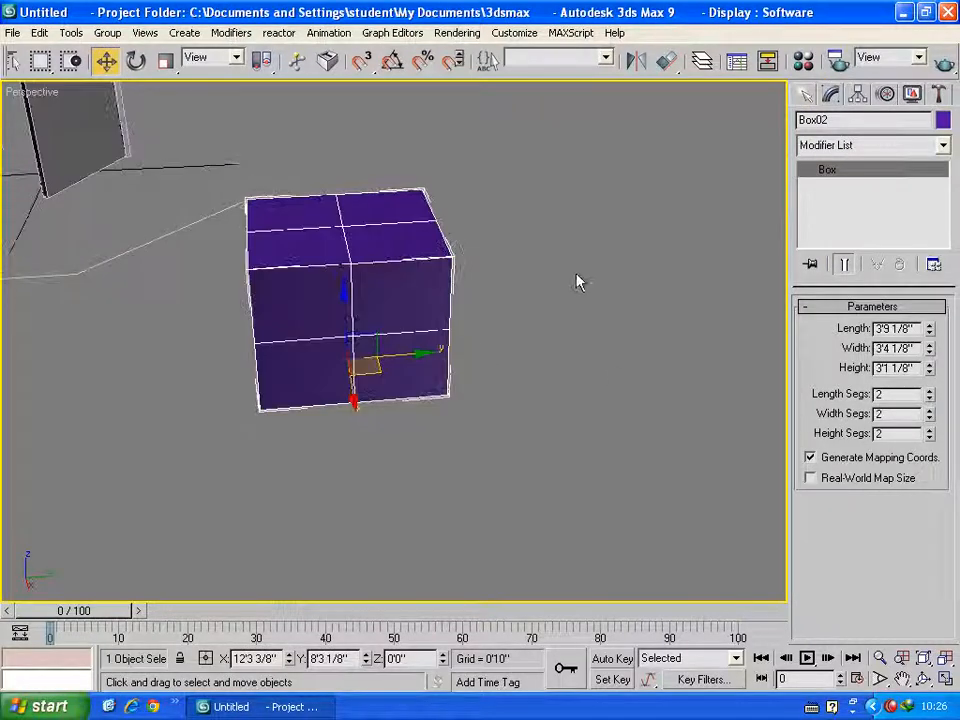
Step: Convert the new box to an Editable Poly and enter its Polygon sub-object level
right_click(432, 277)
mouse_move(520, 435)
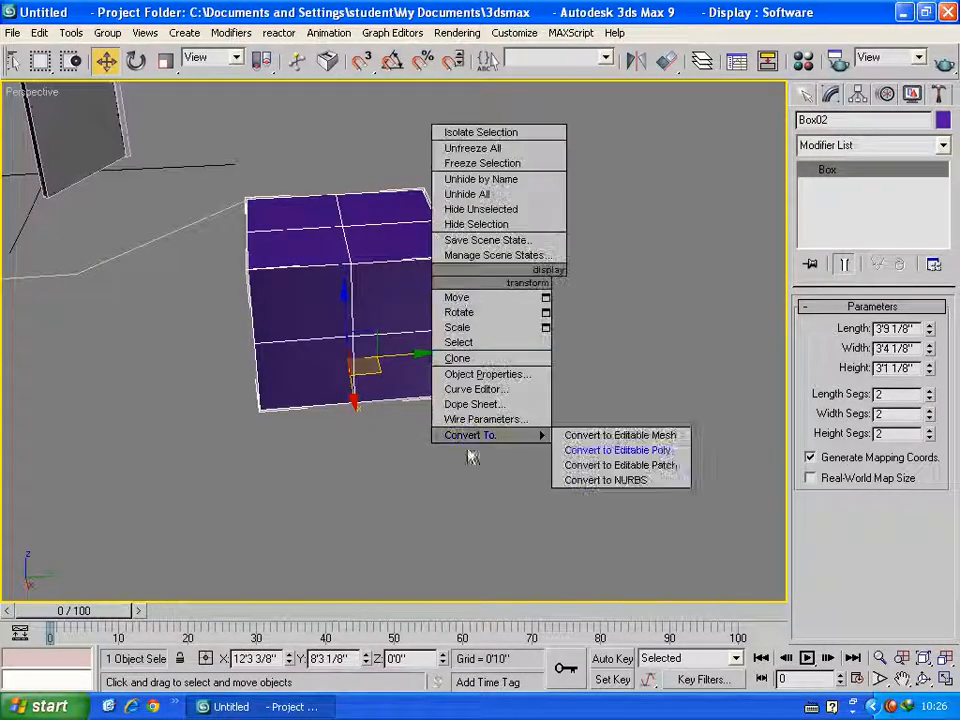
left_click(597, 451)
left_click(808, 170)
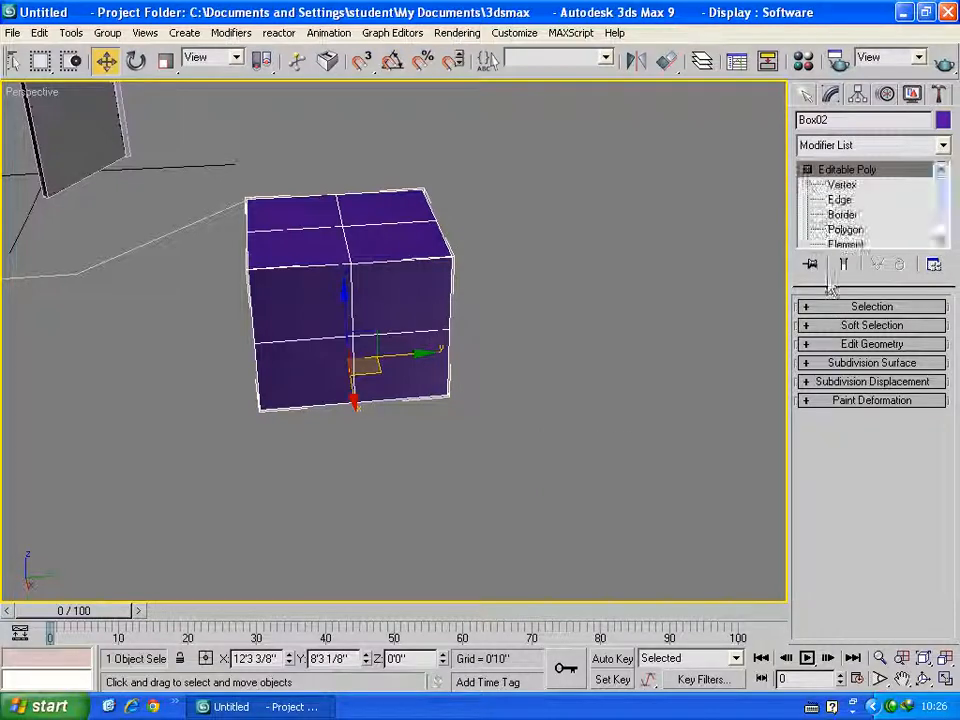
scroll(940, 217, "down", 1)
left_click(845, 218)
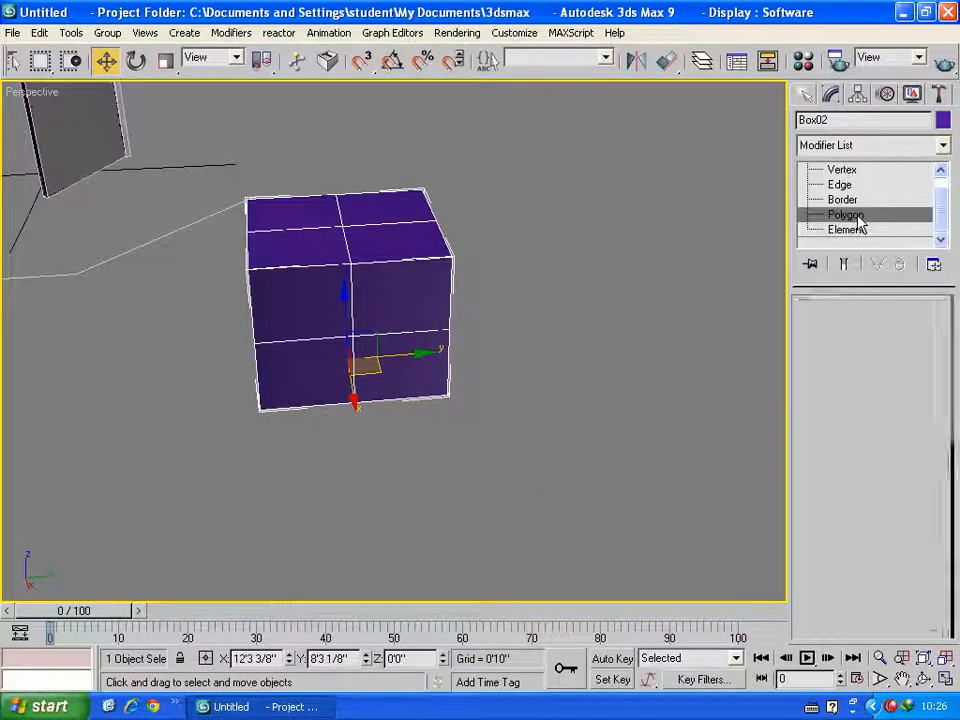
left_click(299, 320)
left_click(850, 380)
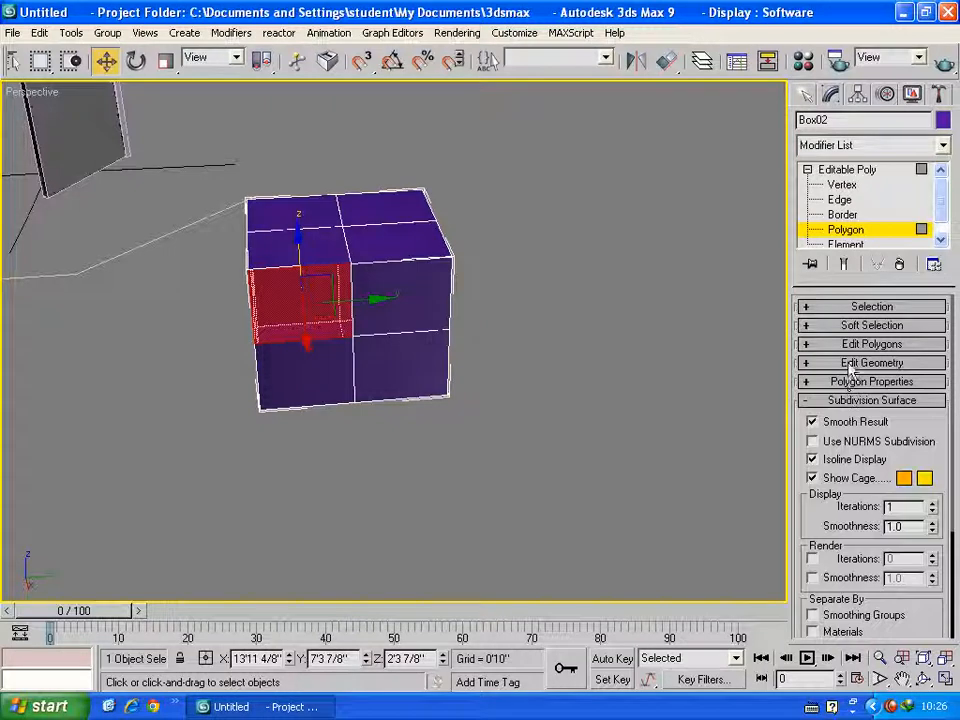
left_click(851, 363)
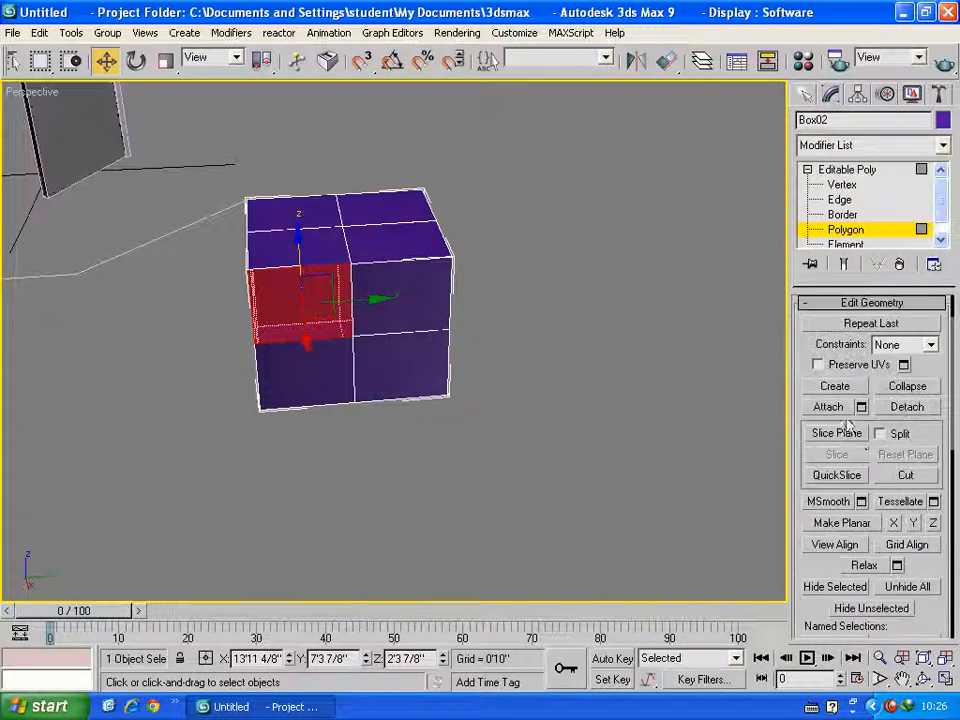
left_click(845, 302)
left_click(838, 339)
left_click(840, 344)
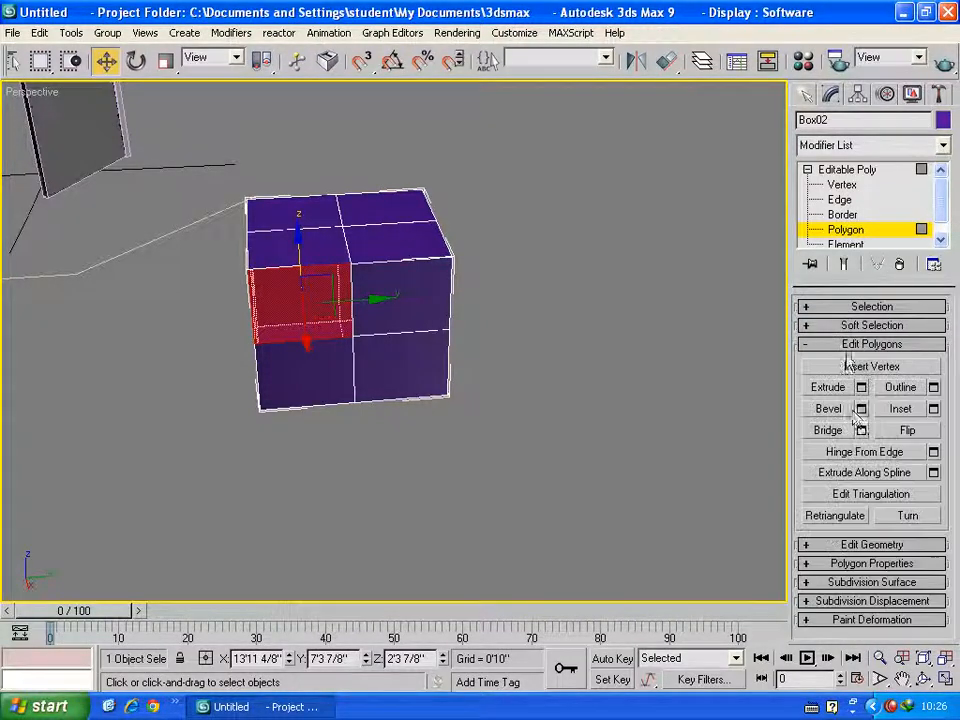
left_click(861, 408)
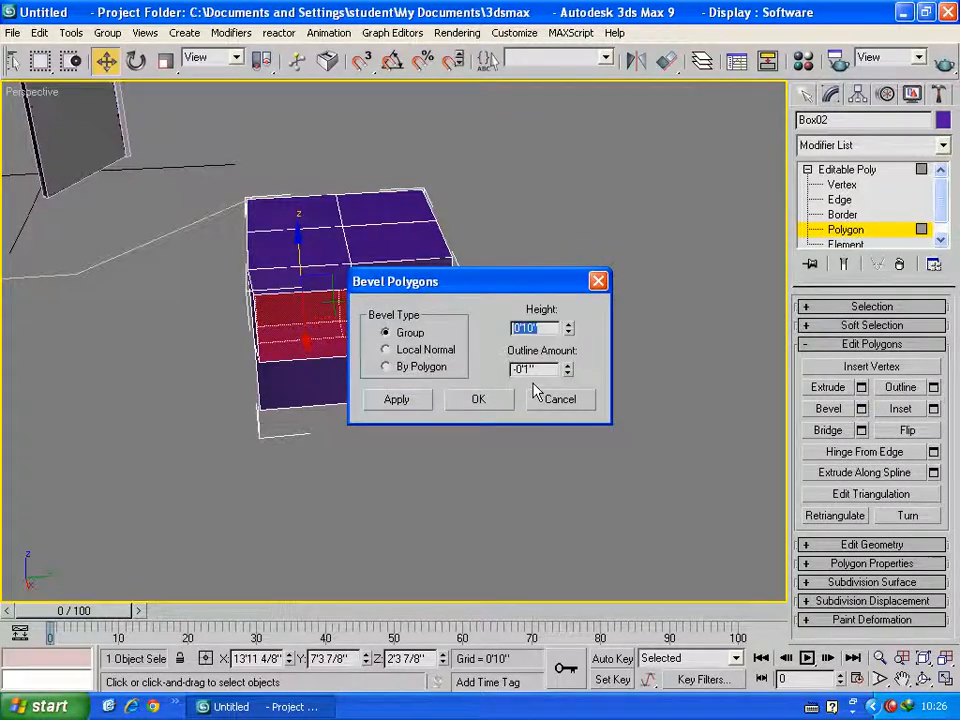
left_click(560, 399)
Step: Select all polygons of the new segmented box
scroll(471, 439, "down", 3)
scroll(500, 367, "up", 4)
middle_click_drag(500, 367, 640, 430)
left_click_drag(536, 216, 304, 538)
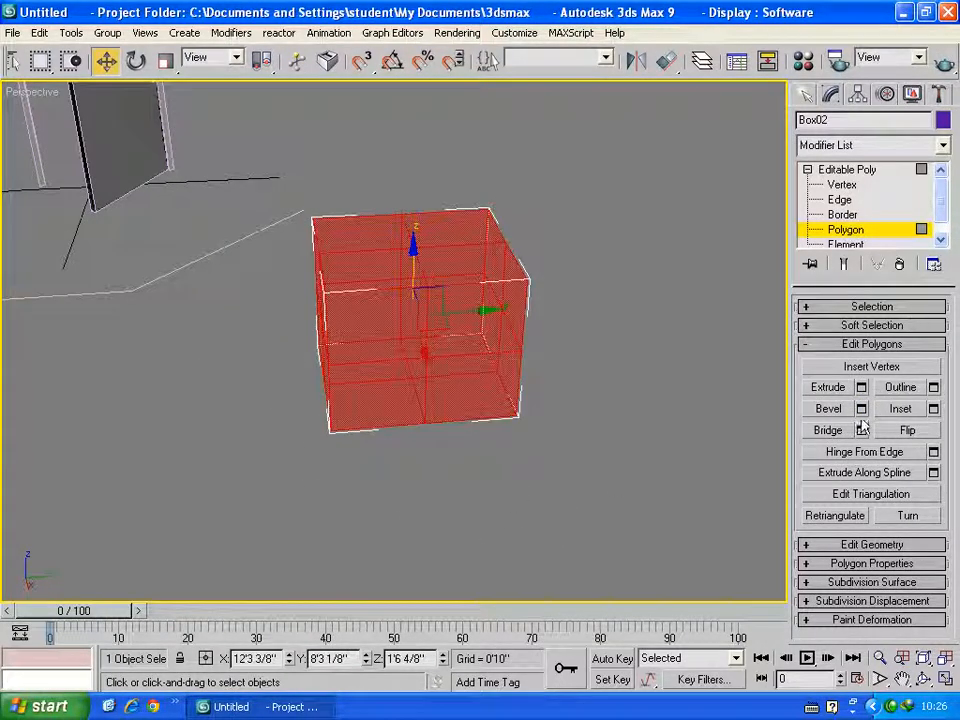
left_click(861, 387)
left_click(386, 360)
left_click_drag(574, 326, 568, 322)
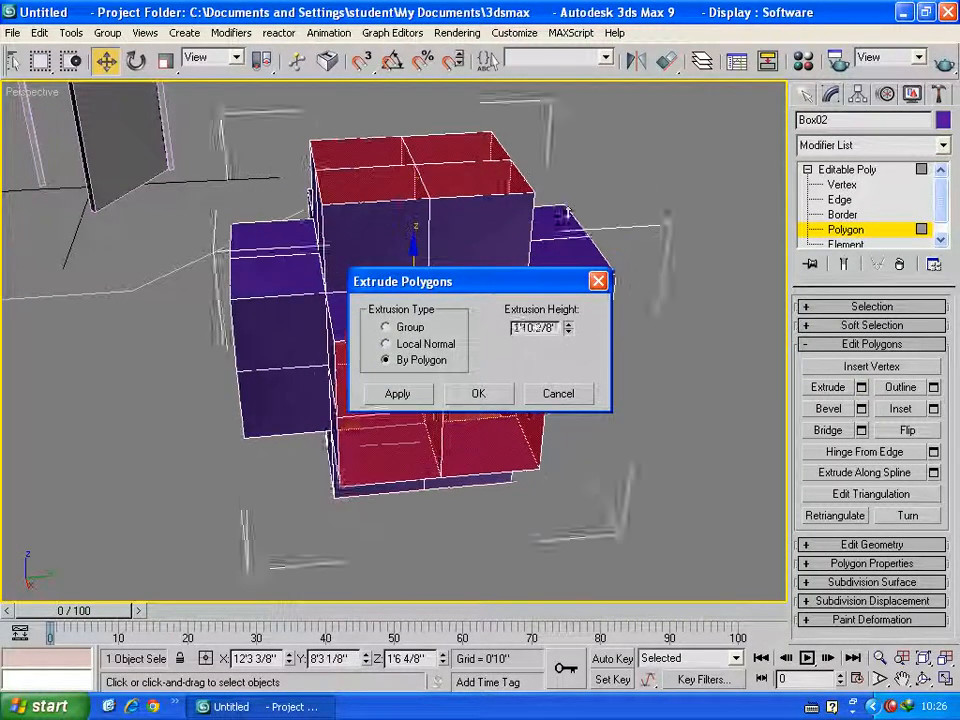
left_click(398, 346)
left_click(386, 360)
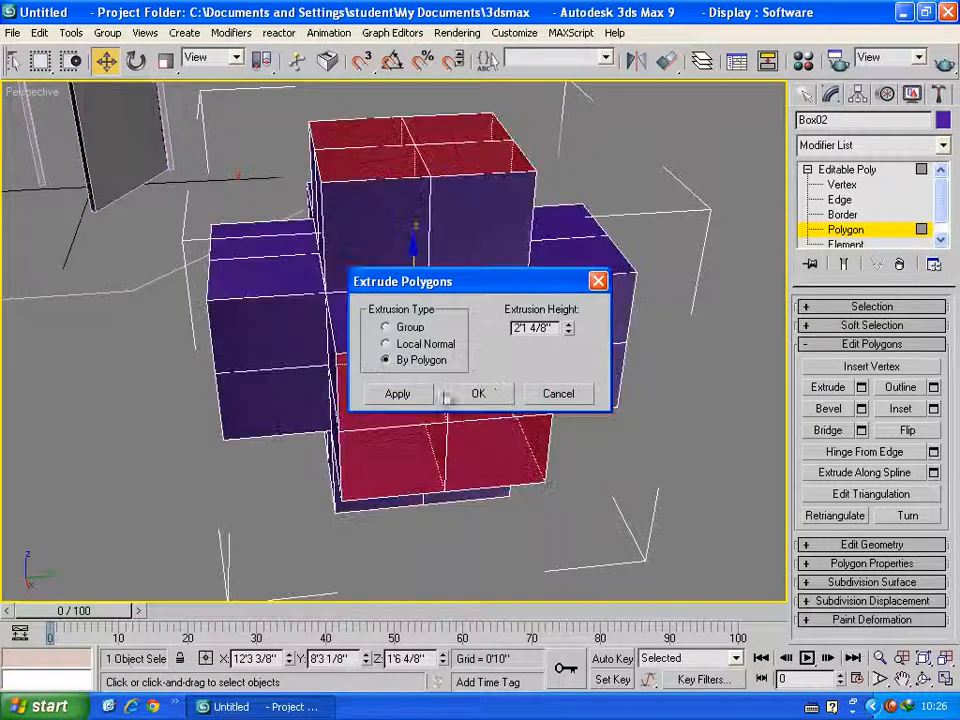
left_click(548, 394)
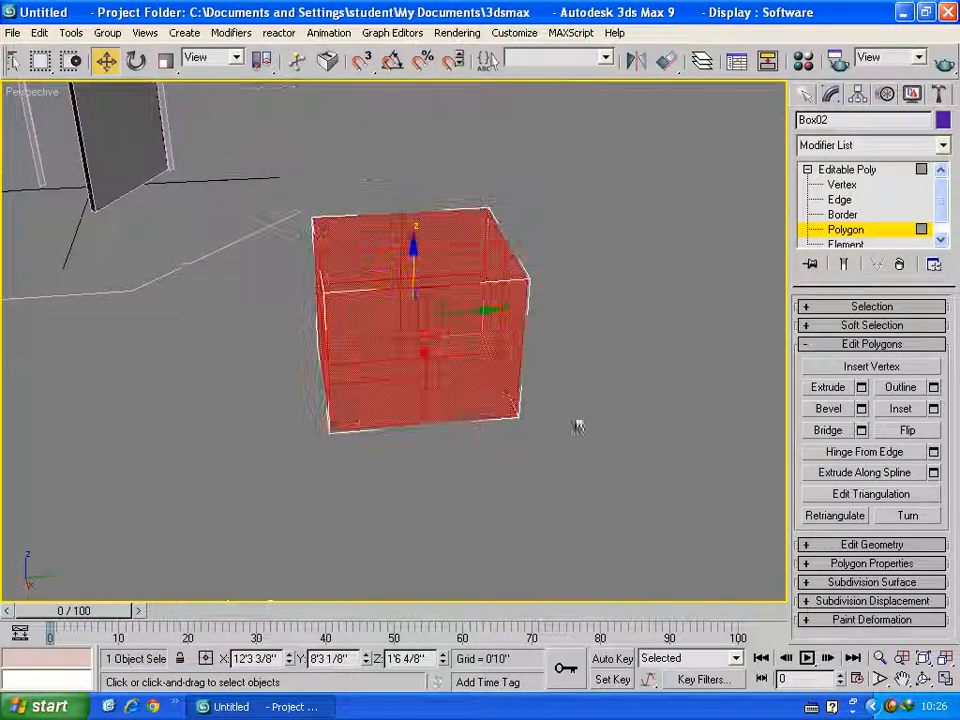
Step: Bevel all the box's polygons By Polygon with a height of about 2'7 1/8" and an outline amount of about -0'8 1/8"
left_click(861, 409)
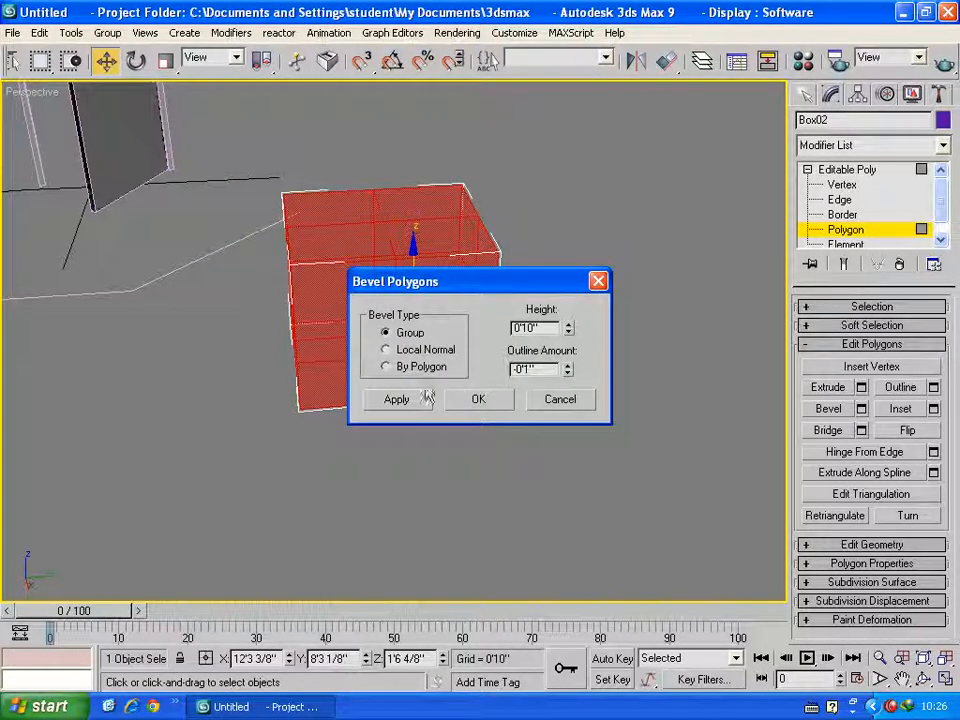
left_click(386, 366)
left_click_drag(569, 331, 562, 124)
left_click_drag(569, 366, 590, 258)
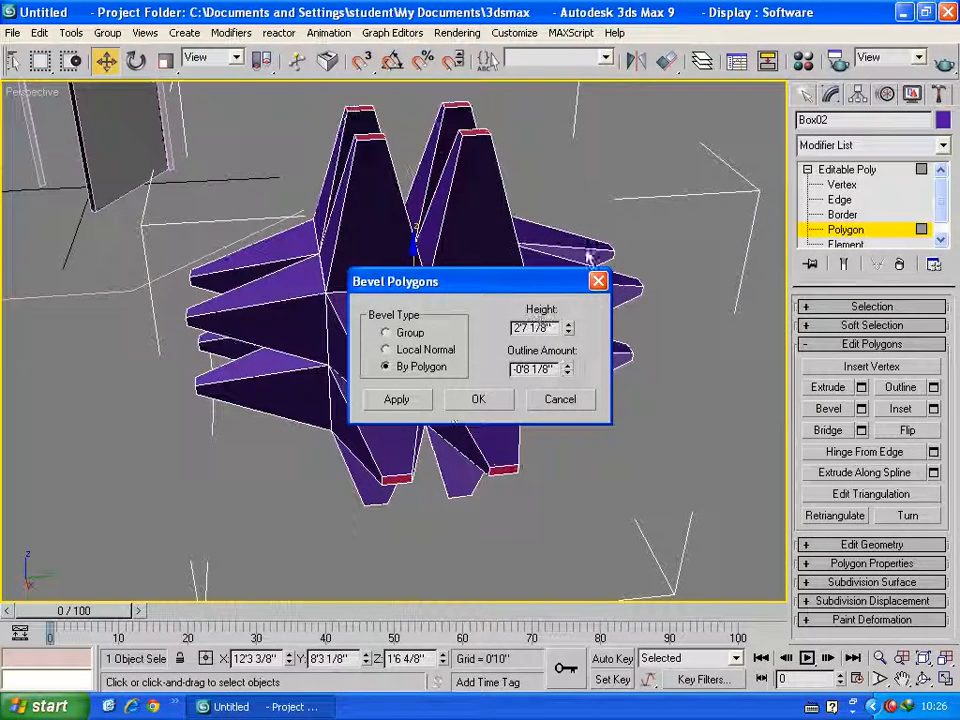
left_click(478, 399)
Step: Show the empty ground in front of the door and return to creating standard primitives
scroll(482, 350, "down", 3)
left_click(922, 679)
left_click_drag(230, 339, 502, 318)
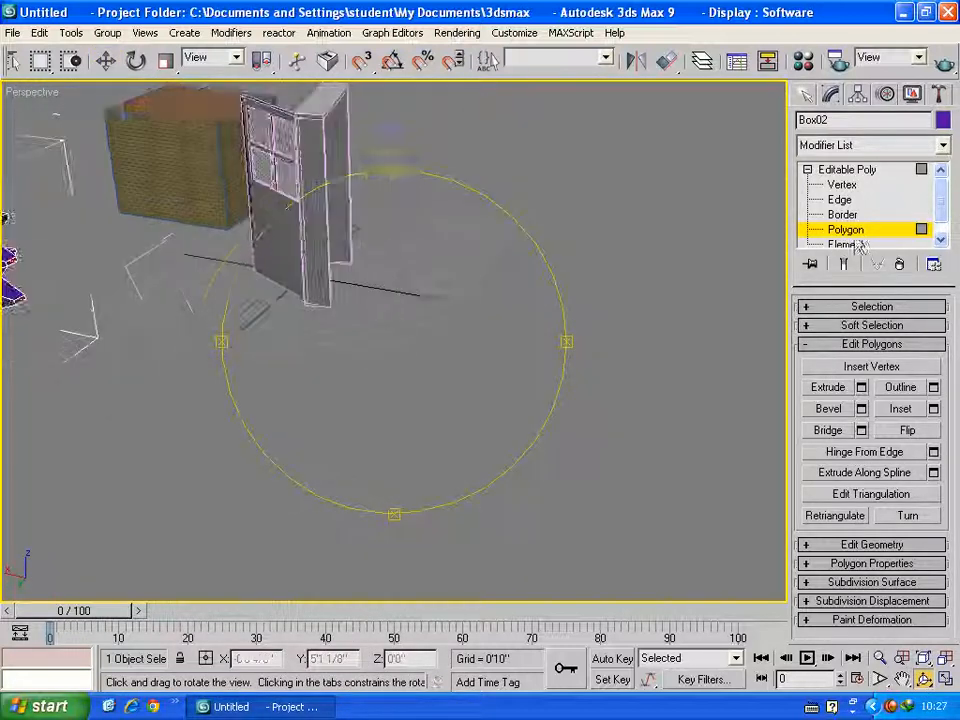
left_click(806, 94)
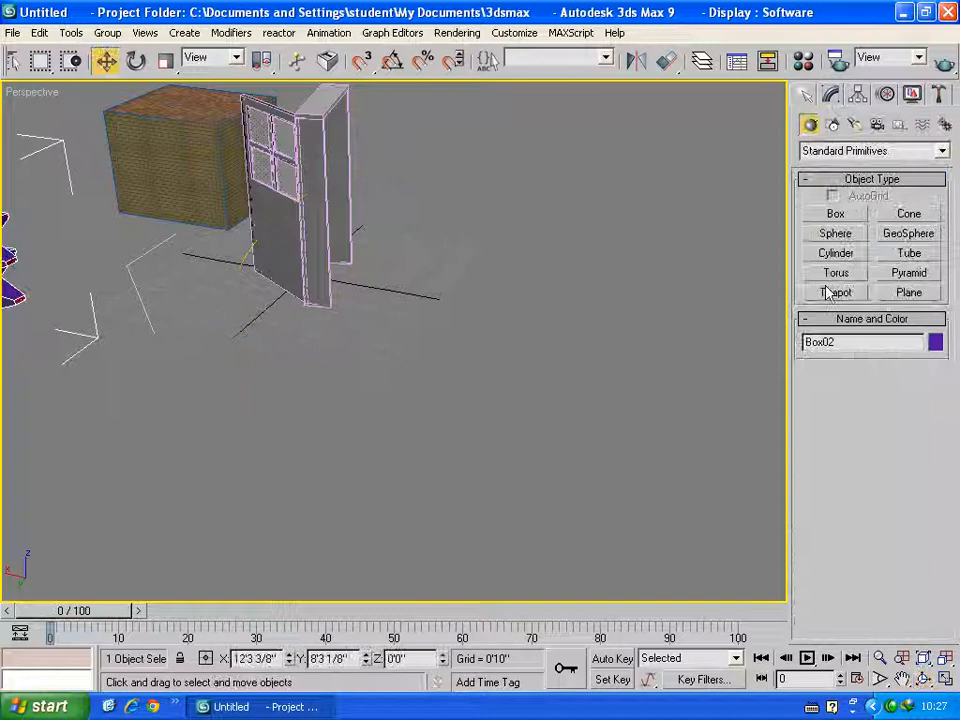
left_click(835, 214)
scroll(420, 287, "up", 3)
left_click_drag(396, 300, 463, 427)
right_click(463, 427)
Step: Create a sphere of about 2'2 2/8" radius on the empty ground in front of the door and set its segments to 15
left_click(836, 233)
left_click_drag(418, 395, 431, 437)
right_click(593, 427)
left_click(830, 94)
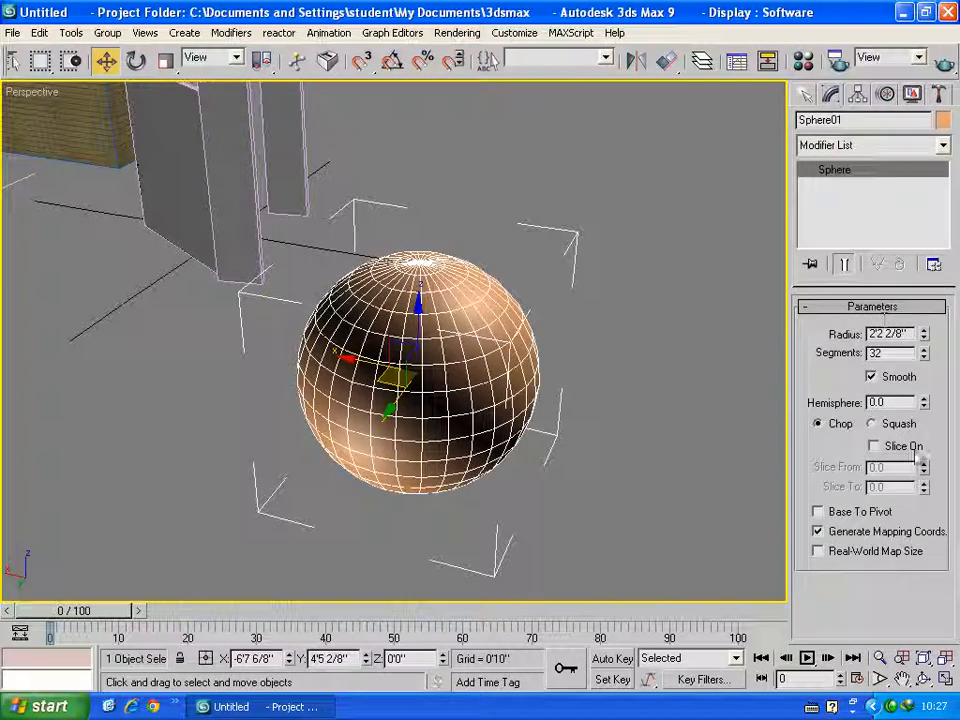
left_click_drag(924, 356, 929, 368)
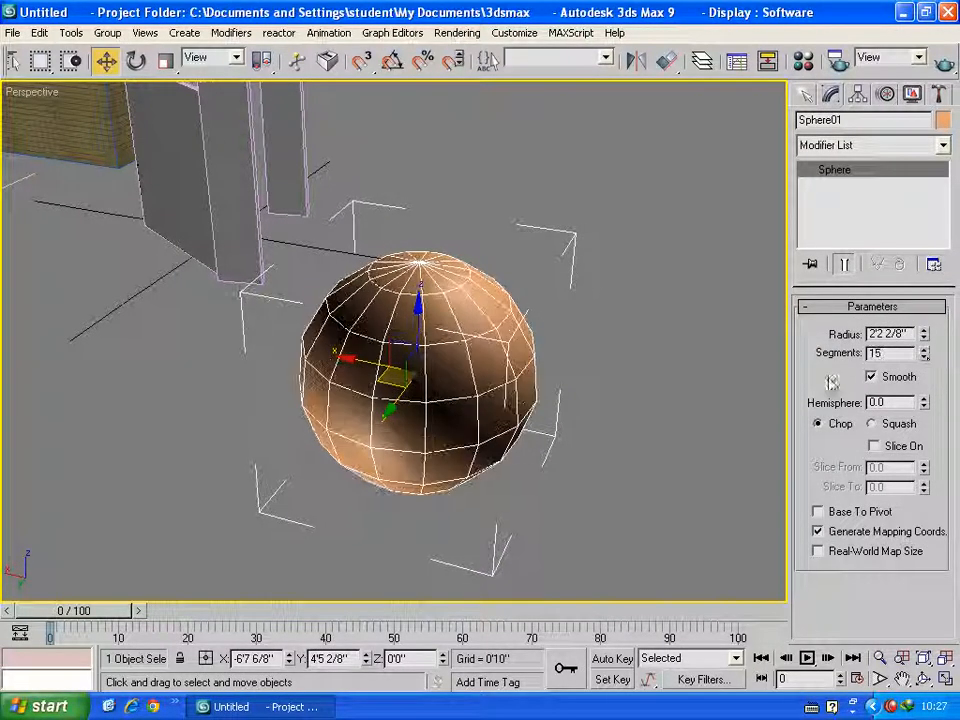
Step: Convert the sphere to an Editable Poly and enter its Vertex sub-object level
right_click(457, 385)
mouse_move(530, 535)
left_click(628, 550)
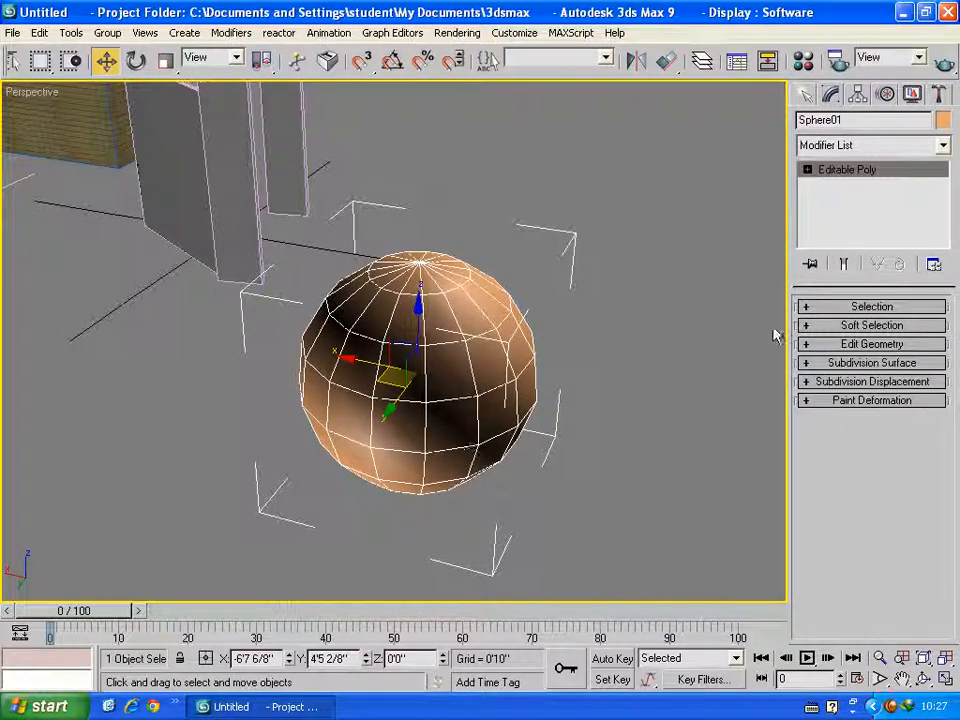
left_click(807, 169)
left_click(840, 185)
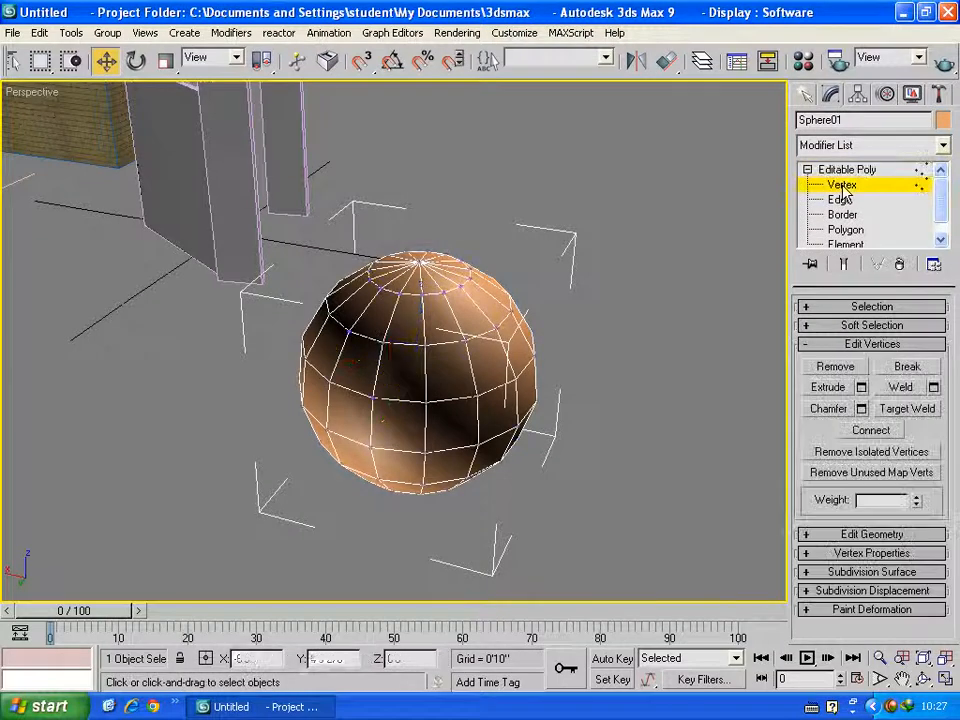
Step: Select all vertices of the sphere
middle_click_drag(530, 447, 523, 306, "alt")
left_click(488, 312)
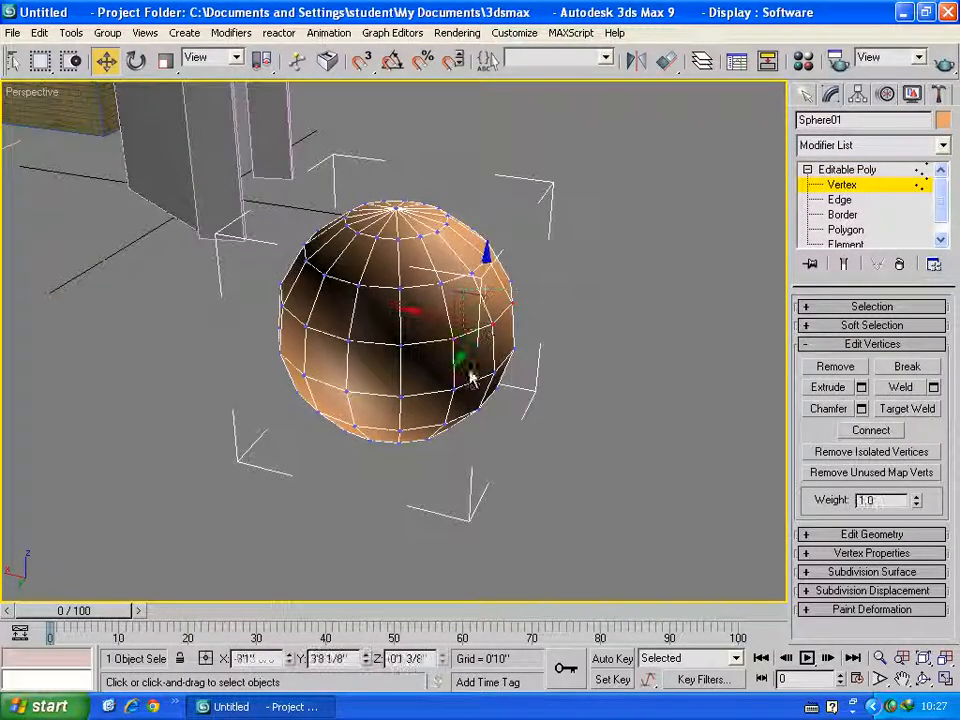
left_click_drag(518, 374, 434, 444)
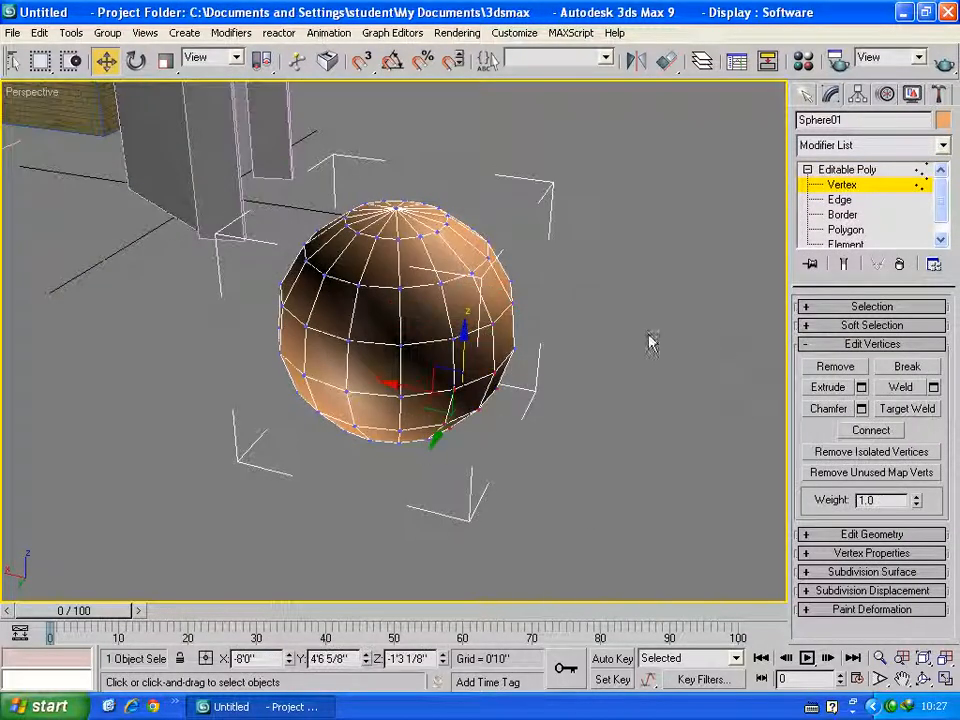
left_click(862, 345)
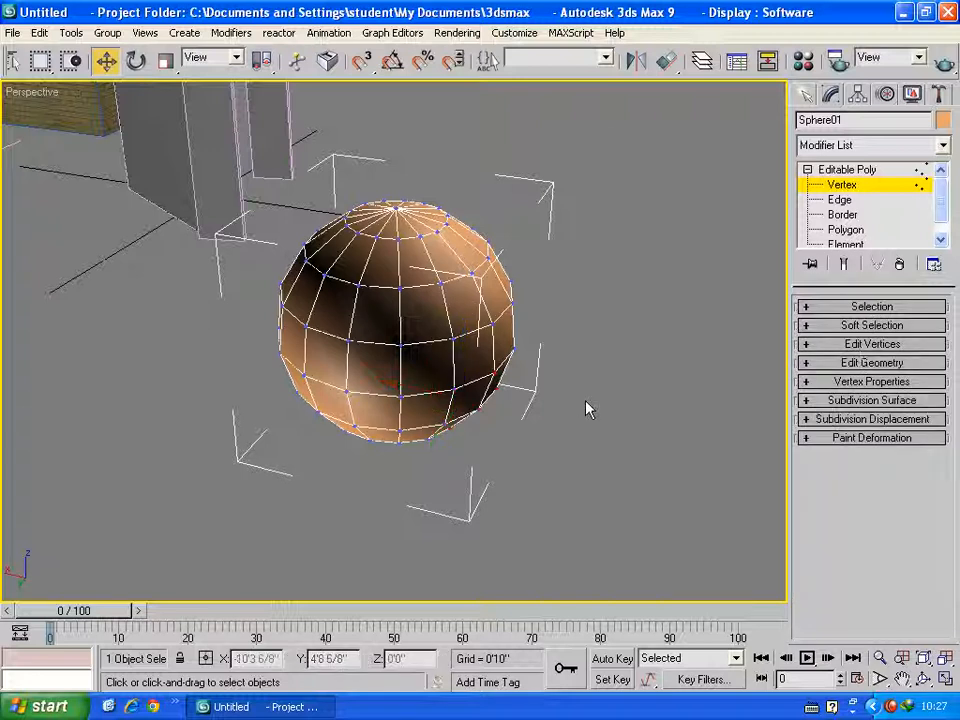
left_click_drag(604, 133, 262, 598)
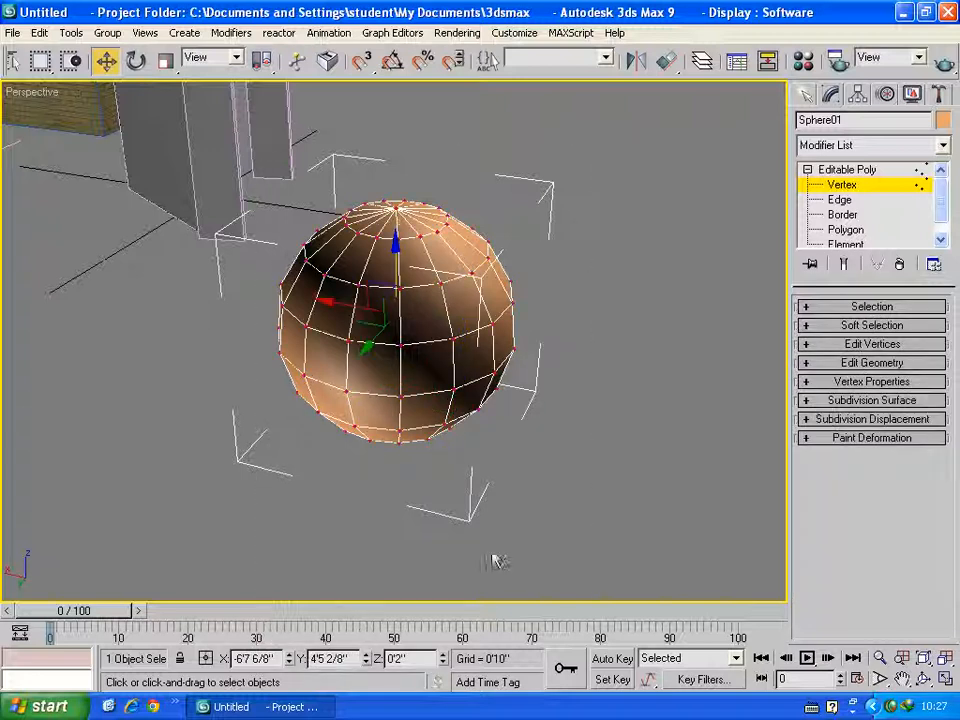
left_click(876, 364)
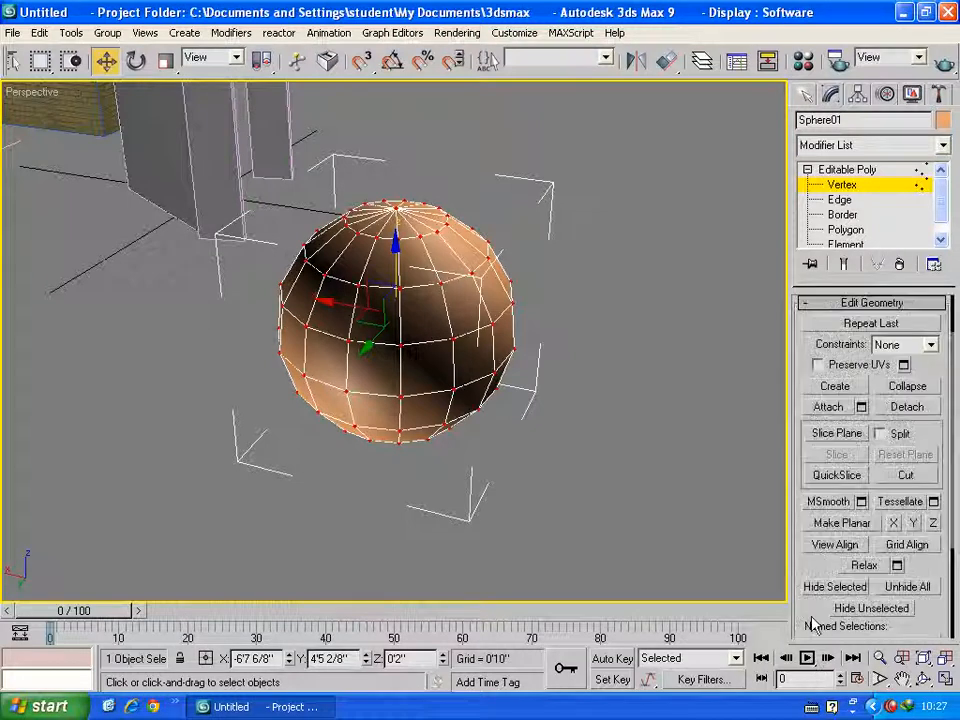
left_click(840, 303)
left_click(838, 364)
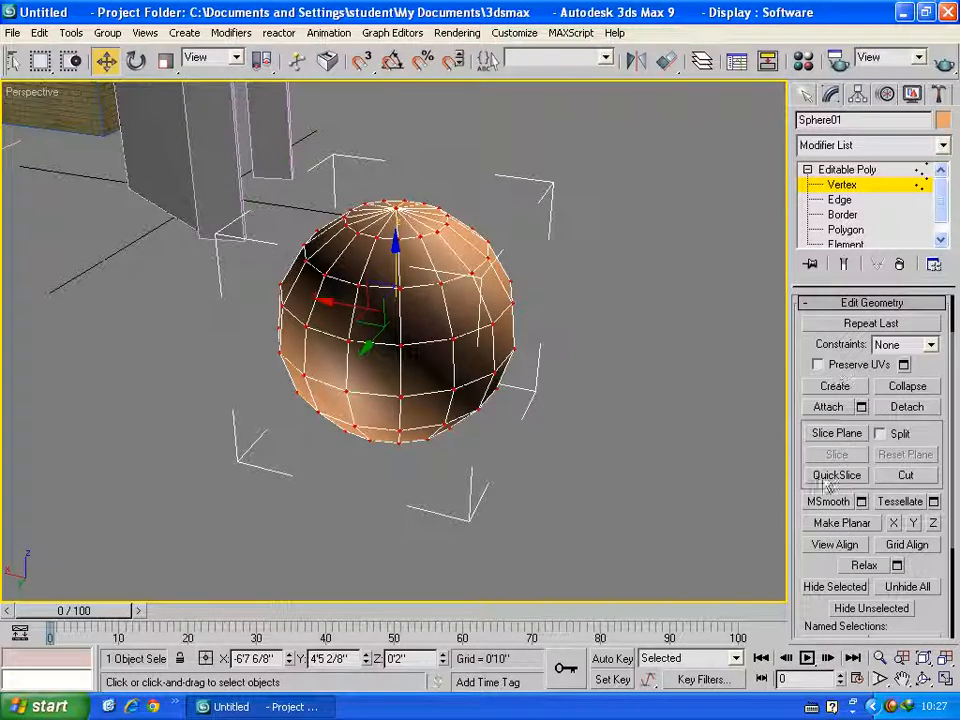
left_click(830, 303)
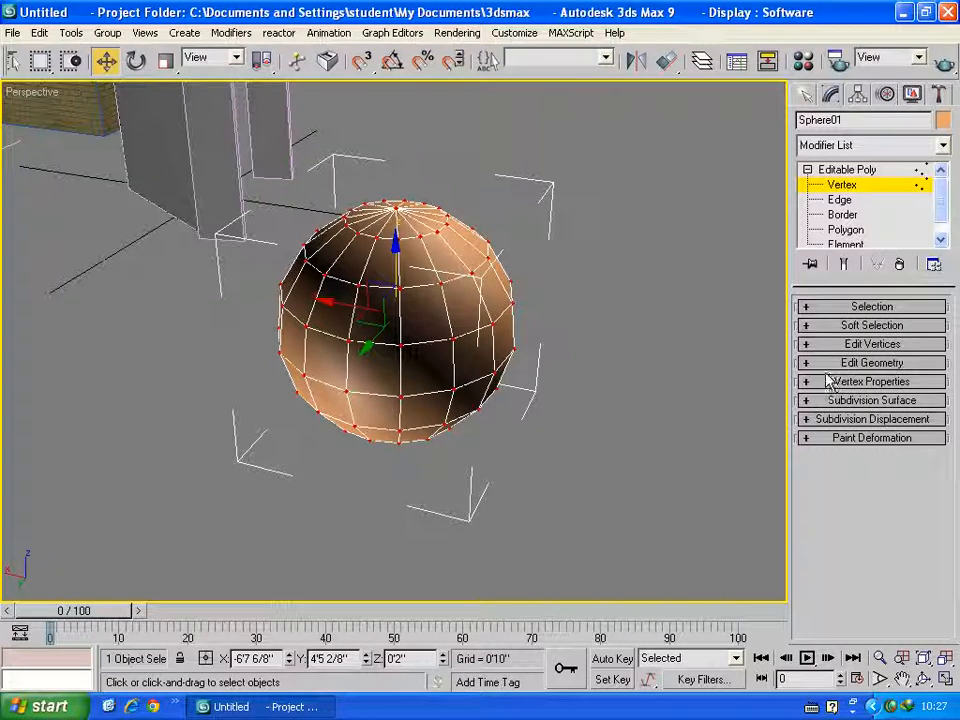
Step: Extrude all the sphere's selected vertices outward into pointed spikes, clearing the selection when done
left_click(828, 346)
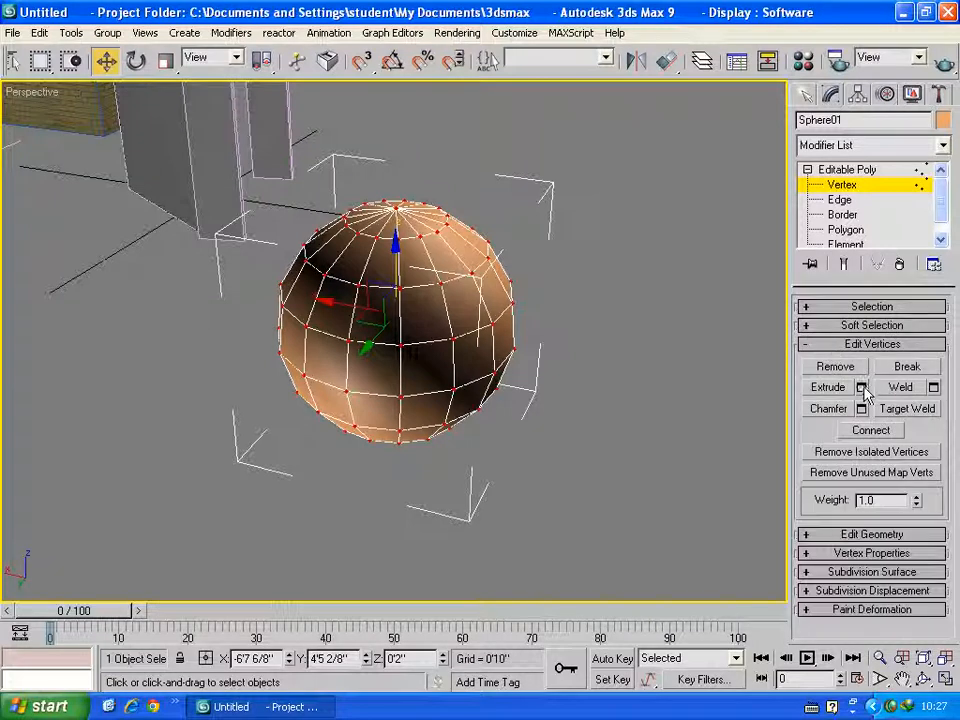
left_click(862, 388)
mouse_move(505, 330)
left_mouse_down()
mouse_move(512, 270)
mouse_move(510, 335)
left_mouse_up()
left_click(478, 393)
left_click(456, 509)
Step: Turn off Edged Faces display in the perspective view, leave vertex editing and view both spiked objects
middle_click_drag(542, 478, 591, 497)
right_click(6, 92)
left_click(60, 167)
left_click(808, 124)
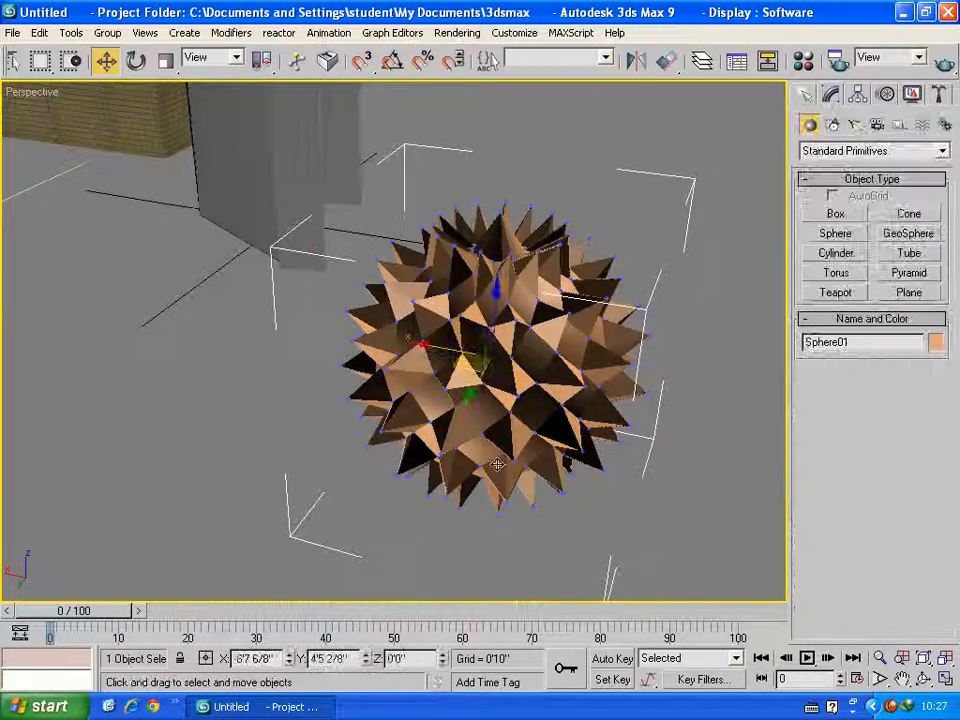
scroll(520, 422, "down", 3)
scroll(568, 499, "up", 4)
scroll(379, 411, "down", 5)
scroll(400, 418, "up", 4)
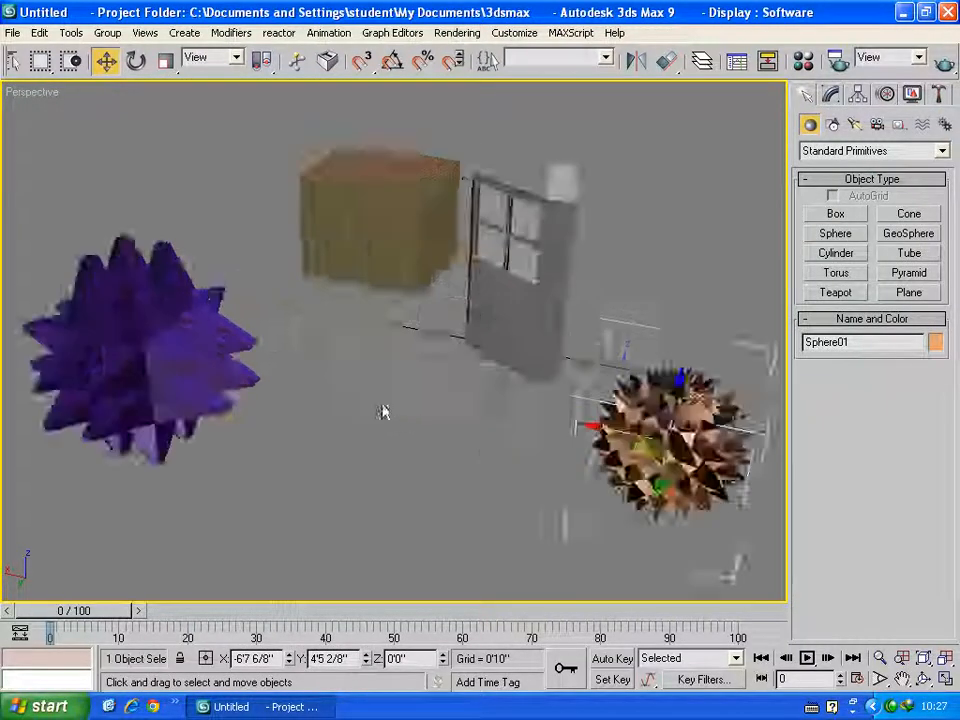